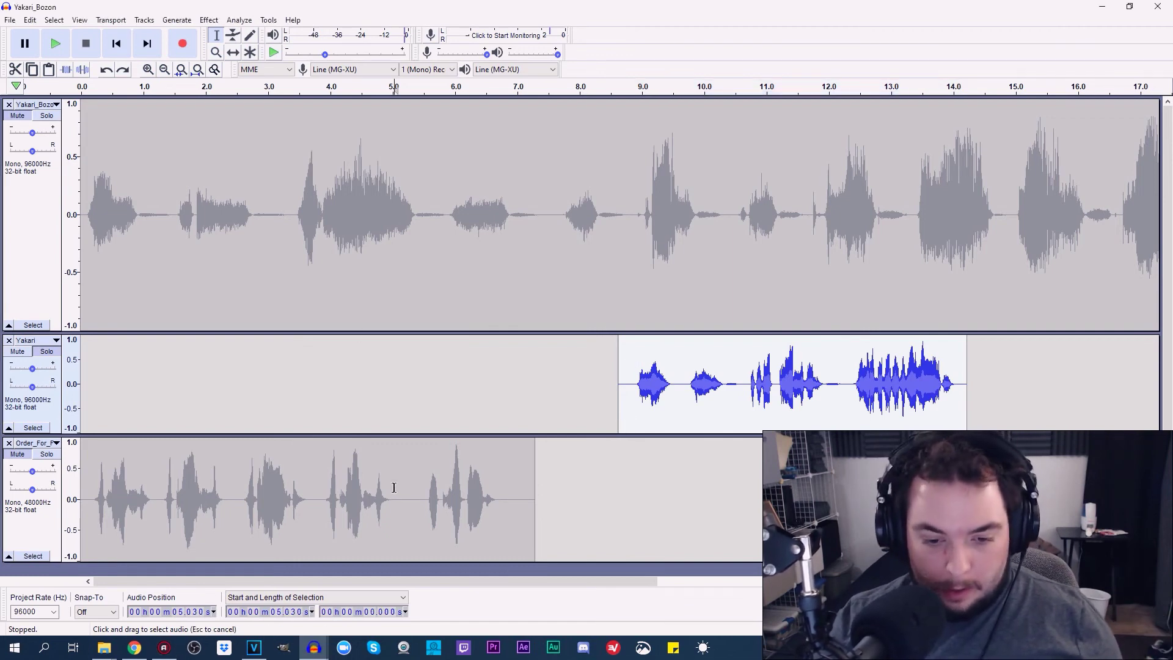
# Select the third track's clip, then reduce the Yakari_Bozon and Yakari track heights
pyautogui.doubleClick(353, 485)
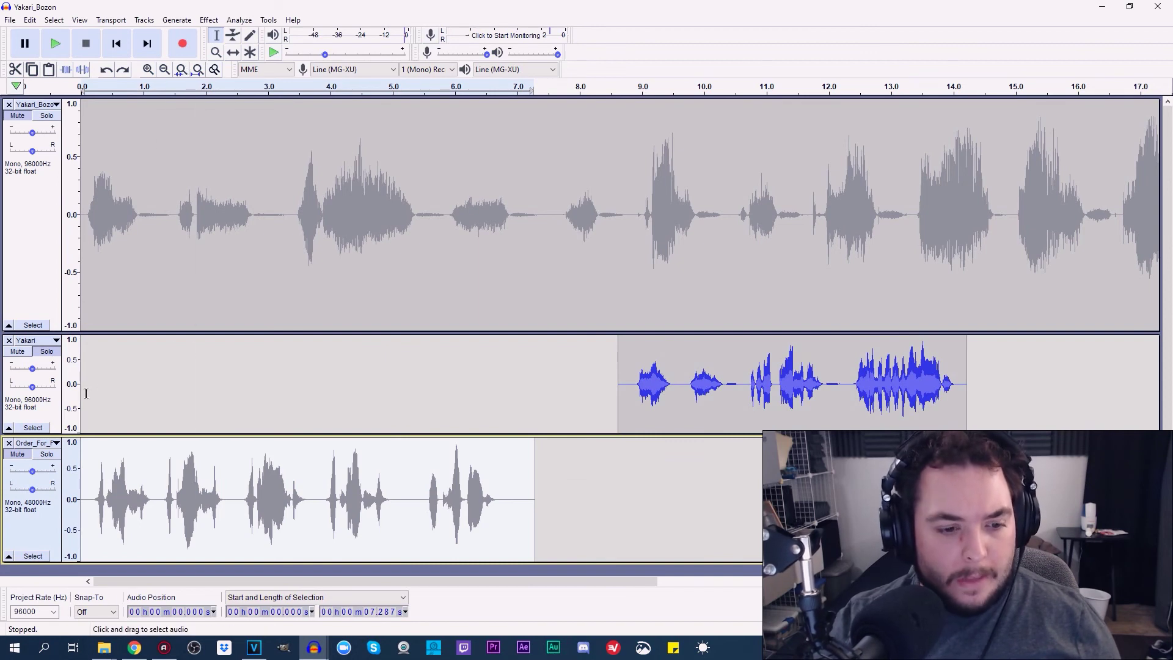
pyautogui.press('Escape')
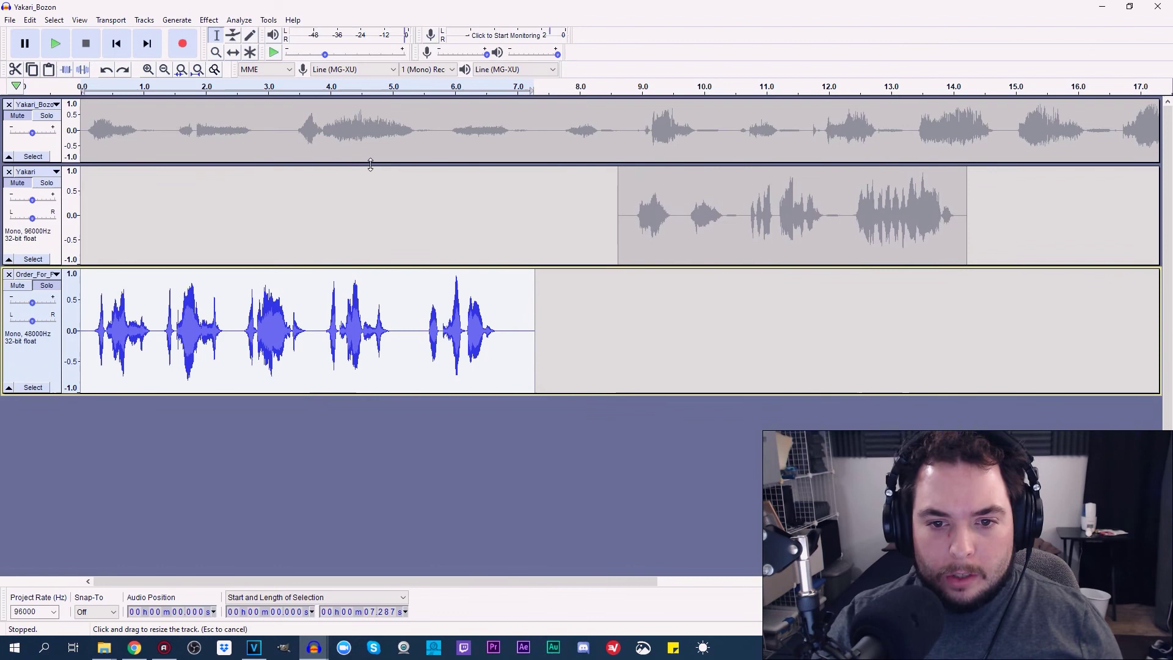
pyautogui.moveTo(370, 330); pyautogui.dragTo(370, 171)
pyautogui.moveTo(522, 276); pyautogui.dragTo(523, 264)
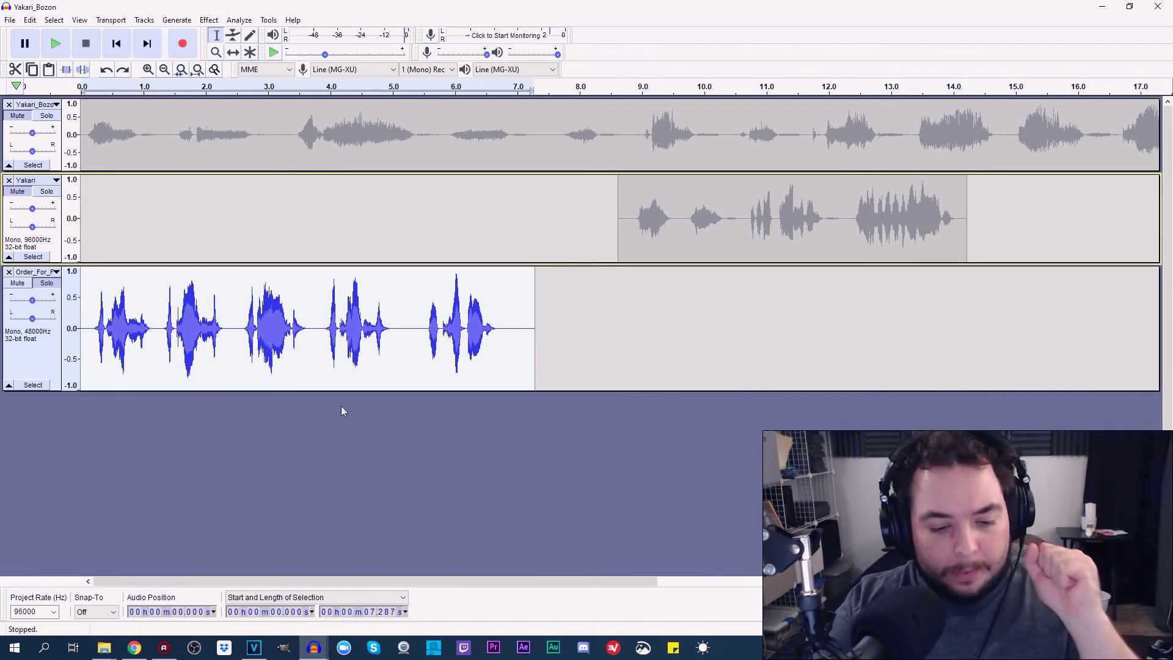
# Look over the voice seller's Fiverr profile in Chrome, then minimize the browser
pyautogui.click(135, 647)
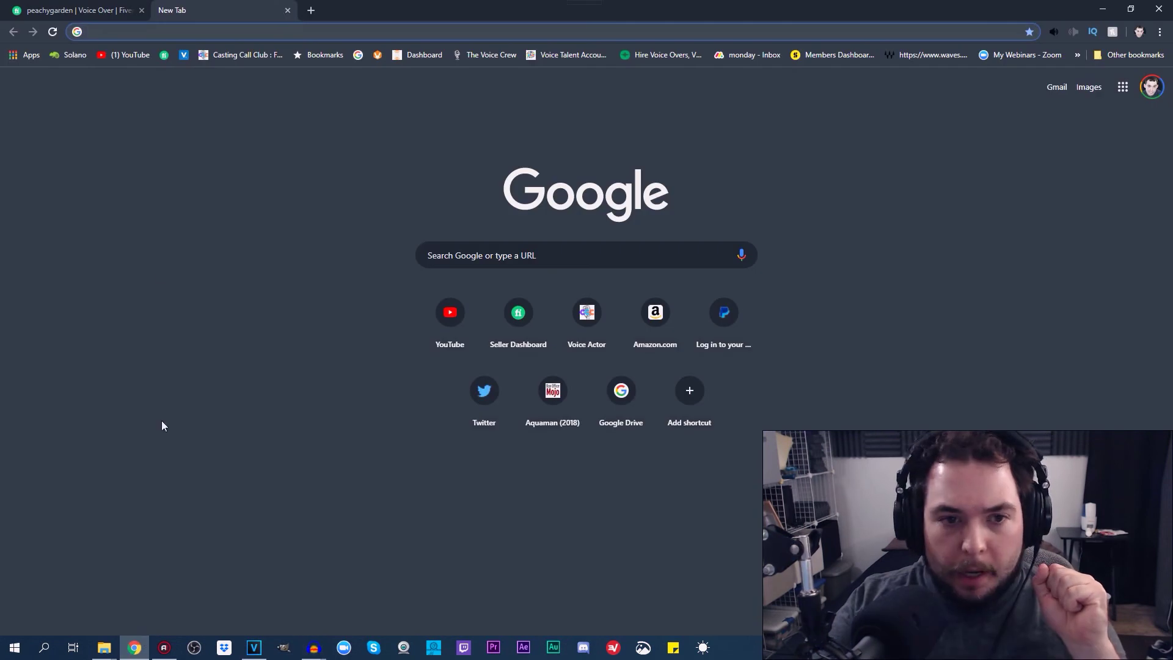
pyautogui.hotkey('ctrl', 'Tab')
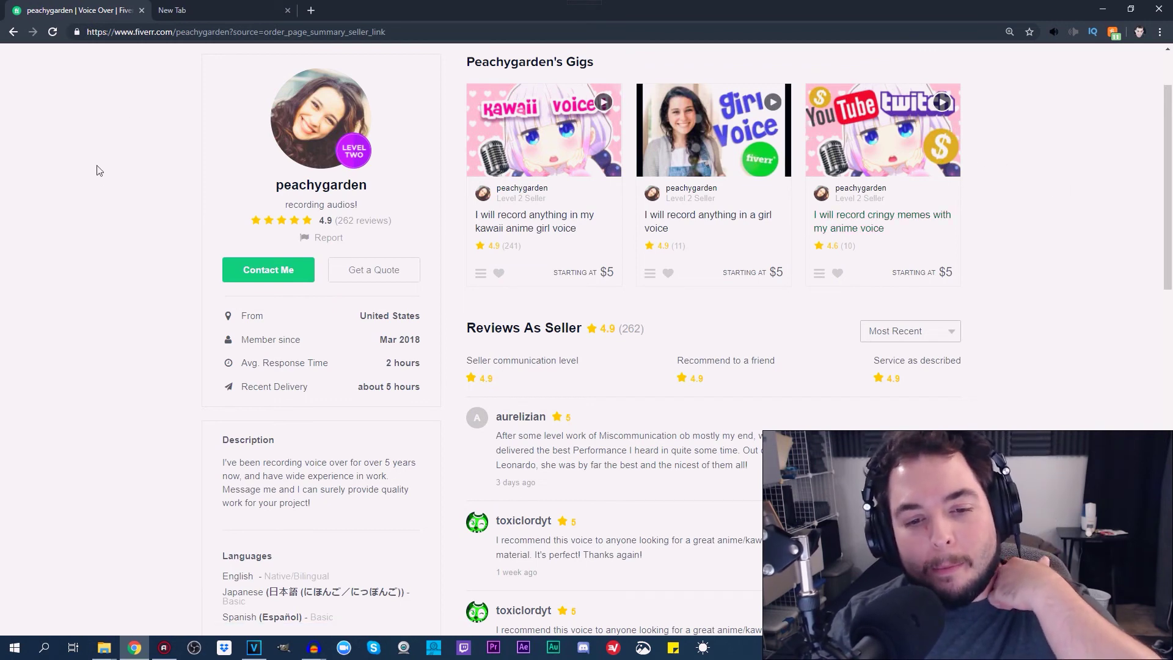
pyautogui.click(1115, 9)
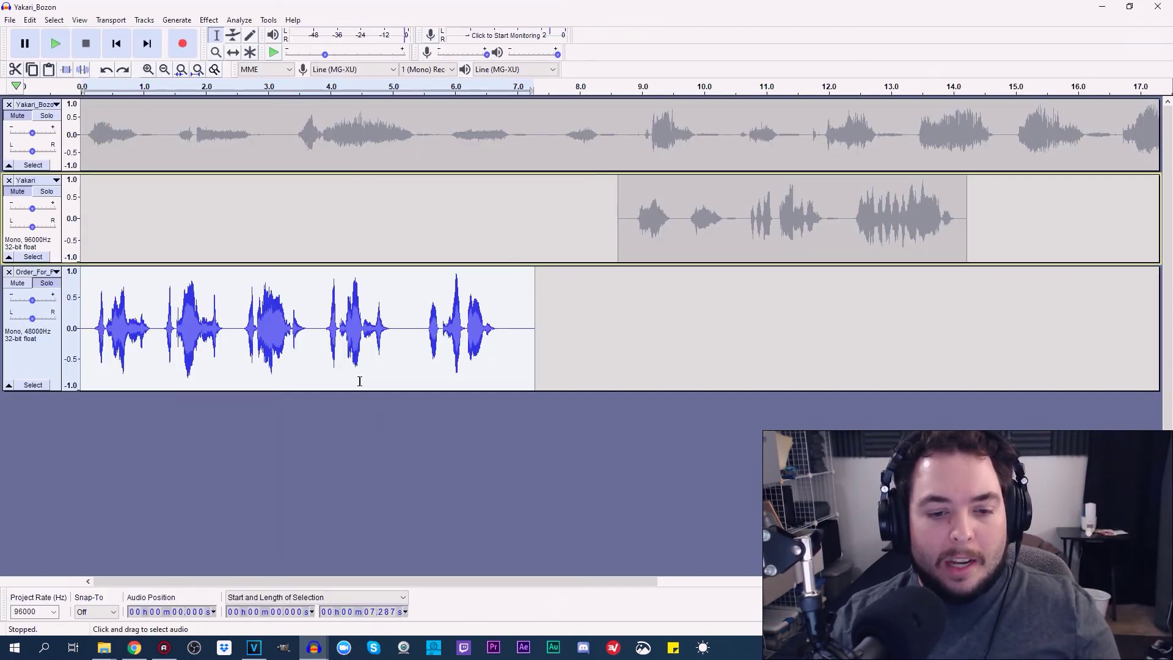
# Enlarge the third track, zoom in, and preview its clip from about 1.26 s
pyautogui.moveTo(348, 390); pyautogui.dragTo(363, 481)
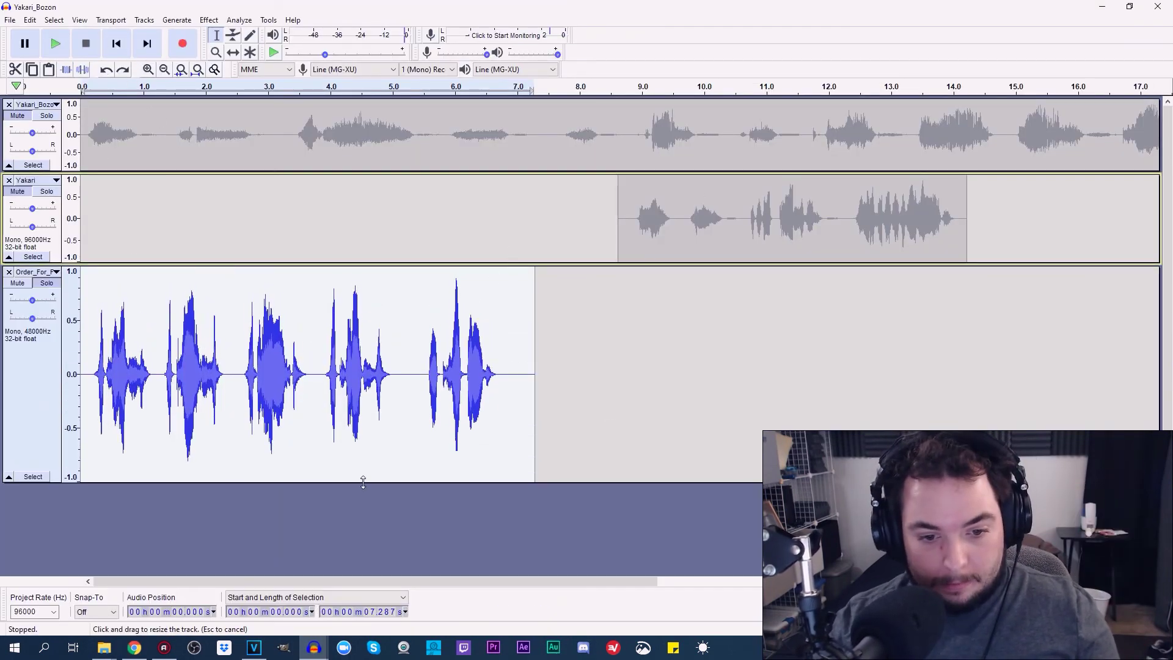
pyautogui.click(148, 70)
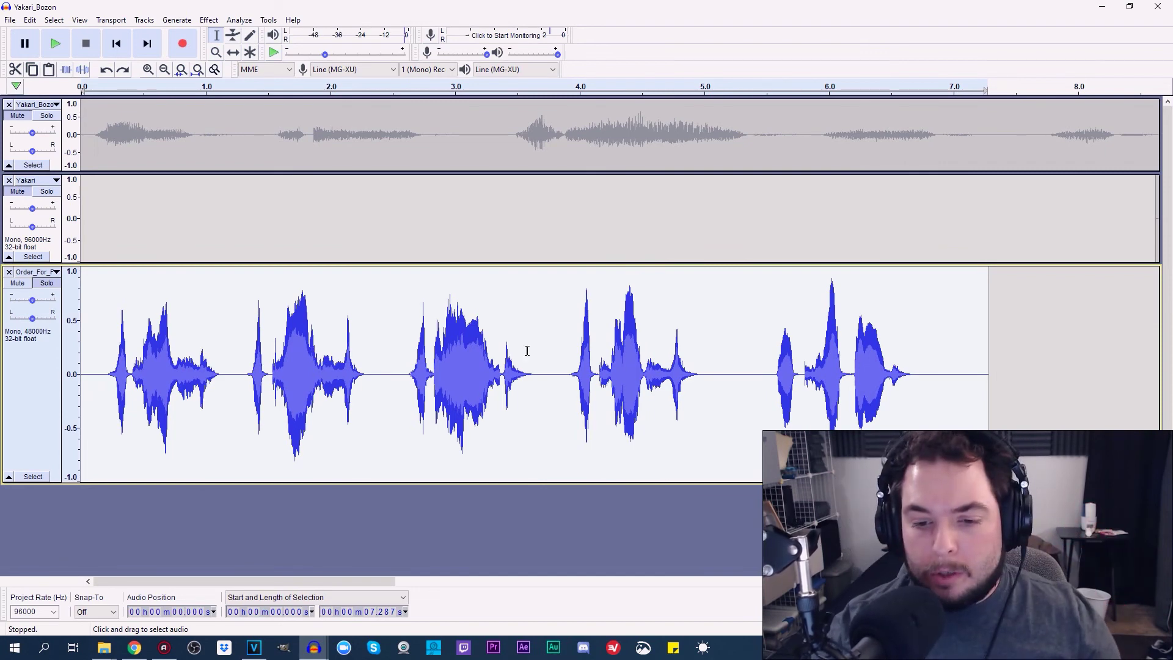
pyautogui.click(239, 372)
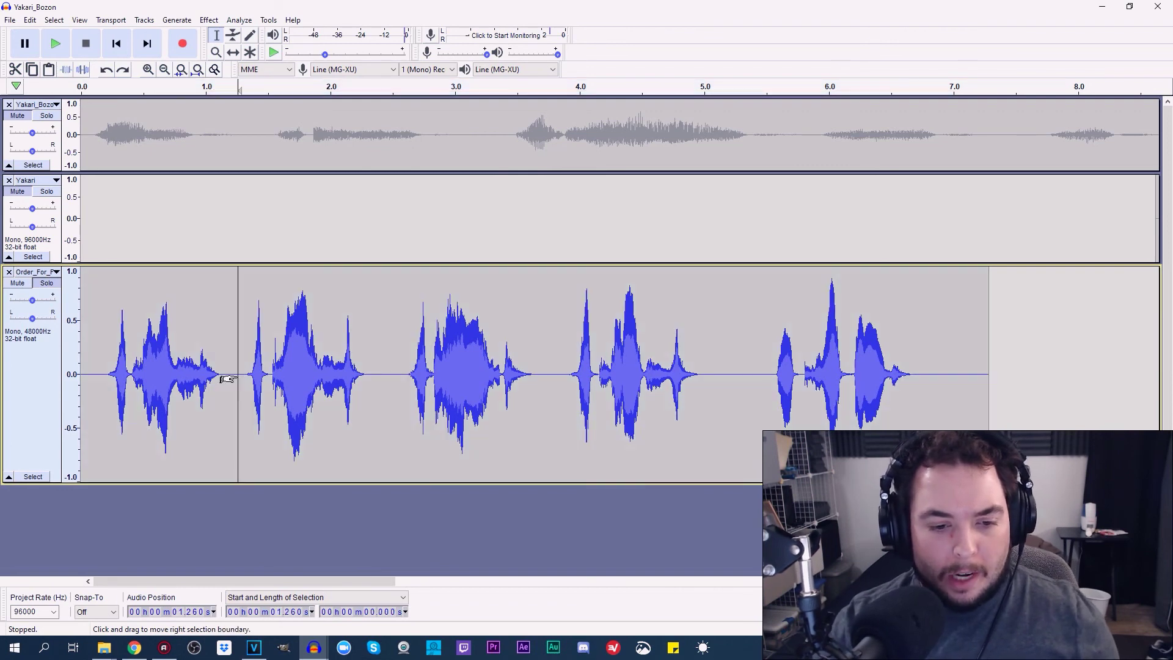
pyautogui.click(55, 44)
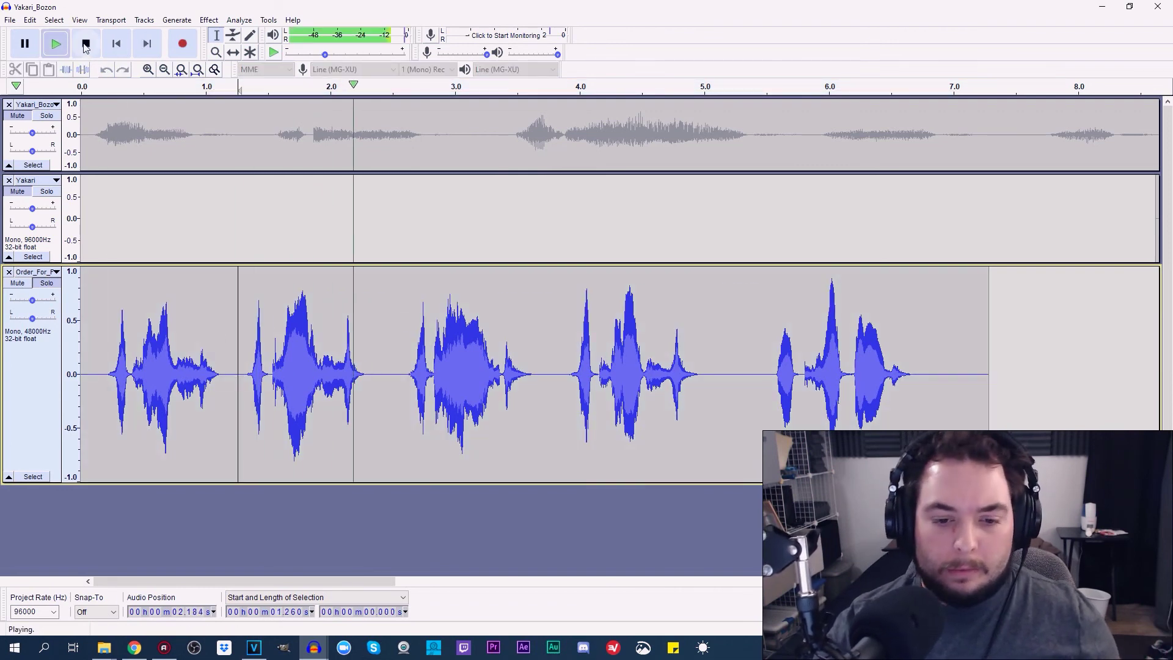
pyautogui.click(84, 46)
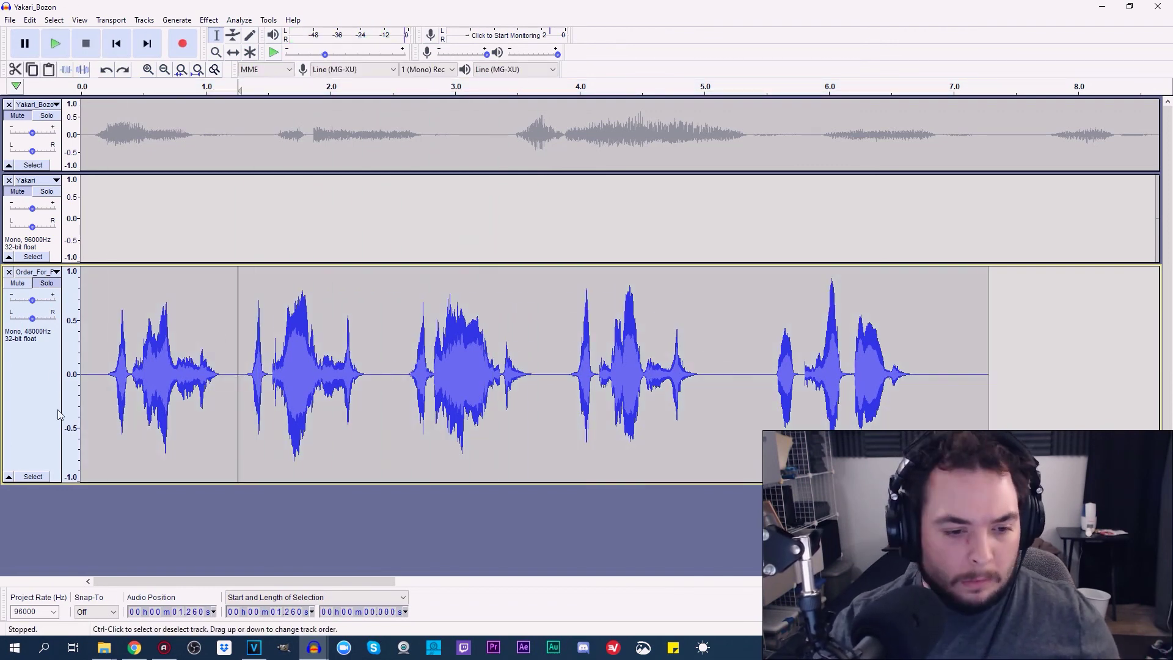
# Delete the leading silence, audio after 3.564 s, and gaps at 1.0 s and 2.020 s
pyautogui.moveTo(101, 374); pyautogui.dragTo(81, 374)
pyautogui.press('Delete')
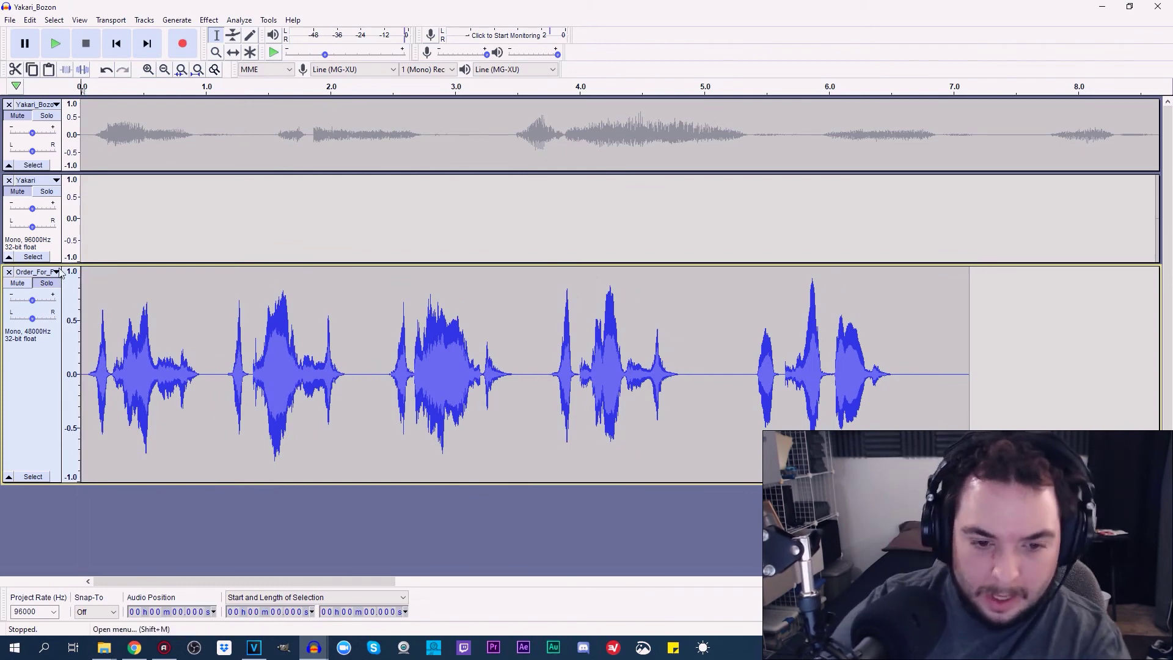
pyautogui.moveTo(524, 370); pyautogui.dragTo(1019, 391)
pyautogui.press('Delete')
pyautogui.moveTo(205, 374); pyautogui.dragTo(226, 376)
pyautogui.press('Delete')
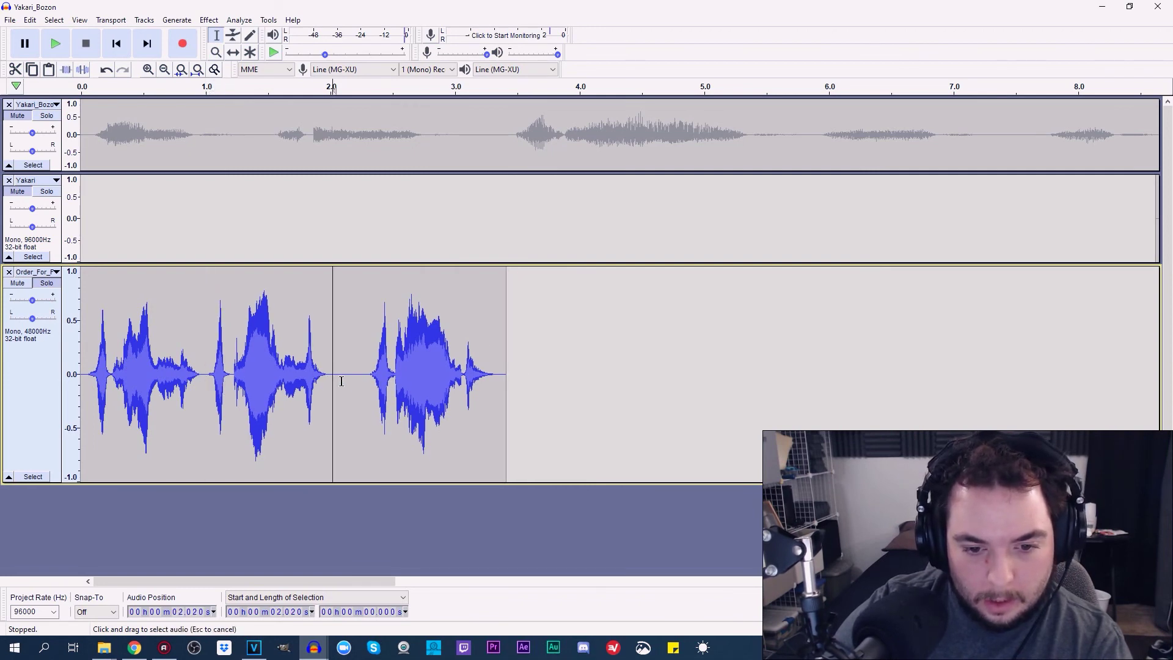
pyautogui.moveTo(346, 387); pyautogui.dragTo(361, 391)
pyautogui.press('Delete')
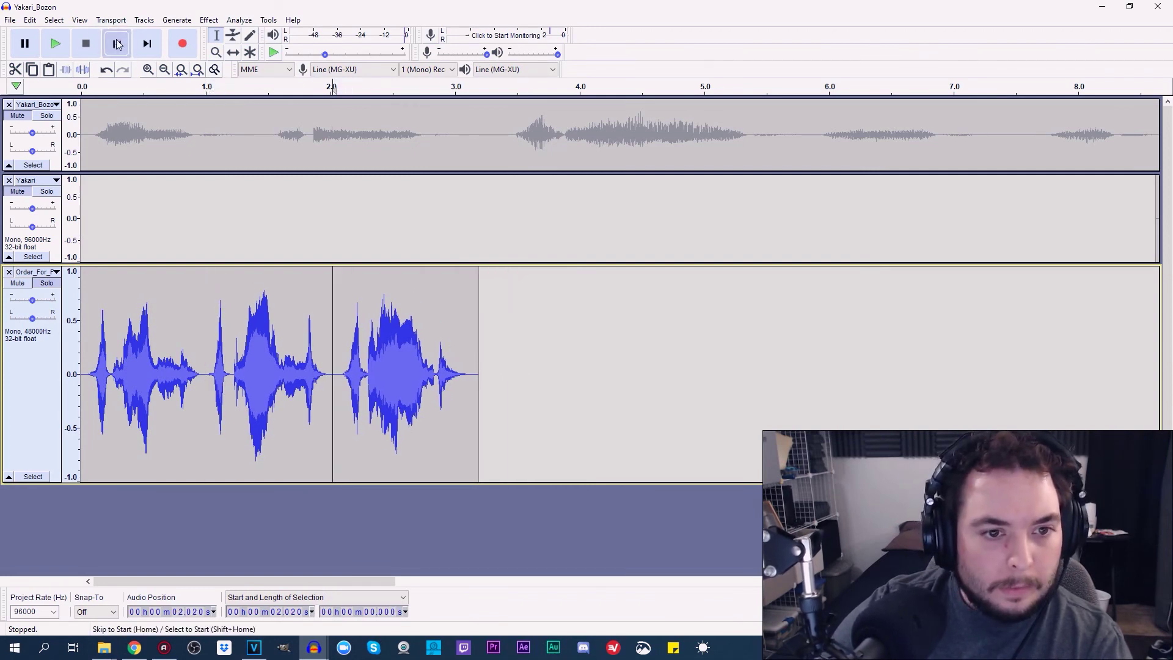
# Play the trimmed clip from the start and select the edit seam near 2.03 s
pyautogui.click(116, 46)
pyautogui.press('space')
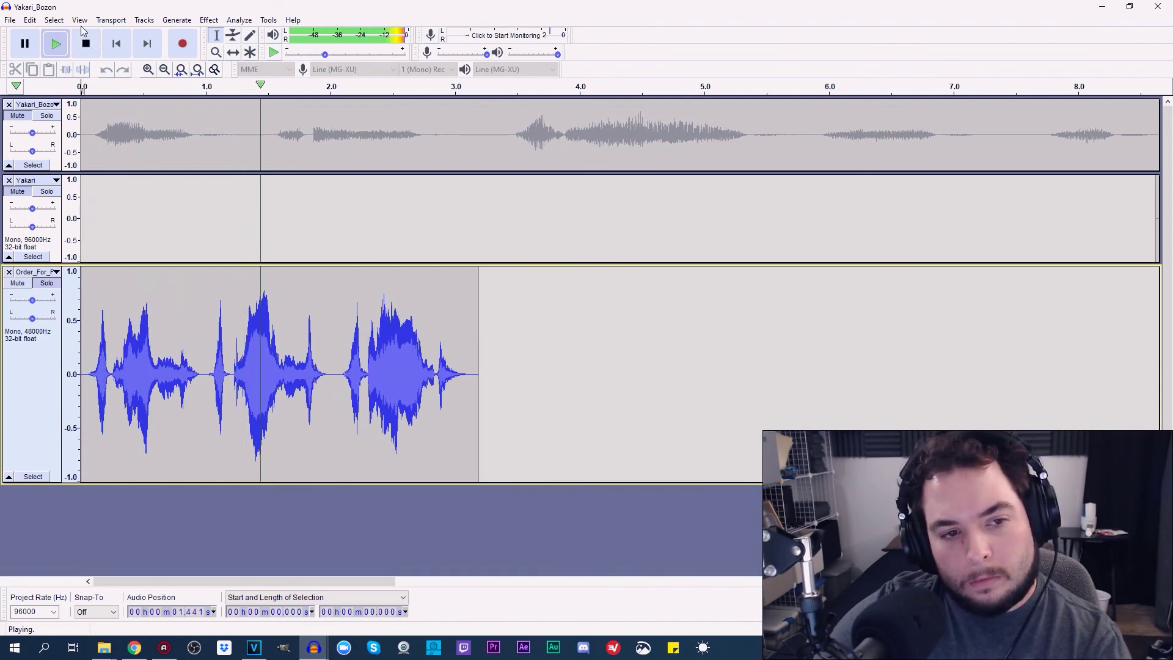
pyautogui.press('space')
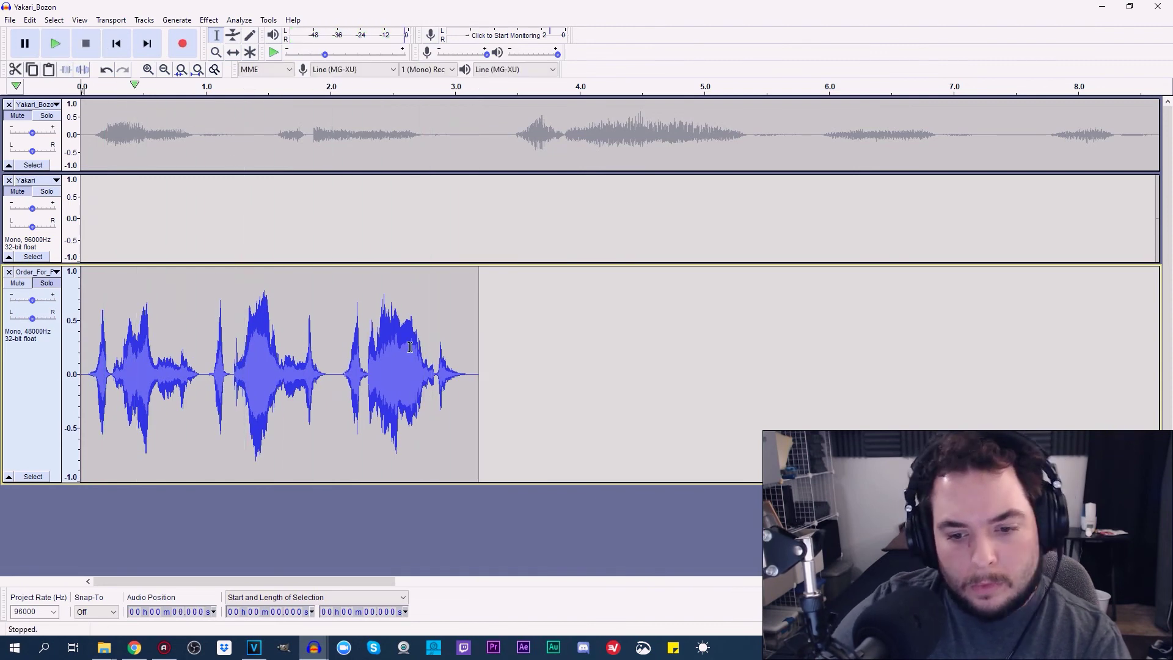
pyautogui.moveTo(335, 370); pyautogui.dragTo(337, 371)
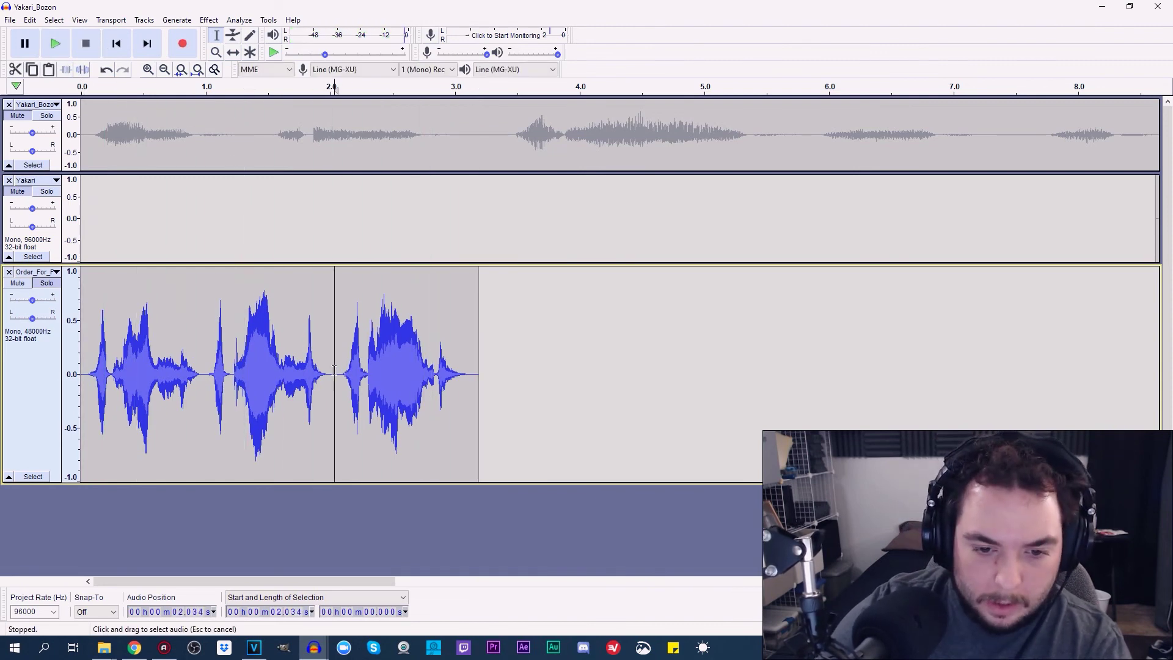
# Speed up the whole third-track clip with Change Speed multiplier 1.061
pyautogui.doubleClick(368, 352)
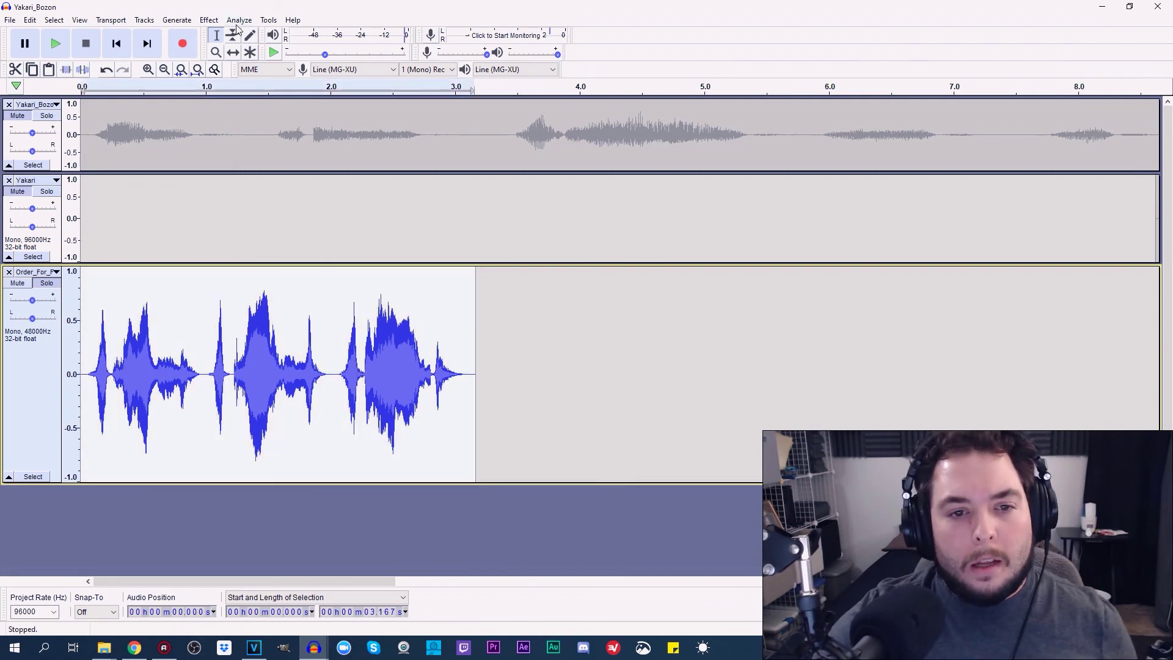
pyautogui.click(201, 21)
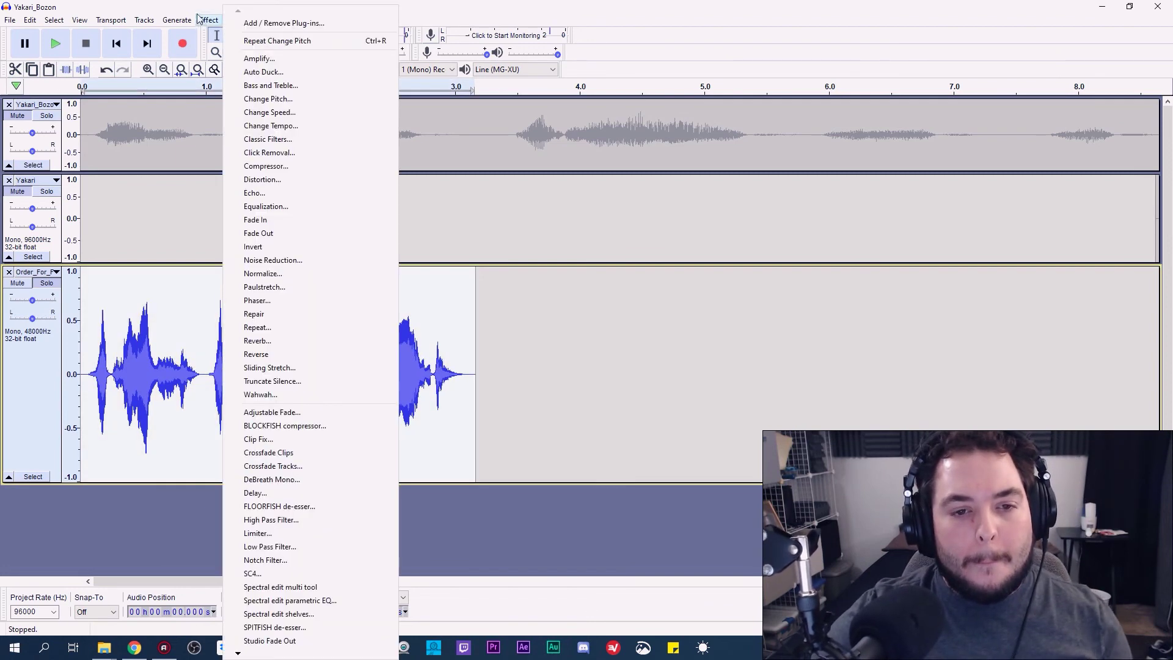
pyautogui.click(267, 113)
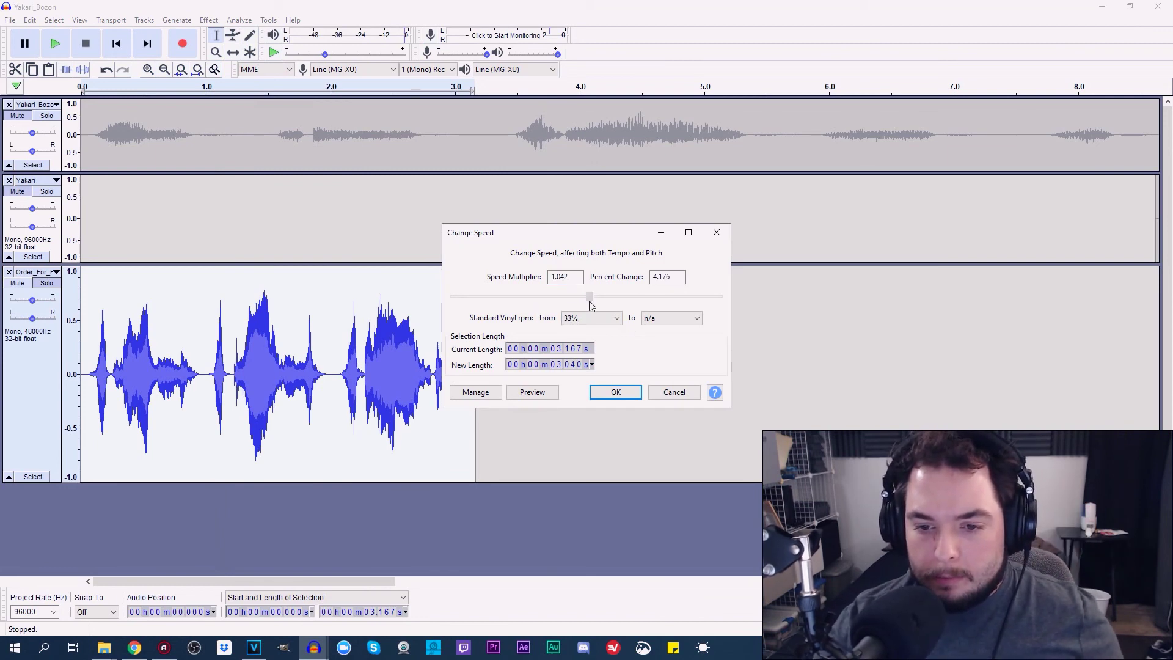
pyautogui.click(543, 397)
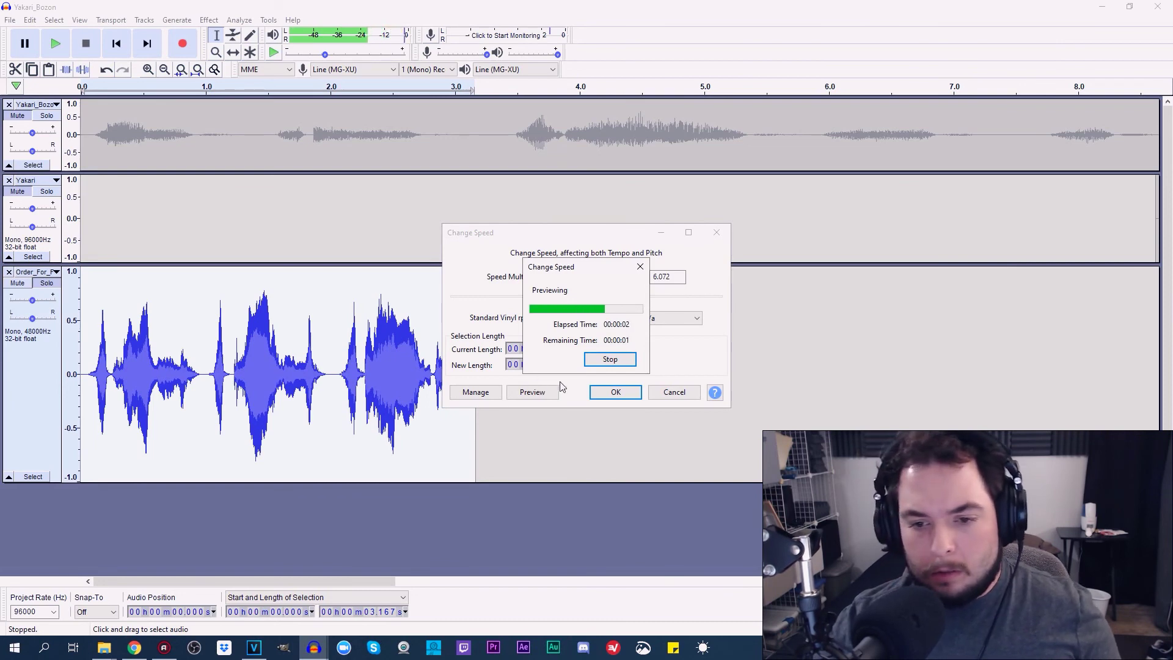
pyautogui.click(611, 392)
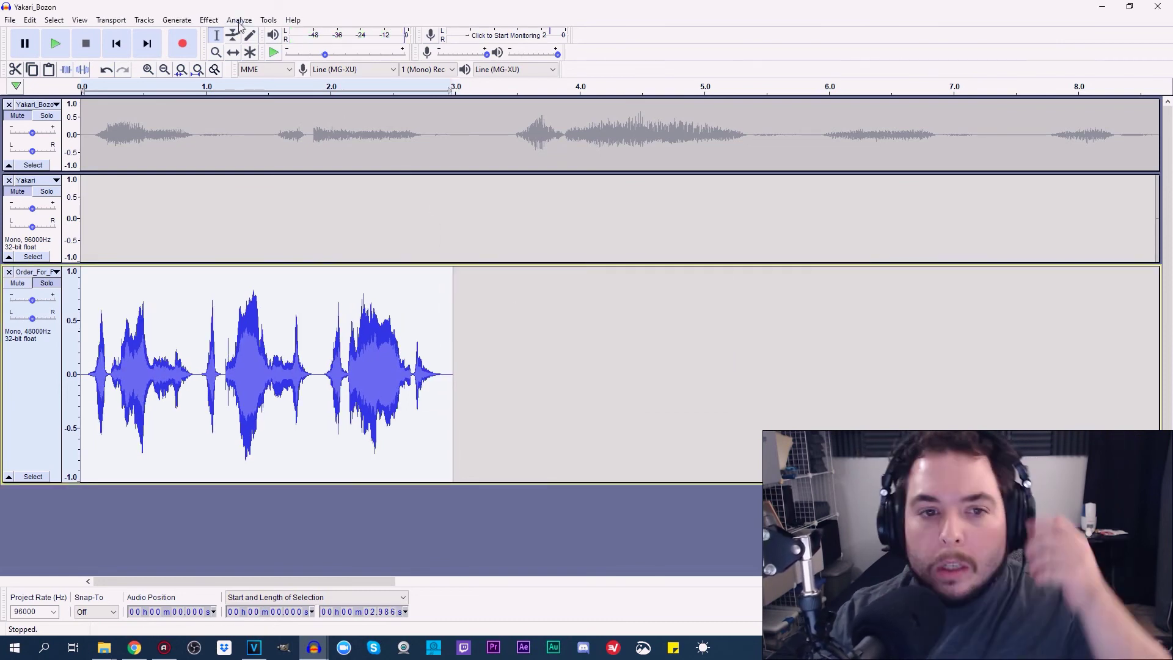
# Lower the clip's pitch by 3 percent with Change Pitch, previewing first
pyautogui.click(217, 21)
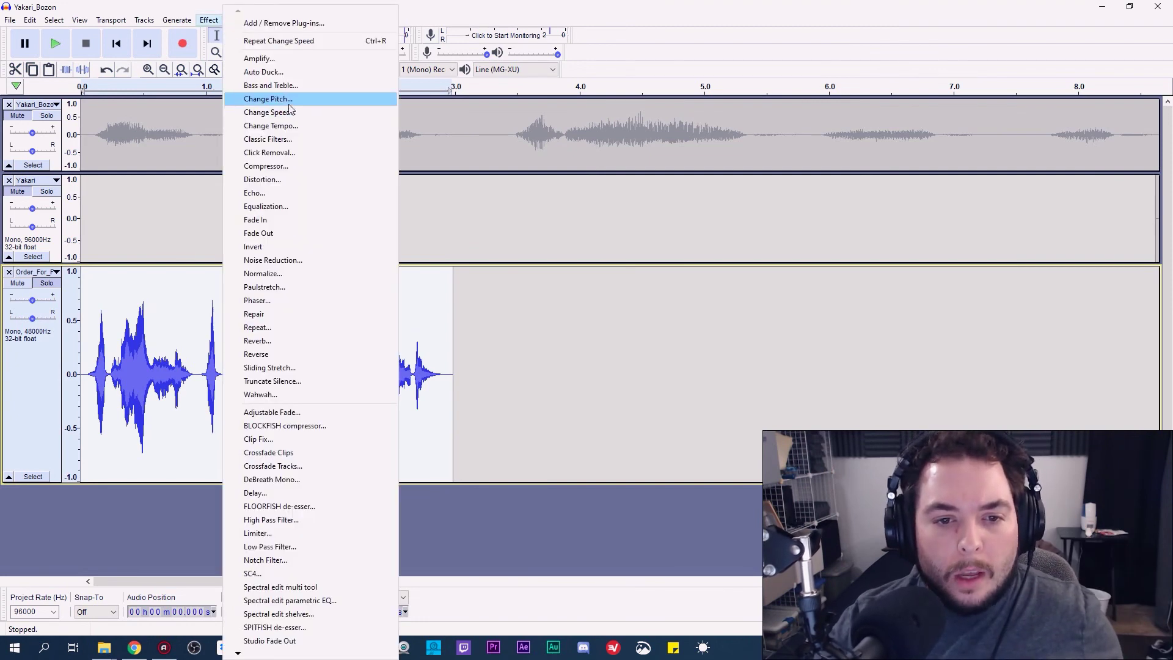
pyautogui.click(267, 98)
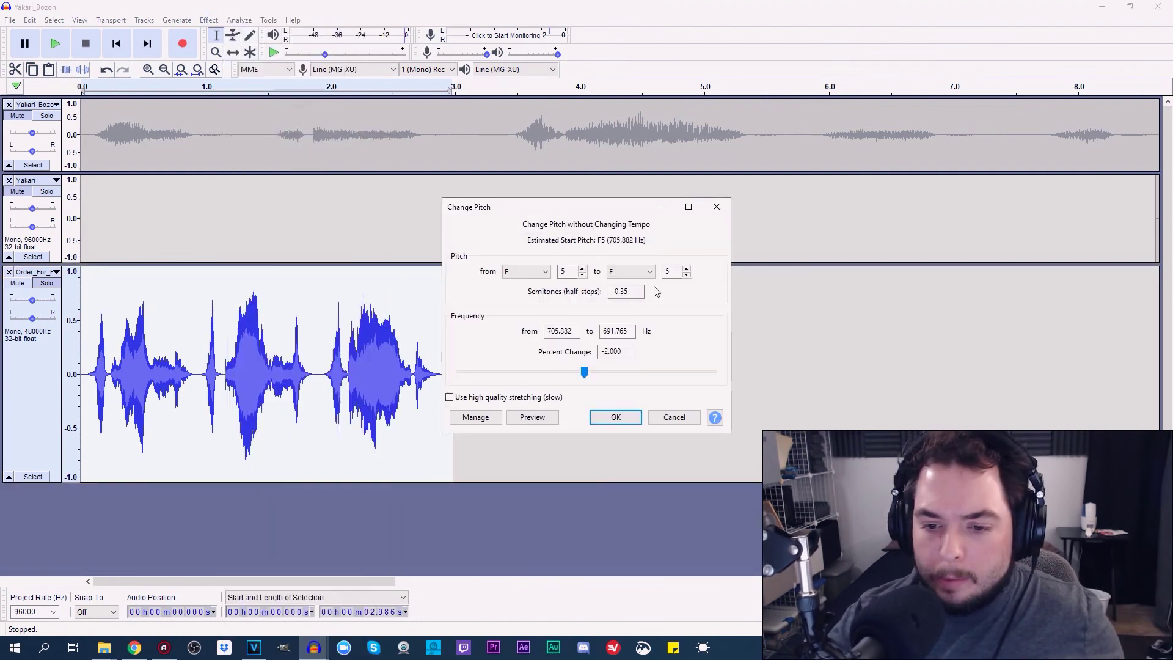
pyautogui.click(522, 419)
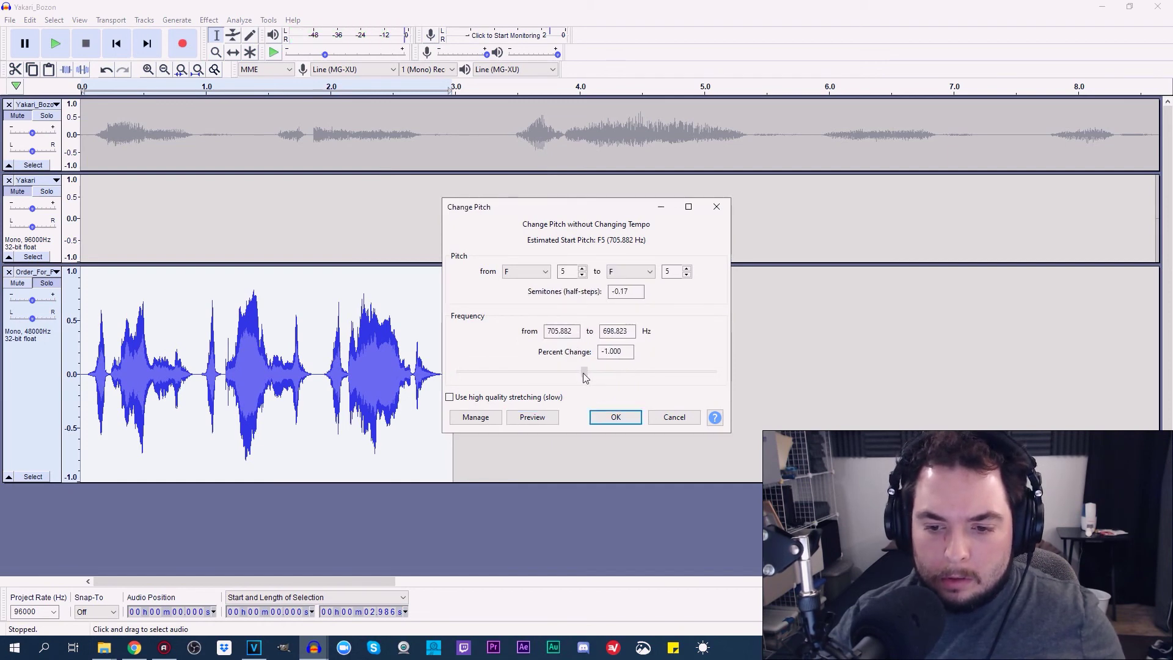
pyautogui.click(549, 418)
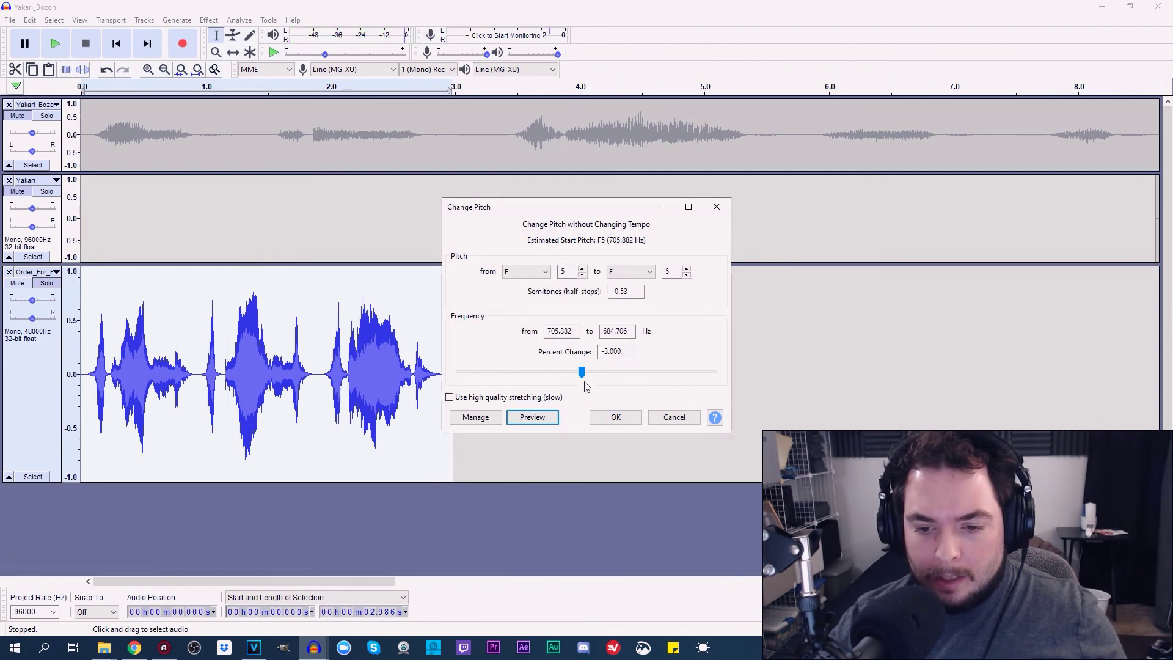
pyautogui.click(614, 416)
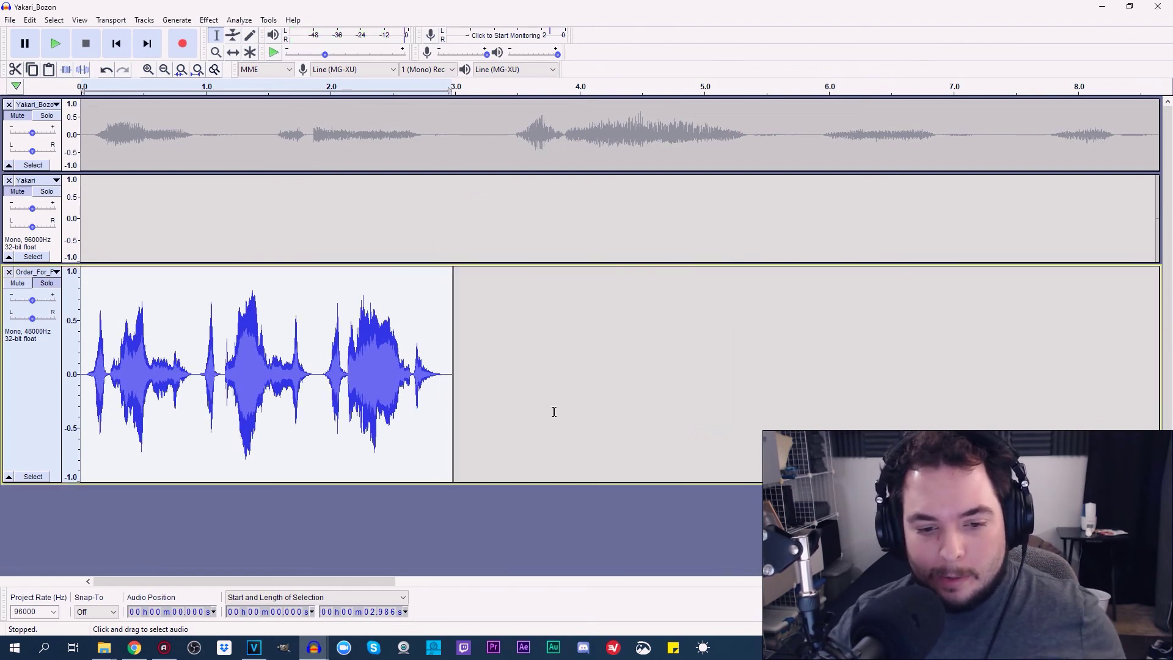
# Zoom out and move the third-track clip with Time Shift to start near 5.9 s
pyautogui.click(330, 318)
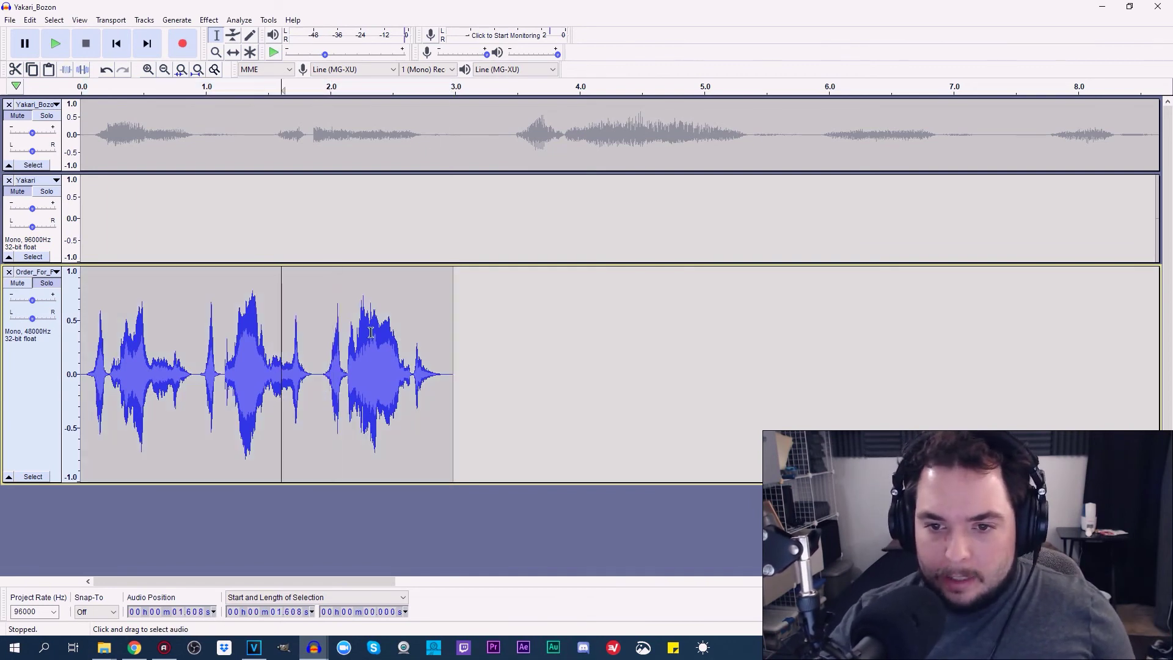
pyautogui.doubleClick(341, 367)
pyautogui.click(196, 70)
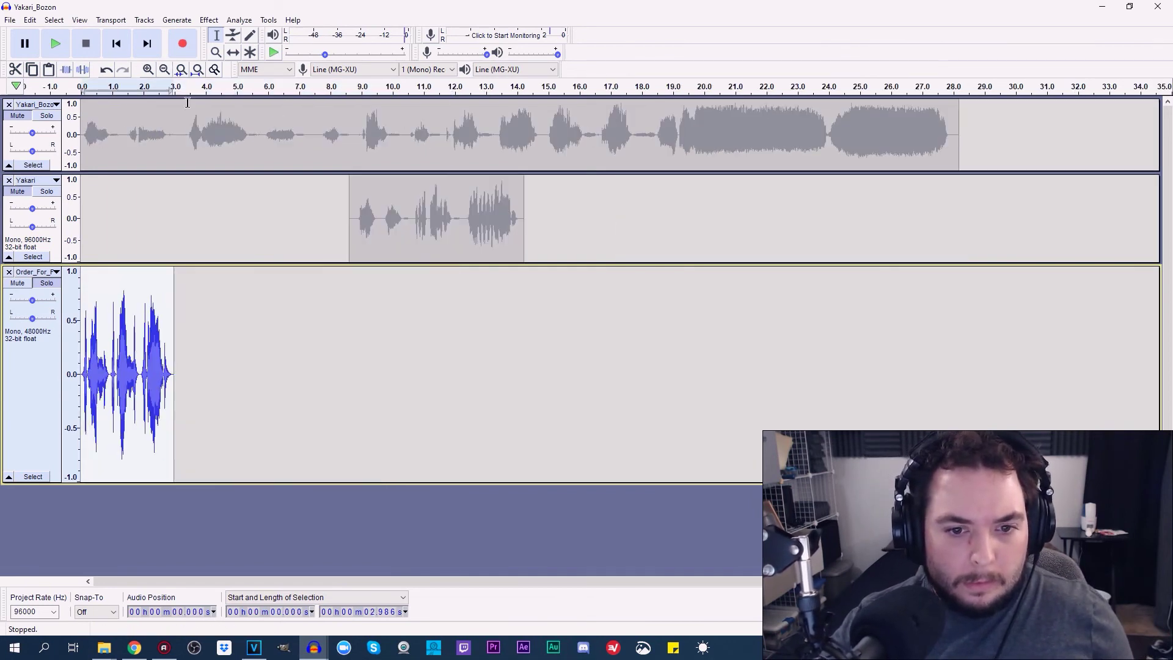
pyautogui.click(234, 53)
pyautogui.moveTo(125, 391)
pyautogui.mouseDown()
pyautogui.moveTo(301, 392)
pyautogui.moveTo(290, 392)
pyautogui.mouseUp()
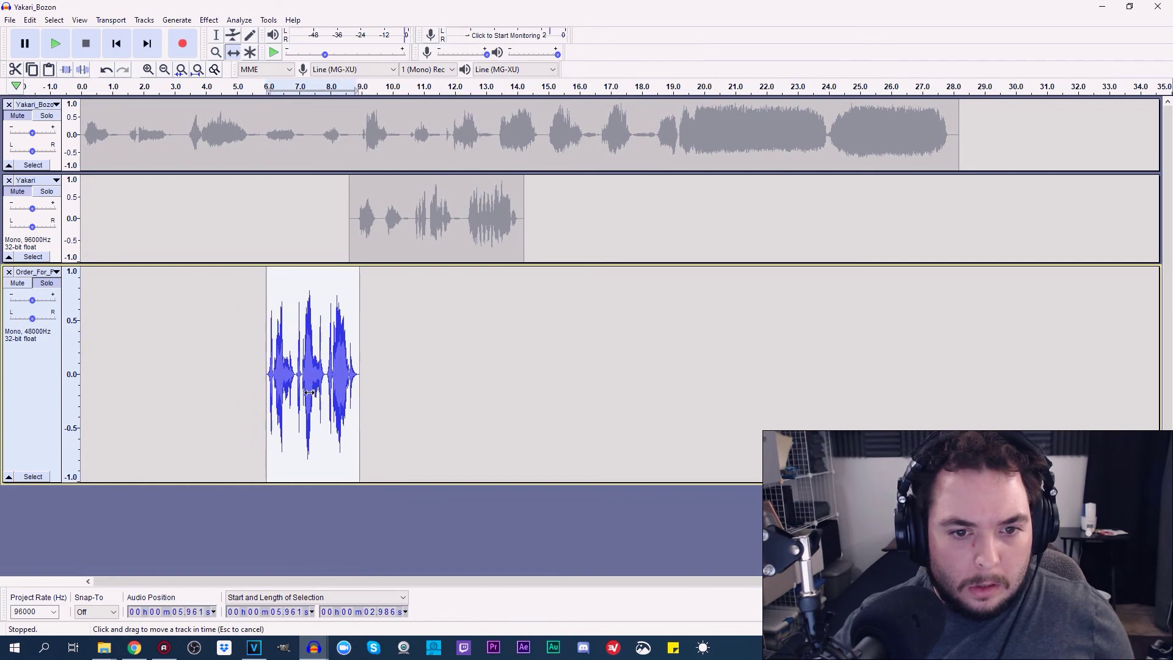
pyautogui.moveTo(290, 392); pyautogui.dragTo(307, 392)
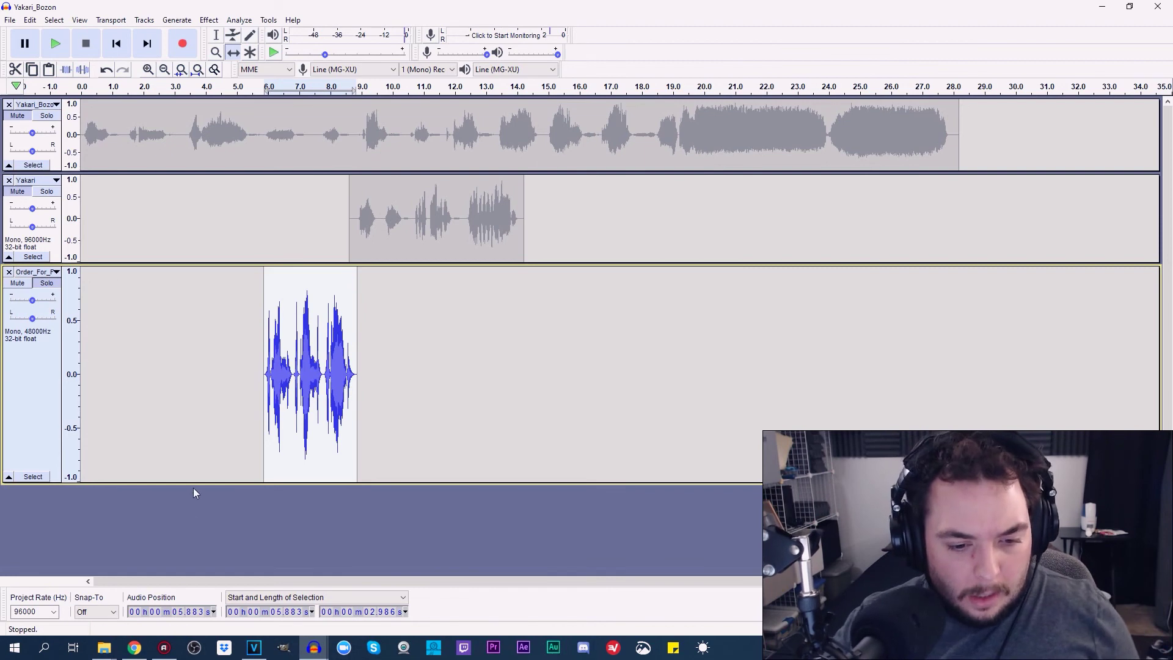
# Collapse the third track, enlarge the Yakari and top tracks, and select the Yakari clip
pyautogui.moveTo(196, 482)
pyautogui.mouseDown()
pyautogui.moveTo(253, 273)
pyautogui.moveTo(252, 437)
pyautogui.mouseUp()
pyautogui.moveTo(287, 172); pyautogui.dragTo(288, 223)
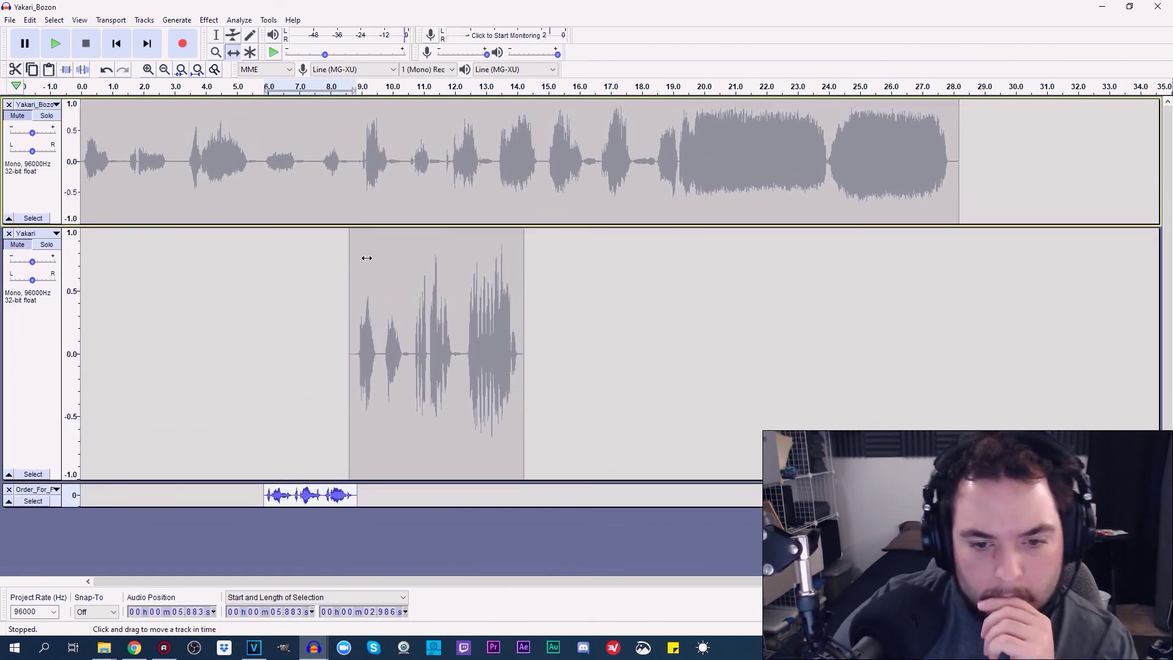
pyautogui.press('F1')
pyautogui.doubleClick(422, 309)
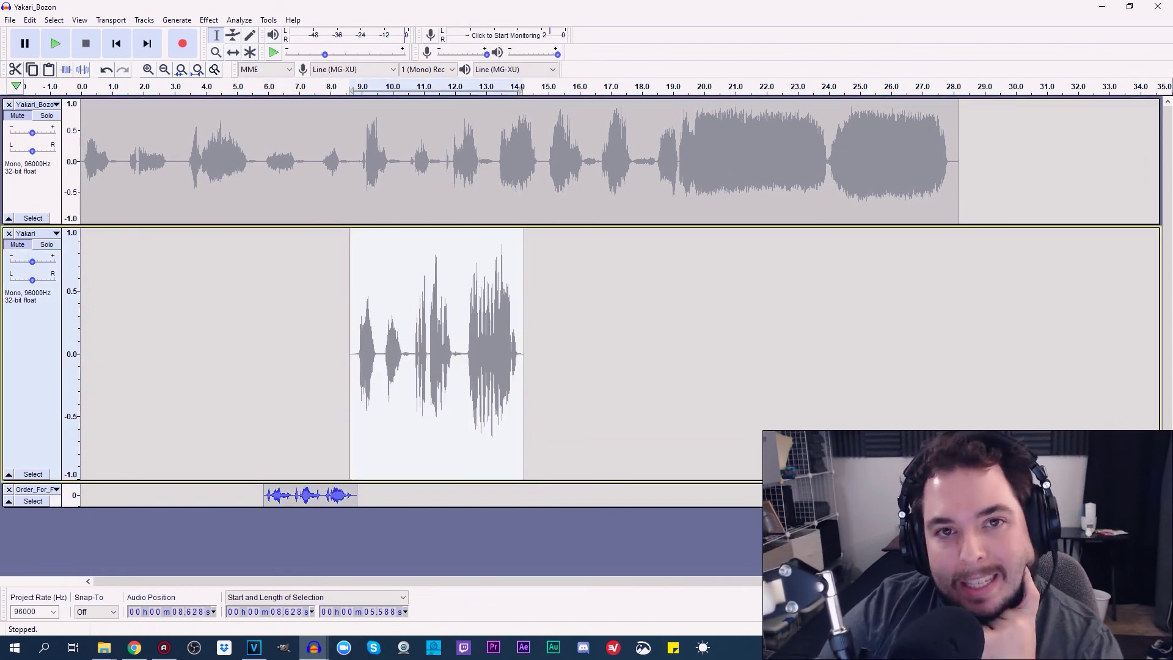
# Zoom in on the Yakari clip and fine-tune the Yakari and top track heights
pyautogui.click(147, 69)
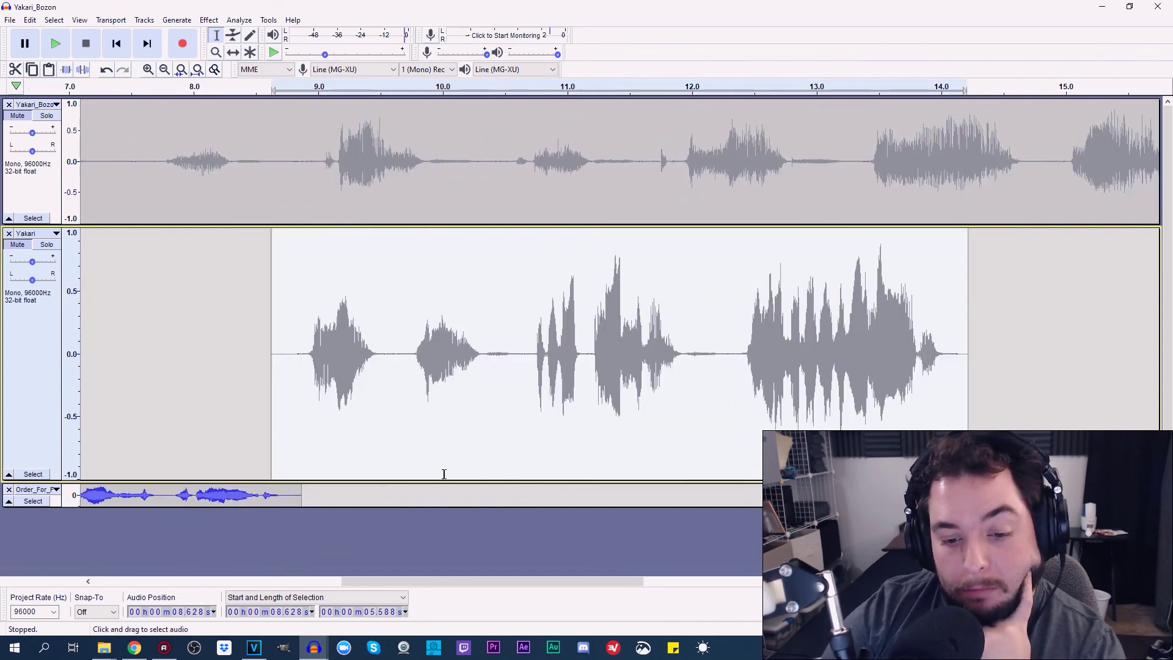
pyautogui.moveTo(445, 480); pyautogui.dragTo(447, 477)
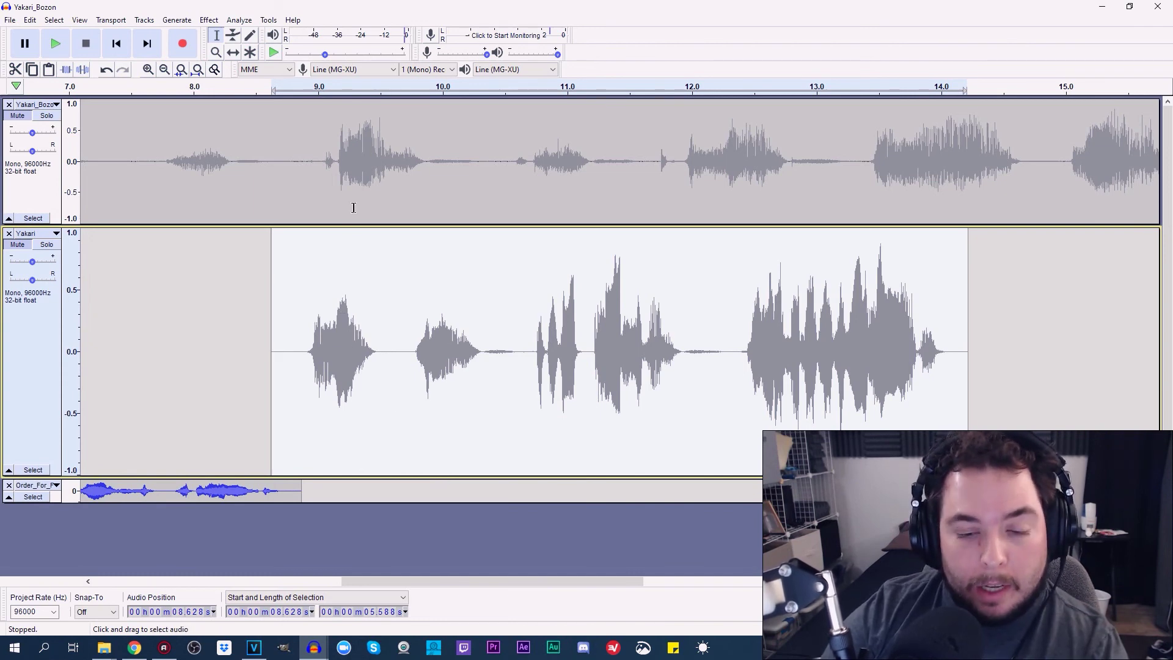
pyautogui.moveTo(351, 224); pyautogui.dragTo(351, 228)
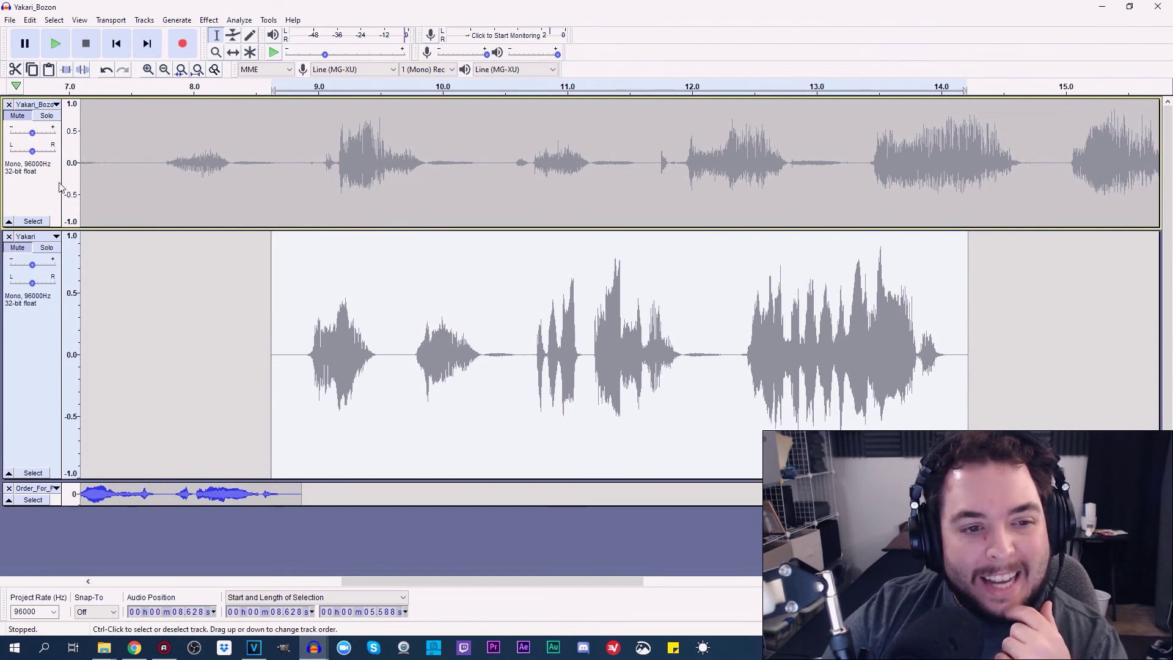
# Solo Yakari, preview it from 8.789 s, then make the top track taller
pyautogui.click(52, 255)
pyautogui.click(292, 342)
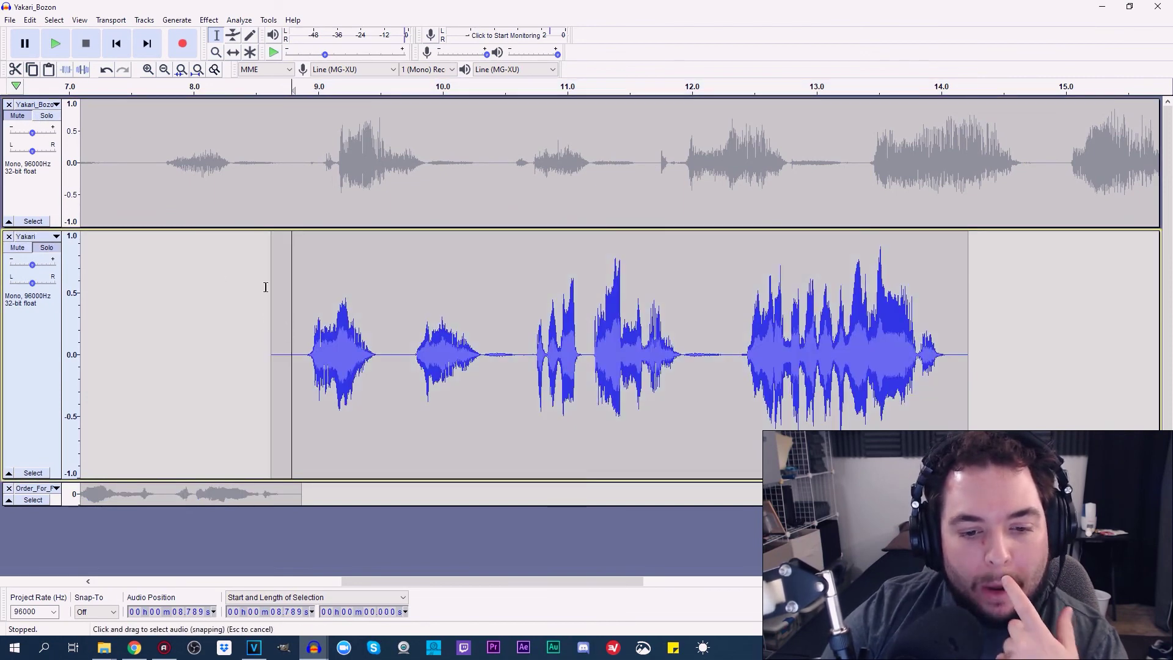
pyautogui.click(64, 49)
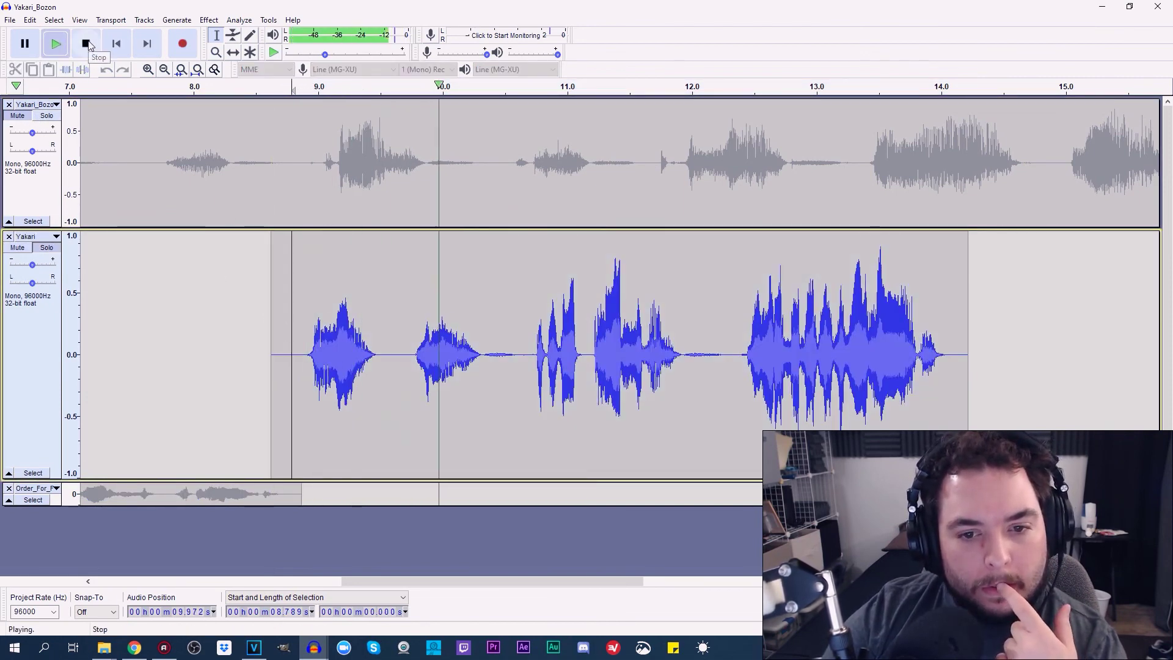
pyautogui.click(86, 43)
pyautogui.press('space')
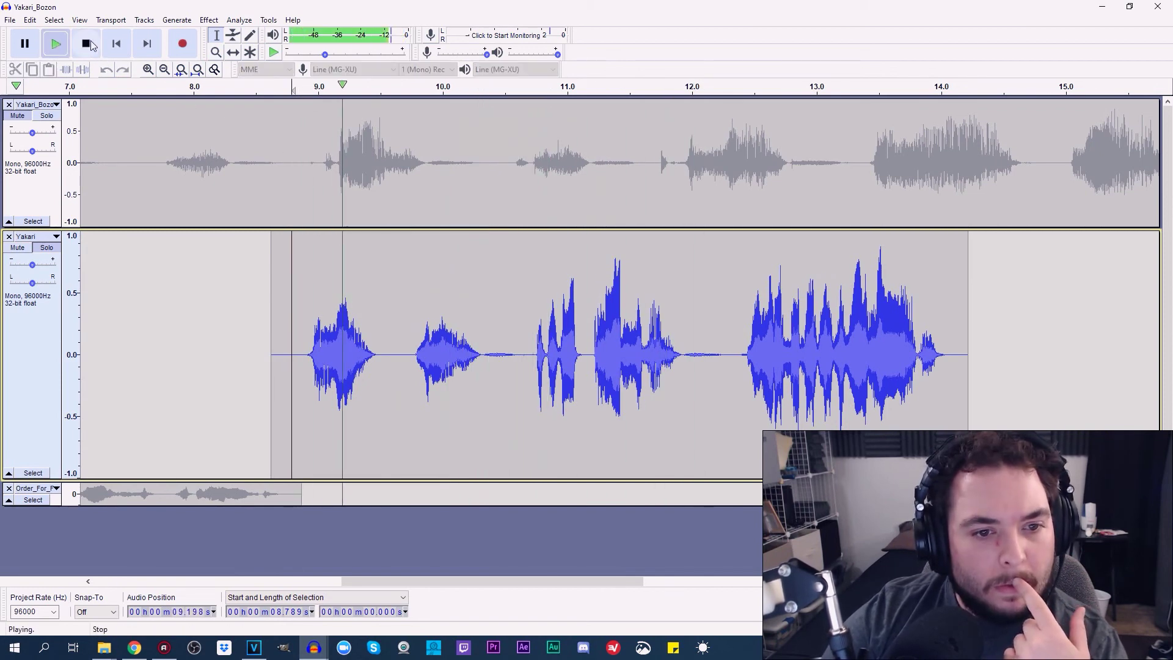
pyautogui.press('space')
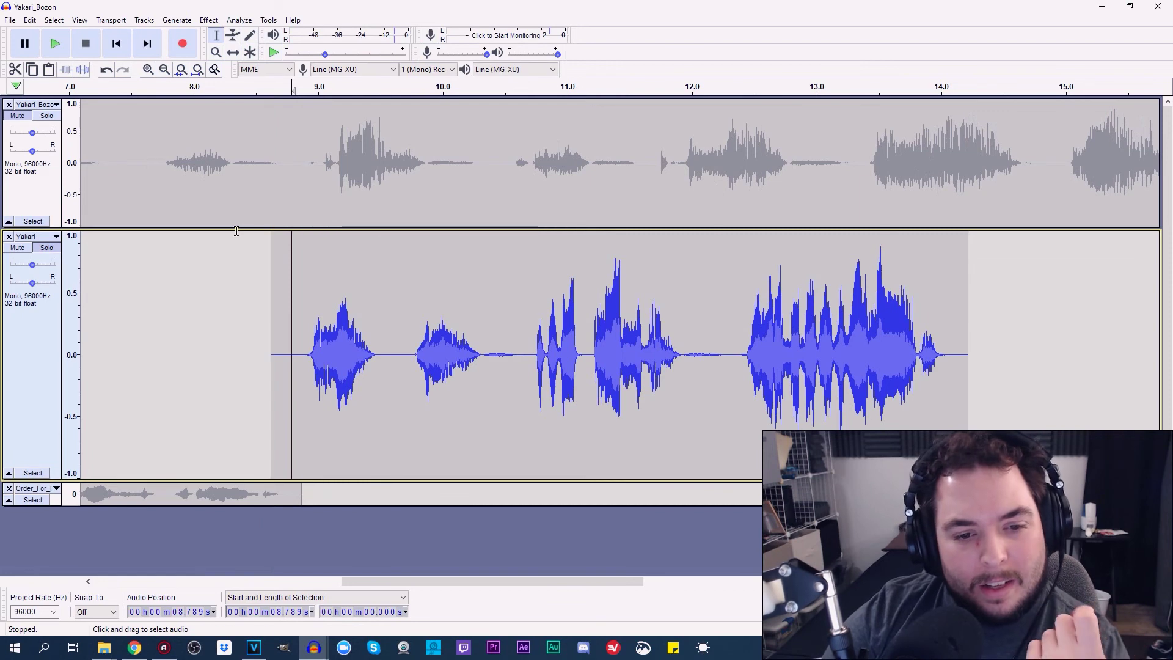
pyautogui.moveTo(233, 226); pyautogui.dragTo(237, 264)
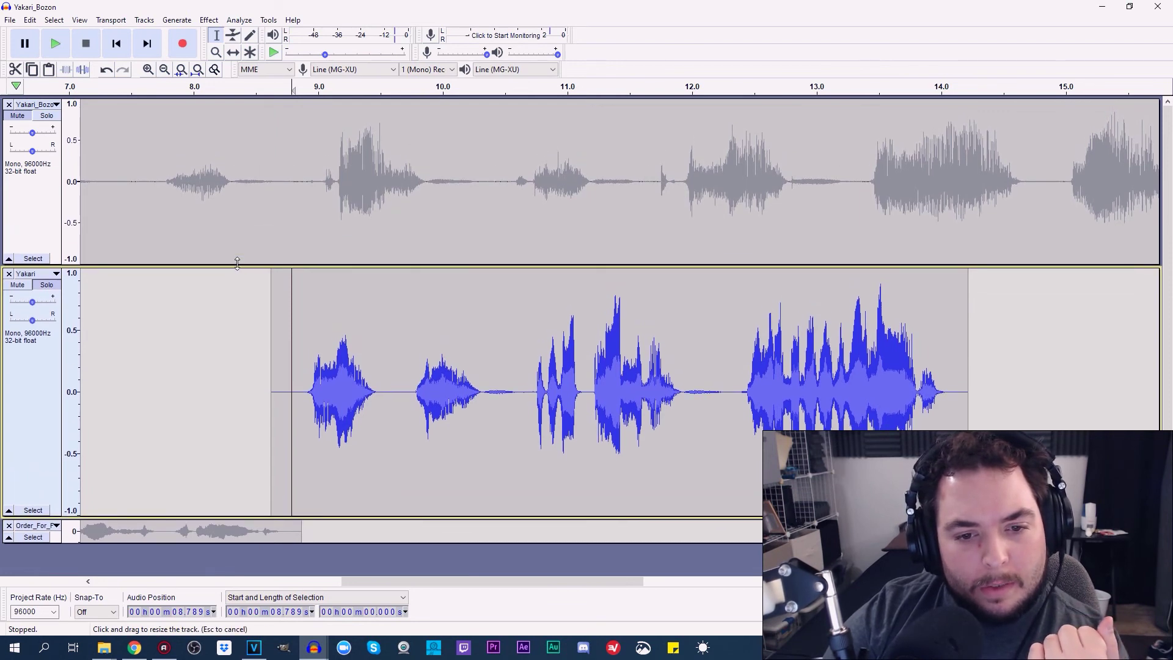
# Zoom out, solo the Yakari_Bozon top track, and play it from the start
pyautogui.click(164, 69)
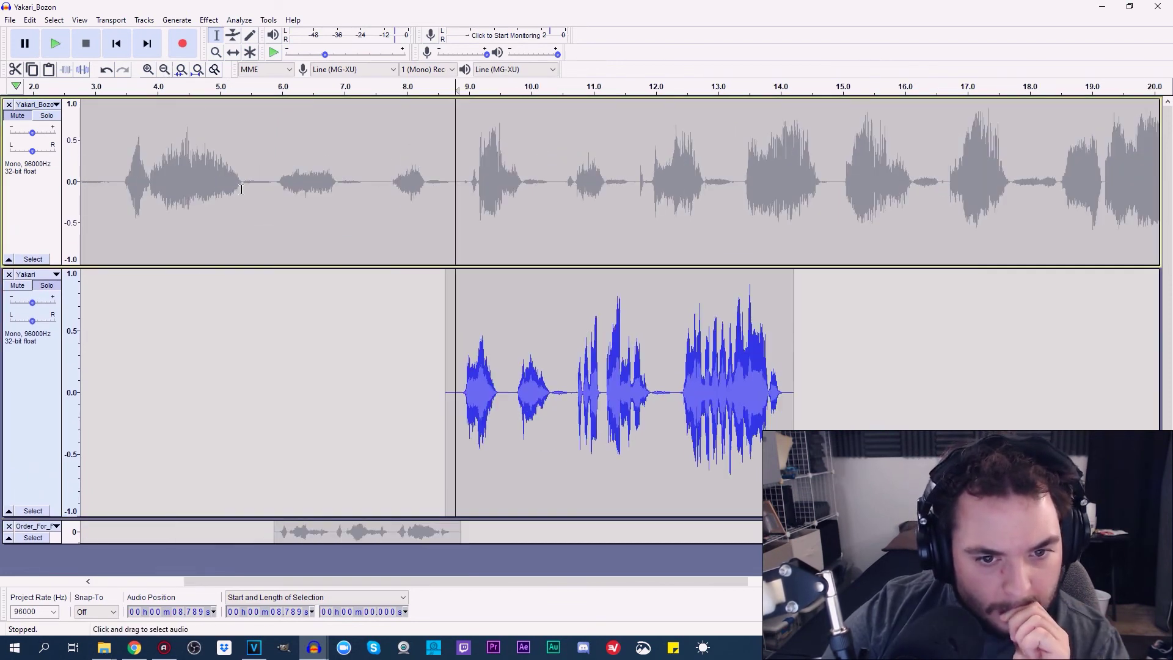
pyautogui.click(54, 116)
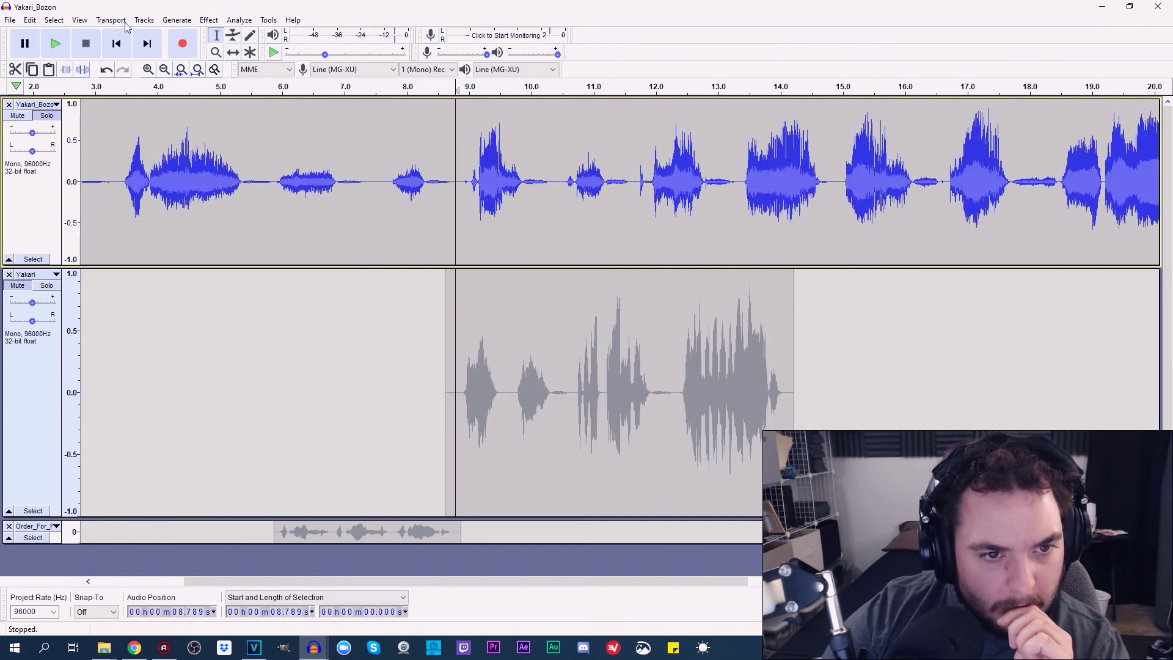
pyautogui.click(116, 44)
pyautogui.click(55, 43)
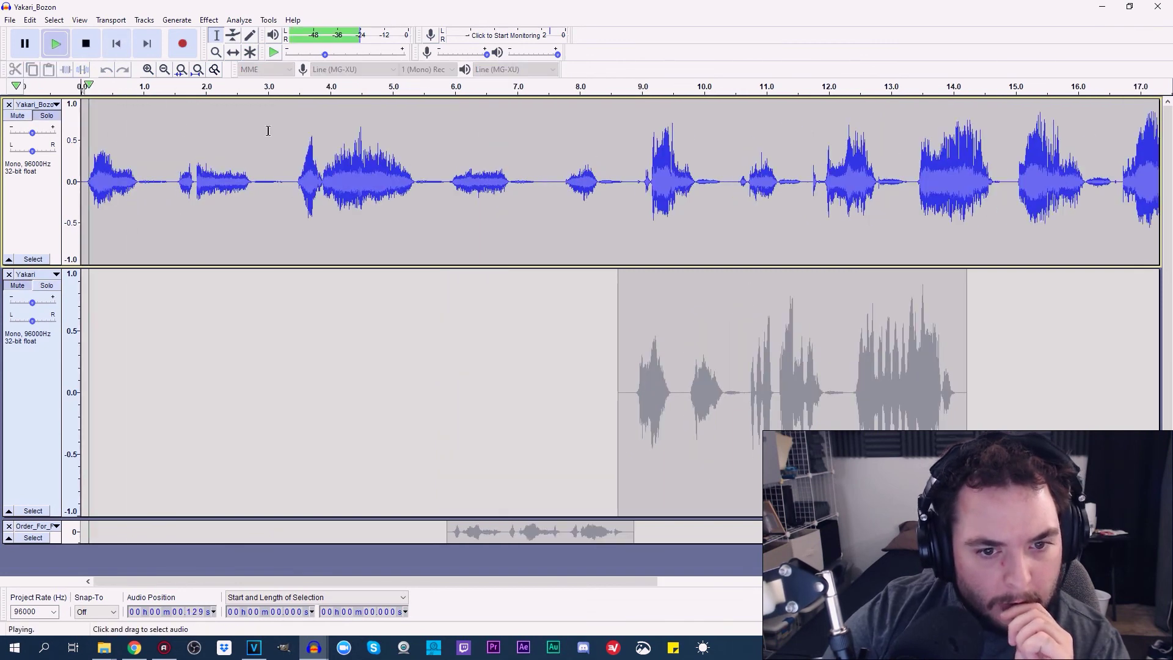
pyautogui.click(89, 44)
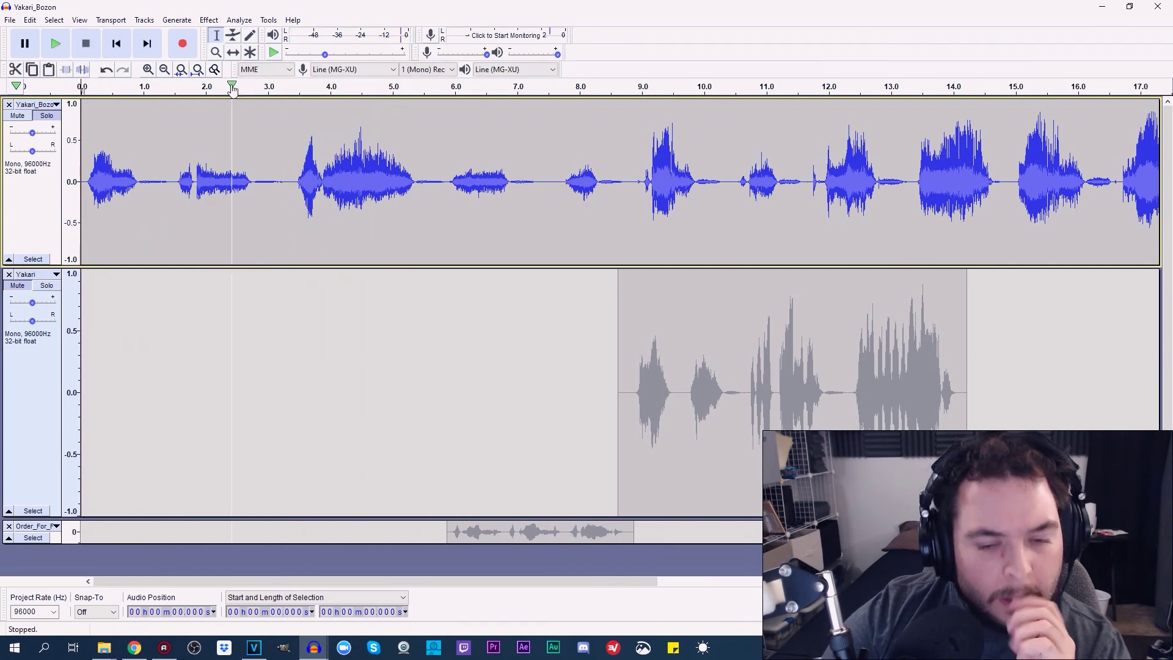
pyautogui.doubleClick(292, 135)
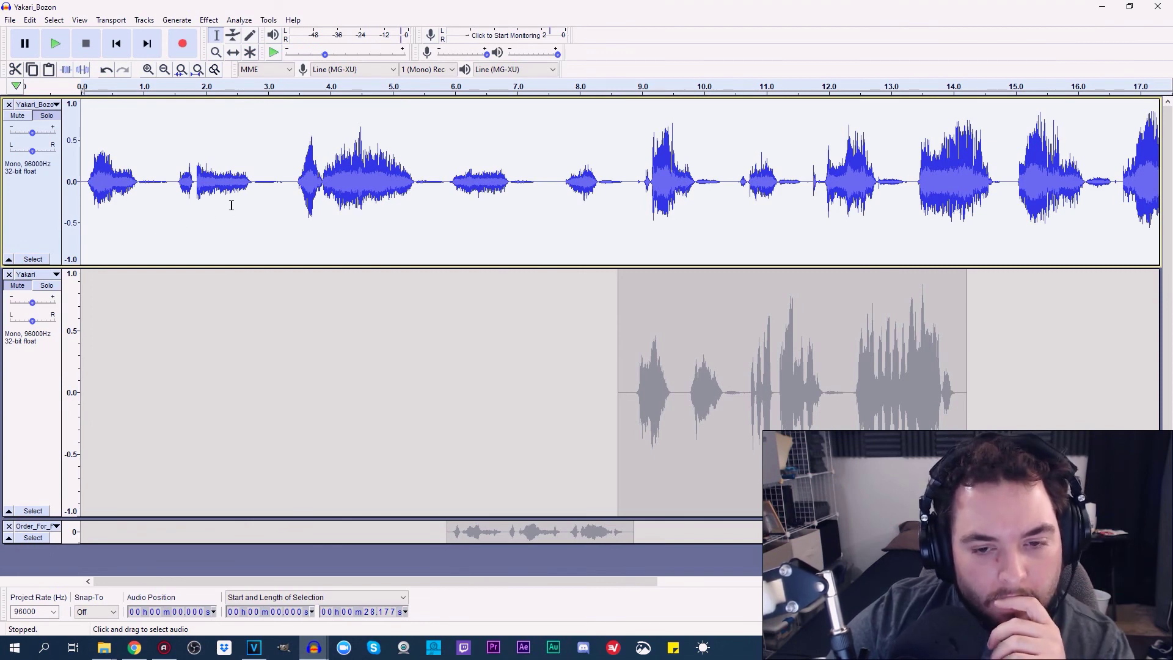
pyautogui.click(59, 44)
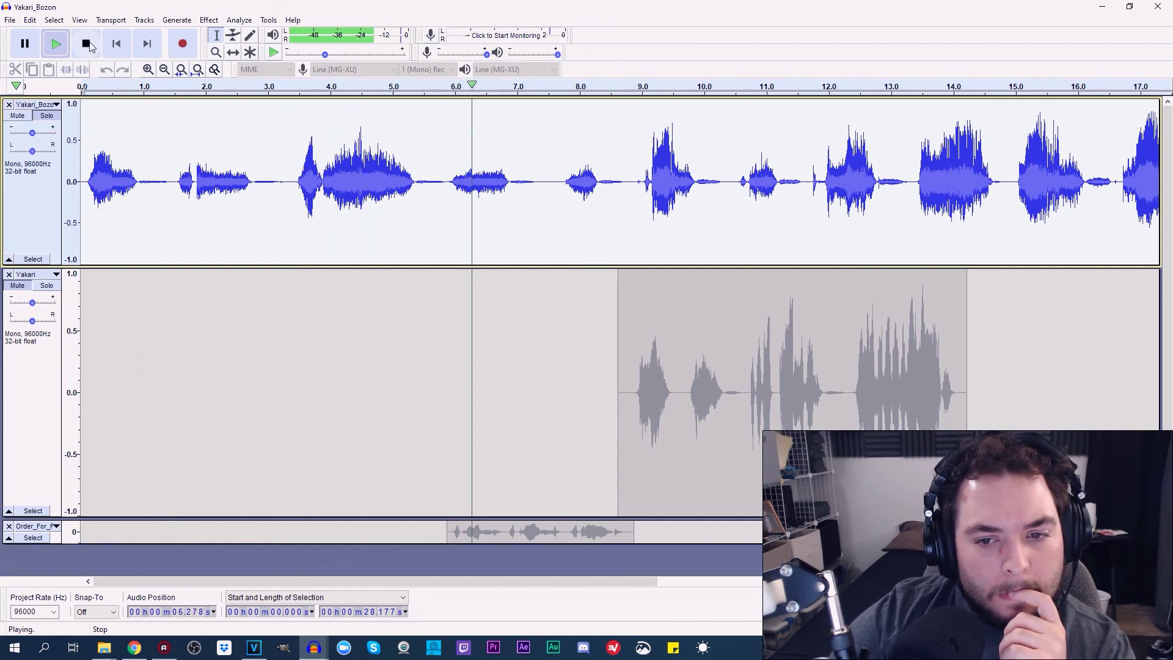
# Move the Yakari clip with Time Shift so it starts at 5.363 s
pyautogui.click(87, 44)
pyautogui.click(447, 176)
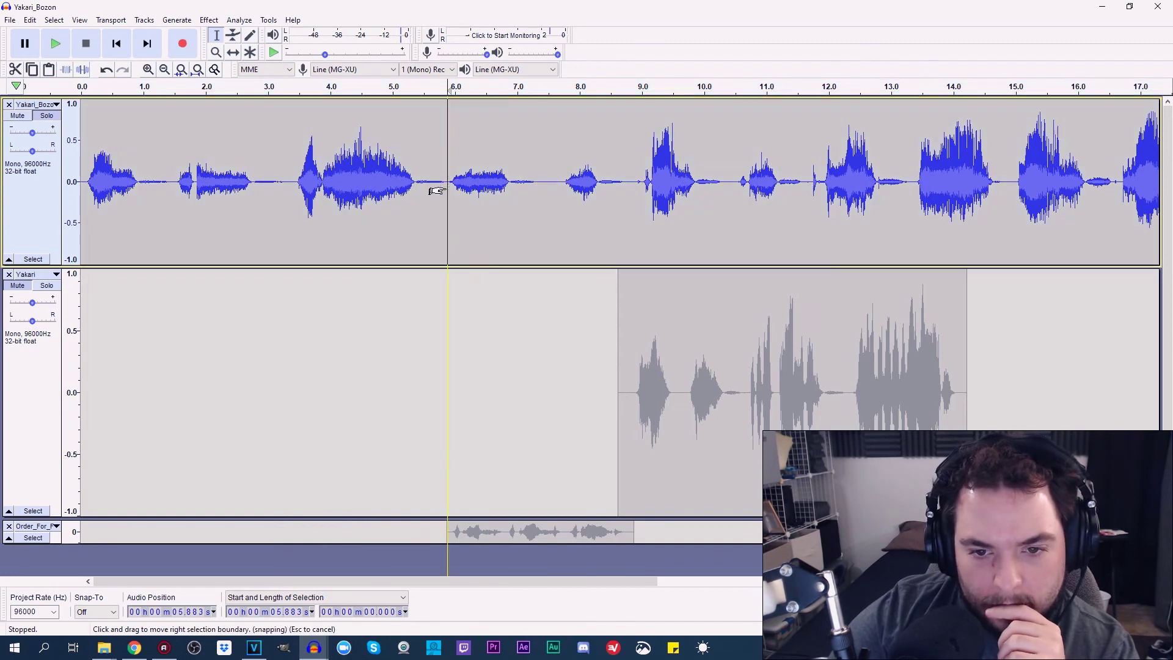
pyautogui.click(416, 179)
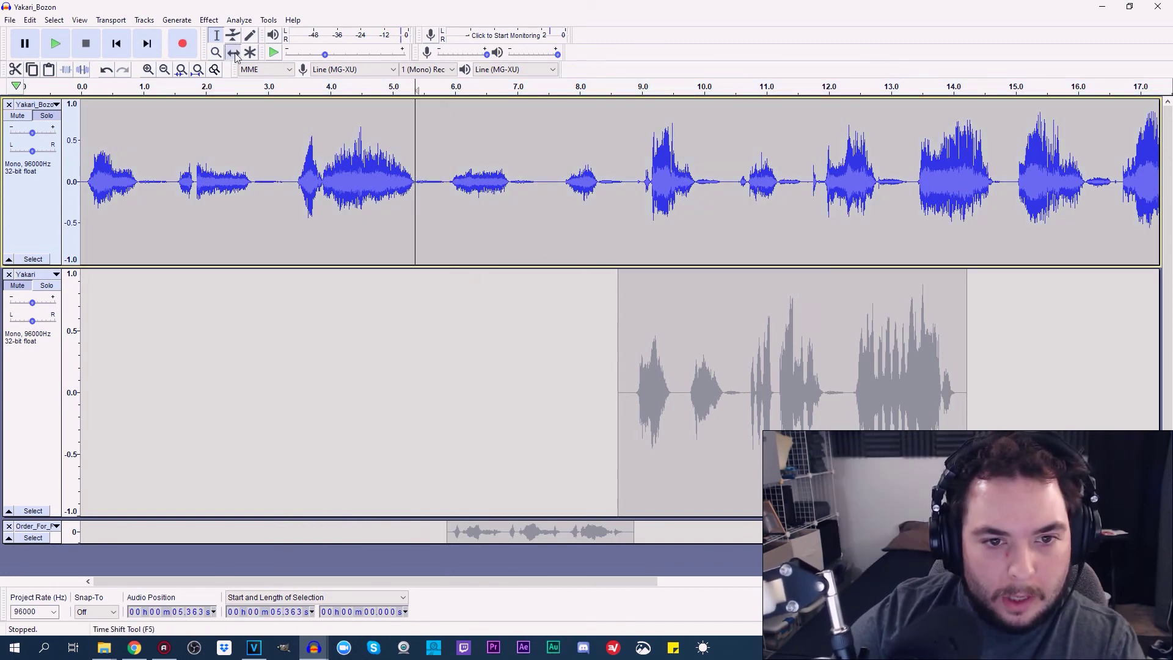
pyautogui.moveTo(809, 458); pyautogui.dragTo(588, 437)
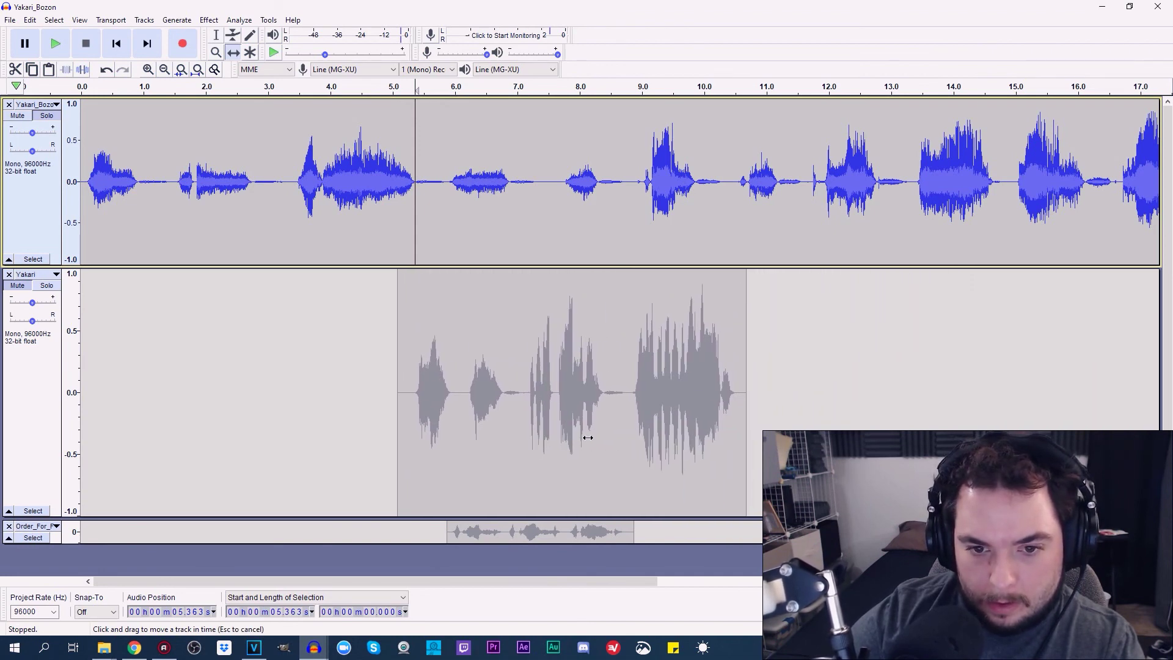
pyautogui.moveTo(588, 437); pyautogui.dragTo(588, 438)
# Cut the Yakari phrases after the first, paste them, and shift them to about 8.4 s
pyautogui.click(212, 37)
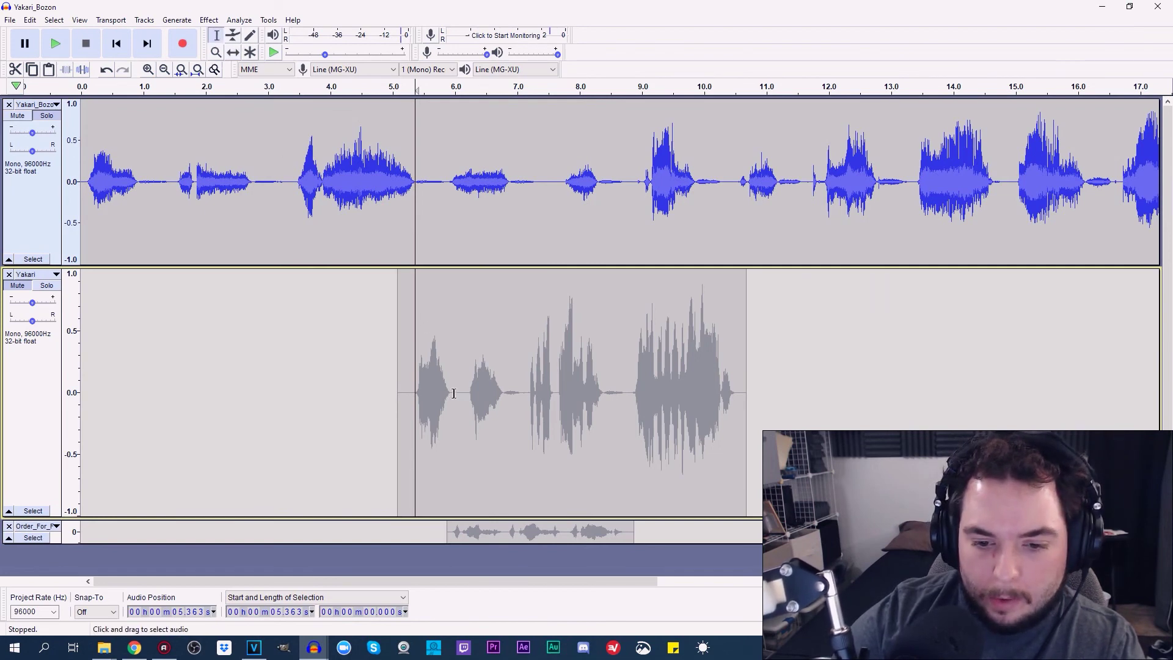
pyautogui.moveTo(454, 393); pyautogui.dragTo(746, 403)
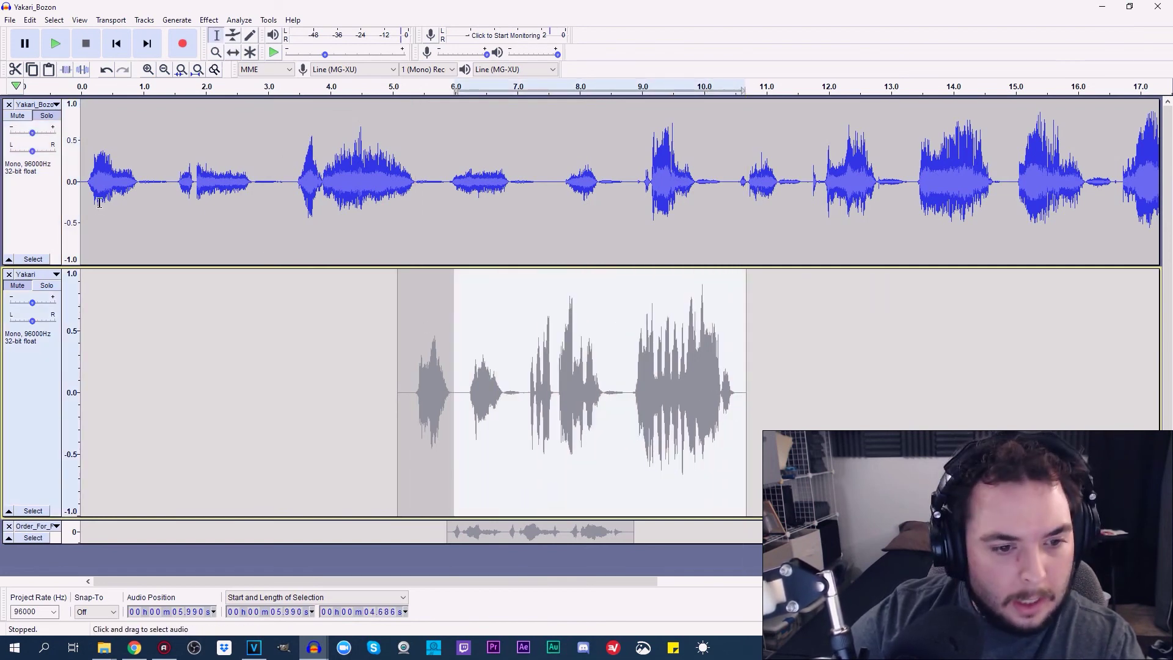
pyautogui.click(15, 69)
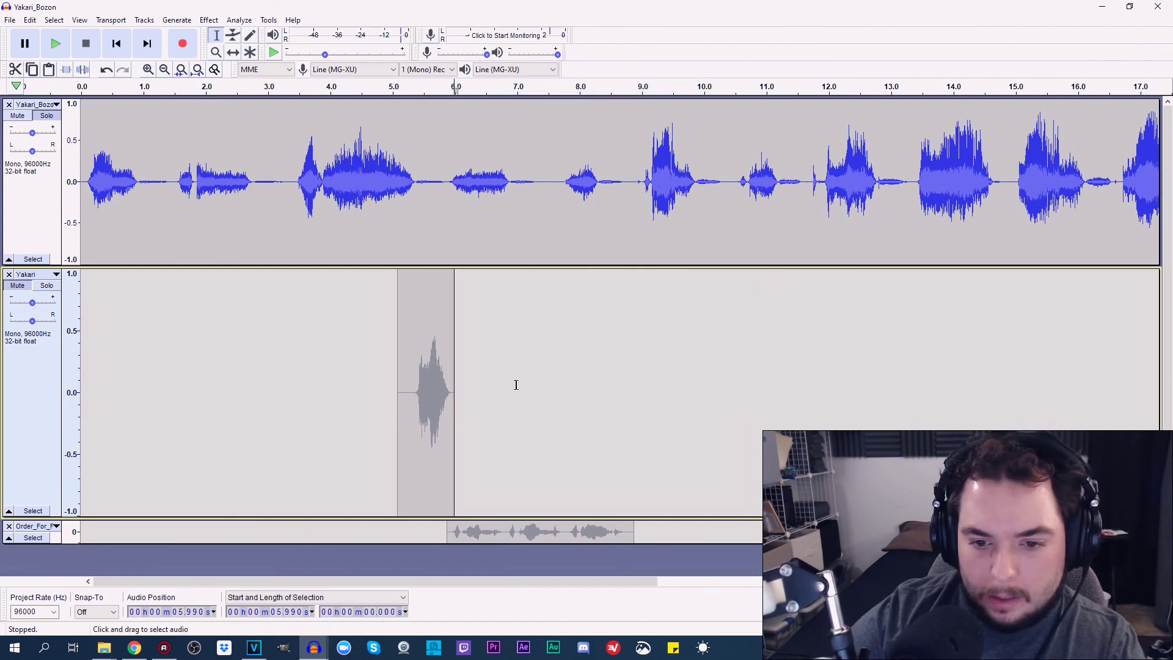
pyautogui.click(49, 69)
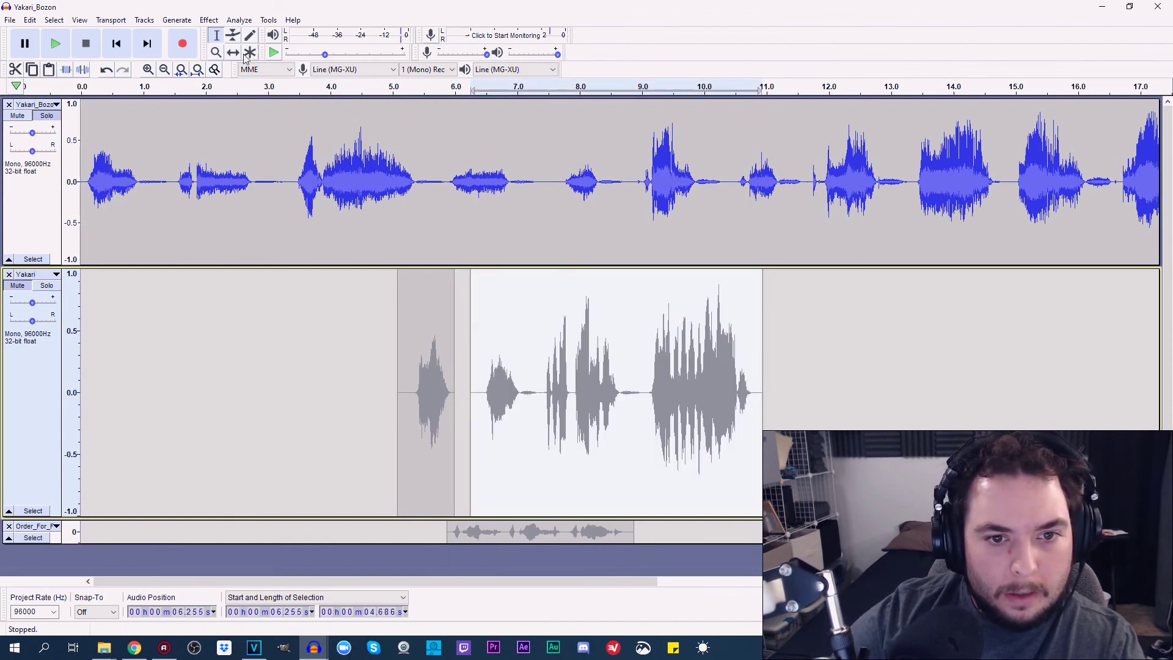
pyautogui.moveTo(542, 383); pyautogui.dragTo(675, 407)
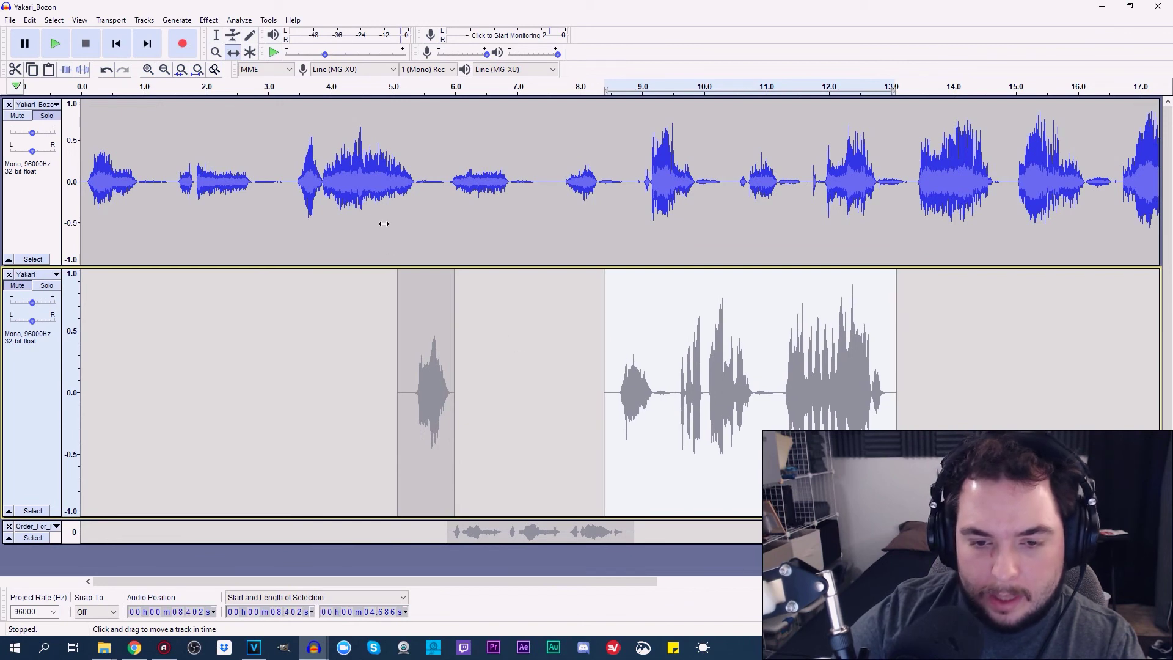
# Solo and play the Yakari_Bozon track, then select its 5.363–13.4 s stretch
pyautogui.hotkey('ctrl', 'shift', 'k')
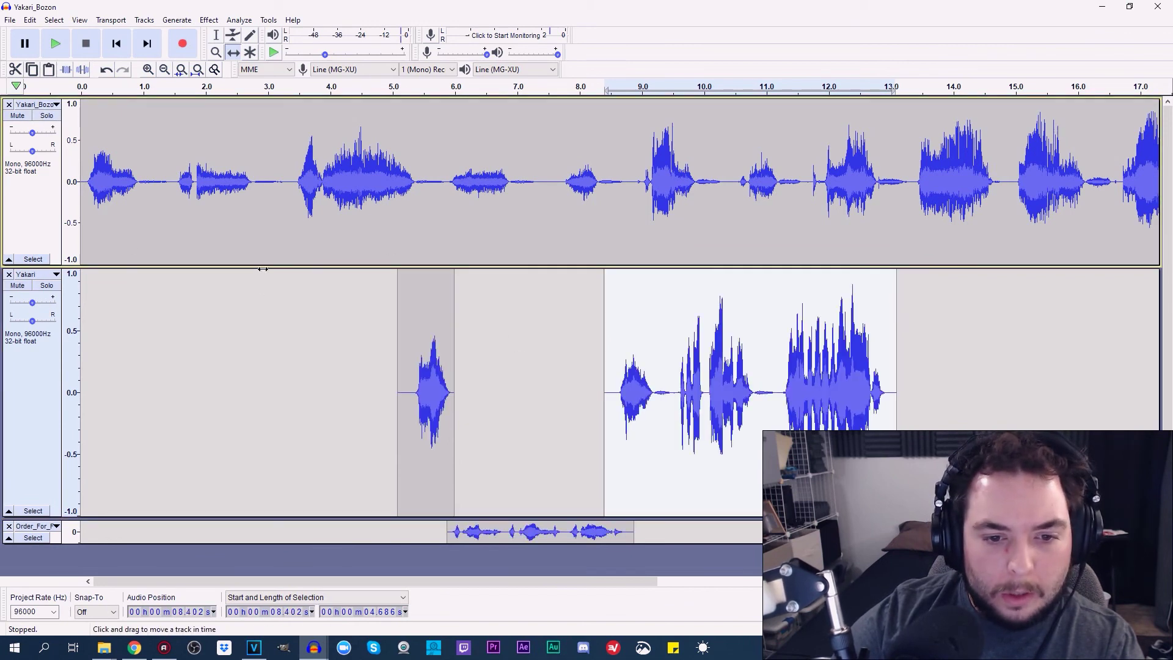
pyautogui.moveTo(264, 267); pyautogui.dragTo(255, 248)
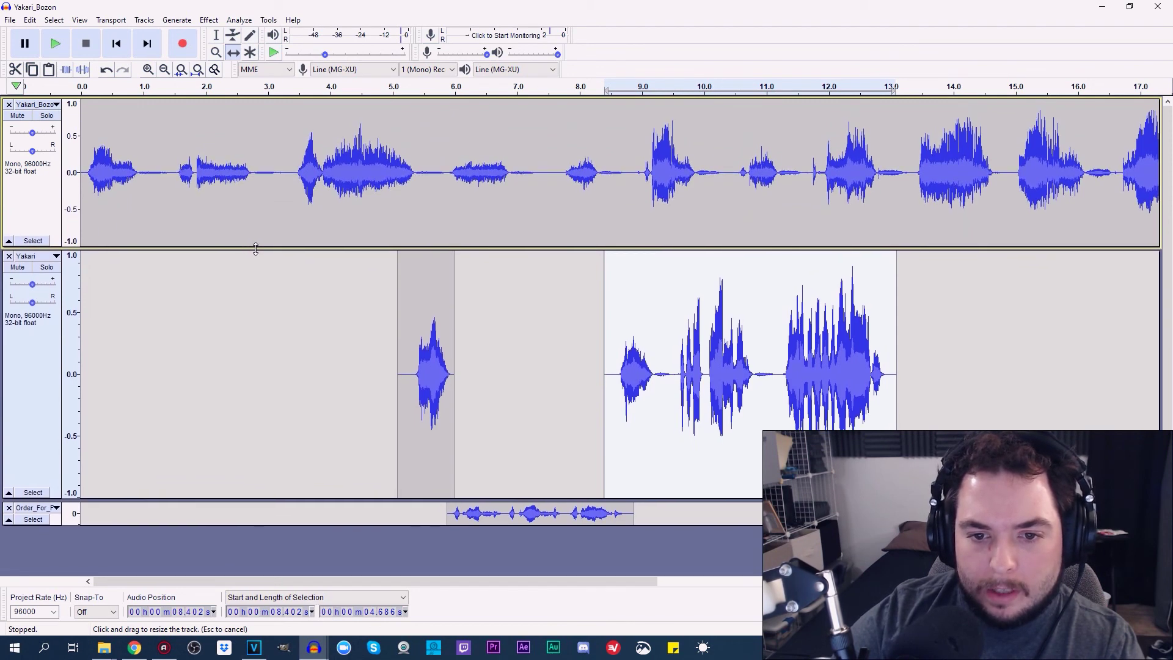
pyautogui.click(448, 177)
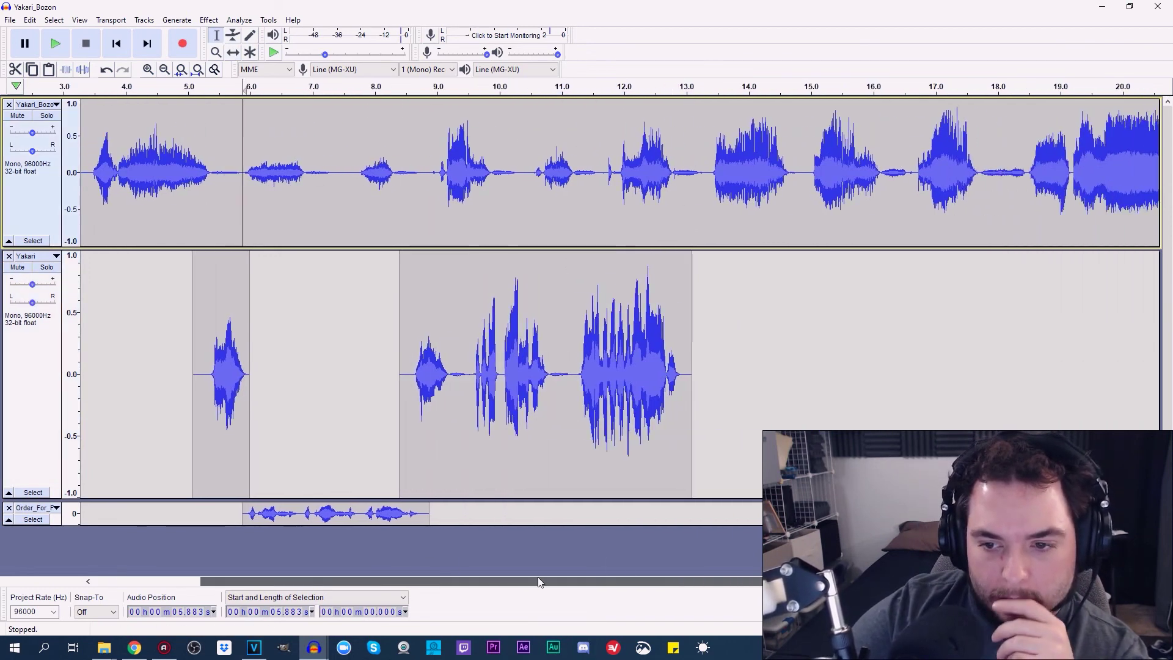
pyautogui.moveTo(413, 585); pyautogui.dragTo(576, 583)
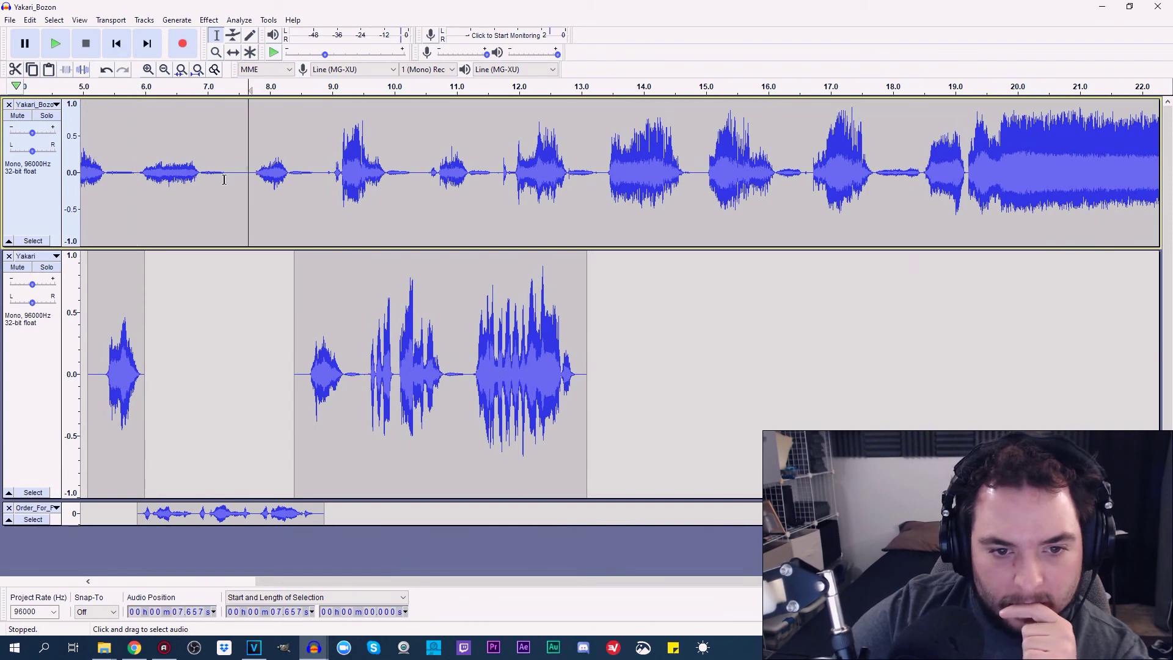
pyautogui.click(58, 47)
pyautogui.hotkey('shift', 's')
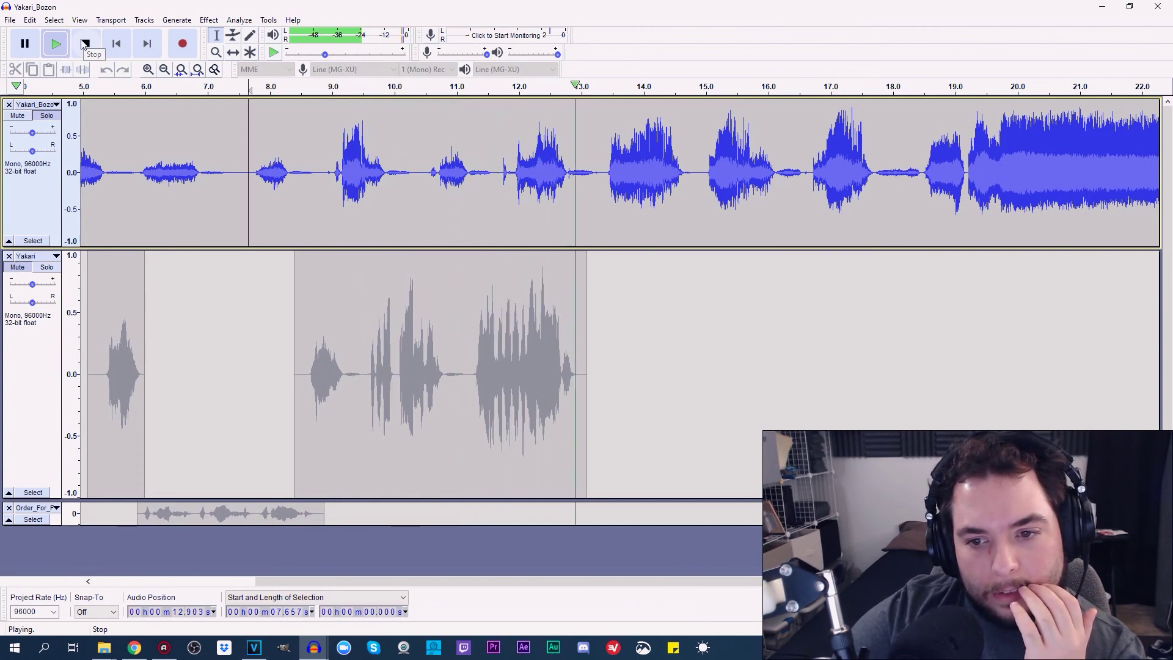
pyautogui.click(84, 43)
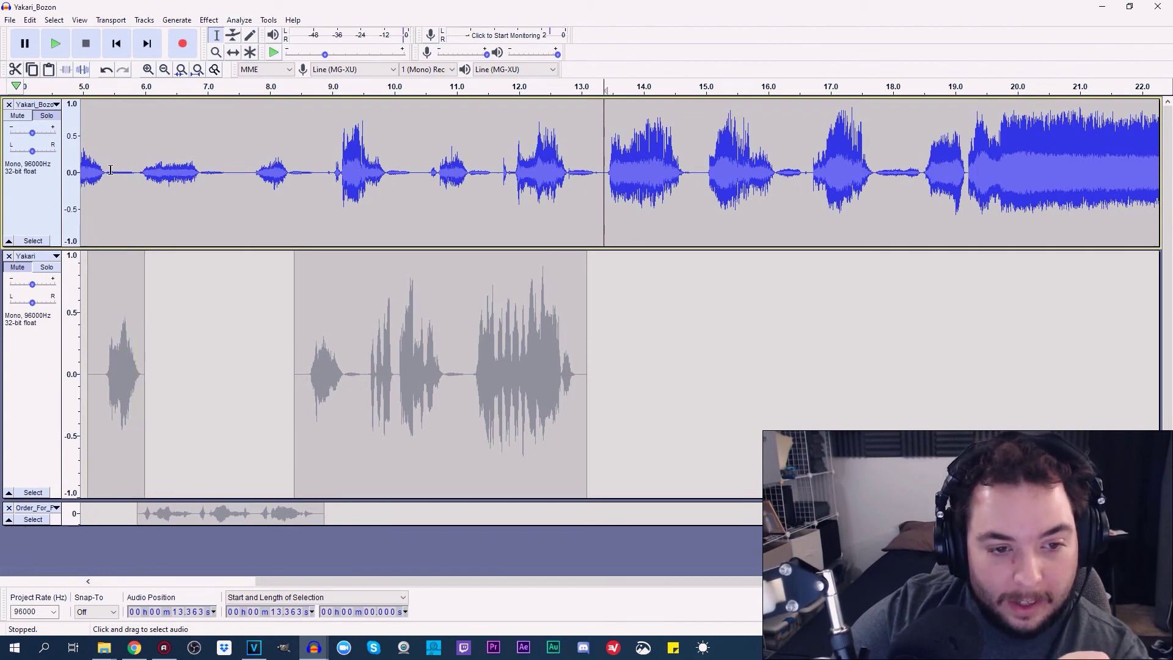
pyautogui.moveTo(104, 169); pyautogui.dragTo(610, 189)
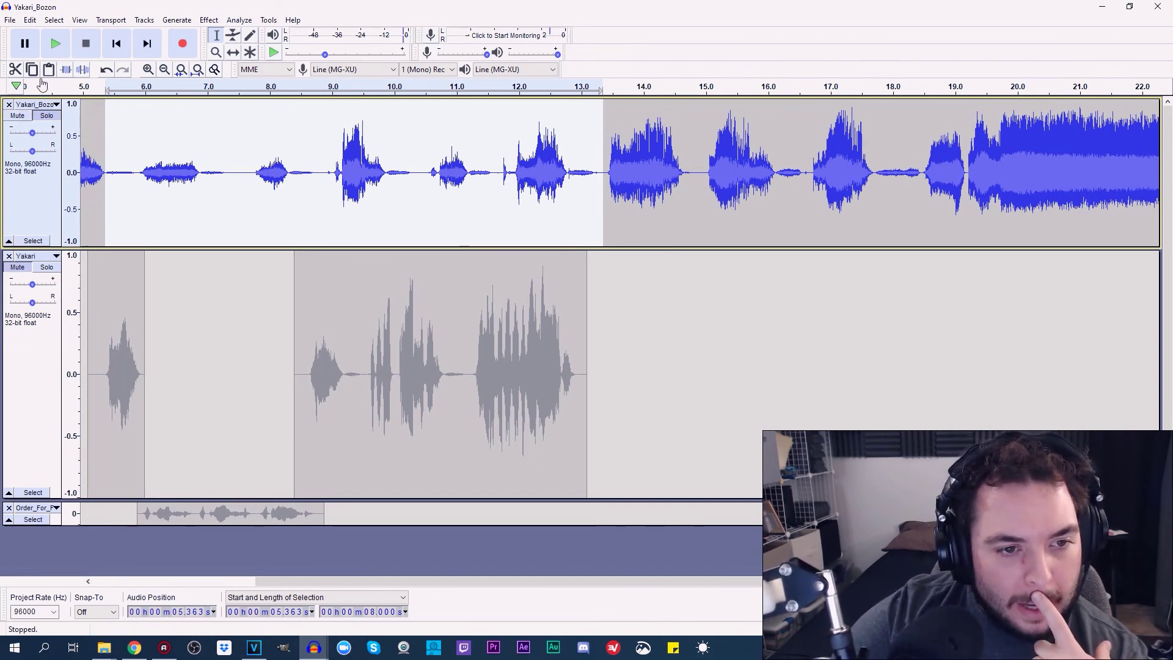
# Silence the 8-second stretch in the first track and paste it onto a new track
pyautogui.click(14, 71)
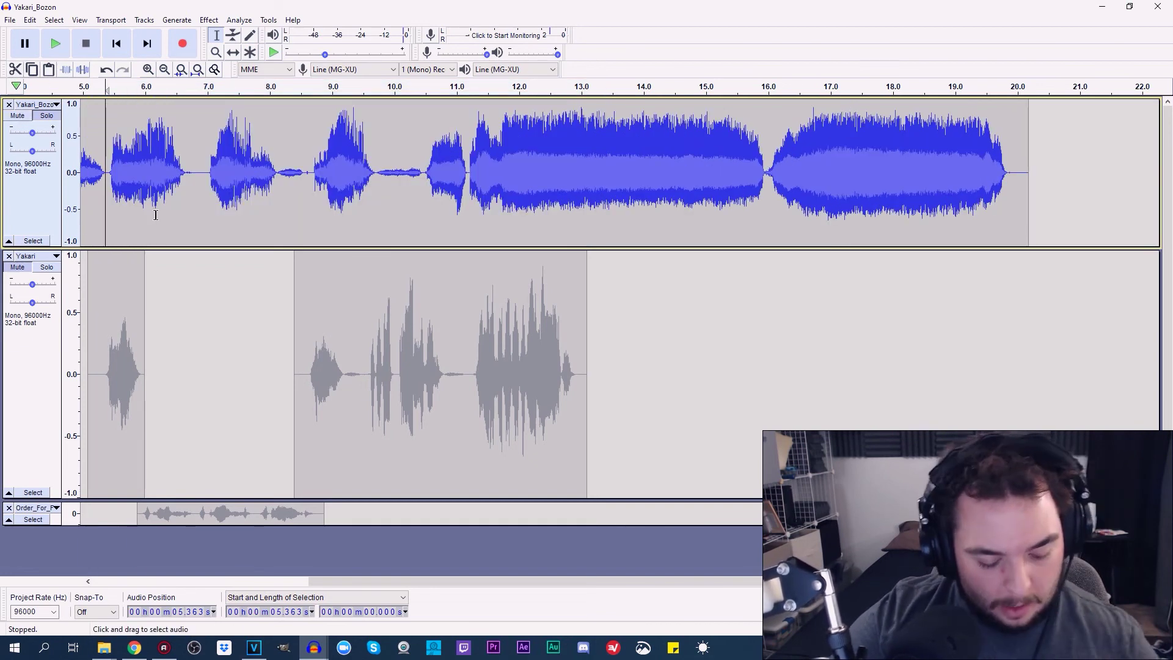
pyautogui.hotkey('ctrl', 'z')
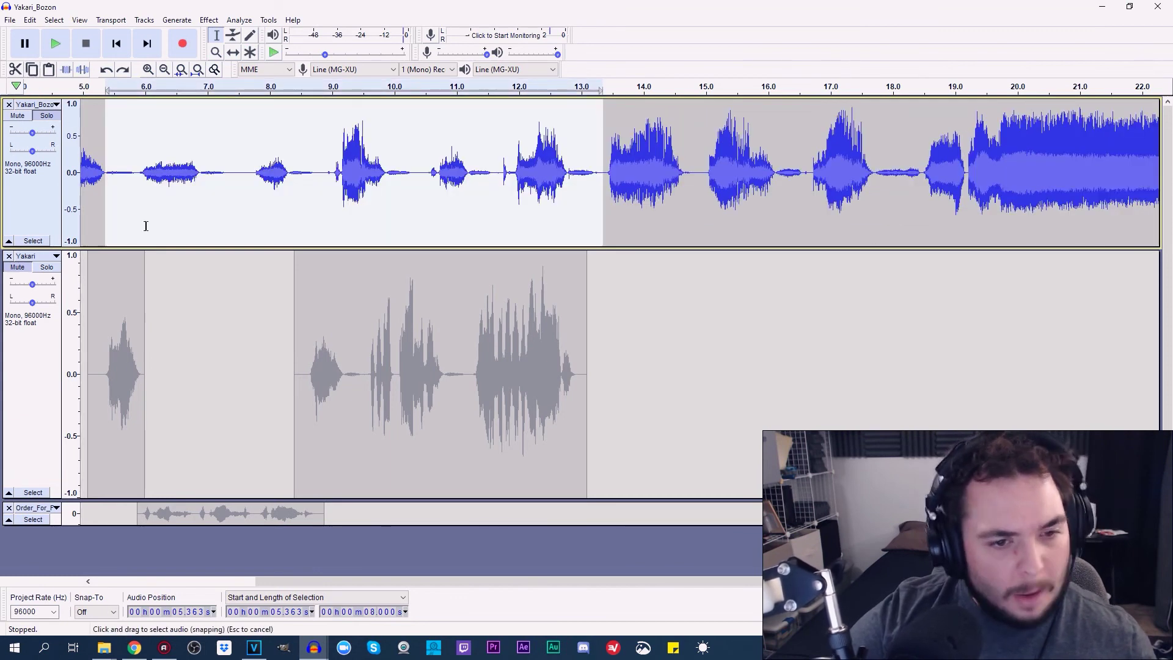
pyautogui.click(82, 69)
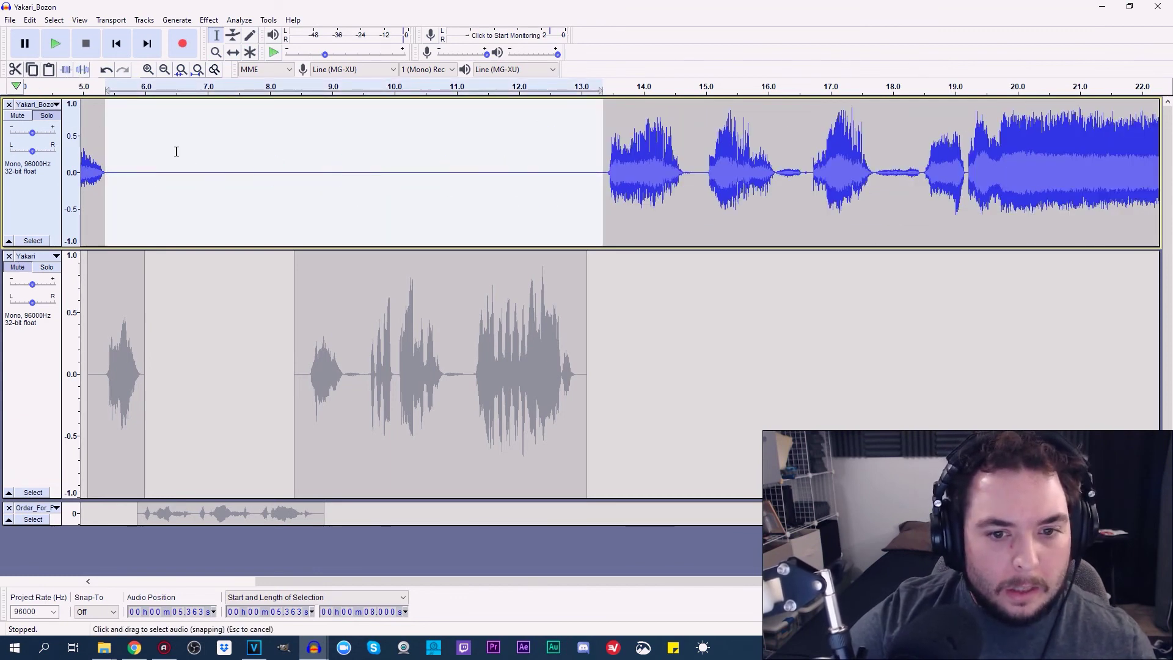
pyautogui.click(186, 560)
pyautogui.hotkey('ctrl', 'v')
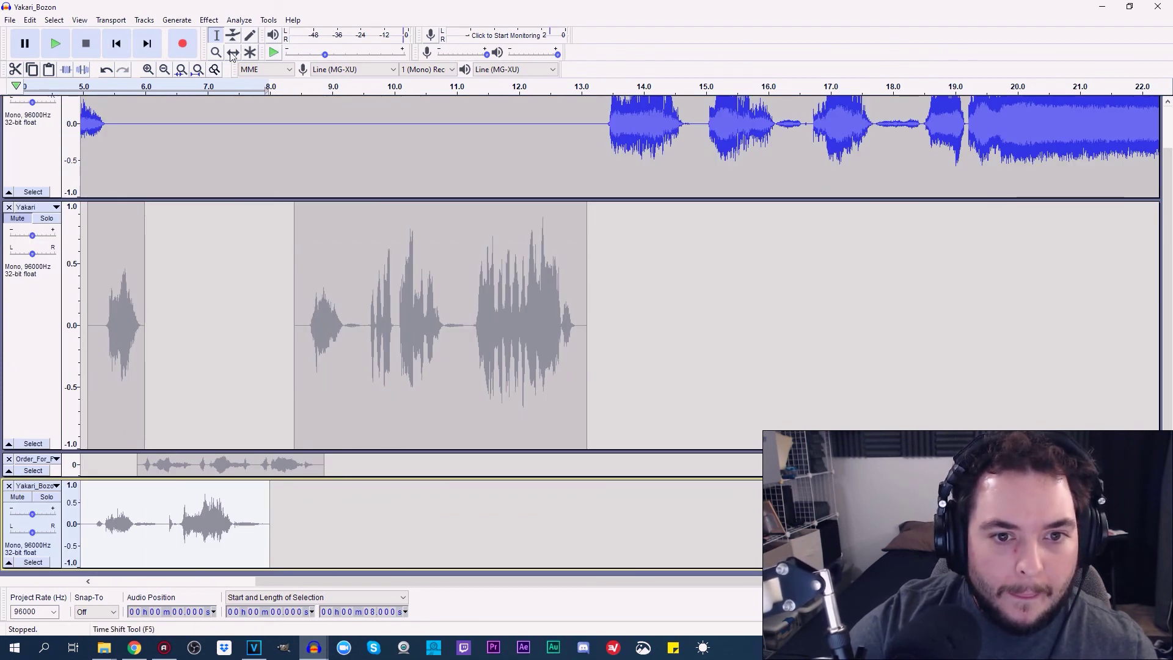
# Align the new clip to its original timing, move it to second position, and shrink Yakari
pyautogui.moveTo(174, 501); pyautogui.dragTo(503, 516)
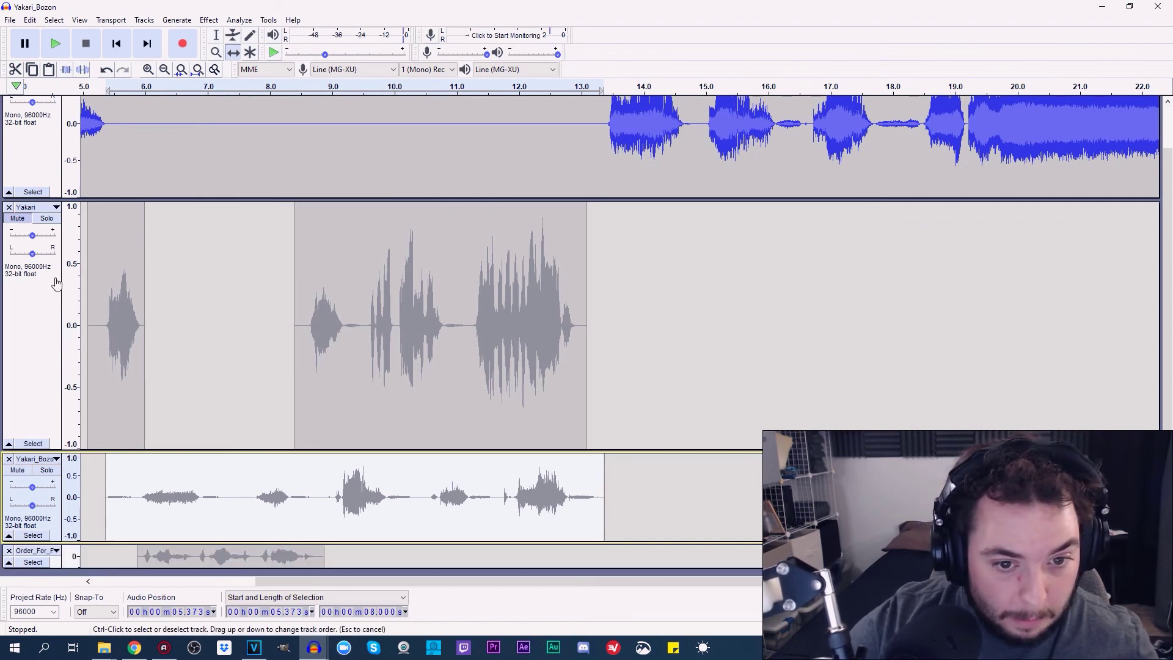
pyautogui.moveTo(55, 547); pyautogui.dragTo(70, 224)
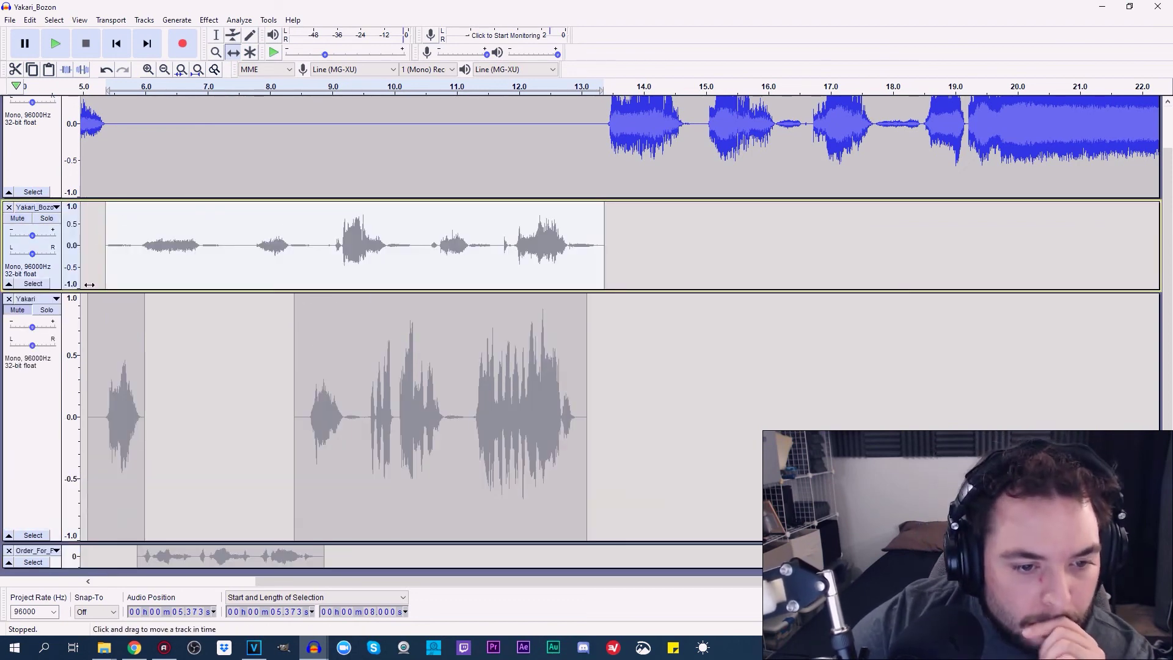
pyautogui.moveTo(135, 541); pyautogui.dragTo(134, 355)
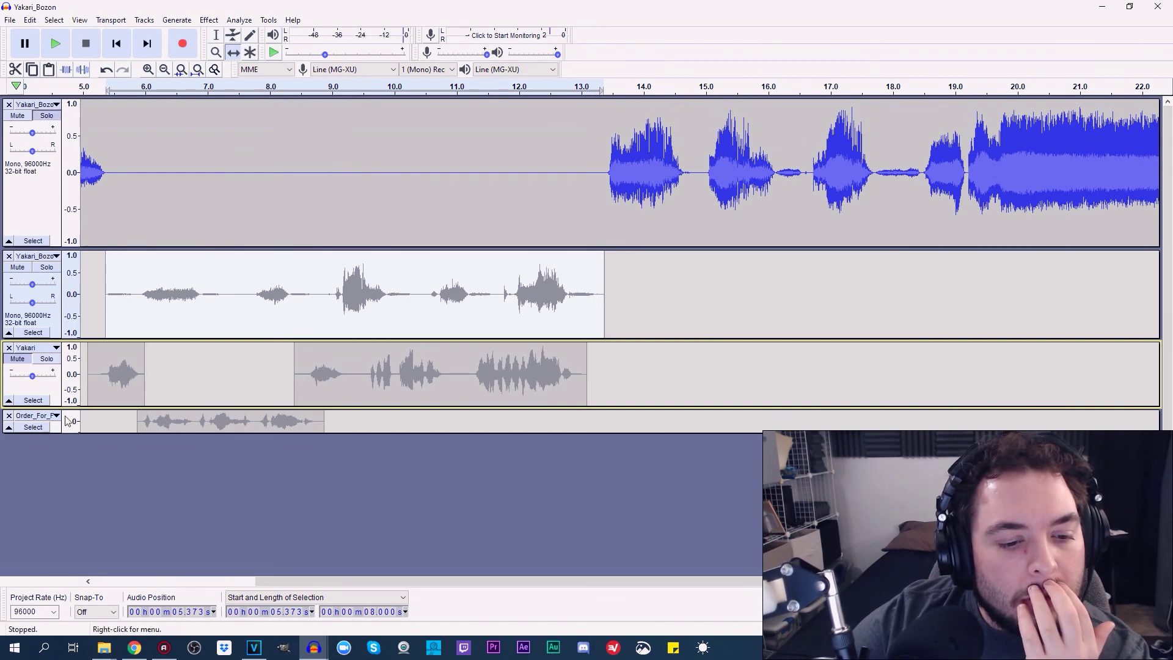
# Expand the Order_For track, mute the second track after trying Solo, and play from the start
pyautogui.moveTo(67, 430); pyautogui.dragTo(70, 487)
pyautogui.click(48, 426)
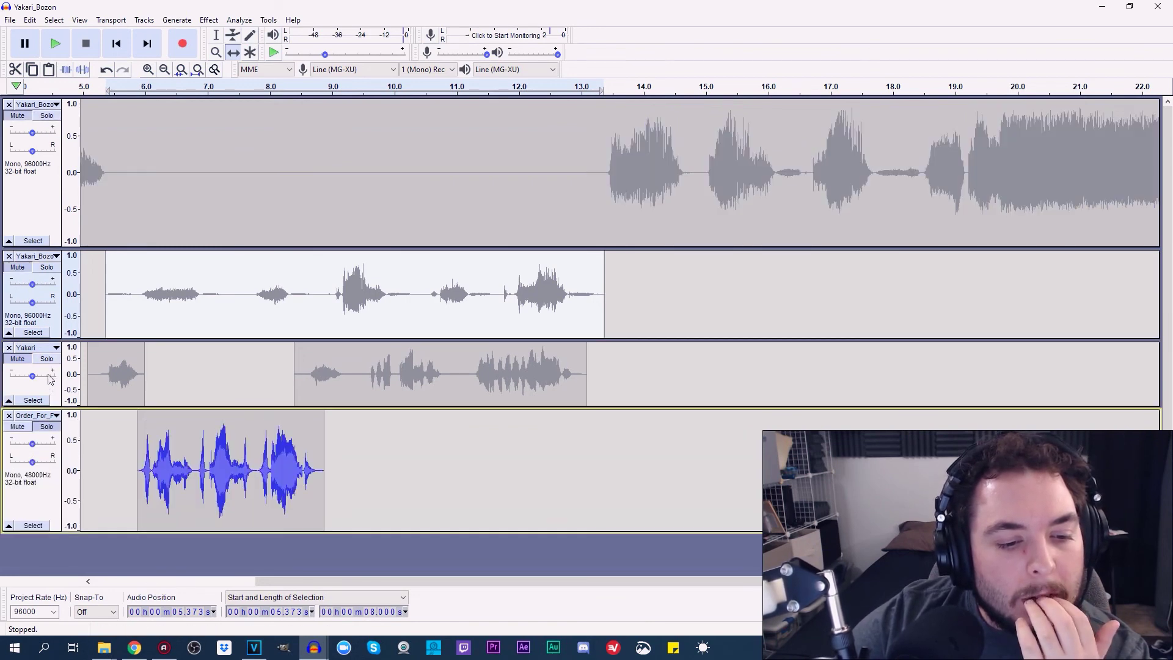
pyautogui.click(47, 359)
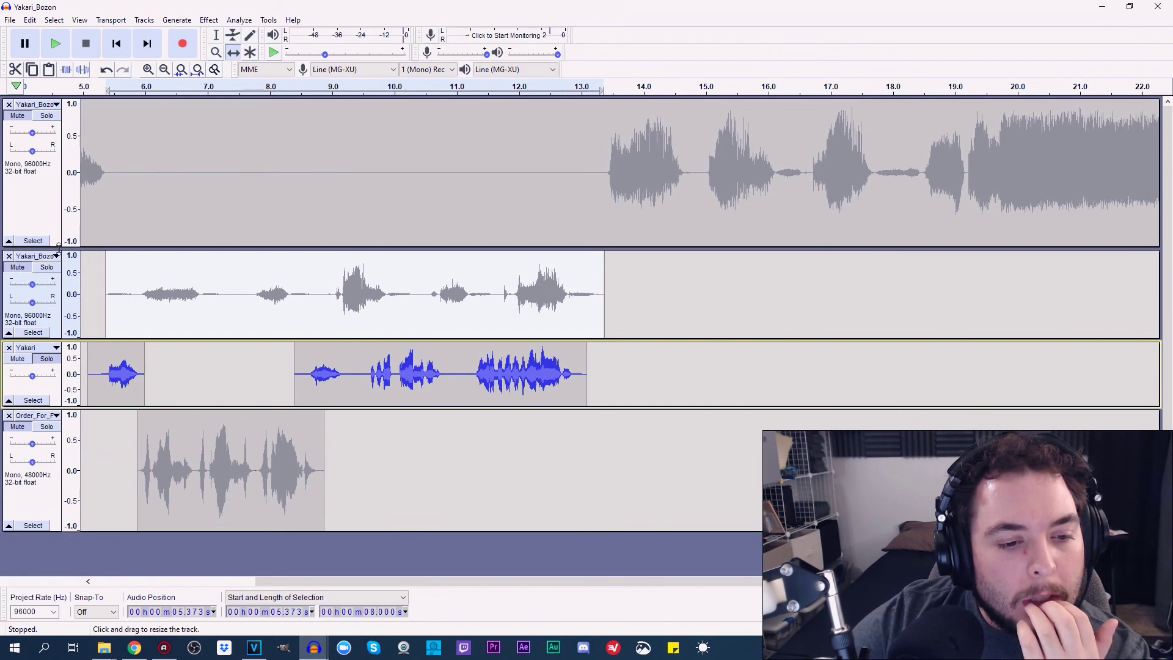
pyautogui.click(47, 268)
pyautogui.click(20, 268)
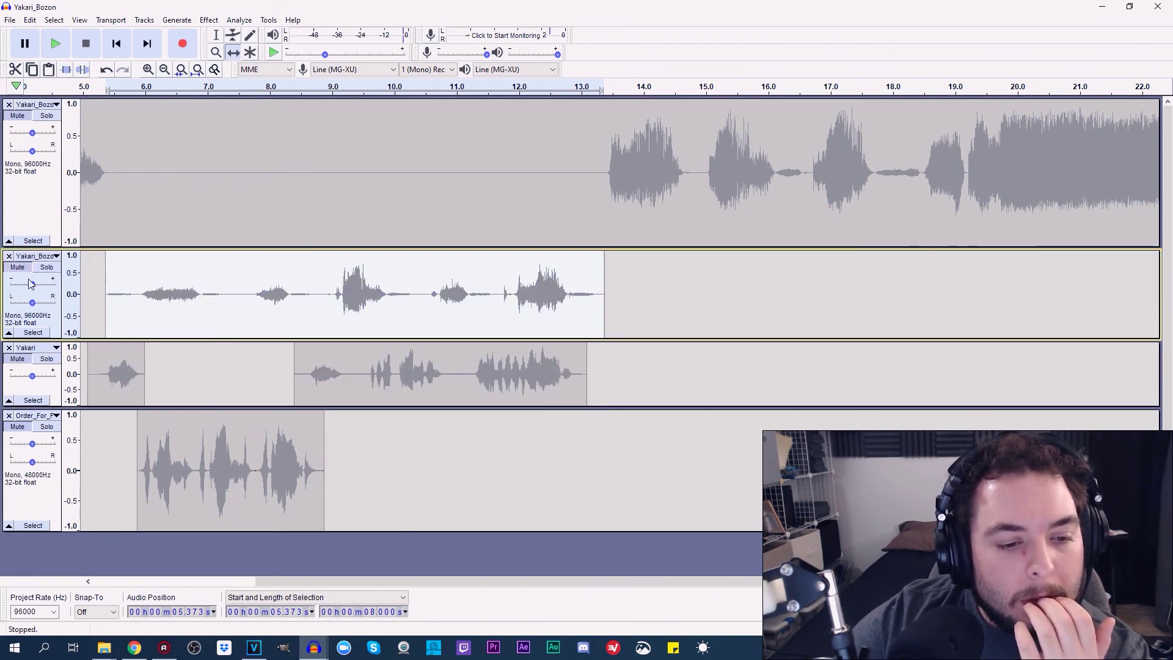
pyautogui.click(48, 269)
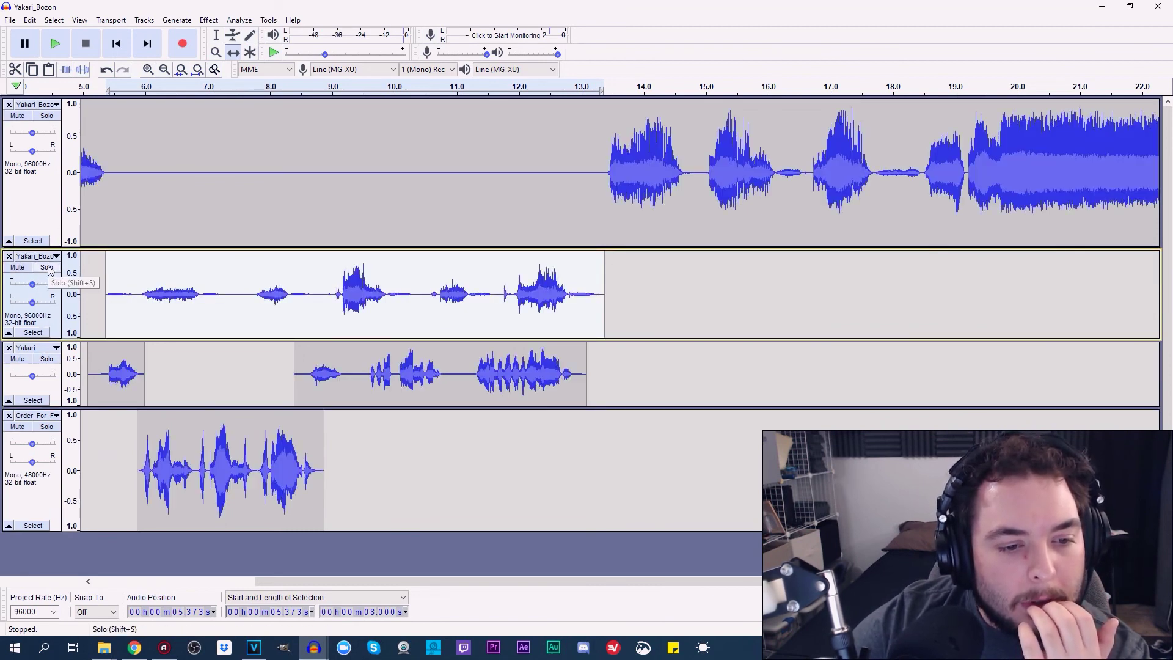
pyautogui.click(17, 267)
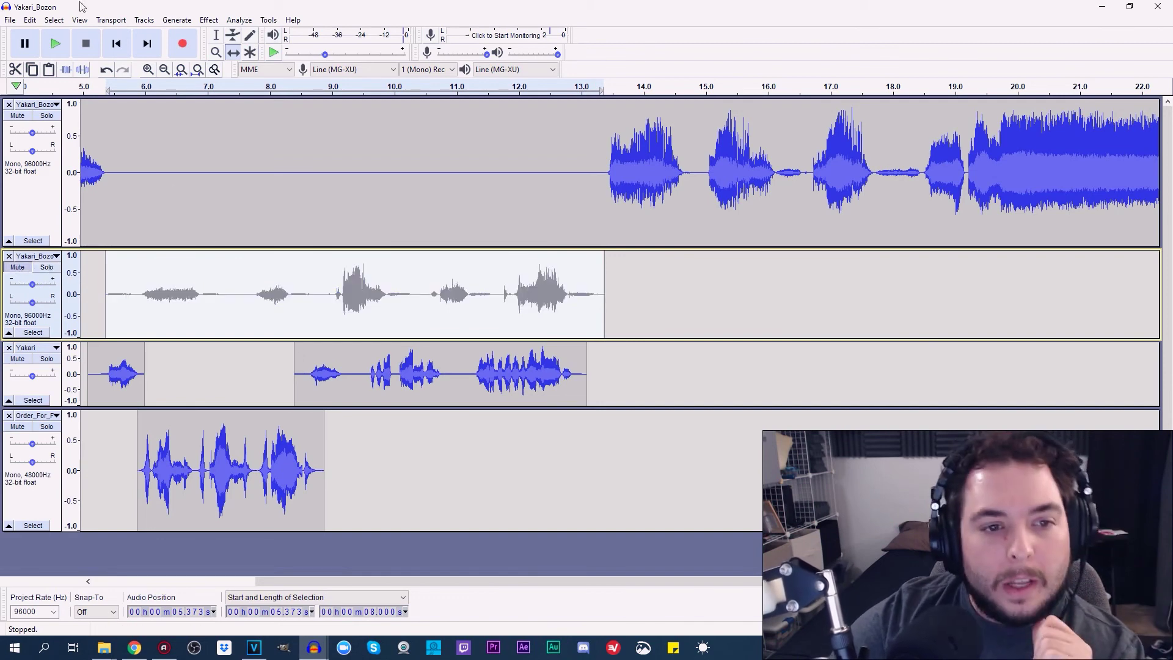
pyautogui.click(116, 44)
pyautogui.click(58, 43)
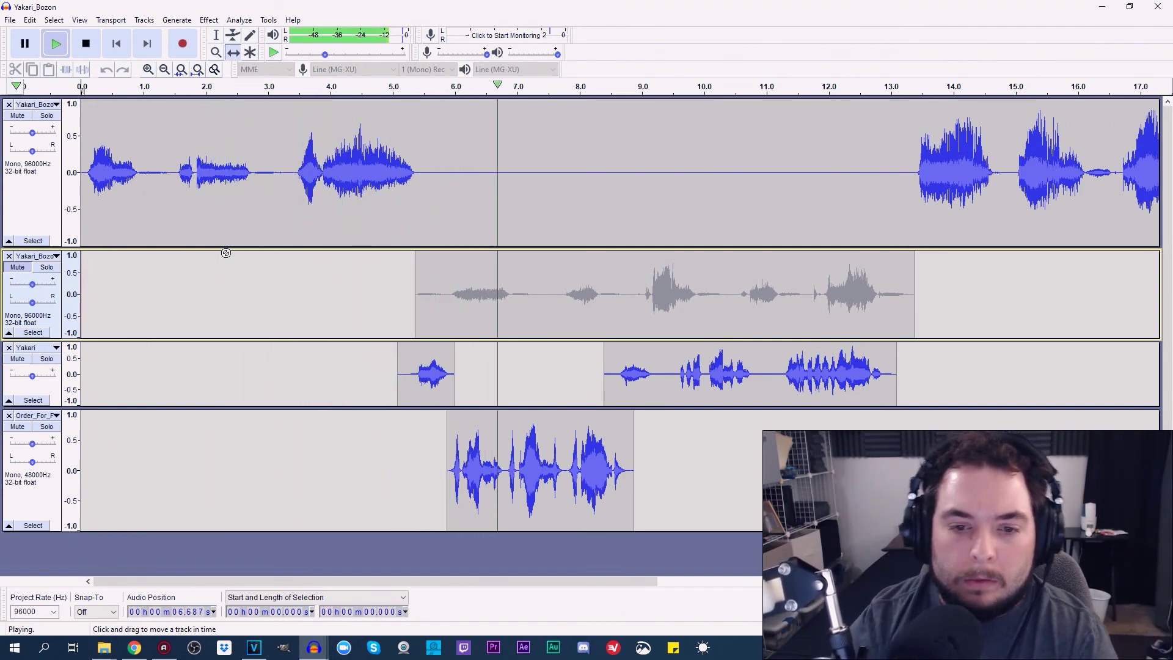
# Stop playback, zoom in, and Time Shift the Yakari and Order_For clips earlier
pyautogui.click(80, 43)
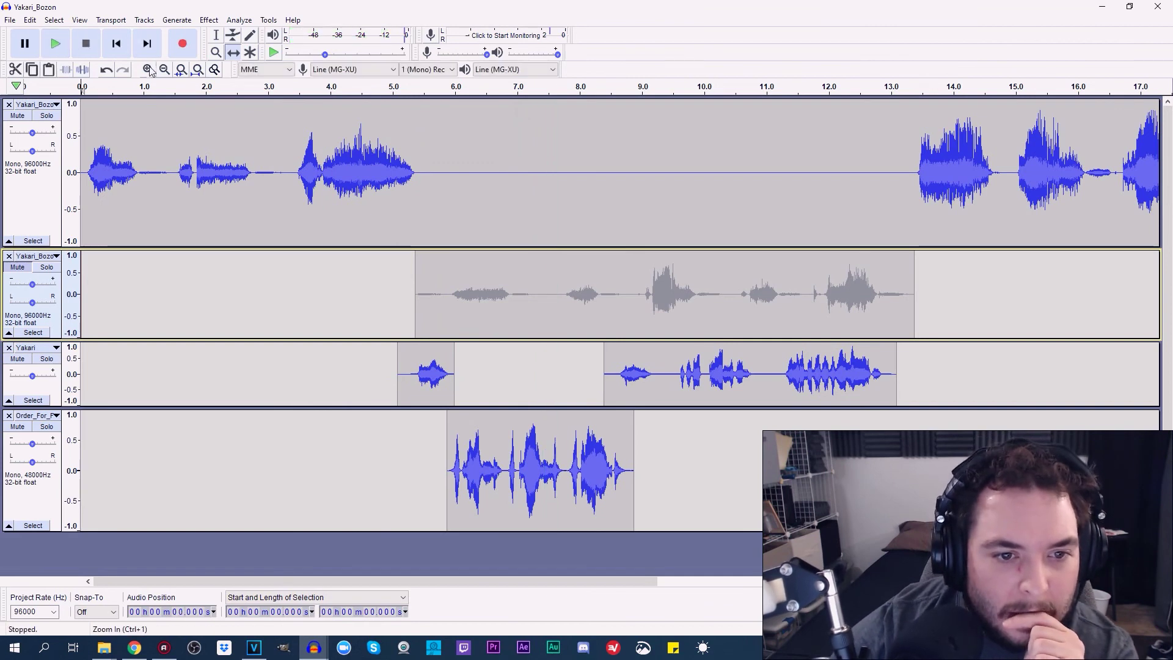
pyautogui.click(150, 70)
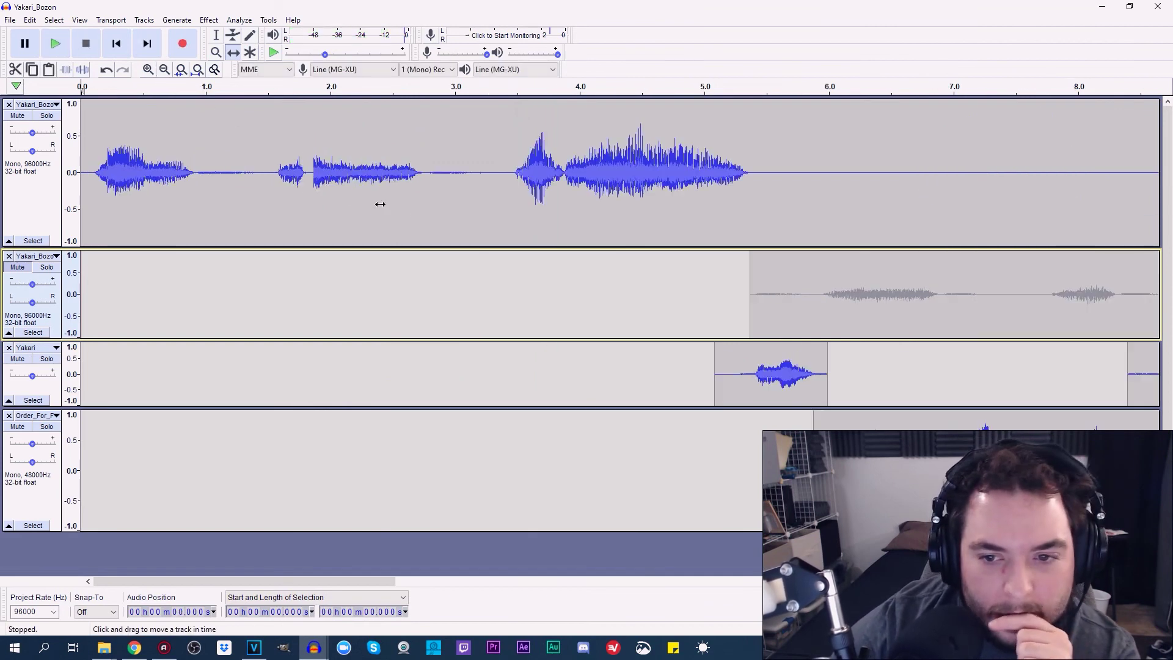
pyautogui.click(151, 71)
pyautogui.moveTo(227, 579); pyautogui.dragTo(381, 583)
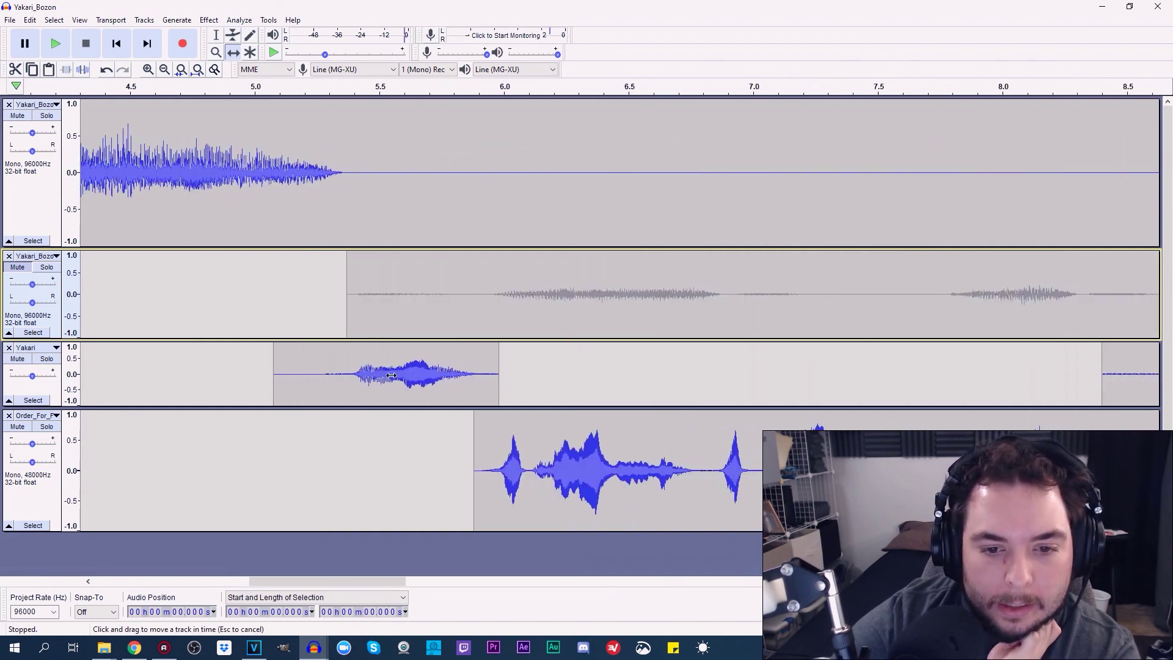
pyautogui.moveTo(399, 363); pyautogui.dragTo(349, 381)
pyautogui.hotkey('ctrl', '3')
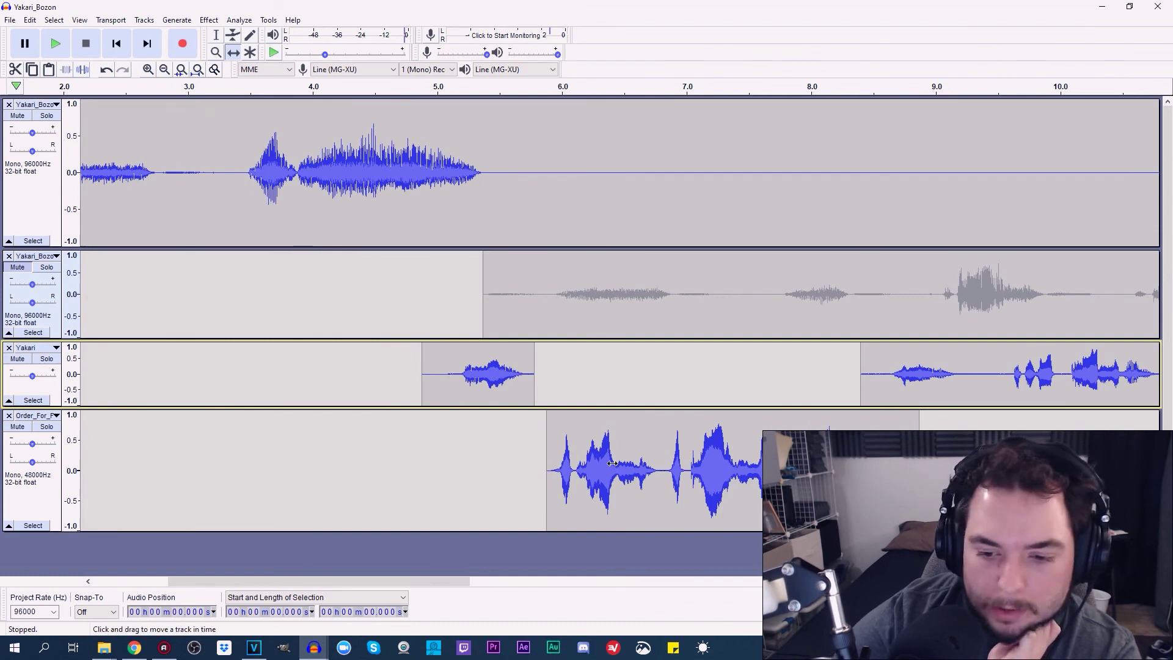
pyautogui.moveTo(619, 475); pyautogui.dragTo(583, 476)
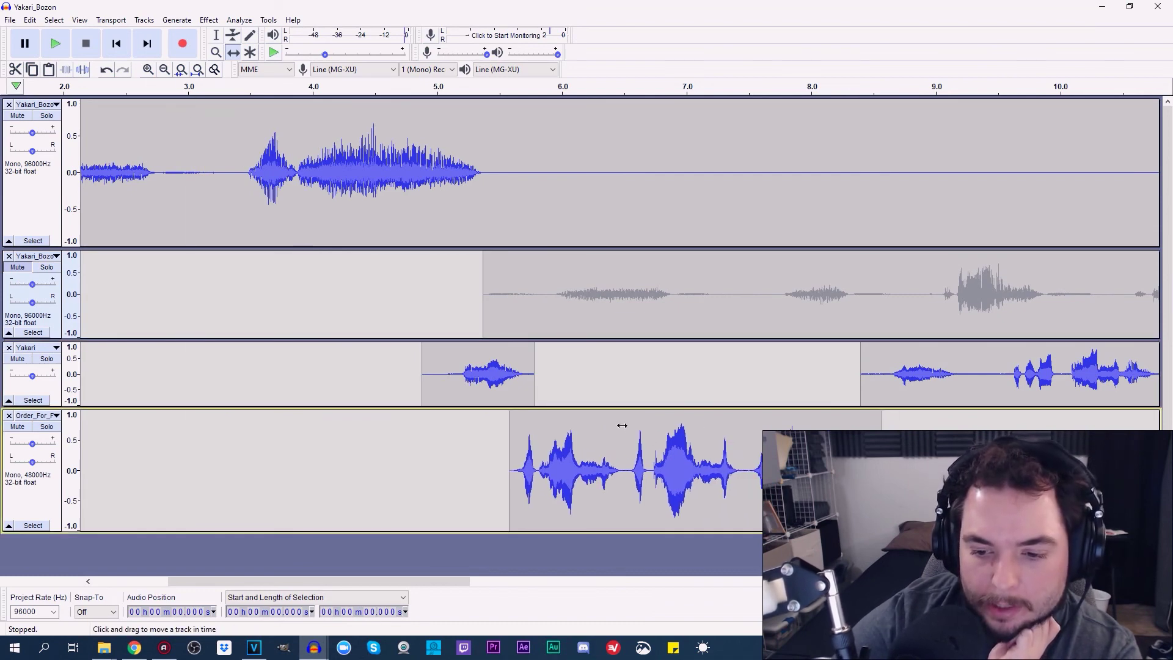
# Delete about one second from the Order_For clip near 5.6 s
pyautogui.click(218, 37)
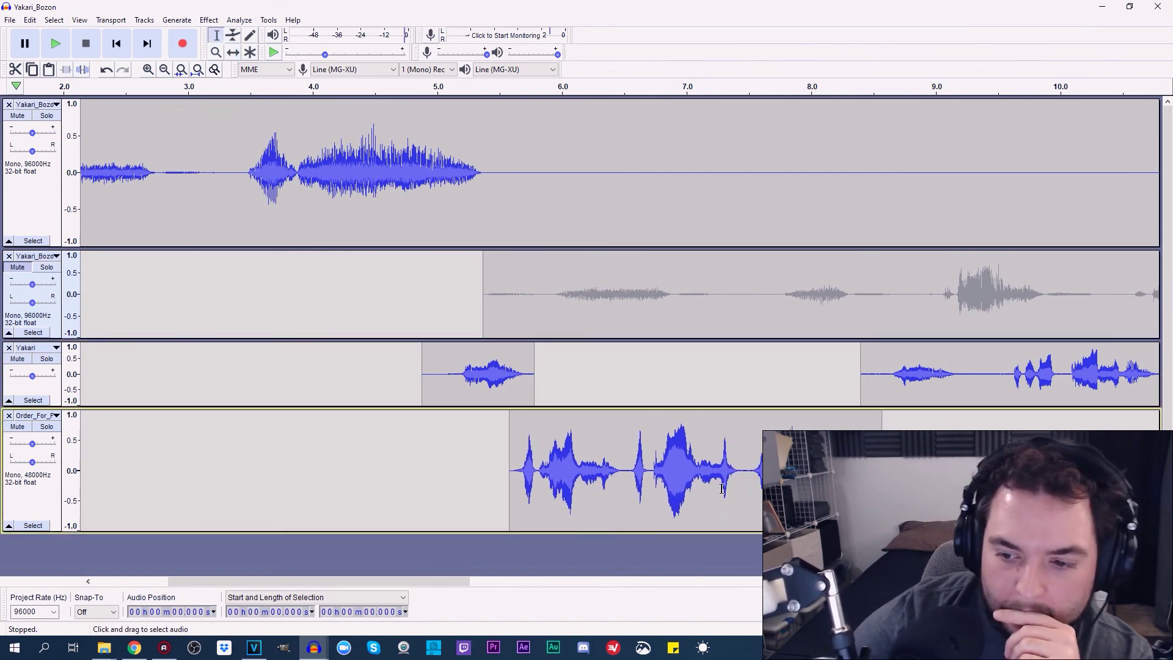
pyautogui.doubleClick(724, 480)
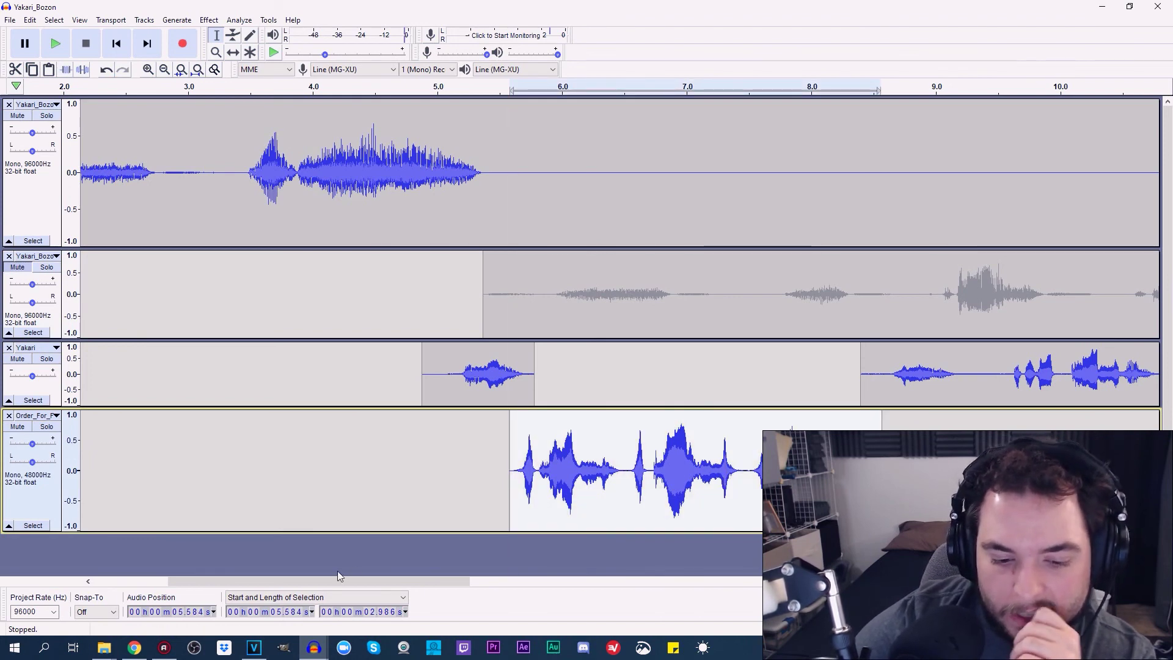
pyautogui.moveTo(344, 582)
pyautogui.mouseDown()
pyautogui.moveTo(400, 590)
pyautogui.moveTo(424, 560)
pyautogui.mouseUp()
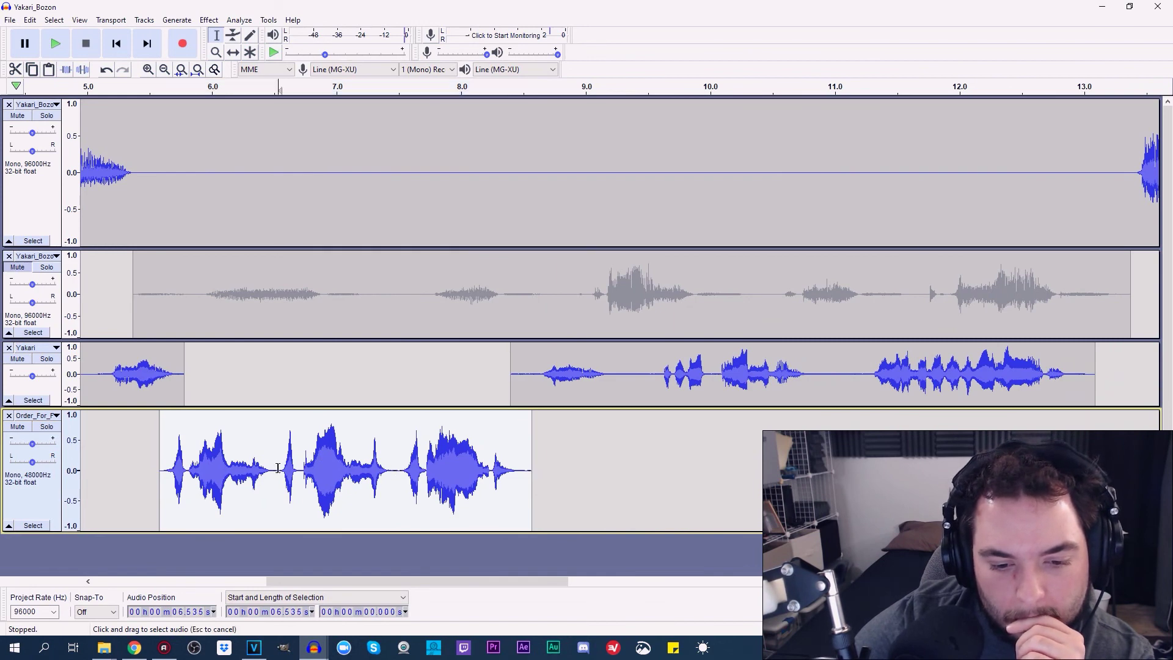
pyautogui.moveTo(282, 465); pyautogui.dragTo(155, 490)
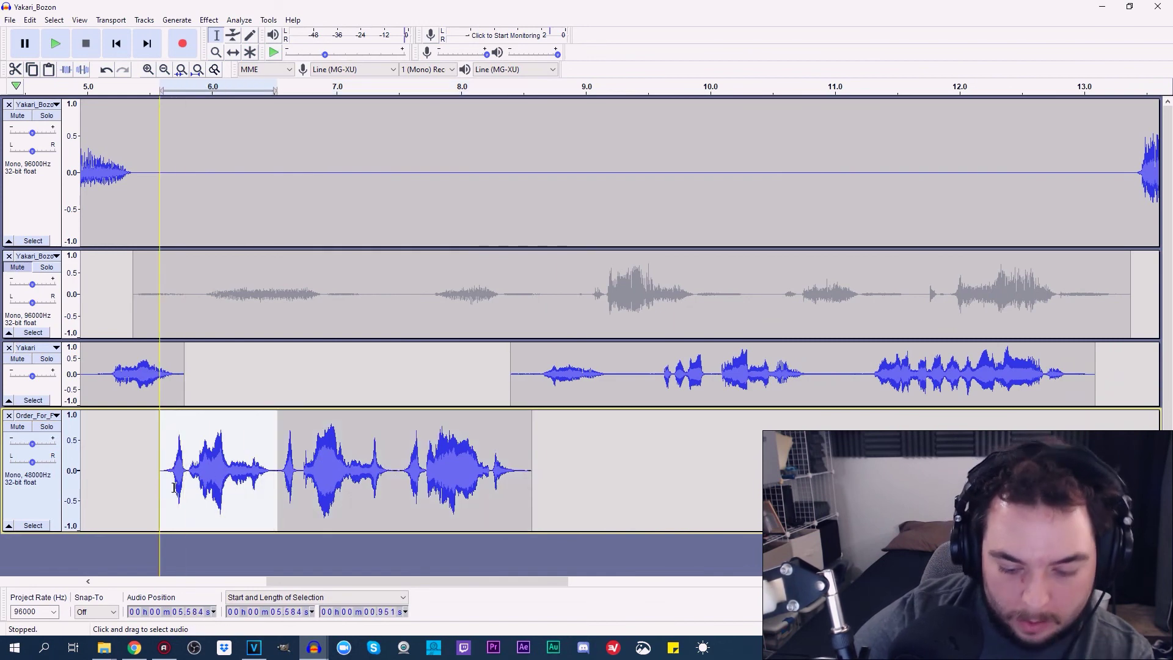
pyautogui.press('Delete')
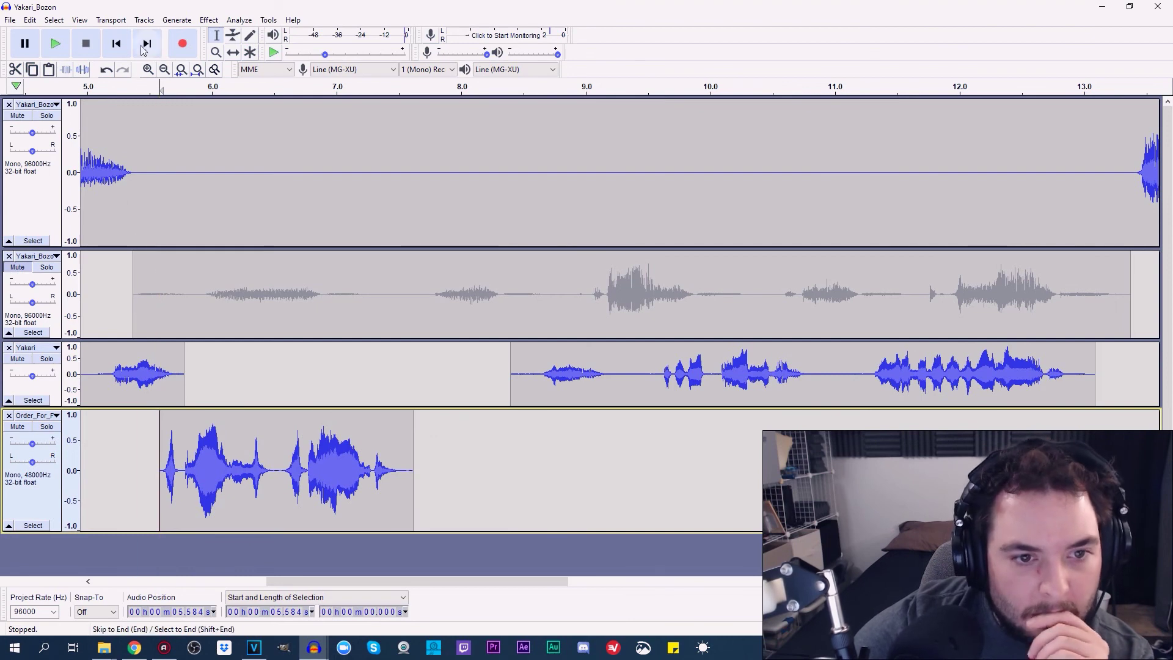
# Preview the edit and delete the short gap near 3.2 s in the first track
pyautogui.click(116, 43)
pyautogui.click(55, 43)
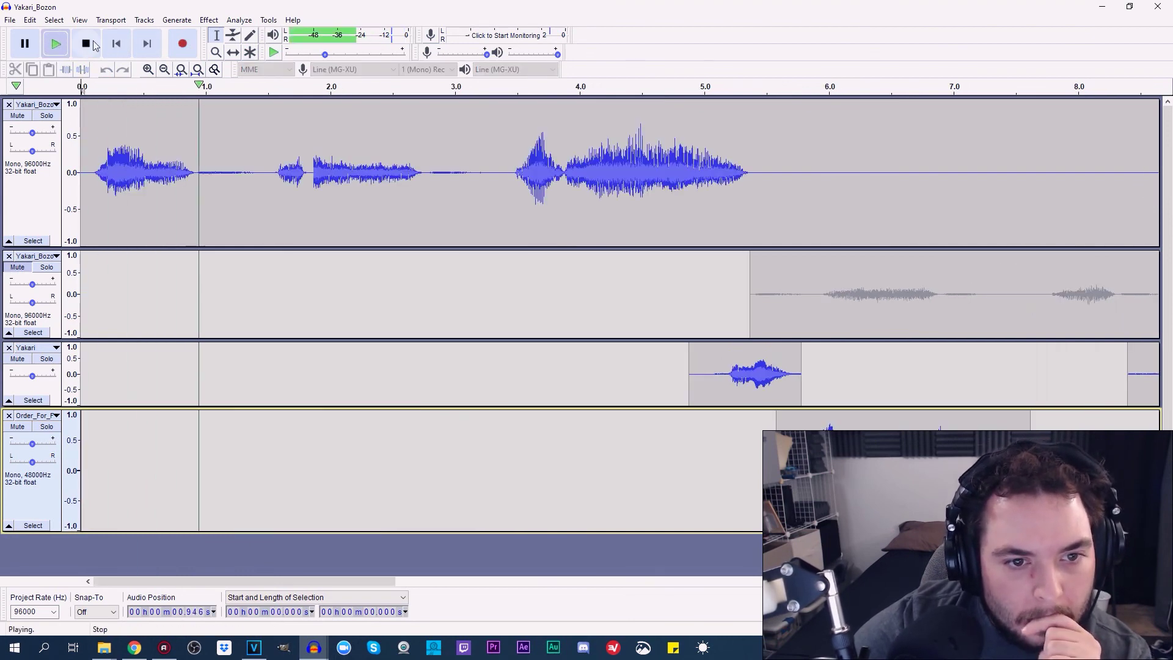
pyautogui.click(164, 69)
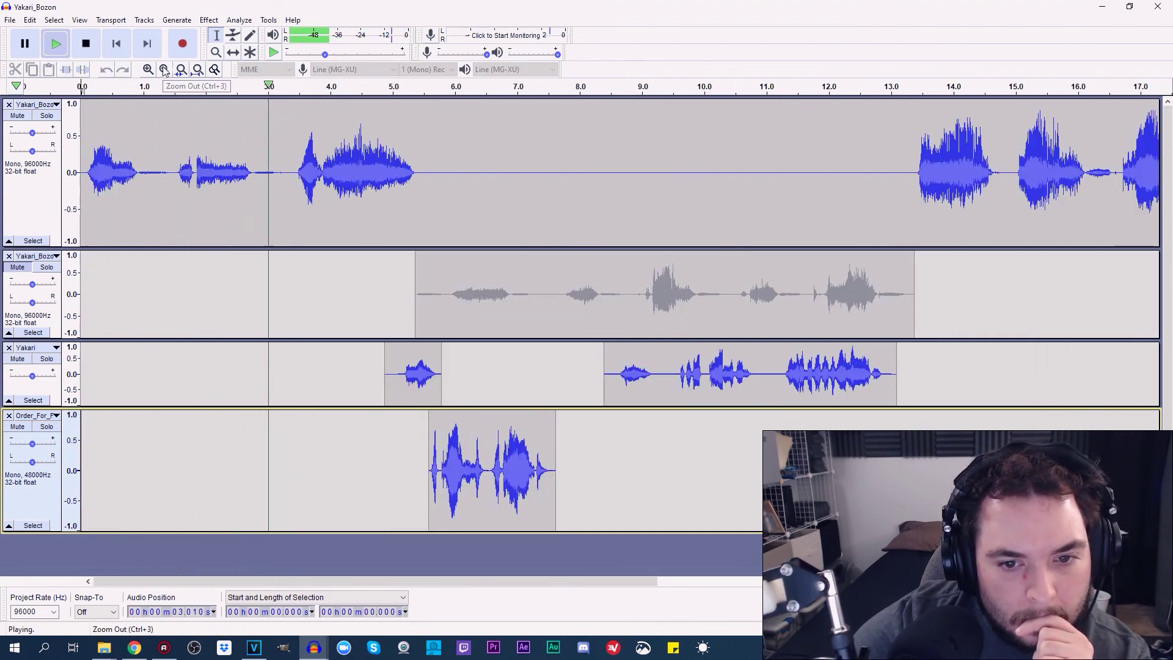
pyautogui.click(85, 43)
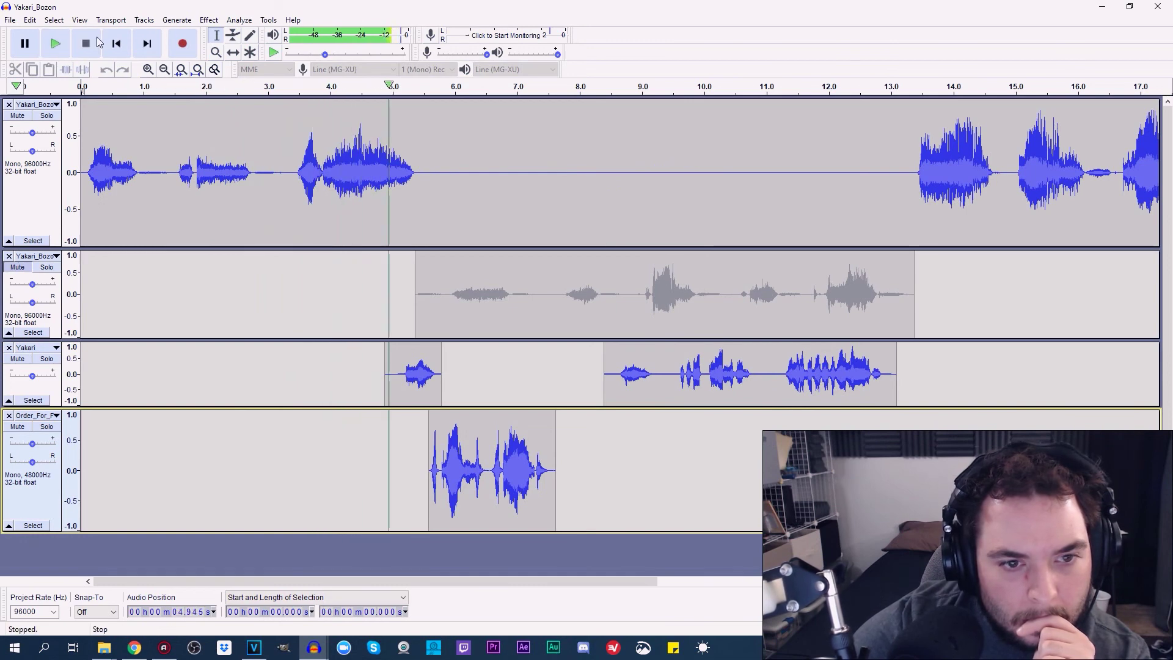
pyautogui.moveTo(279, 183); pyautogui.dragTo(293, 193)
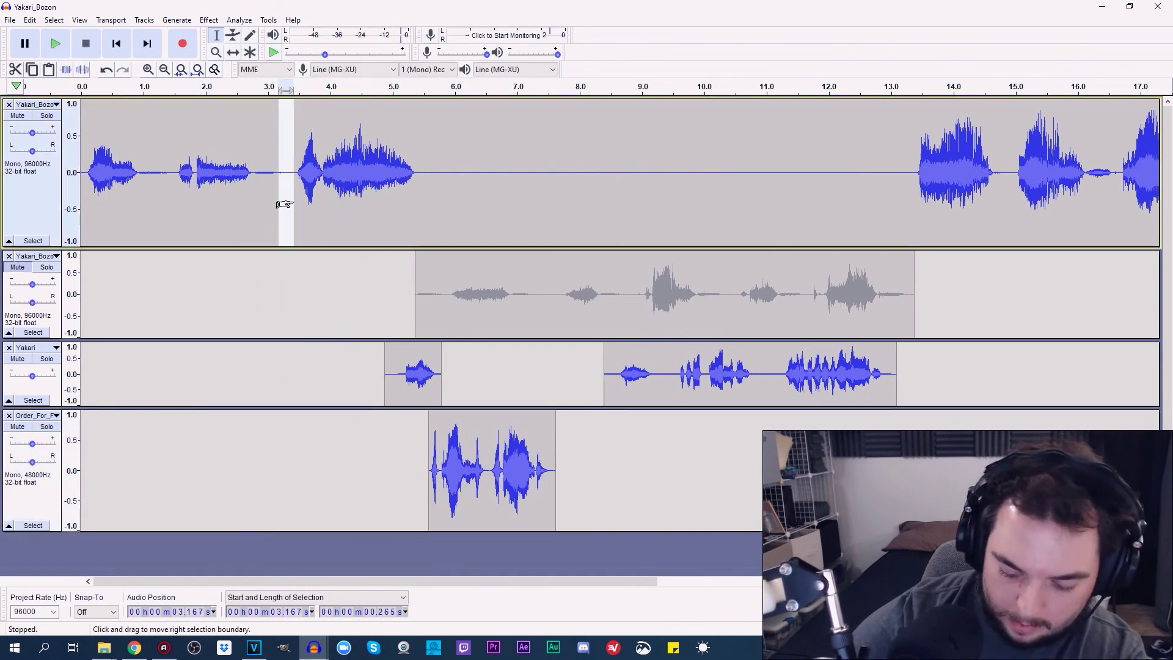
pyautogui.press('Delete')
# Nudge the small Yakari clip earlier and preview it from about 3.18 s
pyautogui.click(117, 47)
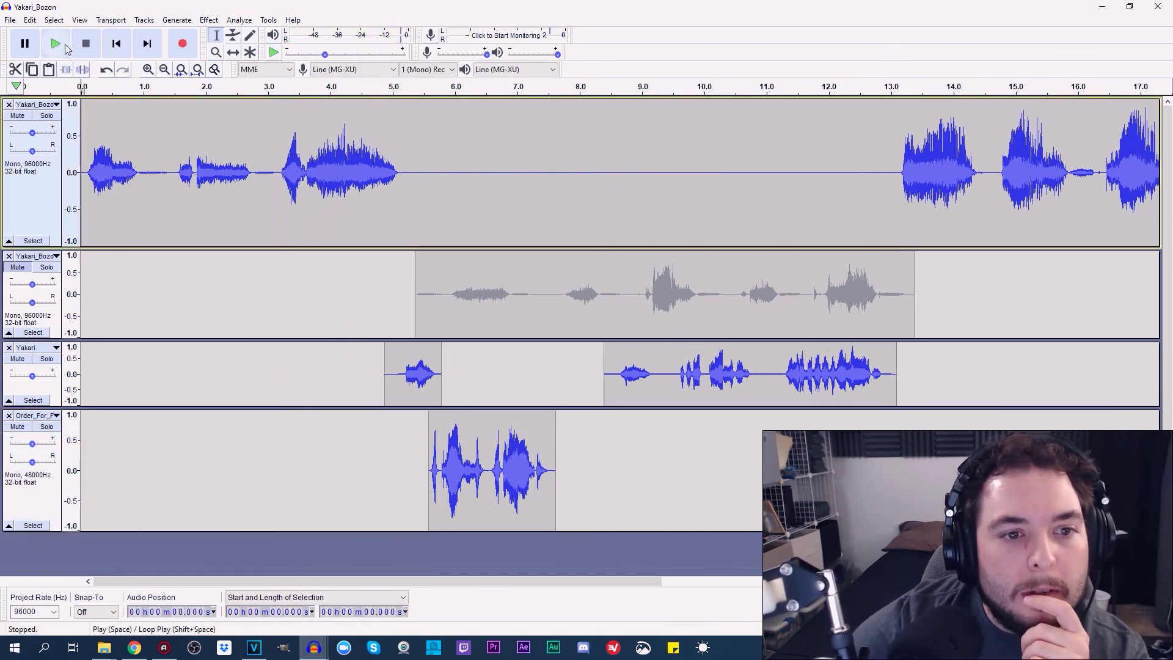
pyautogui.press('space')
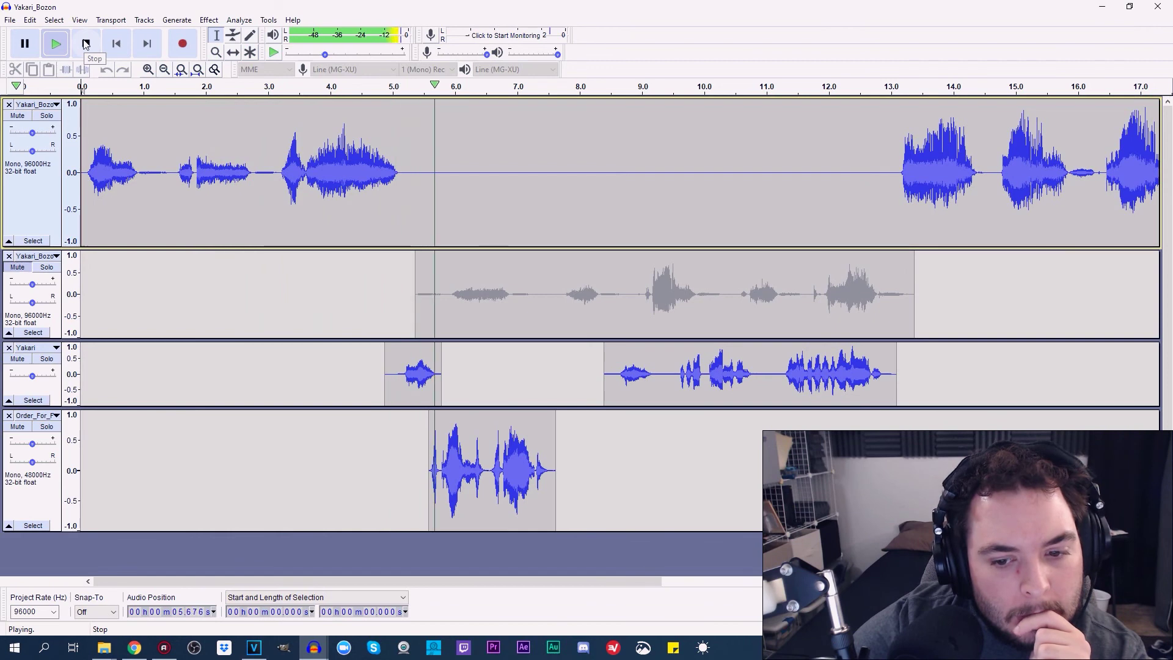
pyautogui.click(86, 44)
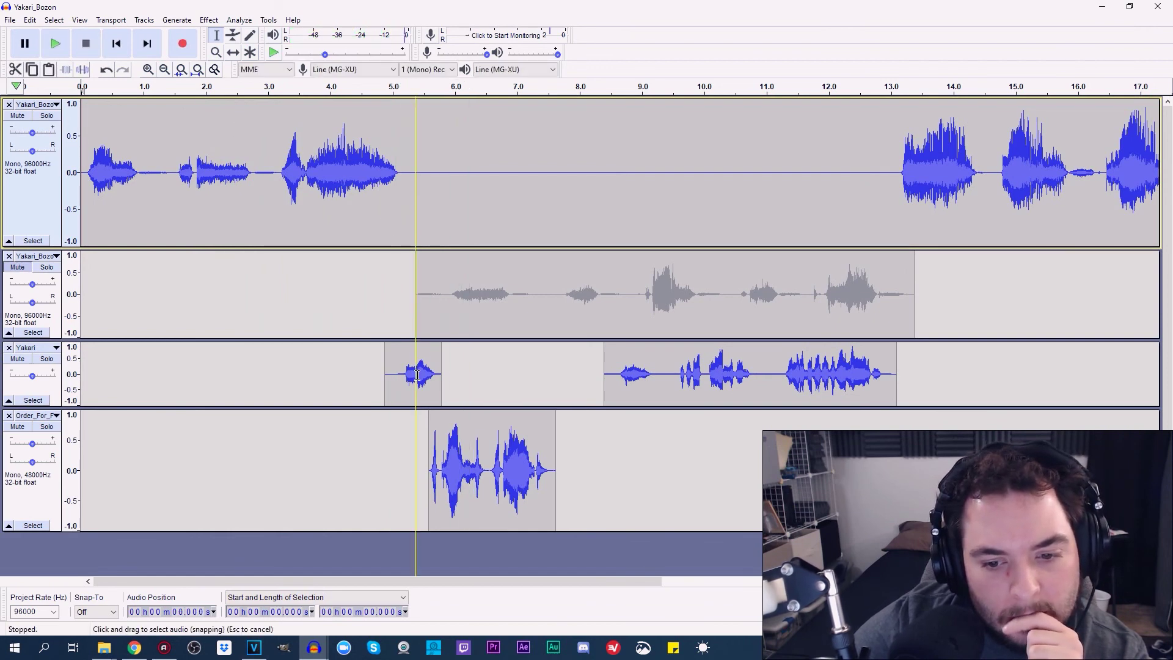
pyautogui.moveTo(418, 389); pyautogui.dragTo(386, 387)
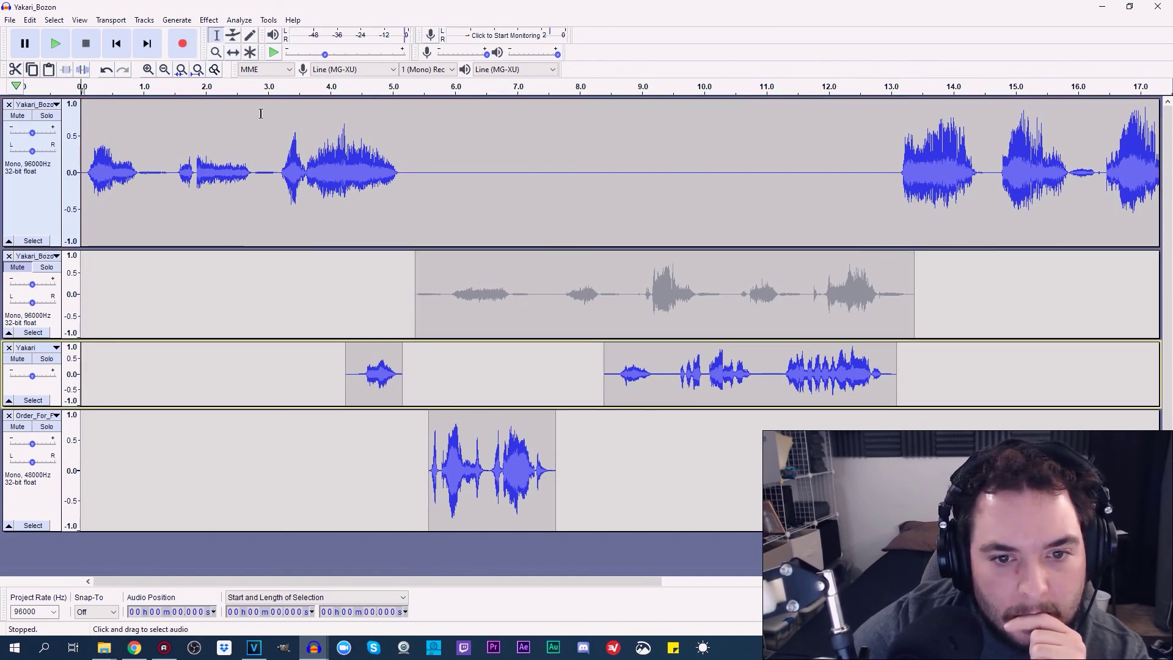
pyautogui.click(279, 127)
pyautogui.click(55, 43)
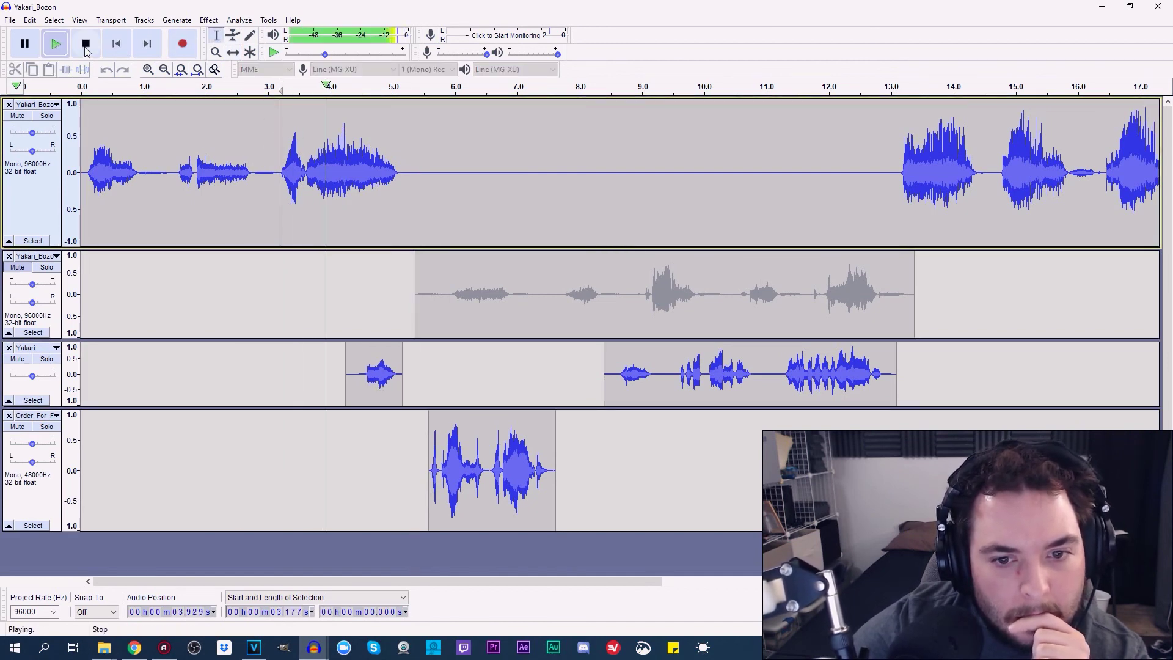
pyautogui.click(86, 49)
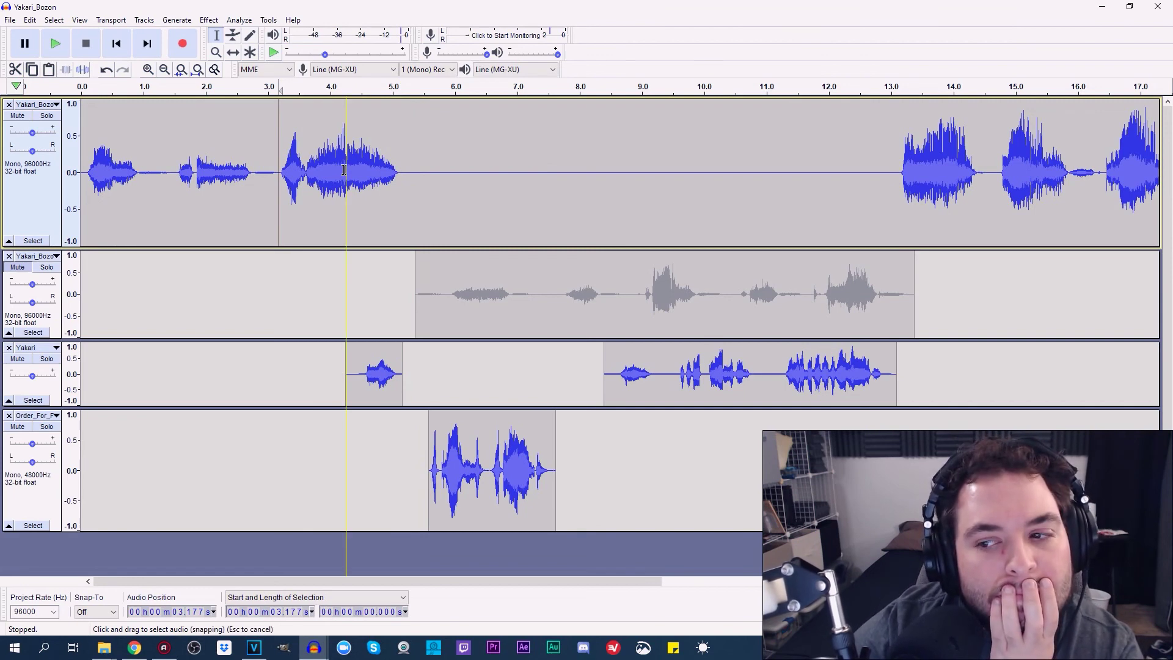
# Preview from 3.3 s, then Time Shift the short Yakari clip slightly later
pyautogui.moveTo(374, 382)
pyautogui.mouseDown()
pyautogui.moveTo(389, 385)
pyautogui.moveTo(372, 390)
pyautogui.mouseUp()
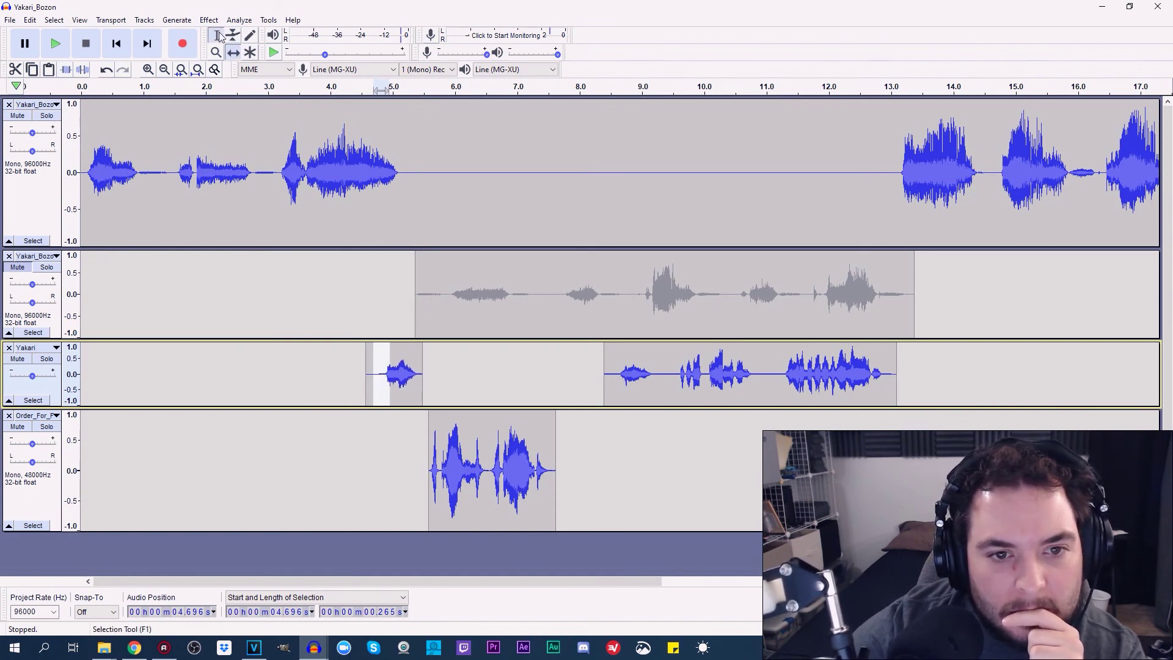
pyautogui.click(286, 130)
pyautogui.press('space')
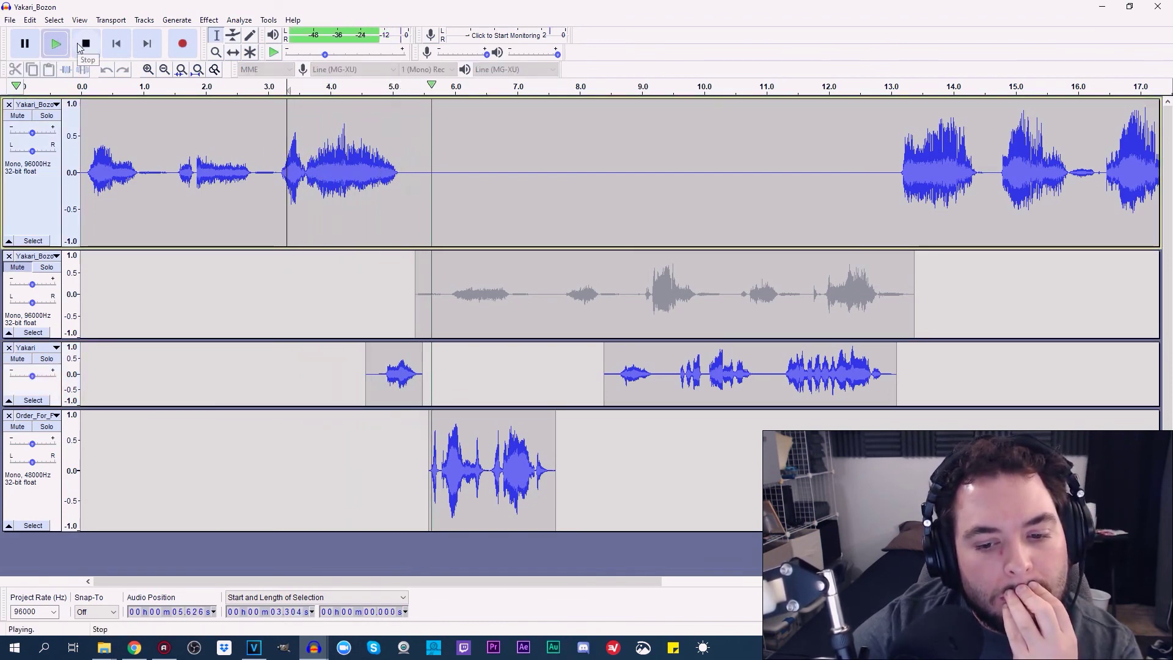
pyautogui.click(80, 45)
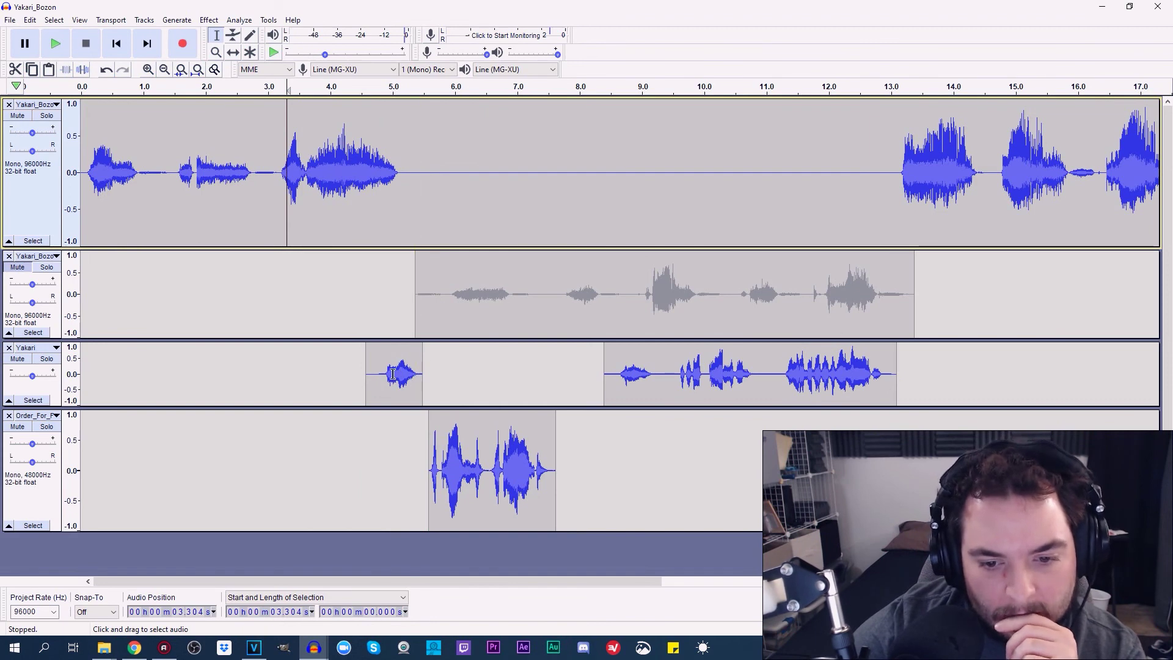
pyautogui.click(232, 52)
pyautogui.moveTo(400, 382); pyautogui.dragTo(410, 383)
pyautogui.moveTo(30, 134); pyautogui.dragTo(27, 137)
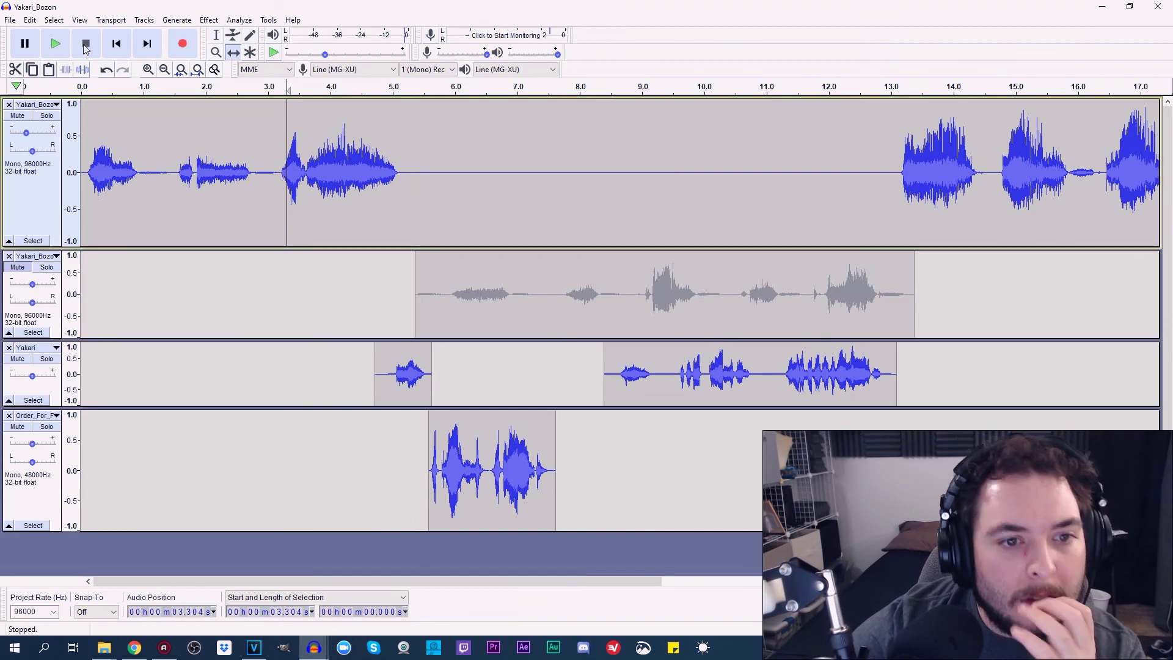
# Replay from the start and set the playback start at about 2.93 s on the top track
pyautogui.click(108, 44)
pyautogui.click(55, 43)
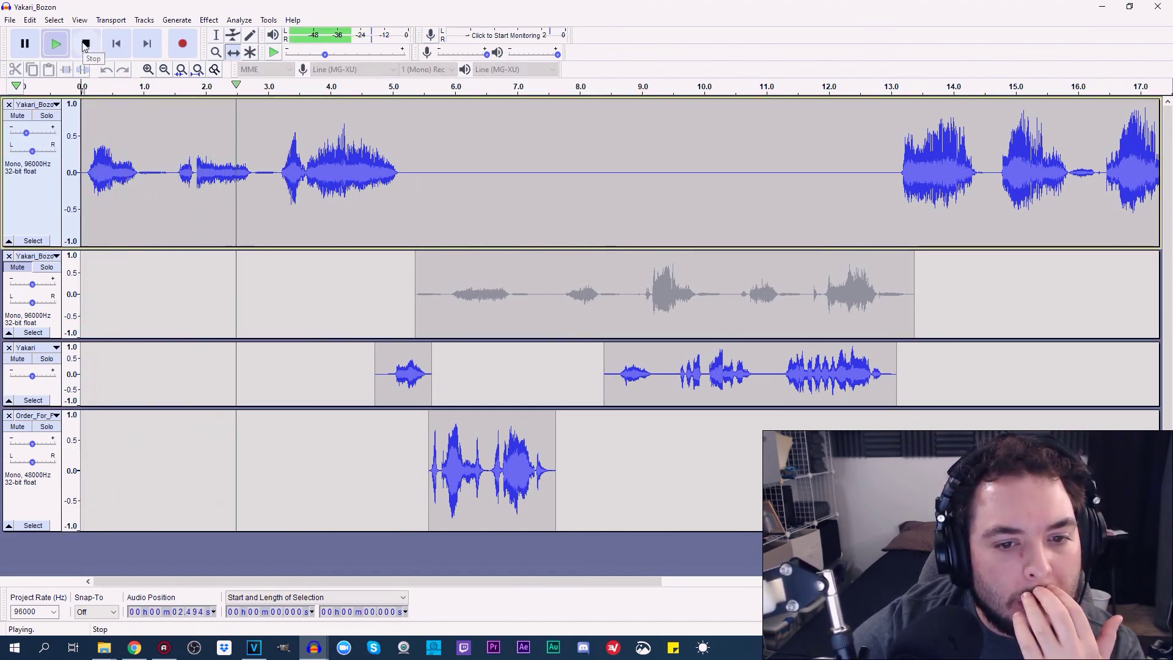
pyautogui.click(85, 44)
pyautogui.click(216, 35)
pyautogui.moveTo(174, 173); pyautogui.dragTo(81, 173)
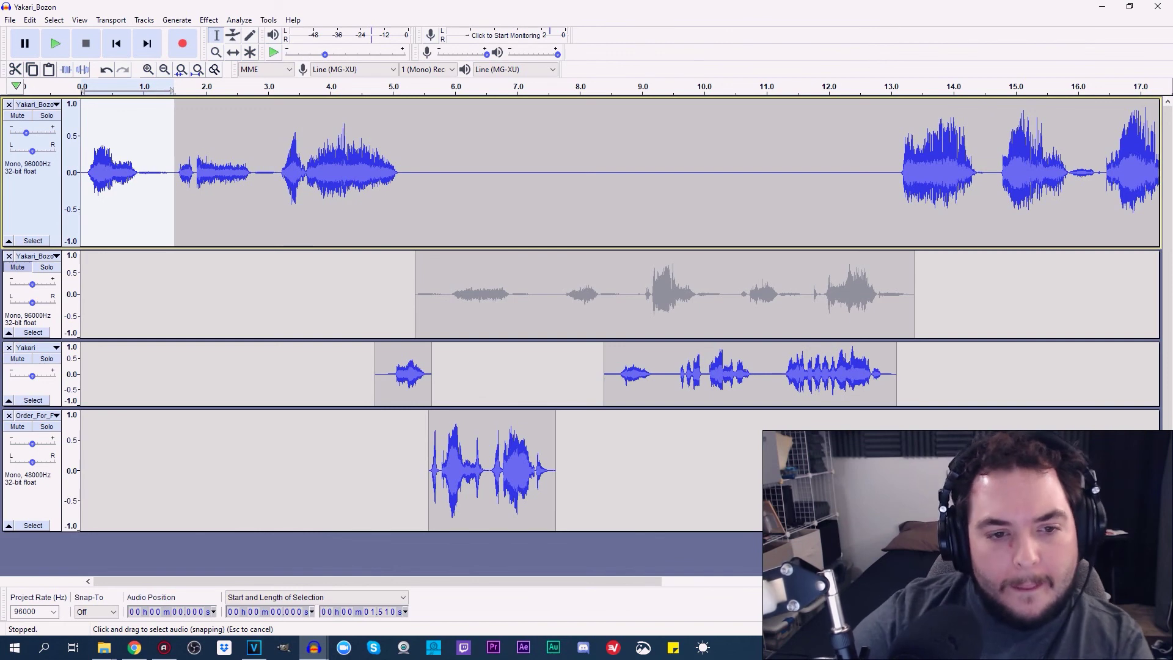
pyautogui.click(263, 183)
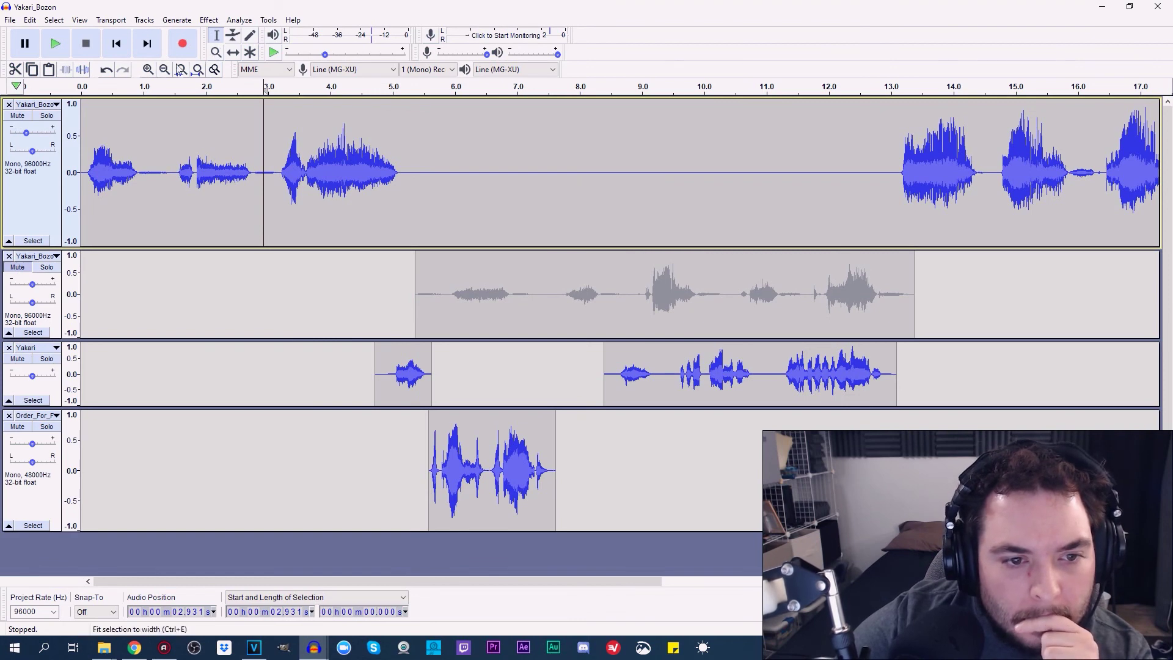
pyautogui.moveTo(26, 134); pyautogui.dragTo(38, 137)
# Move the short Yakari clip earlier and preview it from 2.93 s
pyautogui.click(233, 34)
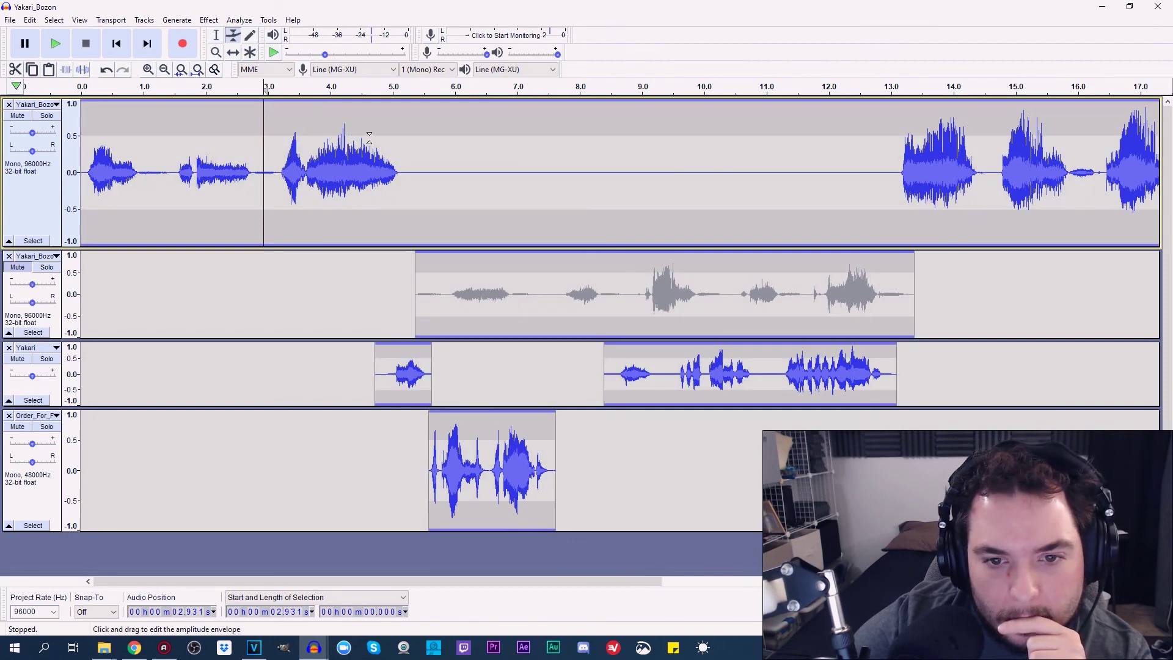
pyautogui.click(217, 36)
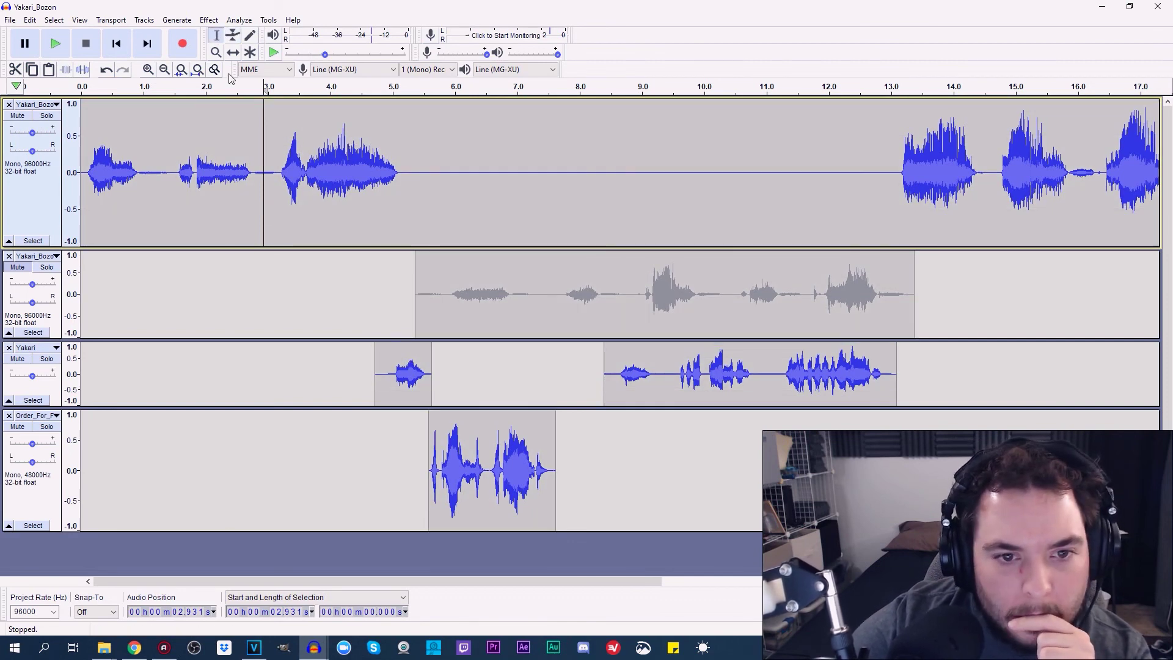
pyautogui.click(233, 52)
pyautogui.moveTo(421, 385); pyautogui.dragTo(380, 385)
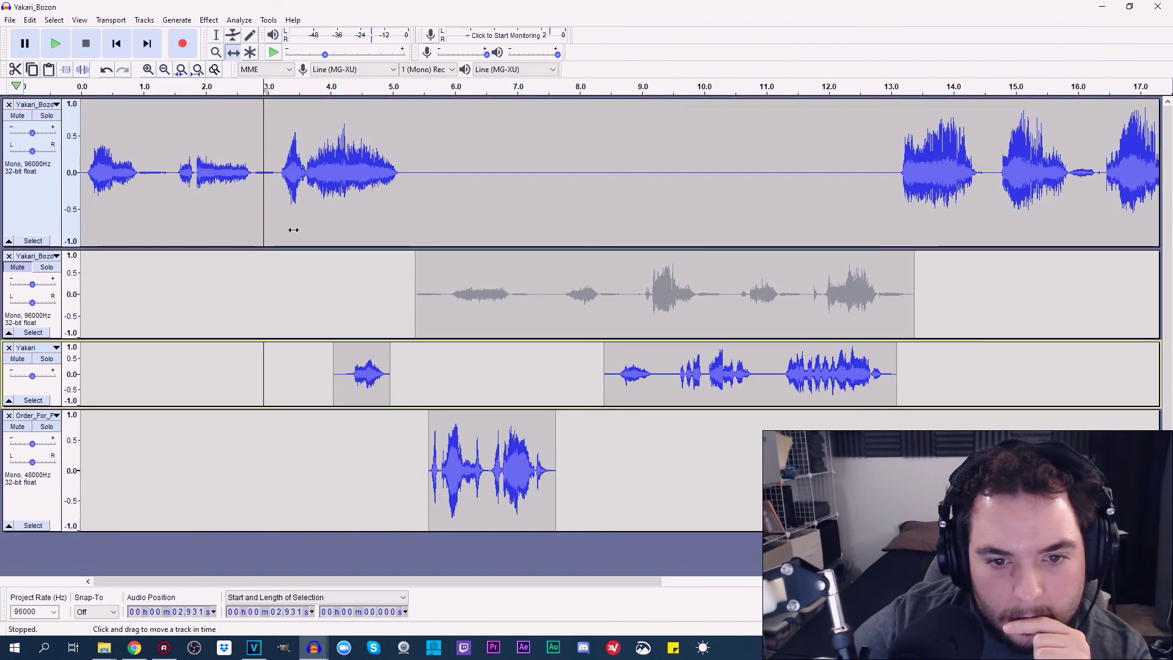
pyautogui.click(214, 36)
pyautogui.click(55, 43)
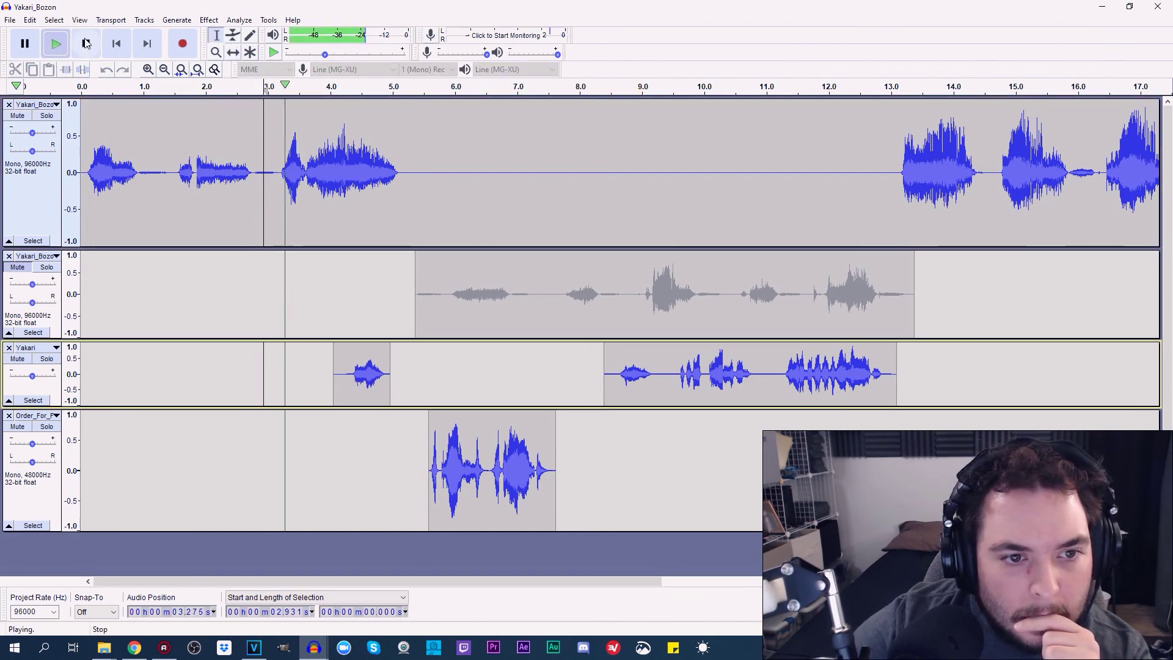
pyautogui.click(85, 43)
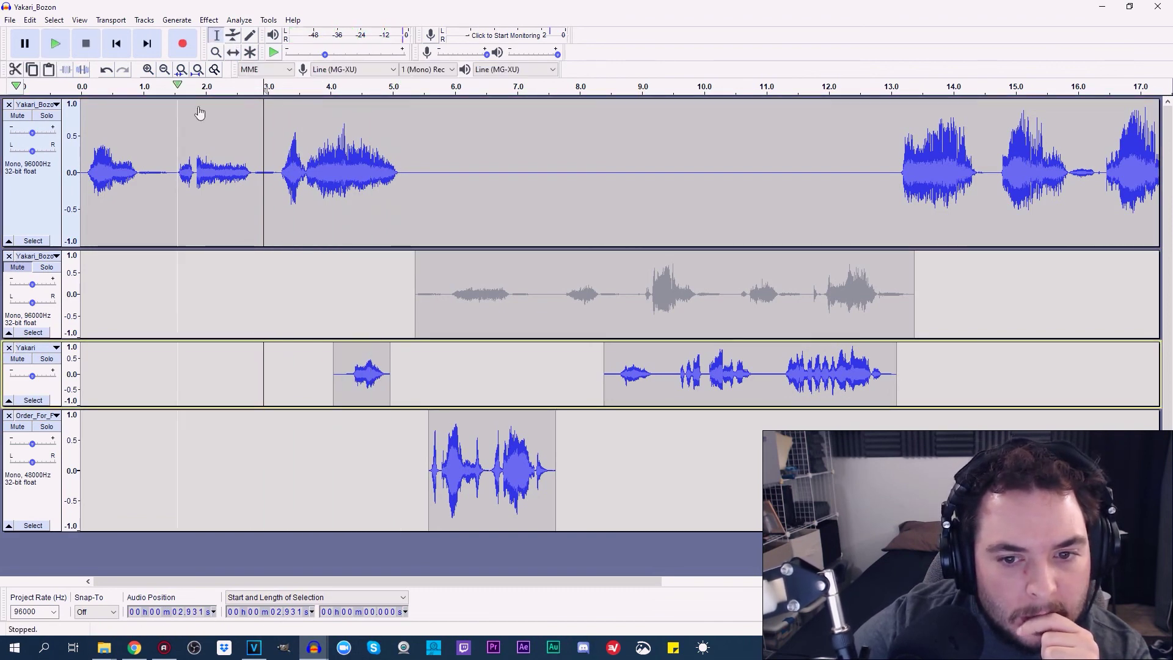
# Settle the short Yakari clip at about 4.4 s and shift the Order_For clip slightly earlier
pyautogui.click(233, 52)
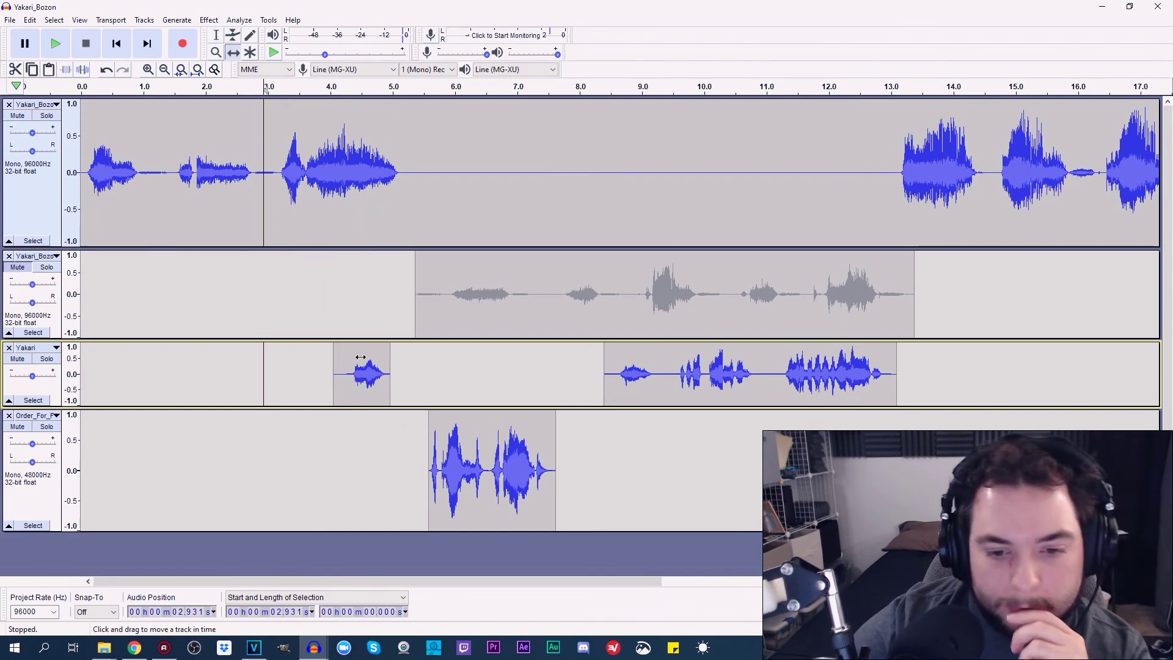
pyautogui.moveTo(371, 384); pyautogui.dragTo(352, 387)
pyautogui.click(55, 43)
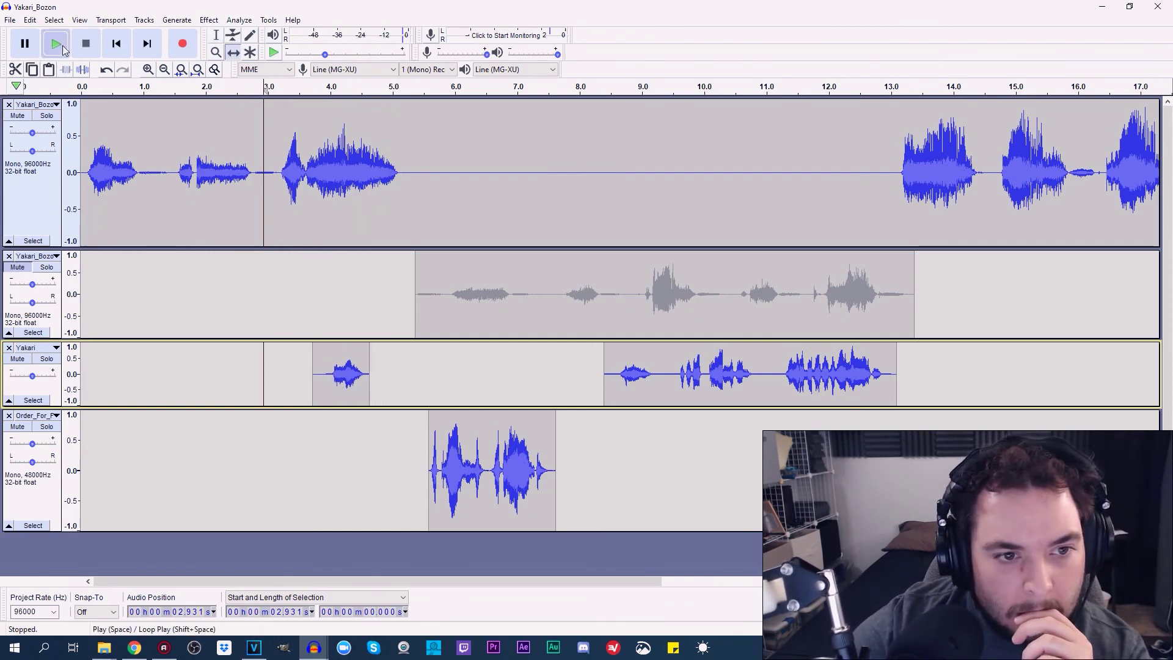
pyautogui.click(86, 44)
pyautogui.moveTo(340, 380); pyautogui.dragTo(381, 388)
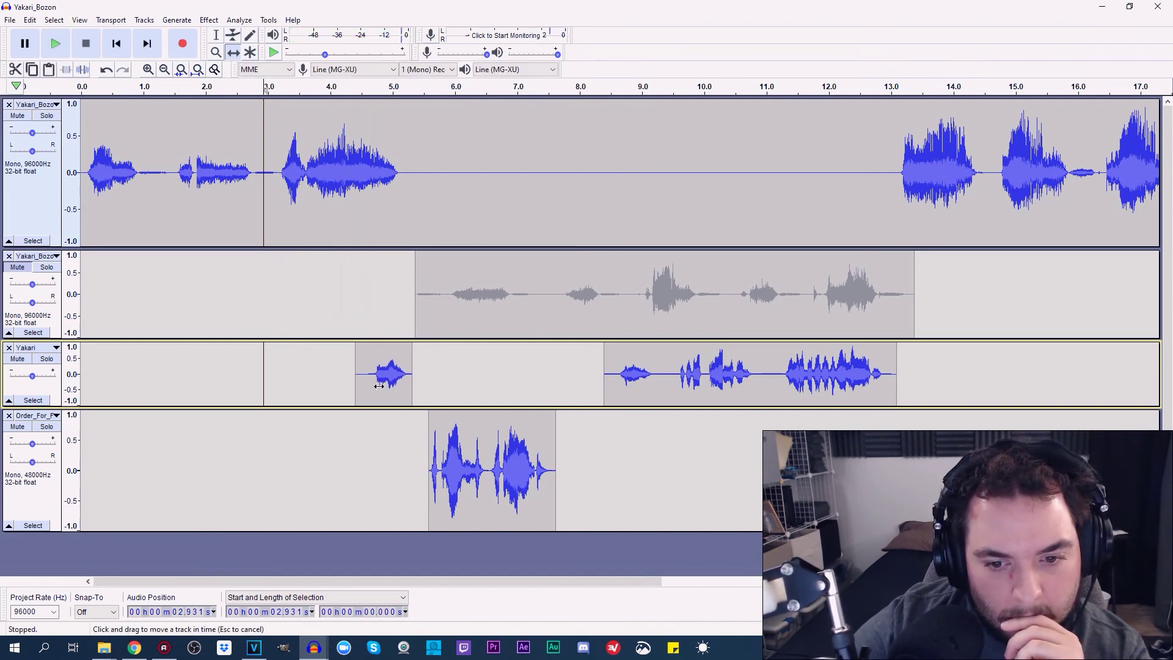
pyautogui.click(61, 43)
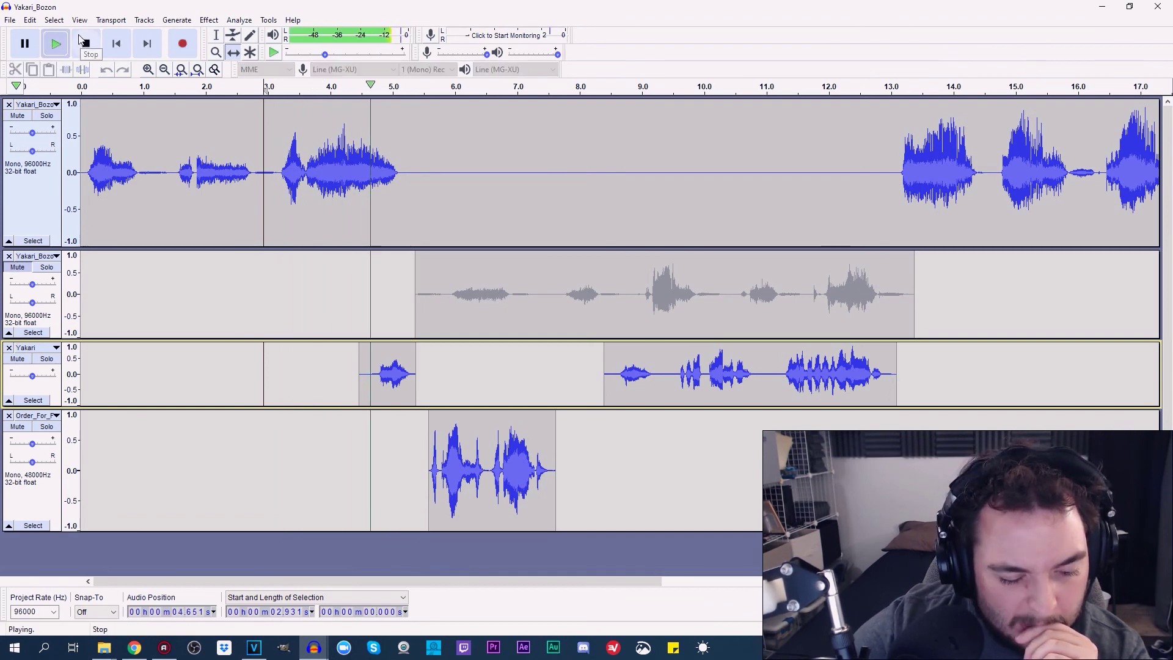
pyautogui.click(83, 42)
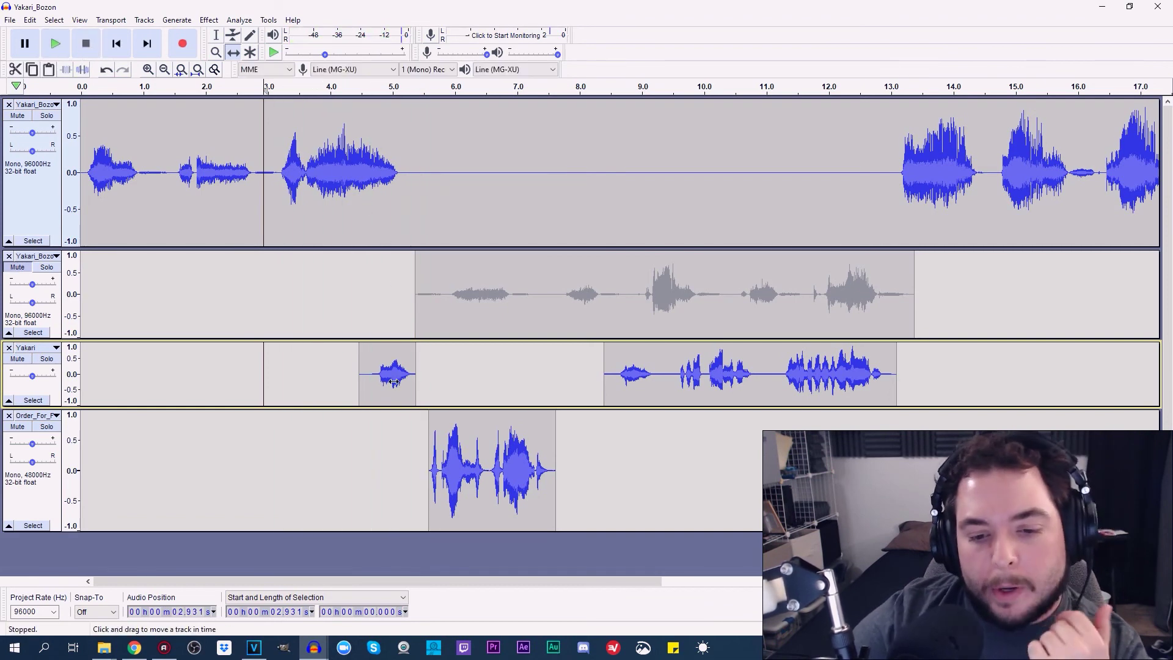
pyautogui.moveTo(475, 464); pyautogui.dragTo(454, 464)
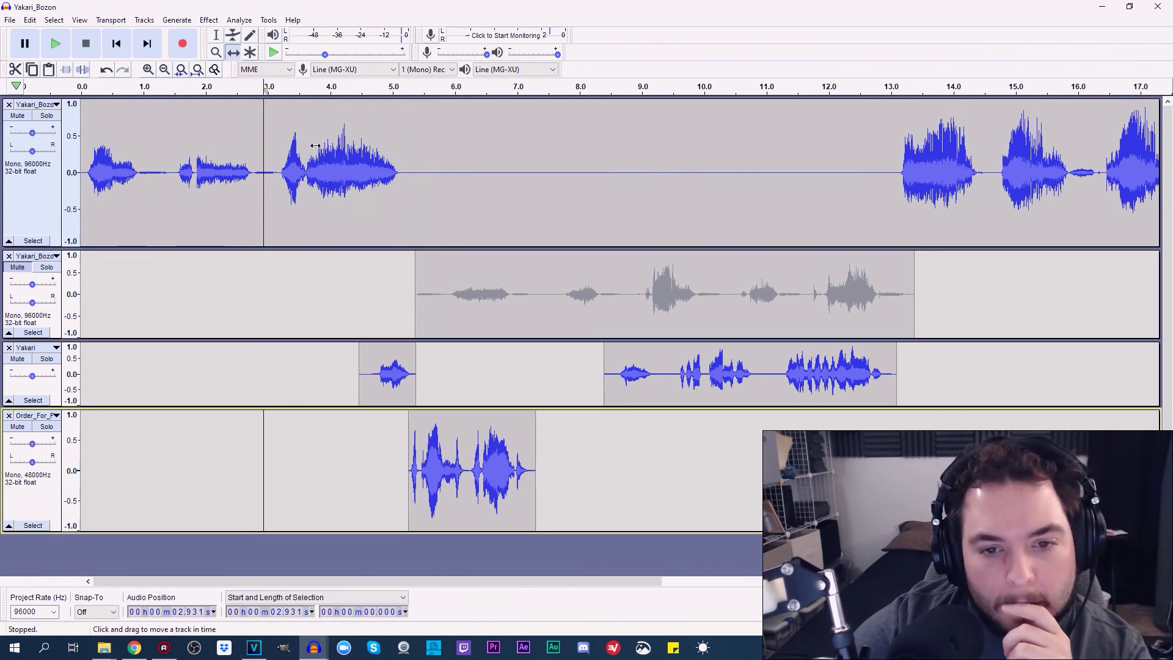
# With the Envelope tool, add two volume points on the top track
pyautogui.press('F2')
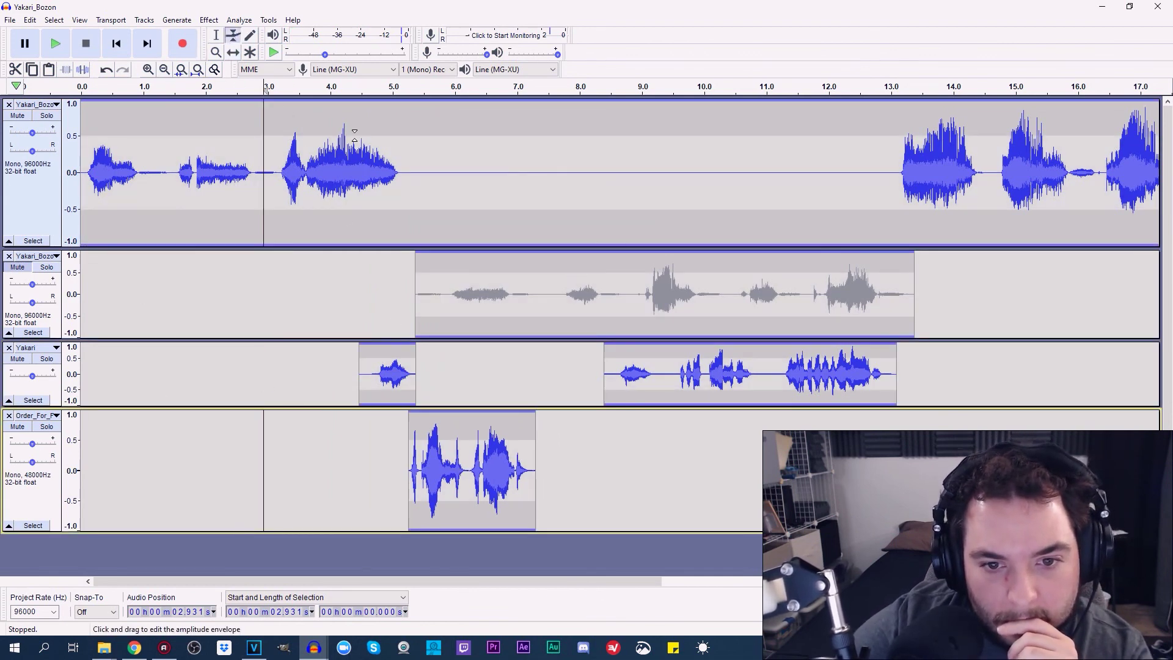
pyautogui.click(352, 135)
pyautogui.moveTo(352, 132); pyautogui.dragTo(350, 136)
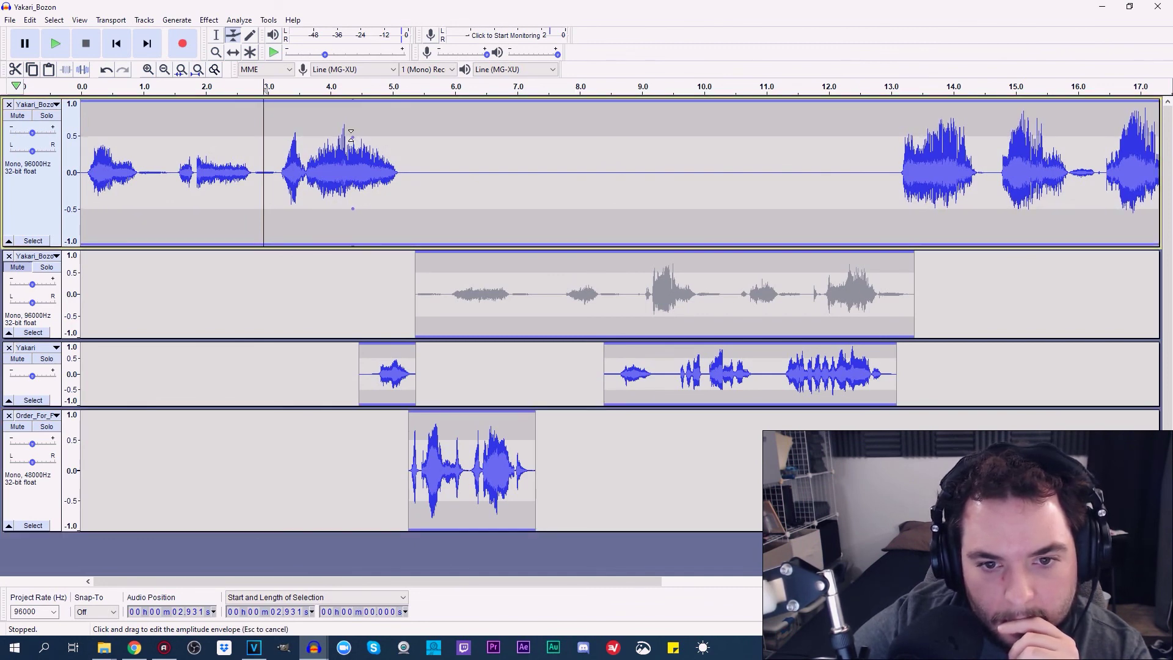
pyautogui.click(406, 137)
pyautogui.moveTo(406, 137); pyautogui.dragTo(406, 137)
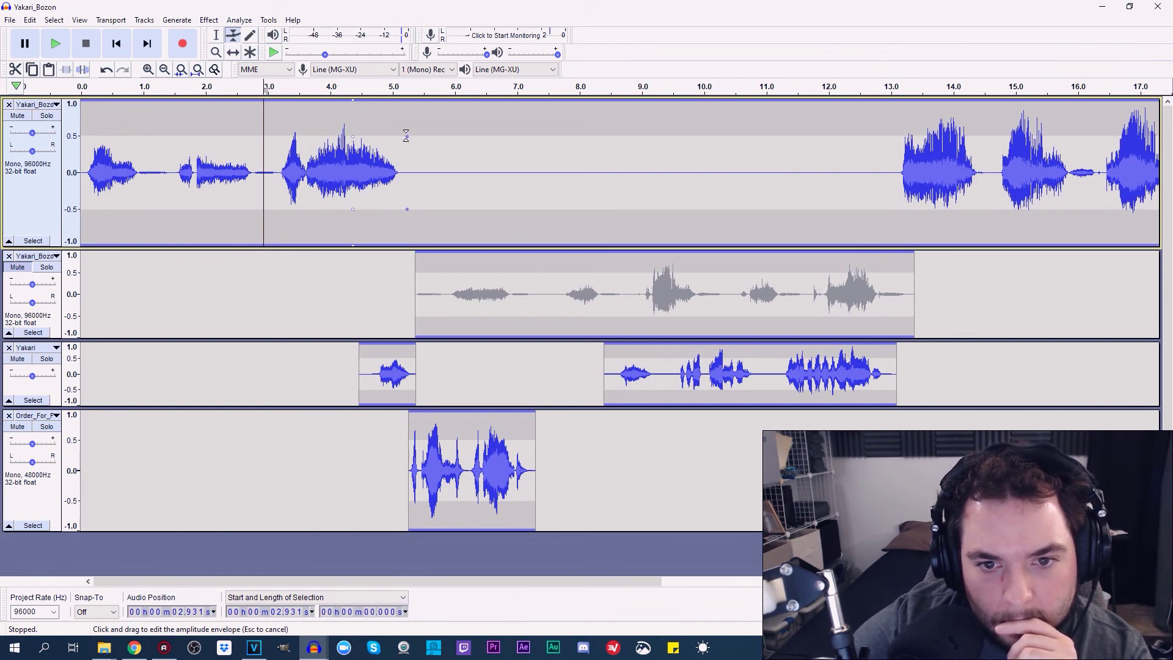
# Add a point near 5.3 s and pull the fade down around 4.45 s and to half at 5.2 s
pyautogui.click(149, 70)
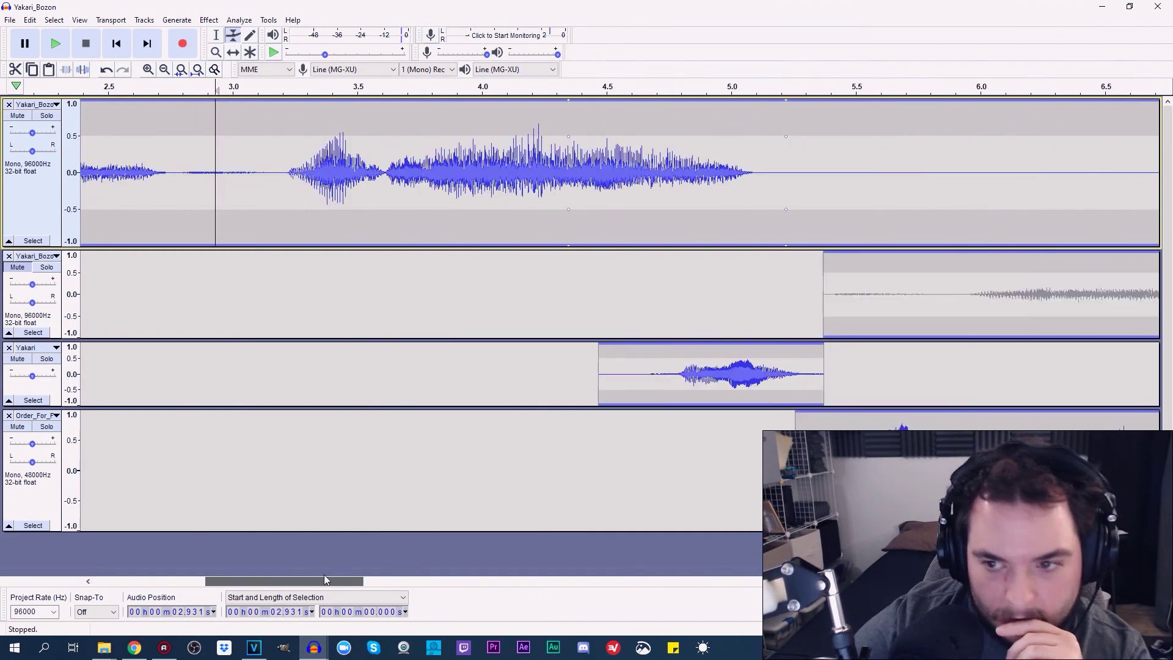
pyautogui.moveTo(233, 581); pyautogui.dragTo(335, 582)
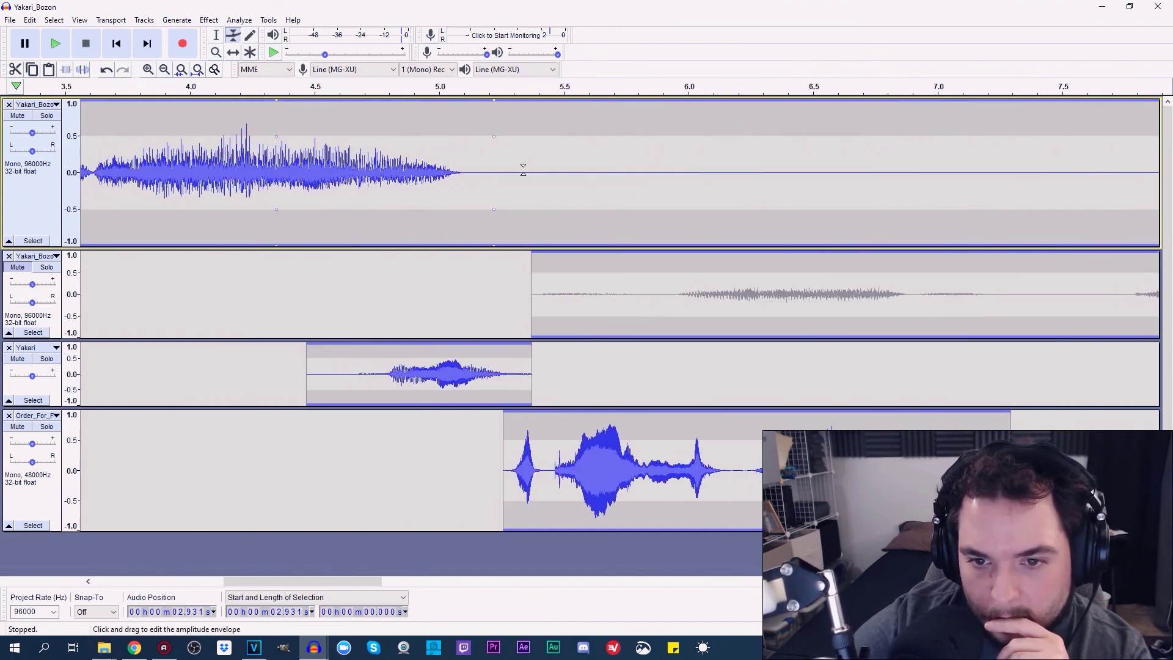
pyautogui.click(528, 100)
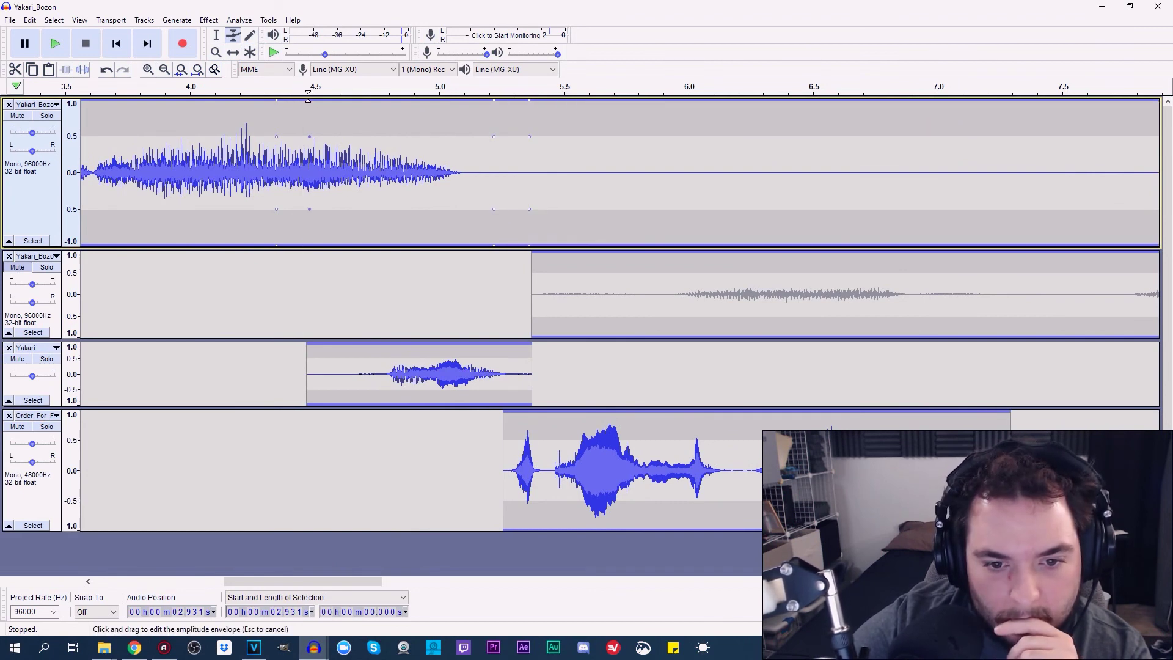
pyautogui.moveTo(309, 100)
pyautogui.mouseDown()
pyautogui.moveTo(312, 142)
pyautogui.moveTo(355, 147)
pyautogui.moveTo(349, 129)
pyautogui.mouseUp()
pyautogui.moveTo(495, 104); pyautogui.dragTo(496, 136)
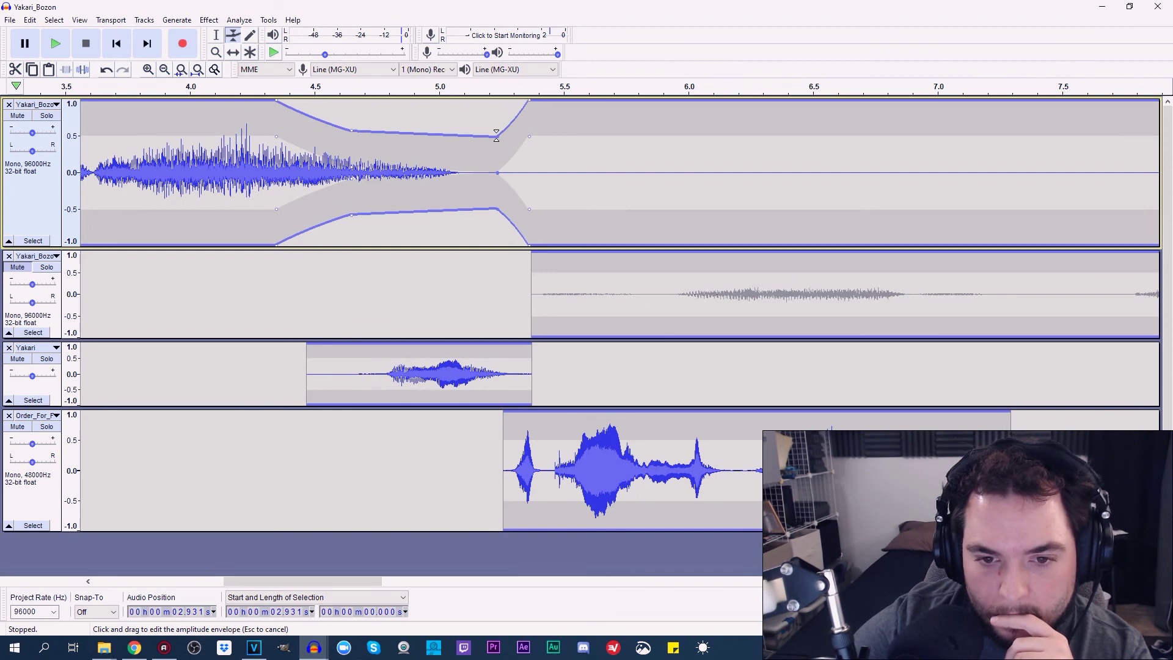
# Play the project from the start to hear the fade
pyautogui.click(116, 43)
pyautogui.press('space')
pyautogui.click(164, 69)
pyautogui.click(164, 69)
pyautogui.click(164, 69)
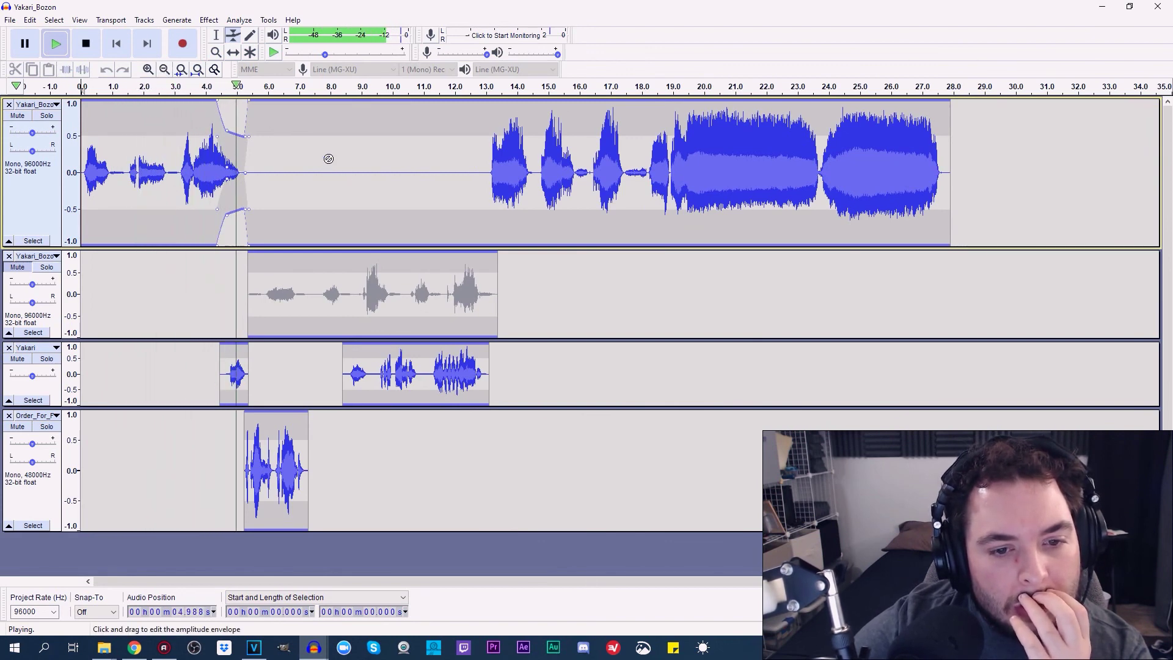
pyautogui.click(86, 45)
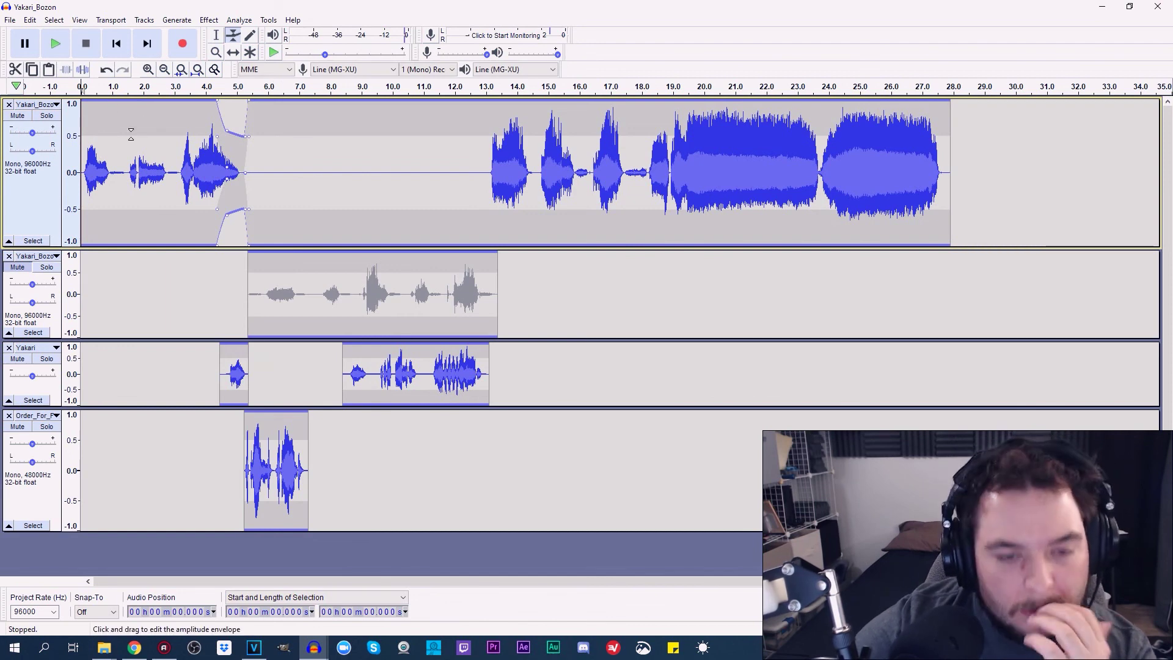
# Refine the fade: raise one point, start it later, deepen its end, then zoom out twice
pyautogui.click(148, 69)
pyautogui.click(148, 69)
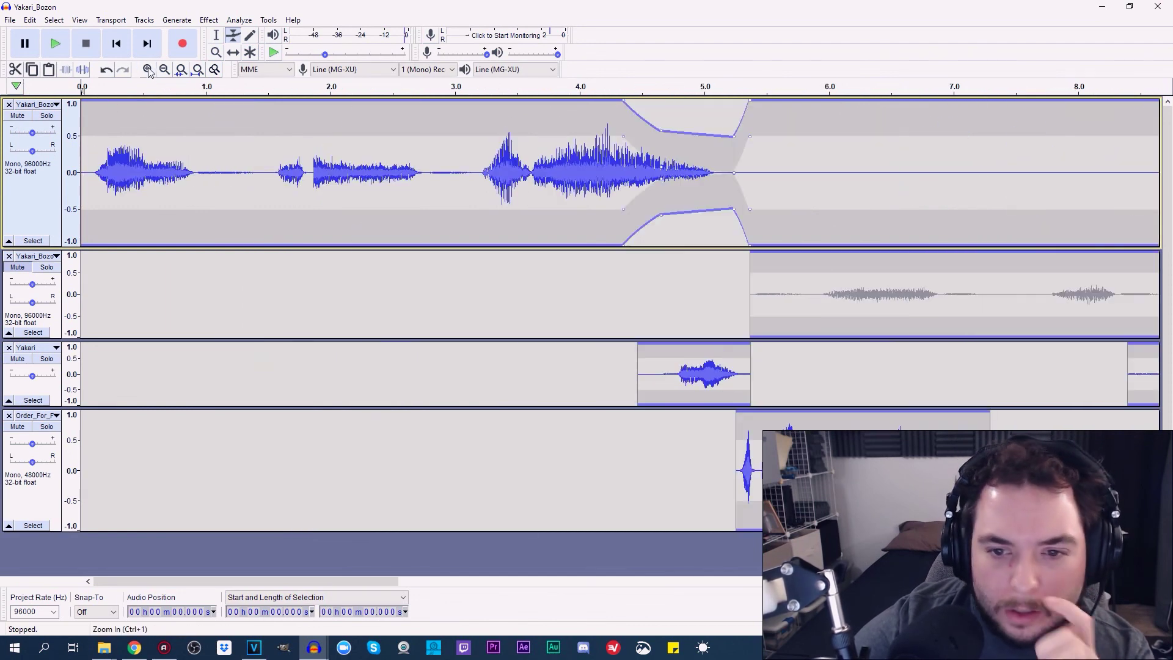
pyautogui.moveTo(391, 581); pyautogui.dragTo(442, 581)
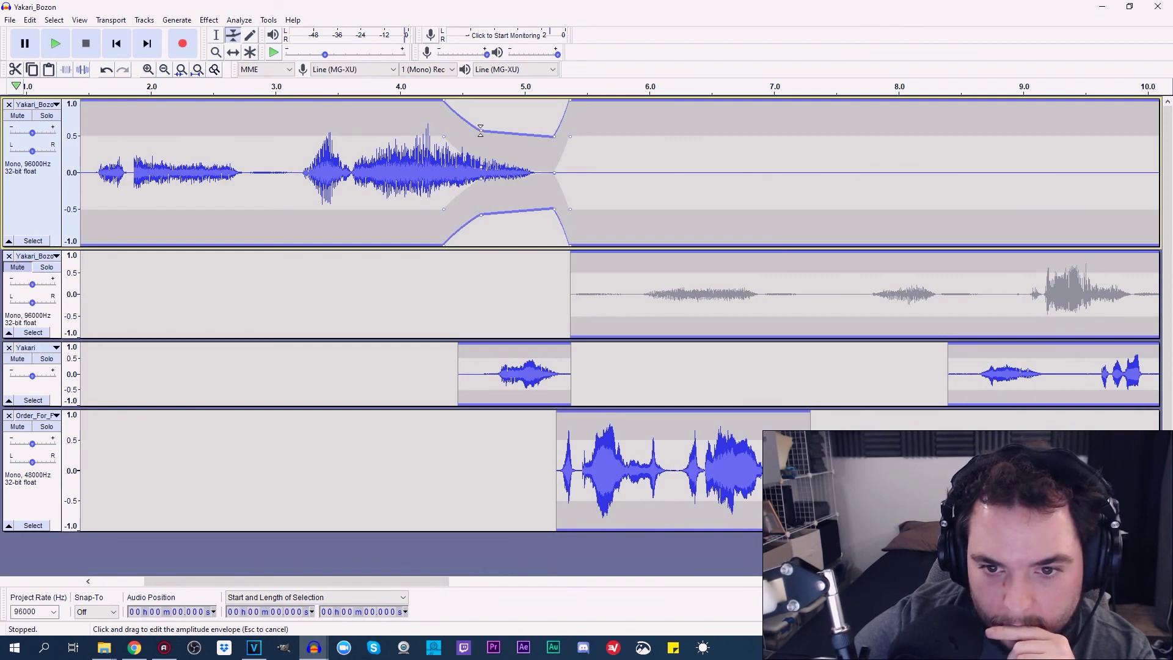
pyautogui.moveTo(480, 130); pyautogui.dragTo(492, 121)
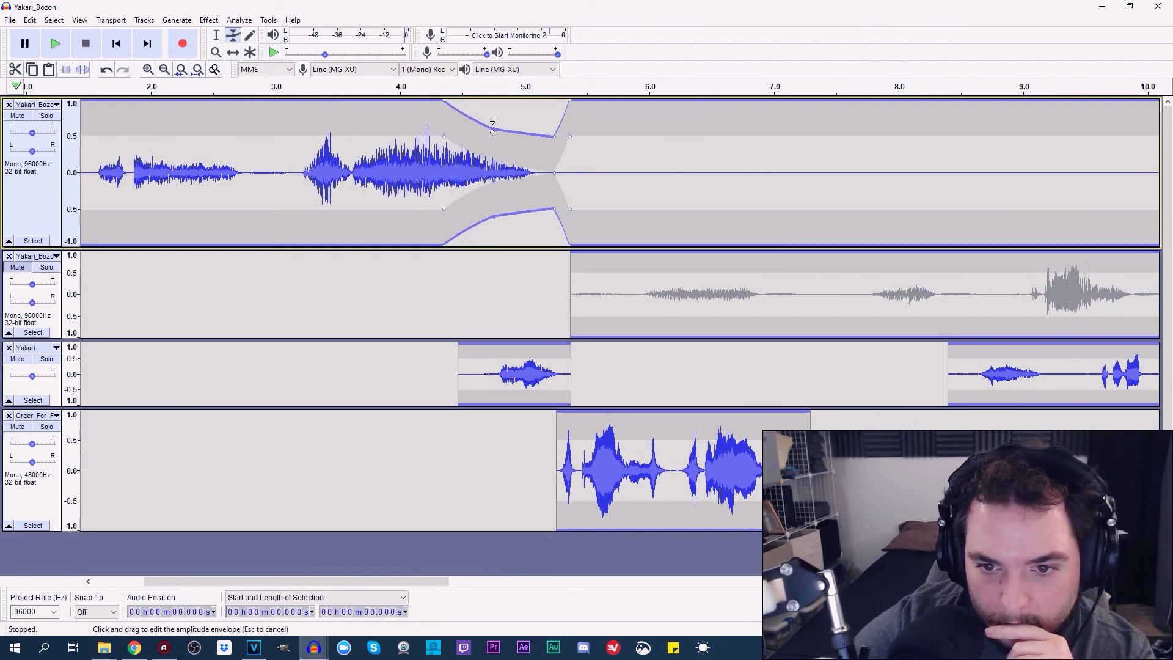
pyautogui.moveTo(443, 101); pyautogui.dragTo(452, 101)
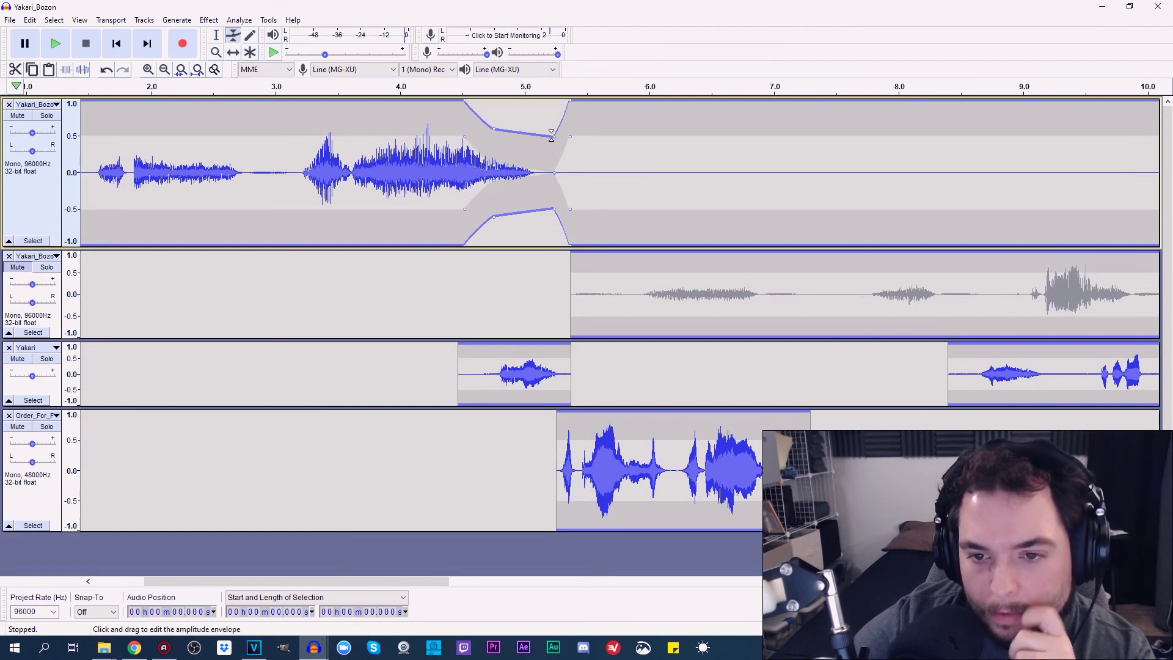
pyautogui.moveTo(553, 138); pyautogui.dragTo(552, 142)
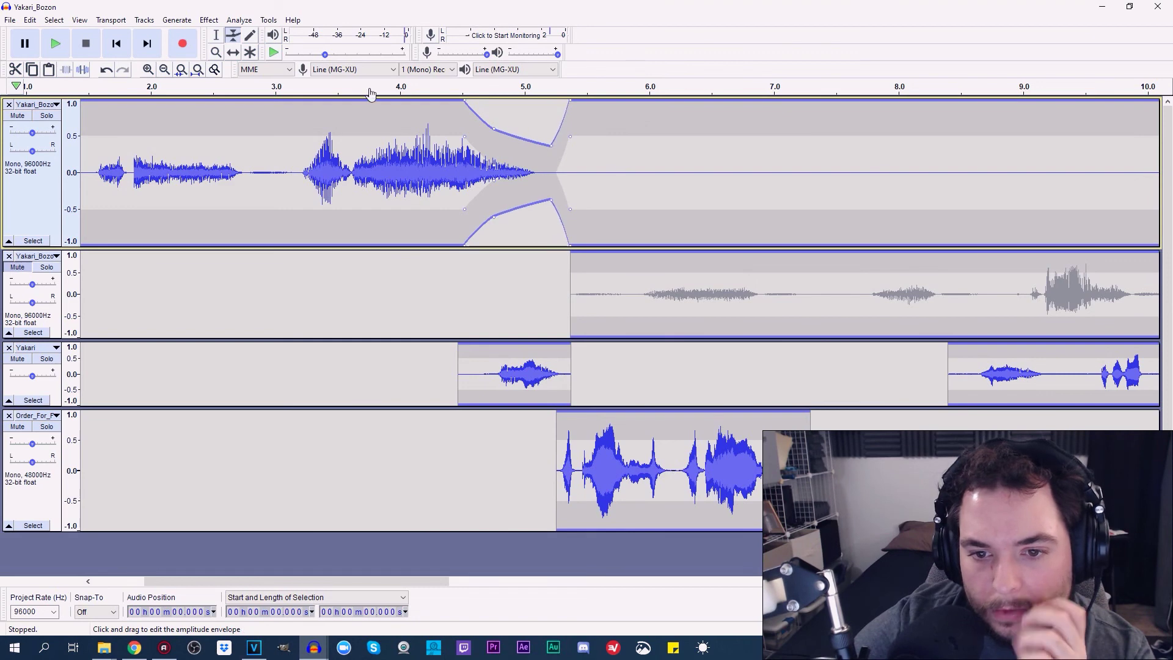
pyautogui.click(168, 70)
pyautogui.click(167, 71)
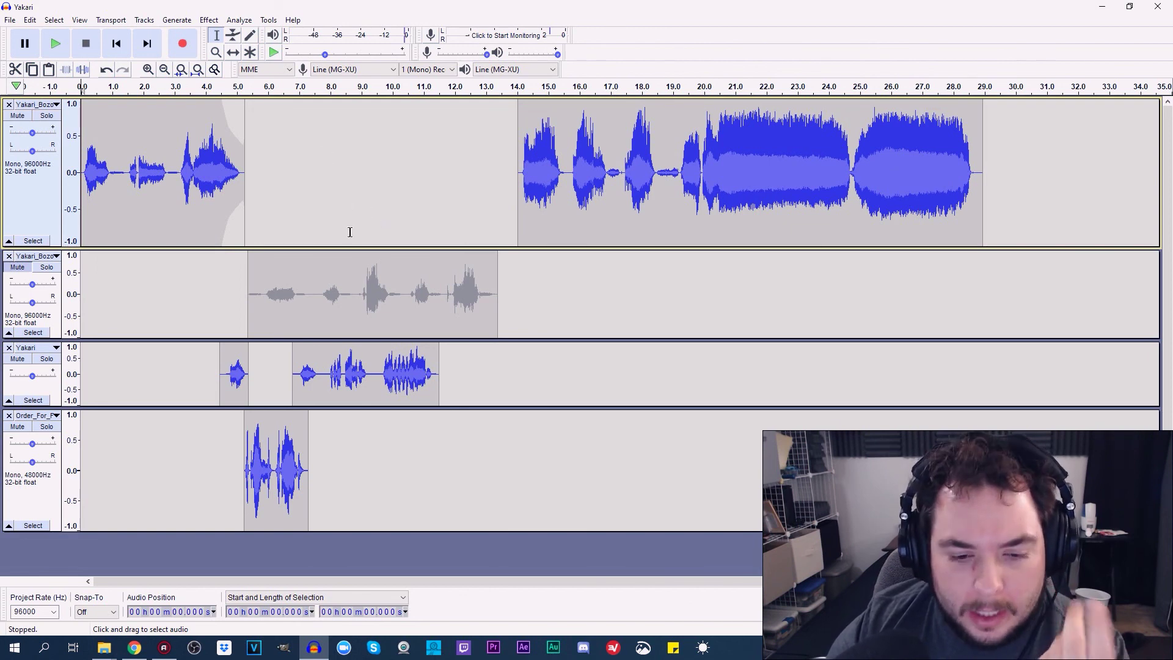
# Enlarge and solo the Yakari track, previewing its speech around 7.8 s
pyautogui.click(324, 374)
pyautogui.click(151, 72)
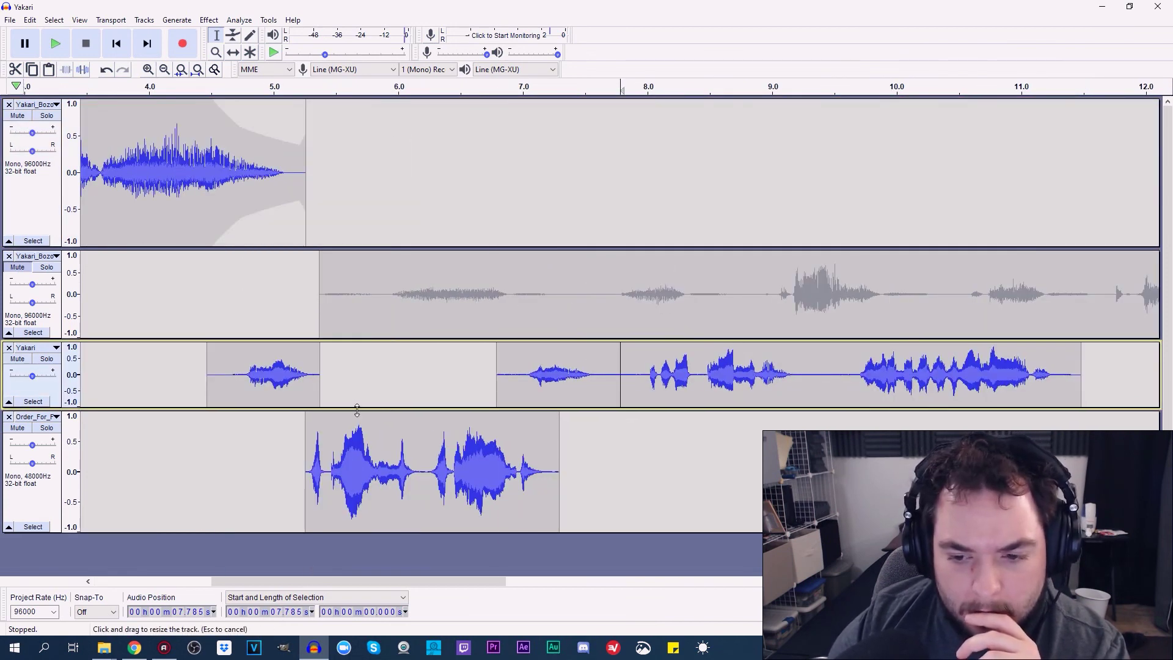
pyautogui.moveTo(357, 406); pyautogui.dragTo(357, 413)
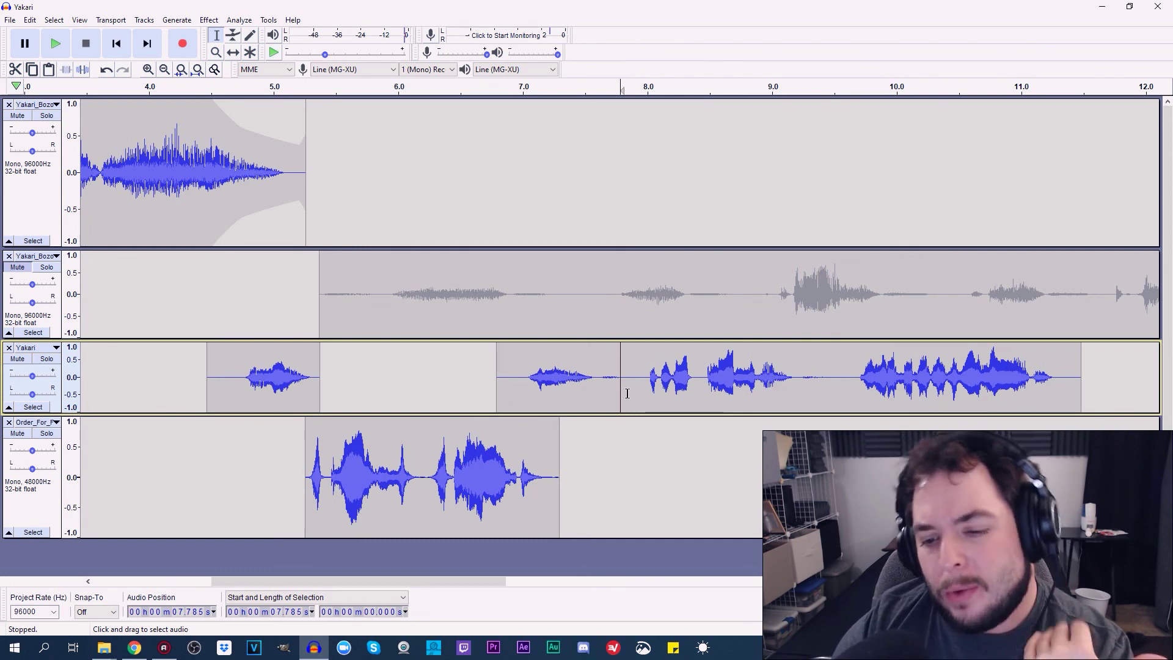
pyautogui.moveTo(629, 376); pyautogui.dragTo(645, 385)
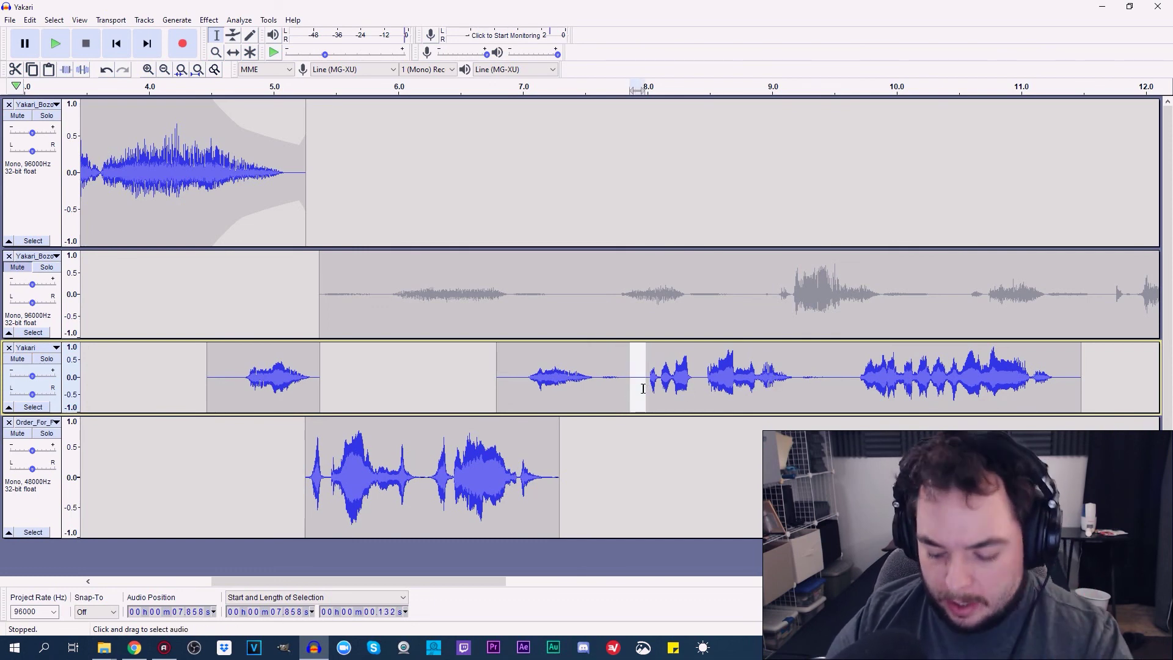
pyautogui.click(46, 358)
pyautogui.click(55, 43)
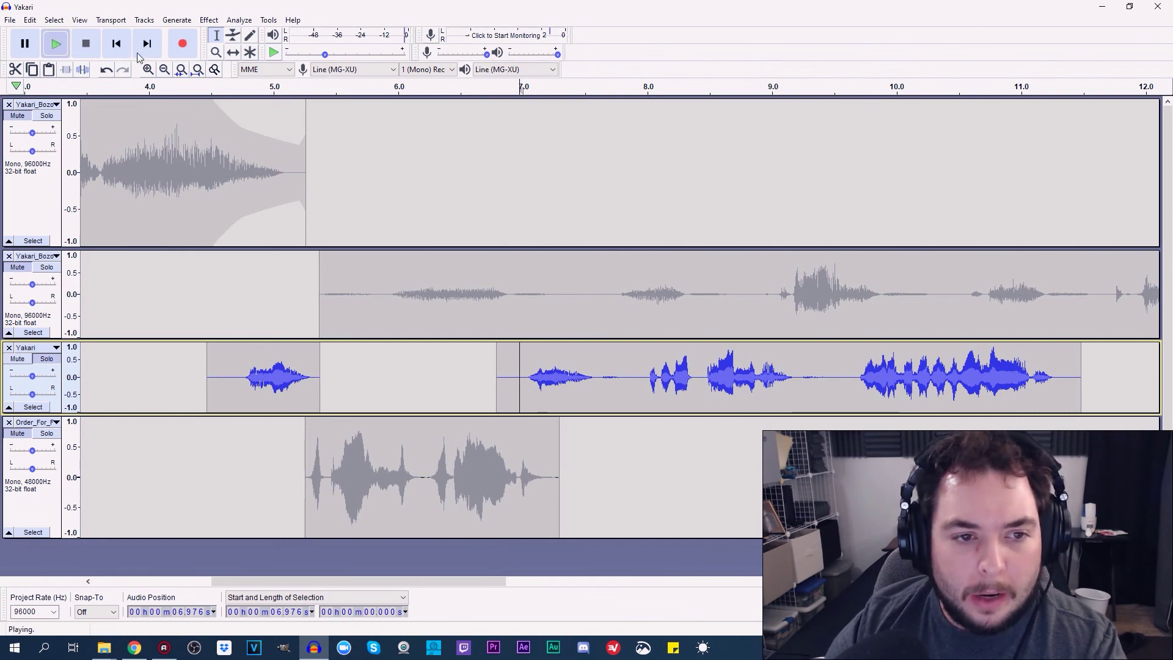
pyautogui.click(94, 47)
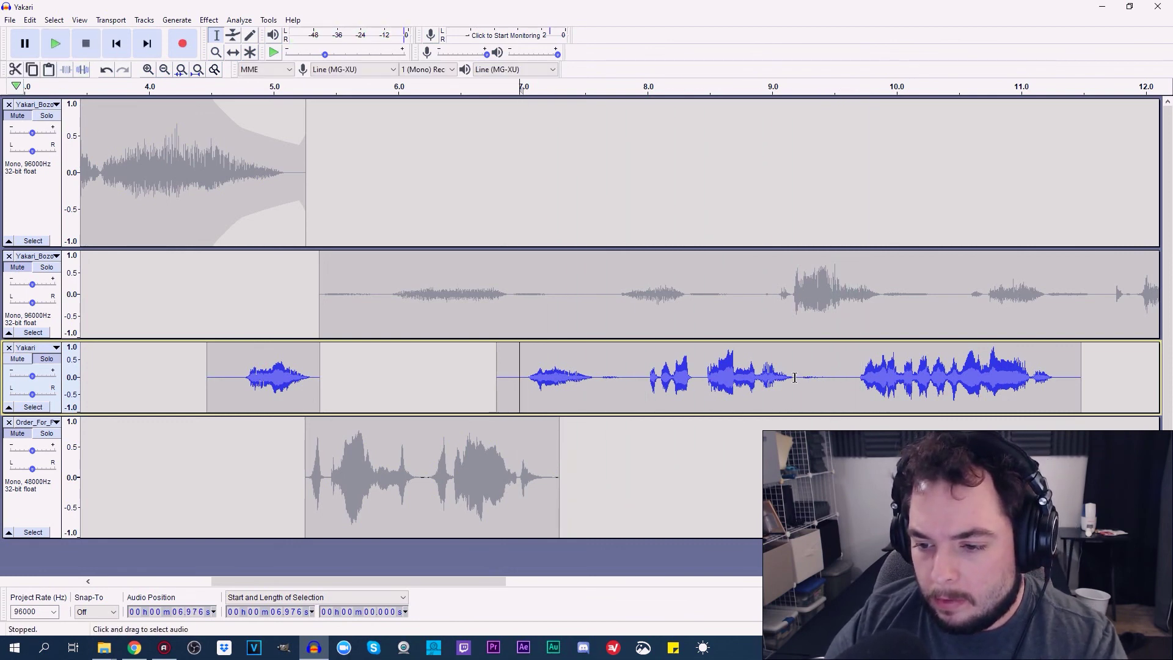
# Delete the pause around 9.2 s in the Yakari speech and preview the cut
pyautogui.moveTo(795, 379); pyautogui.dragTo(862, 395)
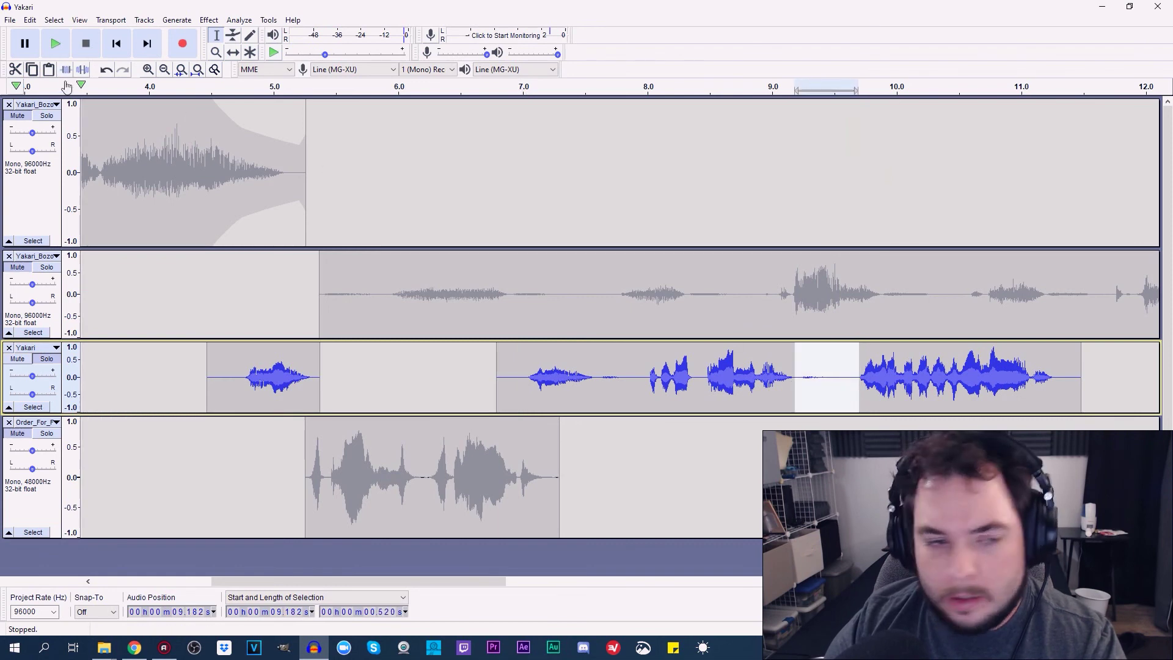
pyautogui.click(55, 43)
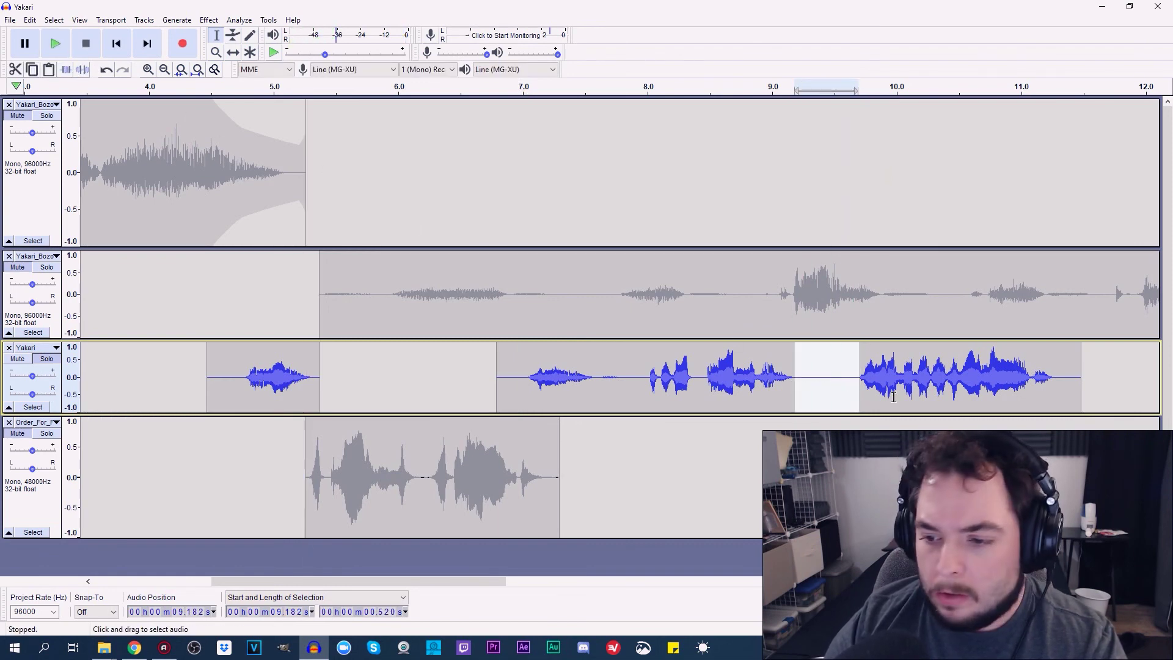
pyautogui.moveTo(801, 375); pyautogui.dragTo(849, 376)
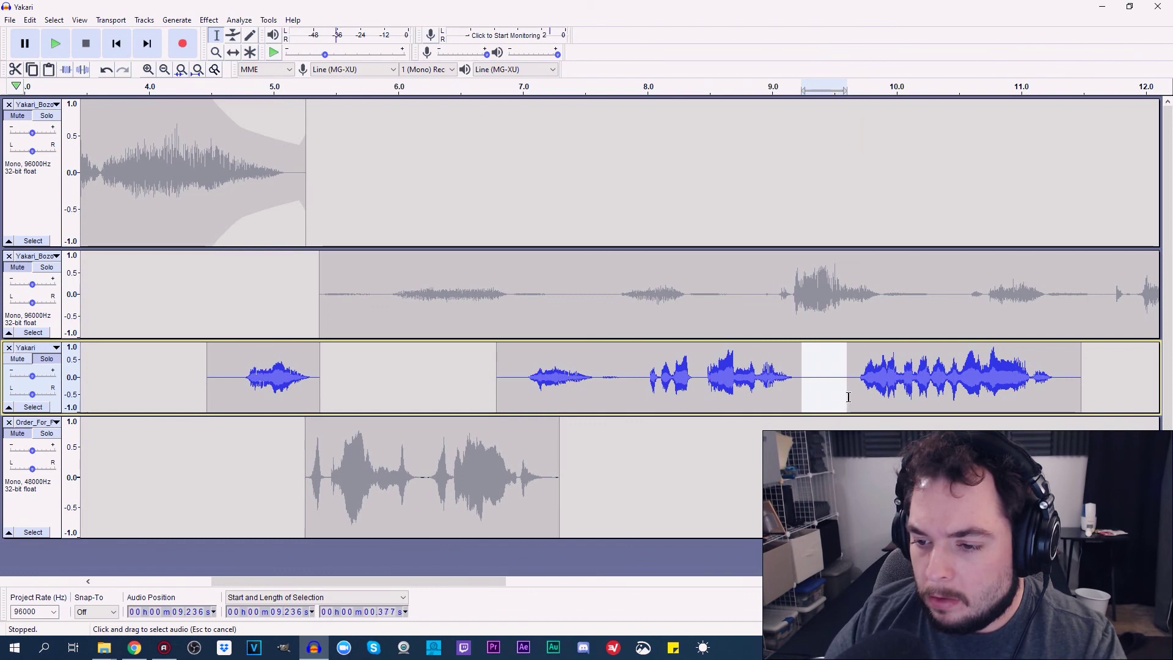
pyautogui.press('Delete')
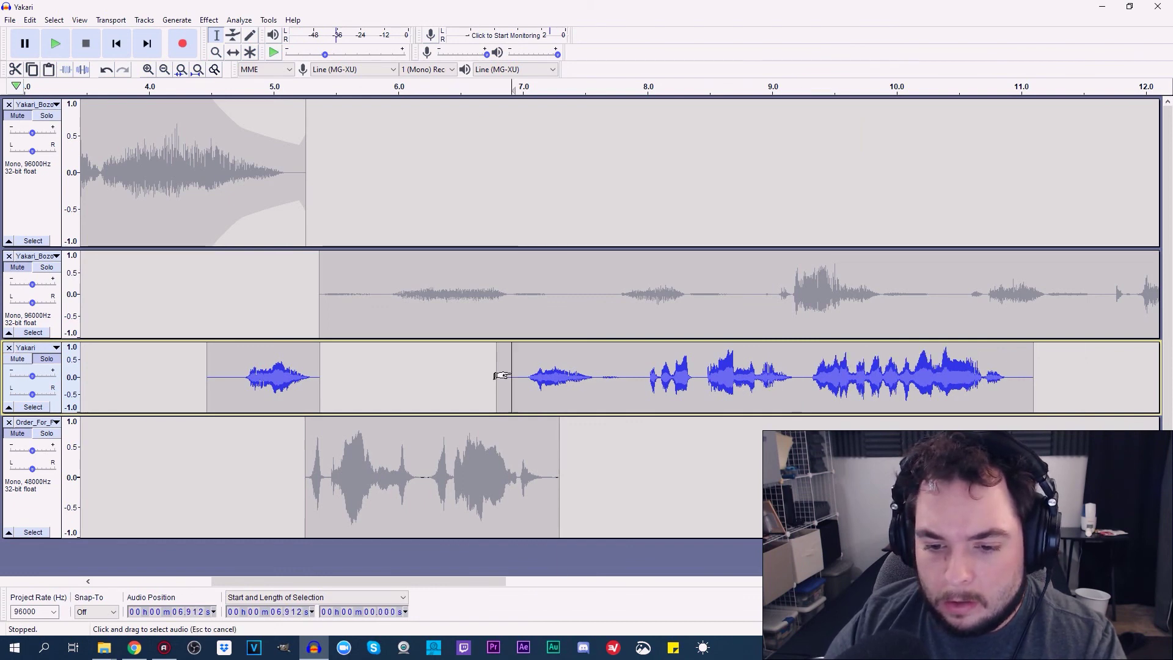
pyautogui.click(55, 44)
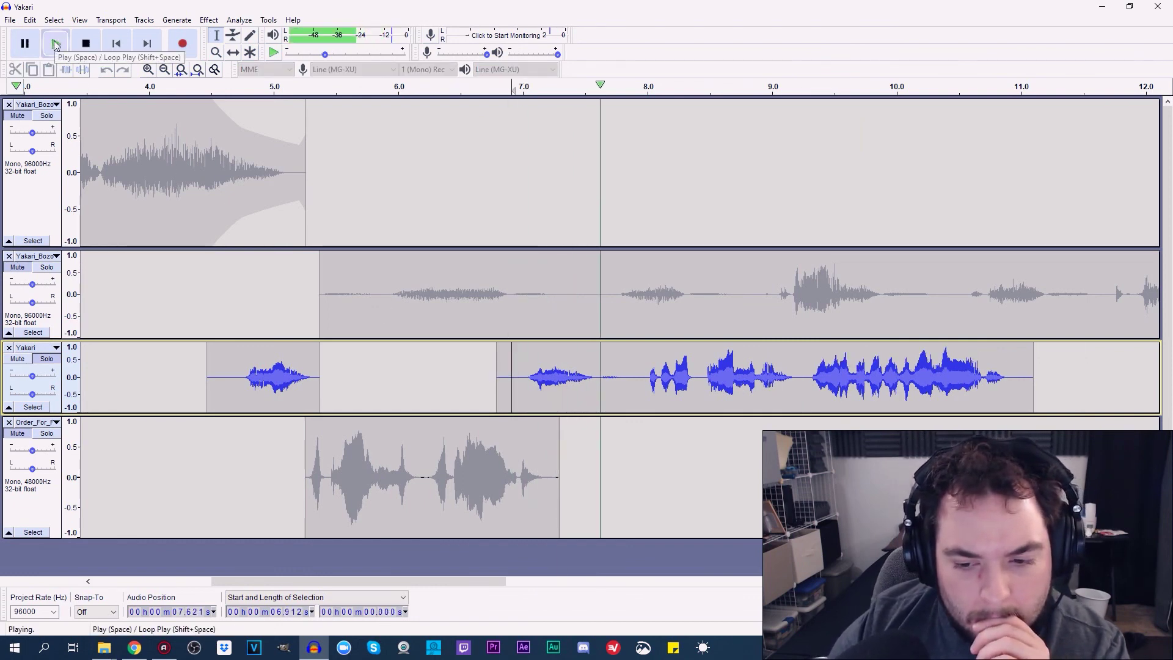
pyautogui.click(86, 49)
# Restore the pause, cut a shorter part of it instead, and preview
pyautogui.click(800, 376)
pyautogui.hotkey('ctrl', 'v')
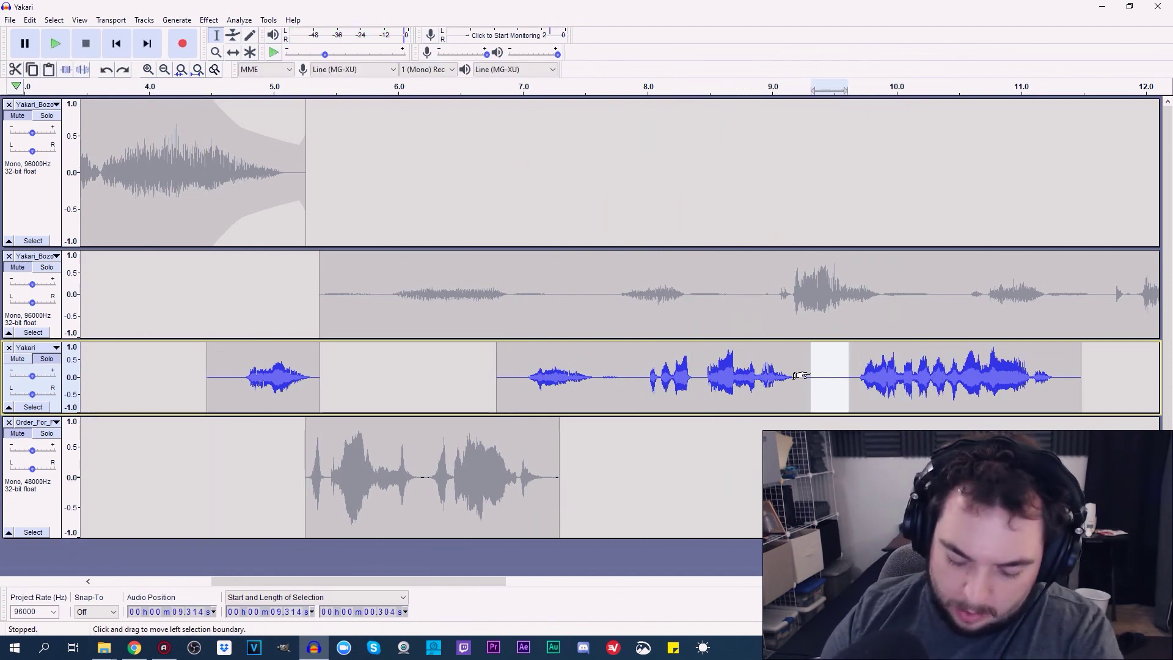
pyautogui.press('Delete')
pyautogui.click(604, 377)
pyautogui.click(55, 43)
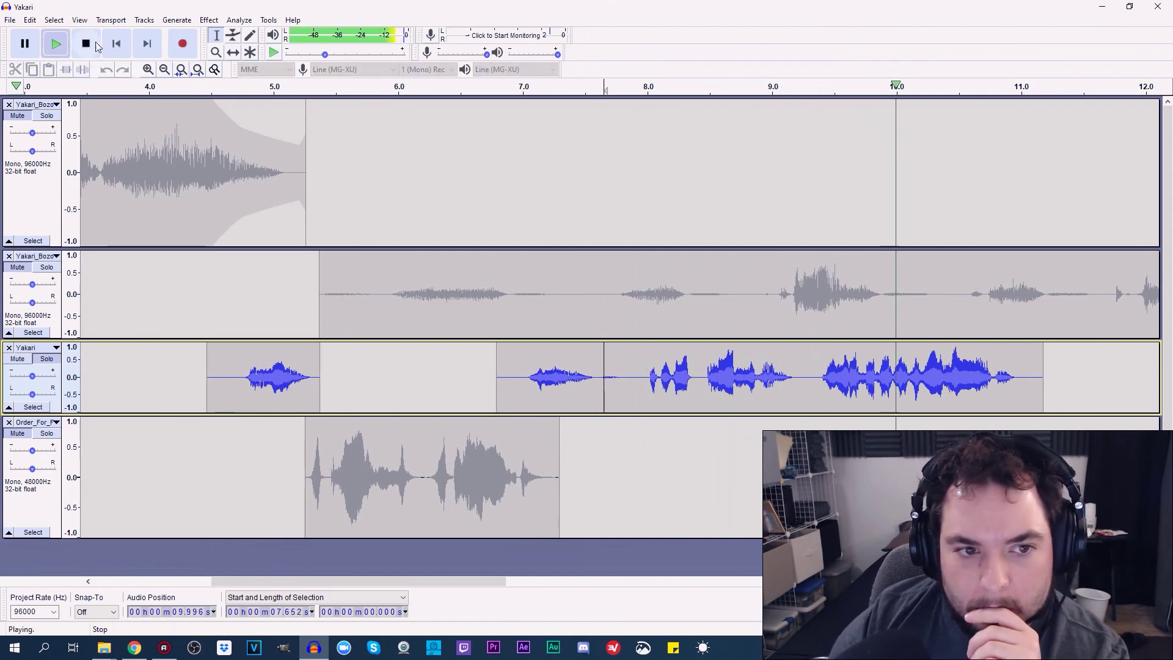
pyautogui.press('space')
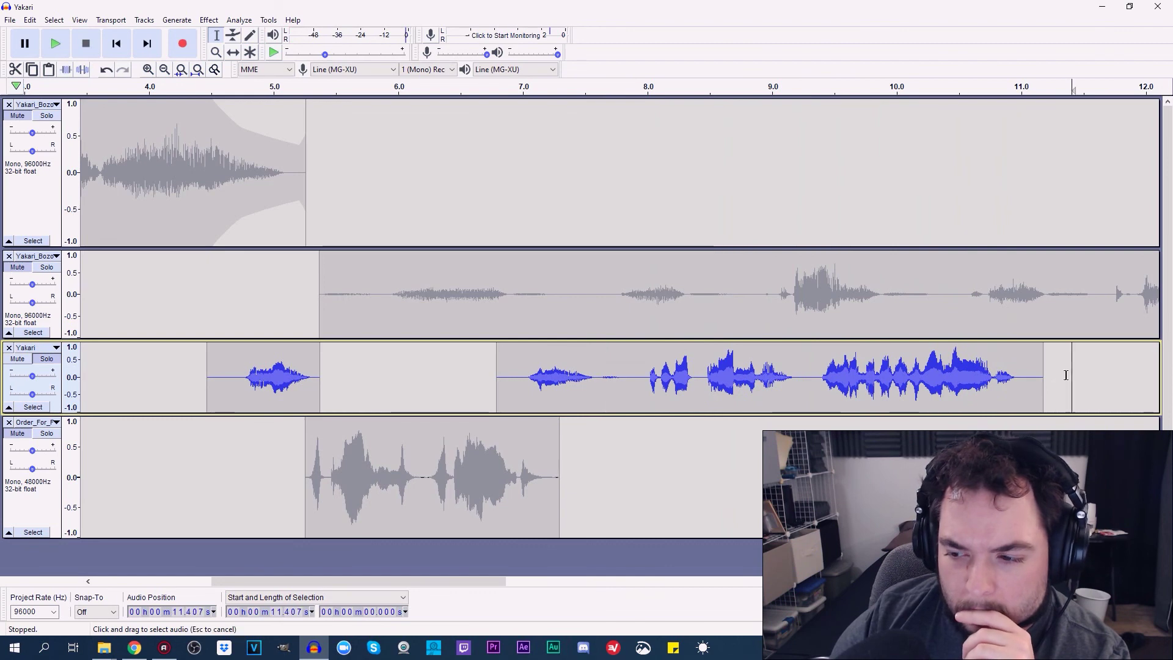
# Delete the Yakari clip's trailing tail, another short pause, and the second clip's leading silence
pyautogui.moveTo(1054, 386); pyautogui.dragTo(1028, 391)
pyautogui.press('Delete')
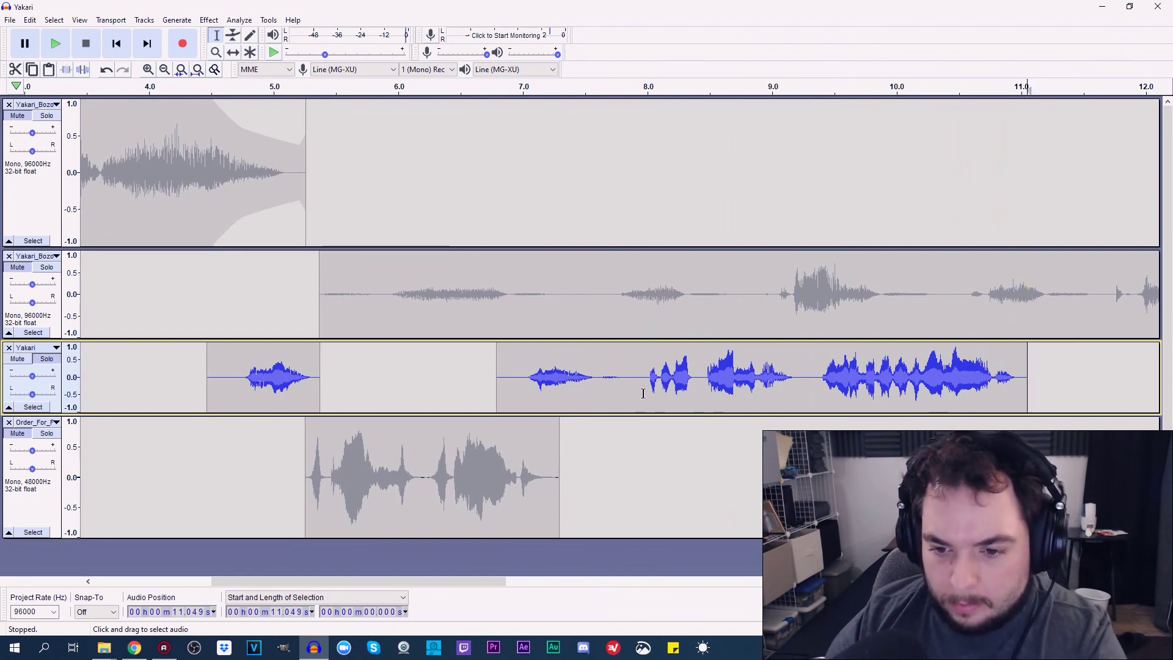
pyautogui.press('Delete')
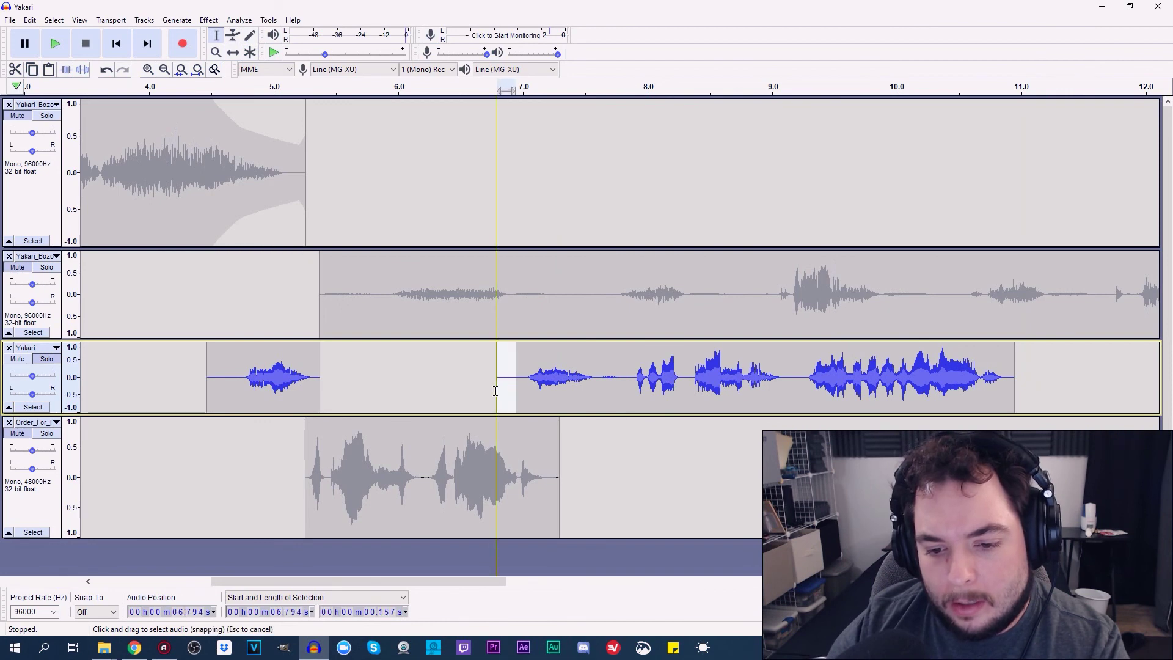
pyautogui.press('Delete')
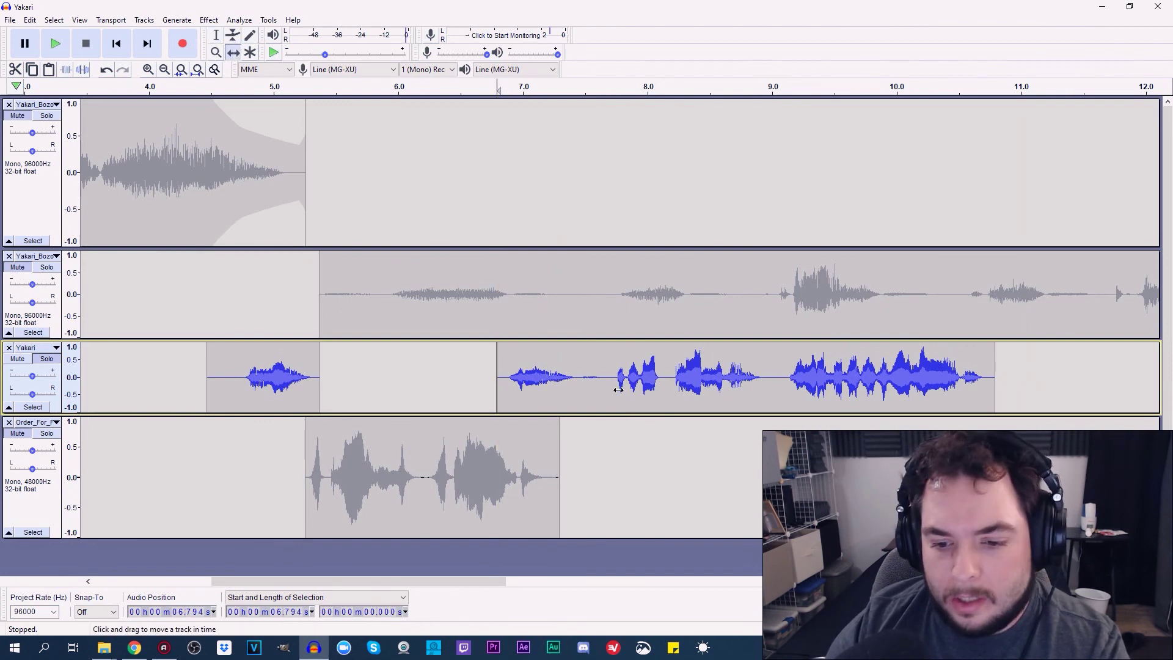
# Shift the second Yakari clip later, nudge Order_For earlier, and delete the first Yakari clip's lead-in silence
pyautogui.moveTo(619, 389); pyautogui.dragTo(640, 388)
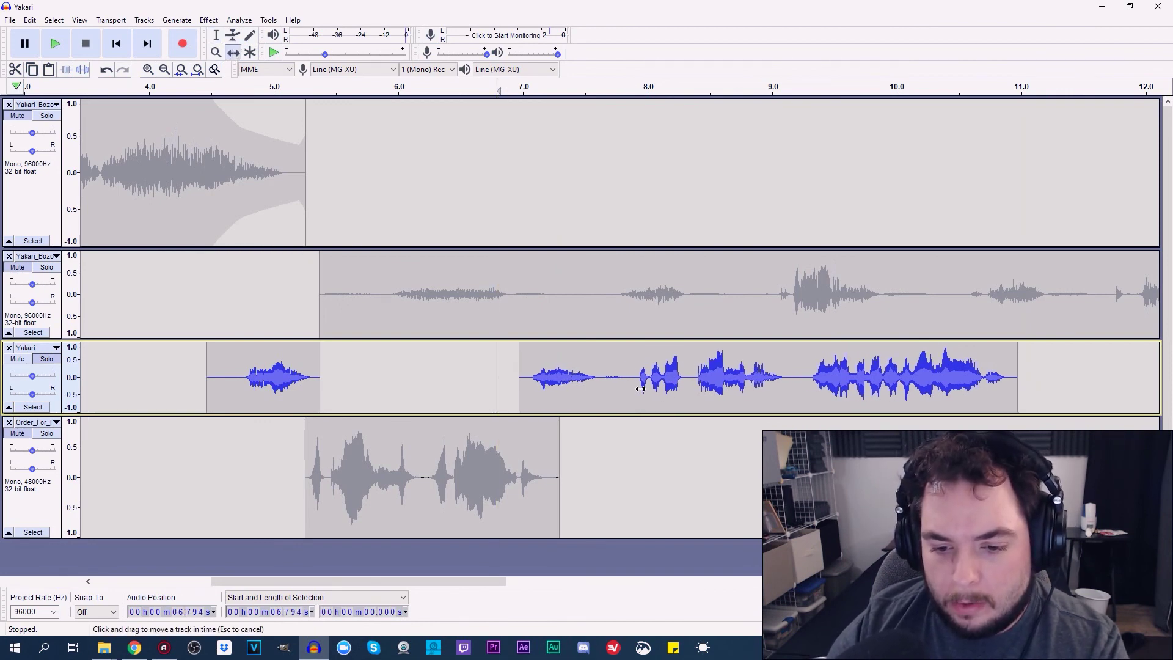
pyautogui.moveTo(402, 465); pyautogui.dragTo(400, 465)
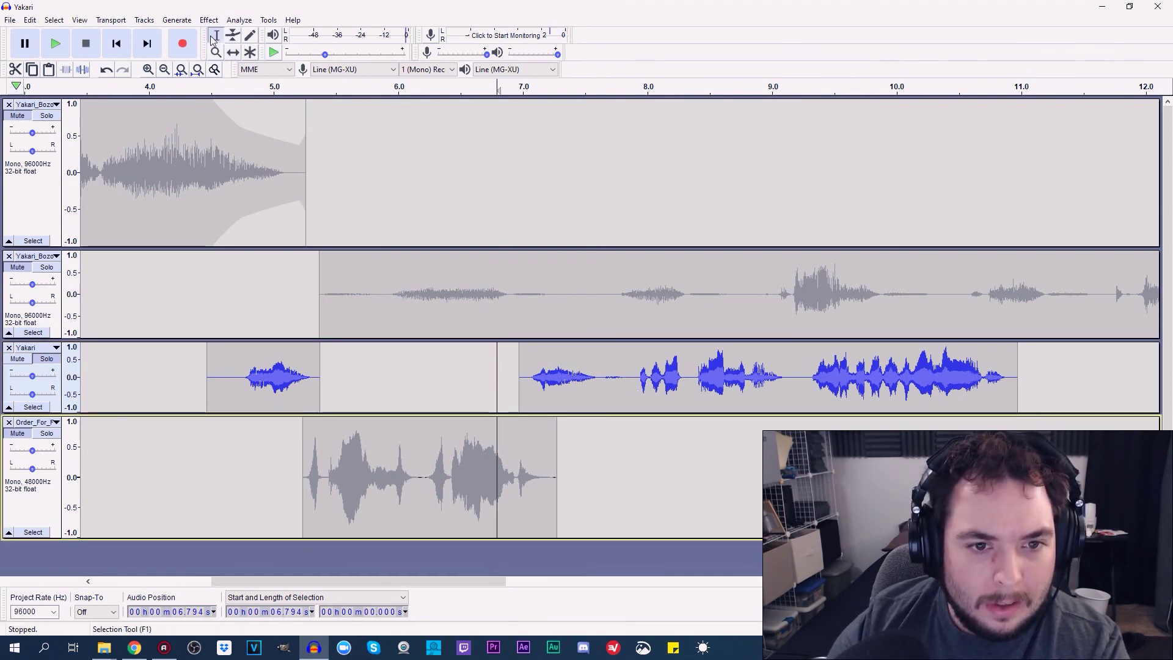
pyautogui.moveTo(236, 381); pyautogui.dragTo(219, 398)
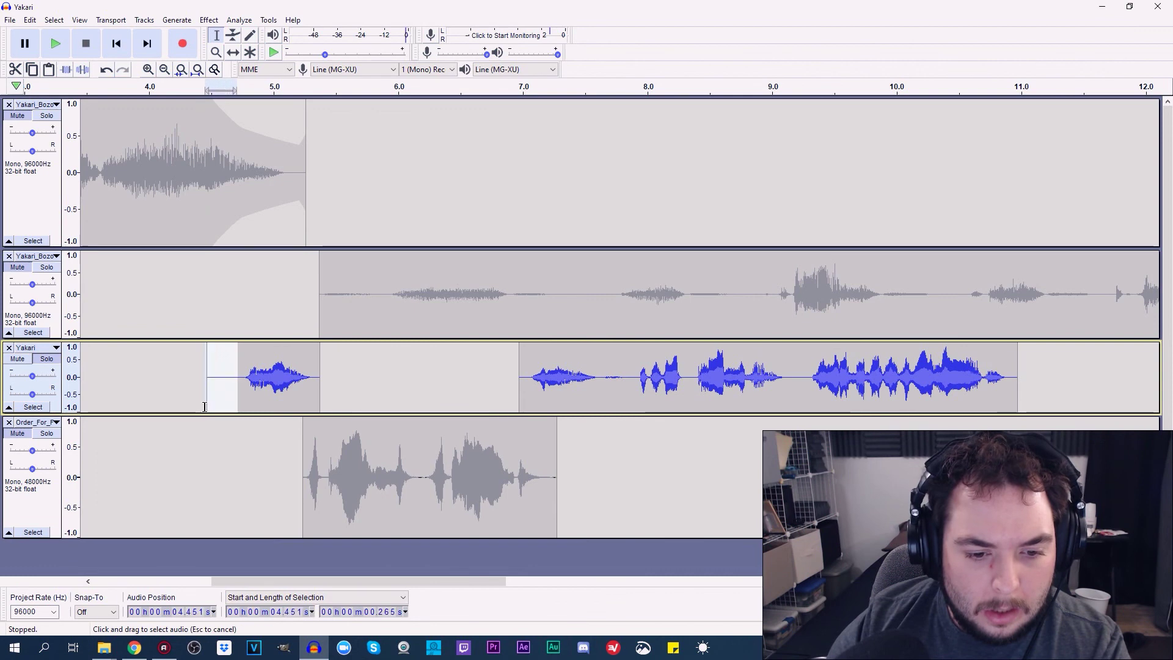
pyautogui.press('Delete')
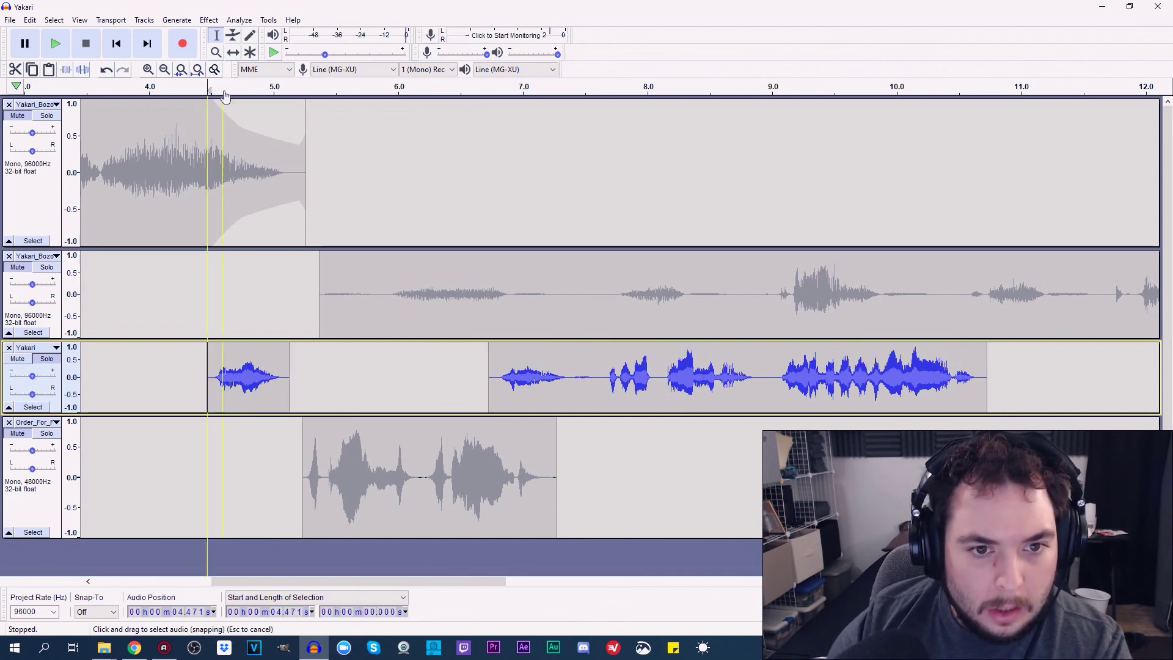
# Reposition both Yakari clips and move the Order_For clip earlier
pyautogui.moveTo(248, 385); pyautogui.dragTo(267, 386)
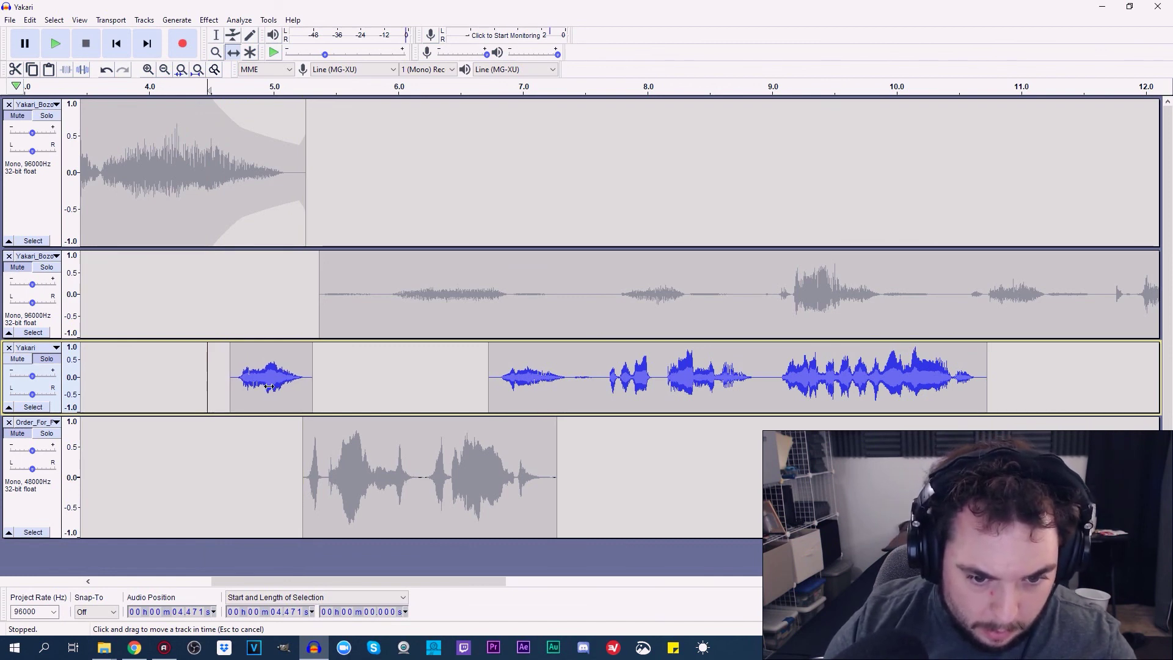
pyautogui.moveTo(267, 386); pyautogui.dragTo(262, 386)
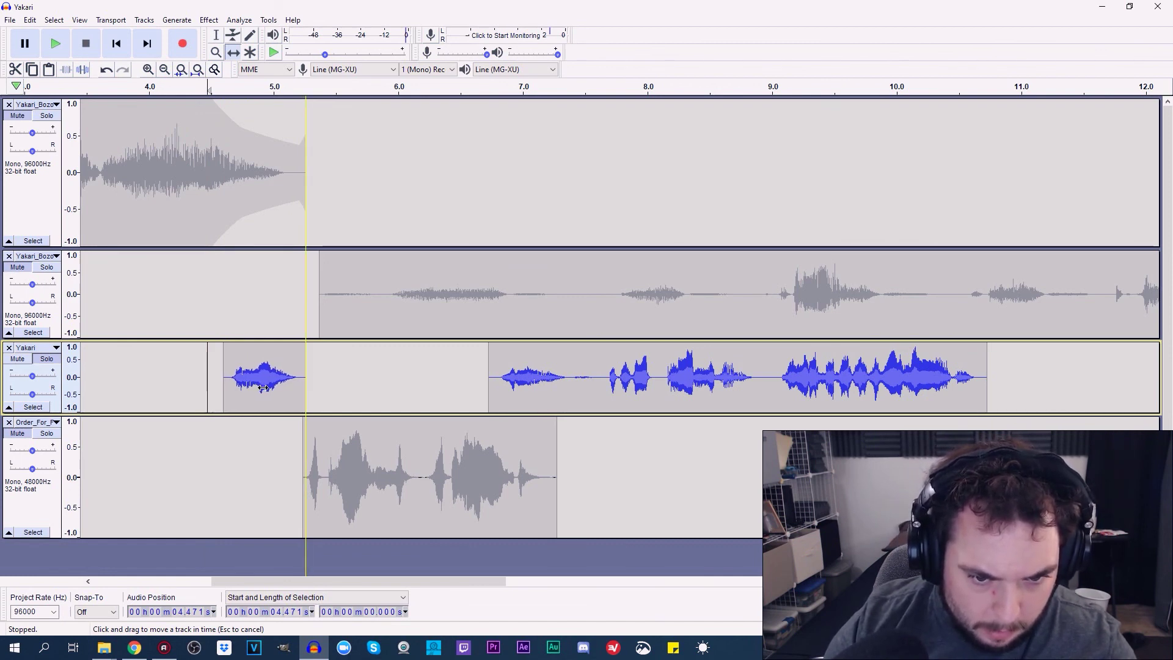
pyautogui.moveTo(423, 483); pyautogui.dragTo(409, 488)
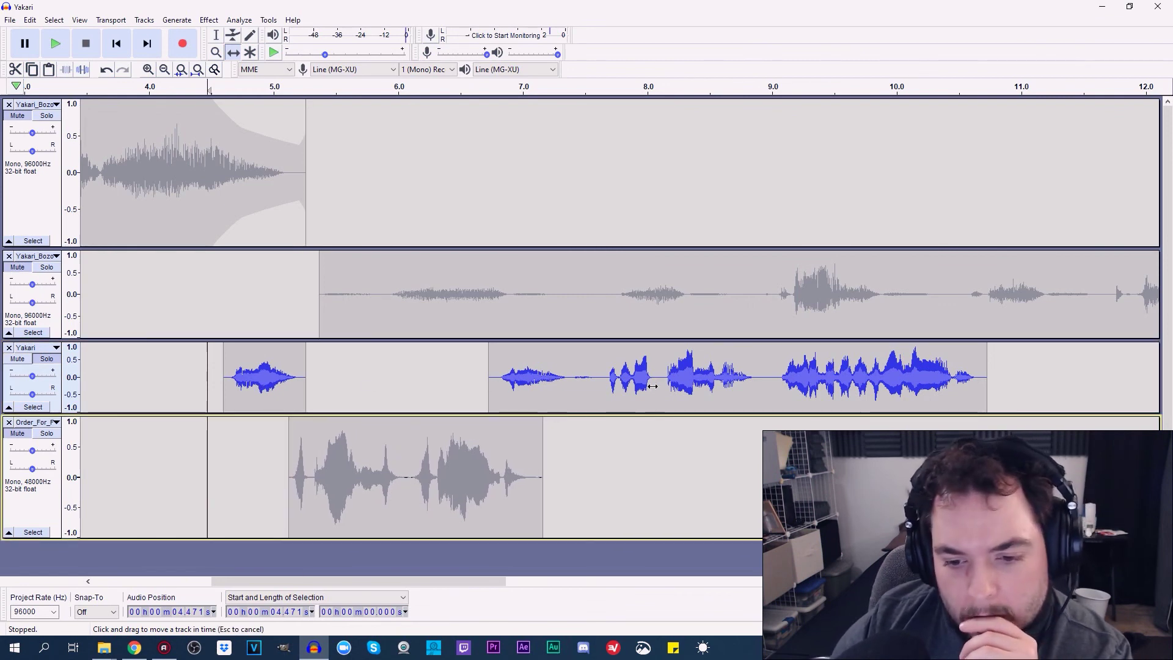
pyautogui.moveTo(653, 387); pyautogui.dragTo(648, 387)
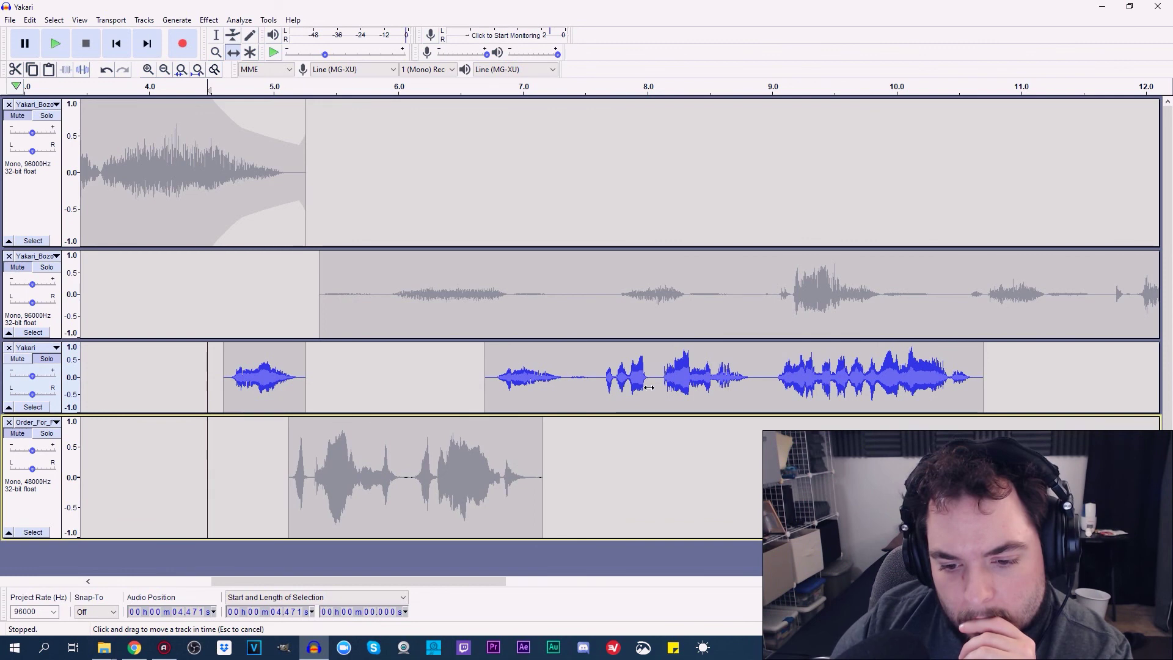
pyautogui.moveTo(649, 387); pyautogui.dragTo(667, 387)
# Turn off solo, play the full mix, and lower track 2's gain to -15 dB
pyautogui.click(164, 69)
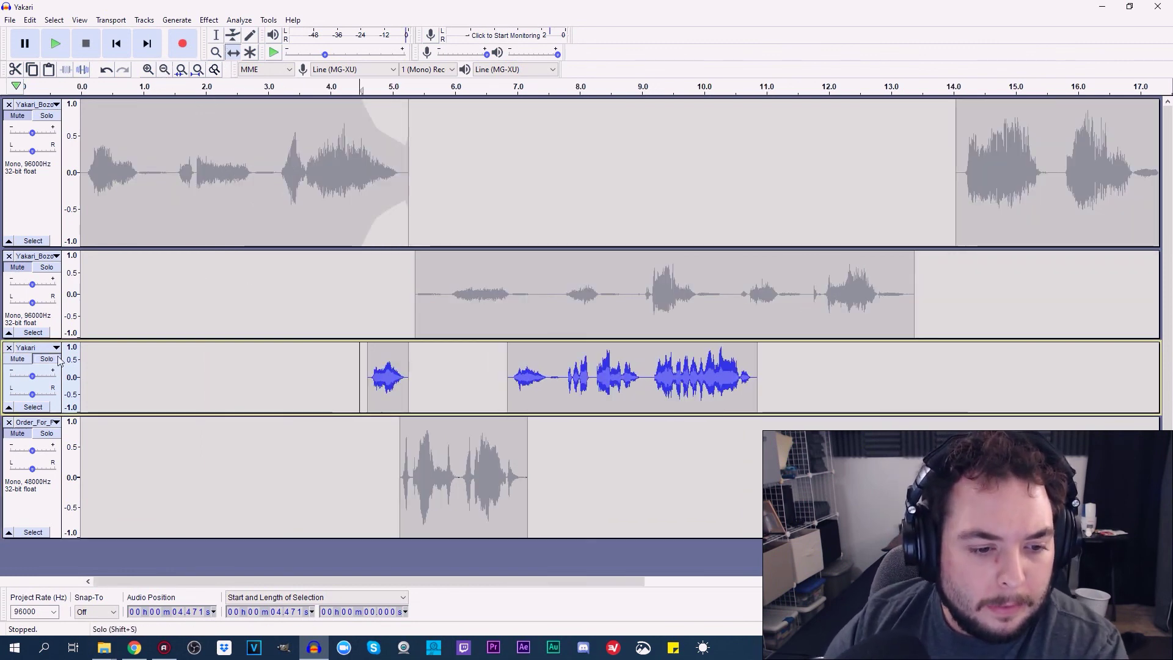
pyautogui.hotkey('ctrl', 'a')
pyautogui.click(127, 45)
pyautogui.click(50, 42)
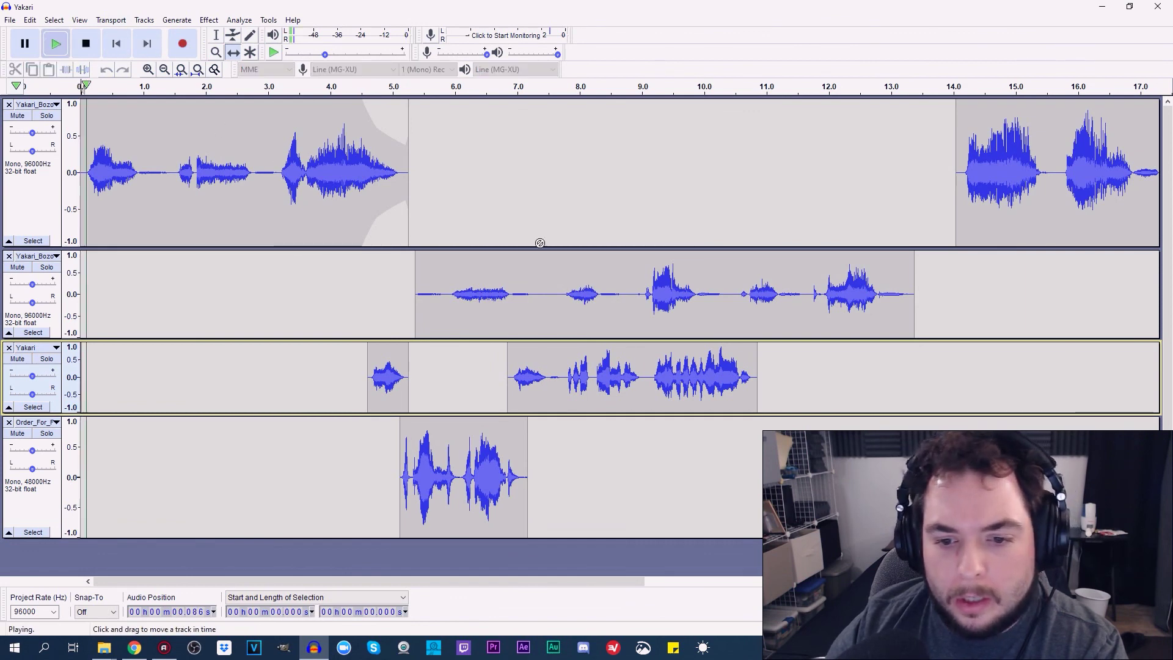
pyautogui.moveTo(32, 285); pyautogui.dragTo(23, 285)
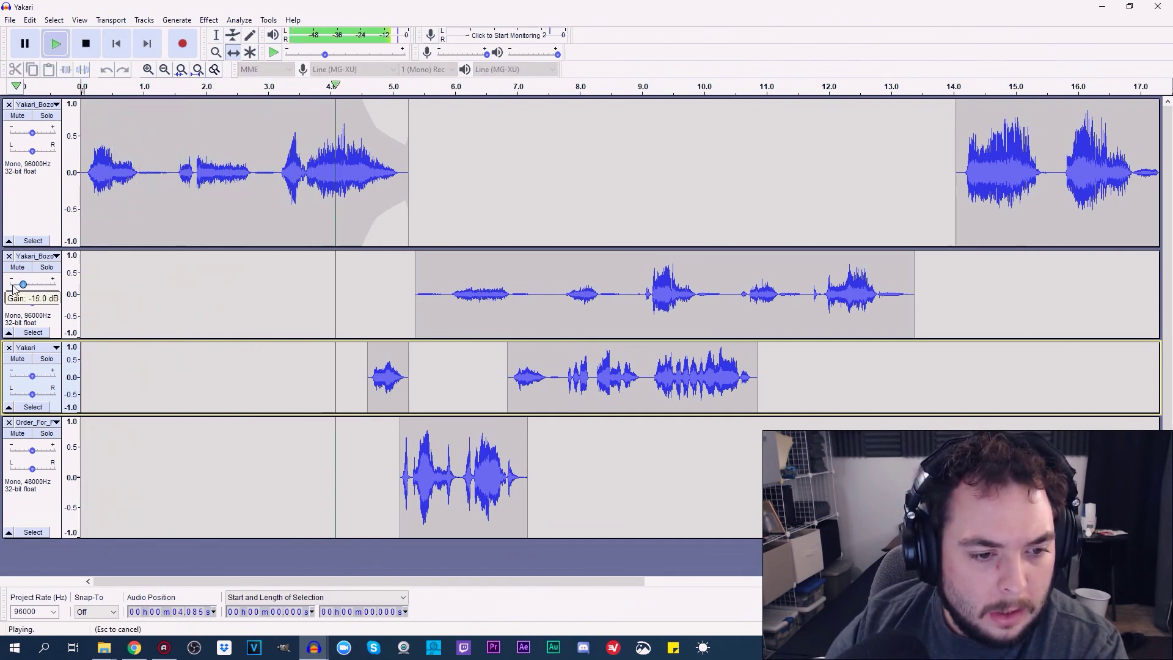
pyautogui.click(115, 291)
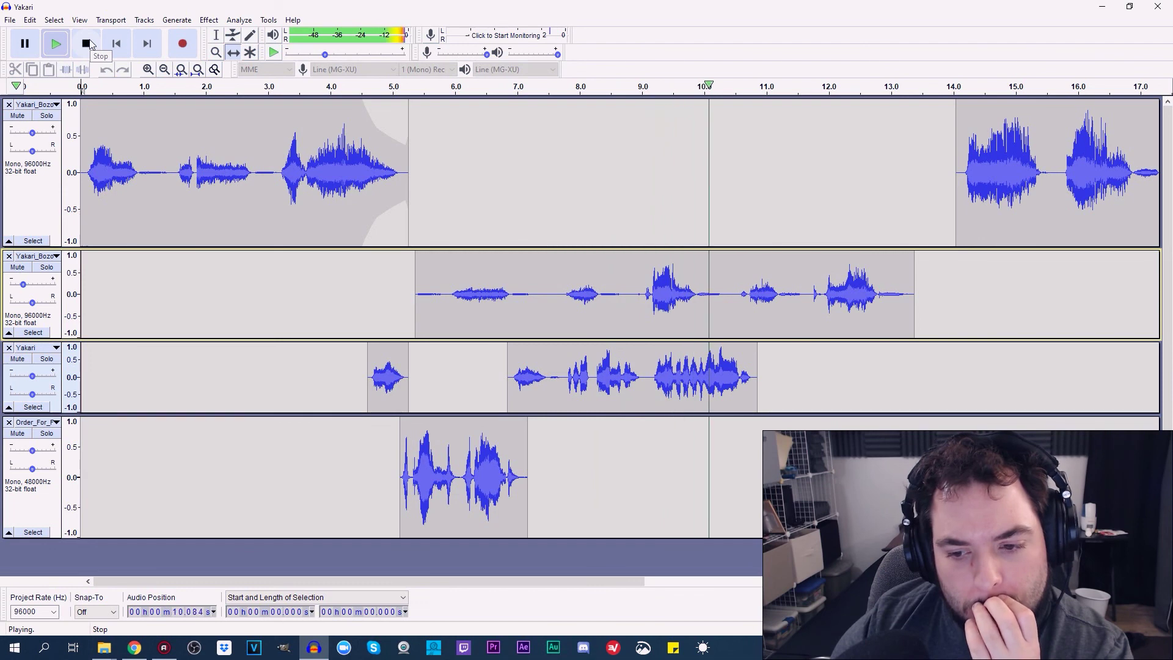
pyautogui.click(90, 43)
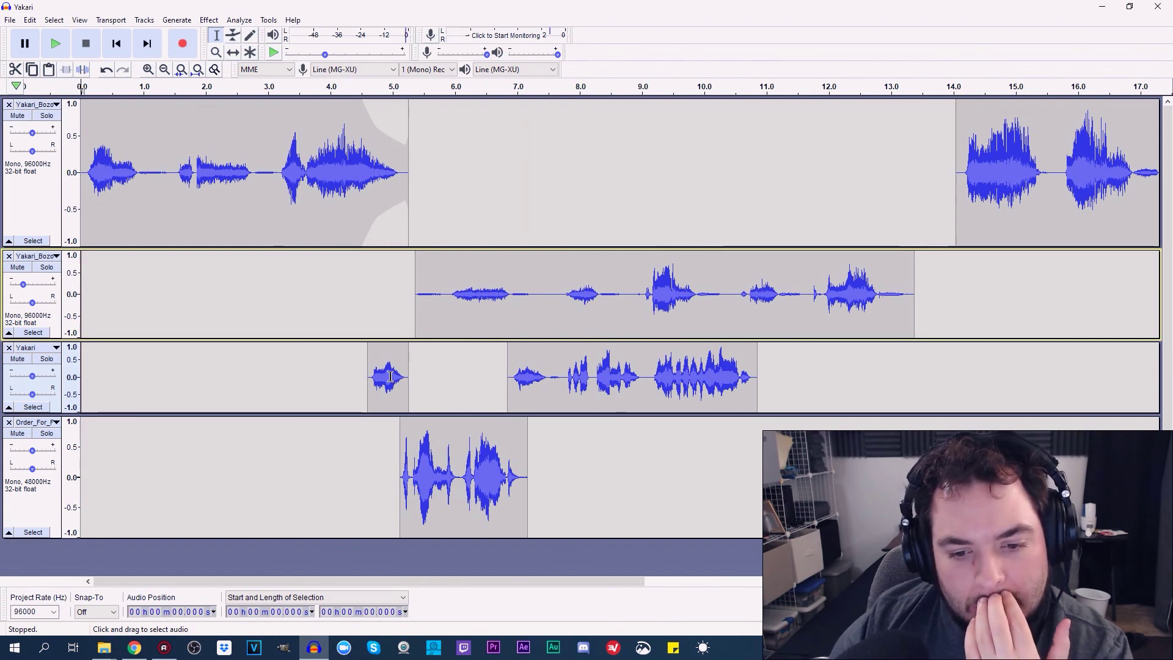
# Delete the short stray clip on the third track
pyautogui.doubleClick(391, 377)
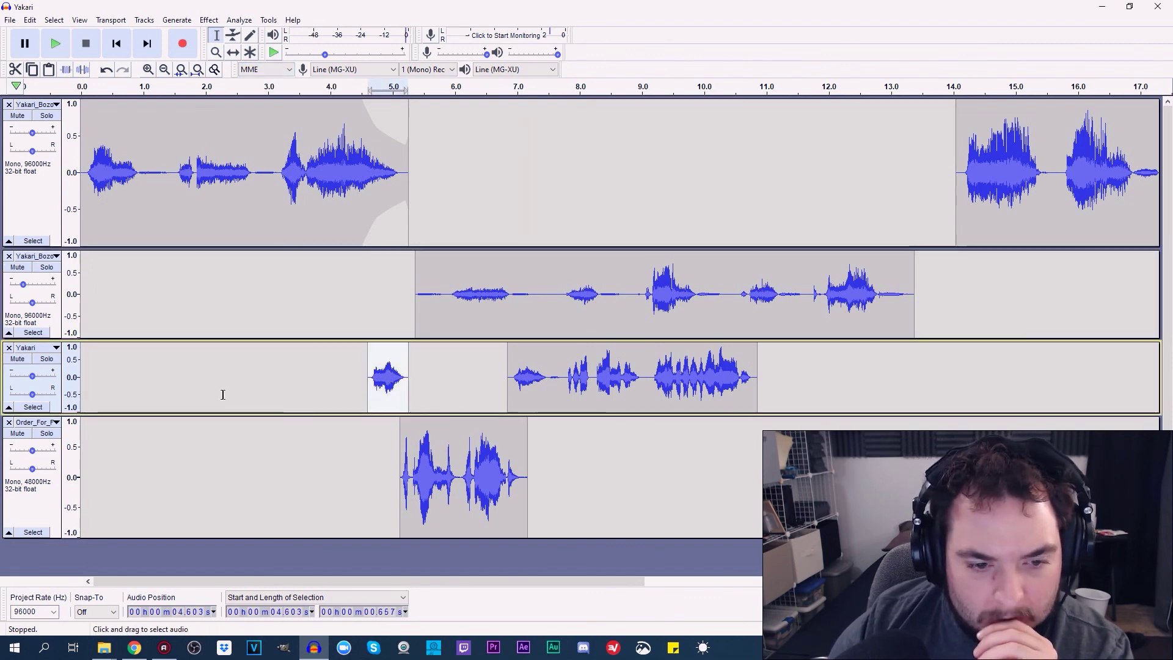
pyautogui.click(11, 20)
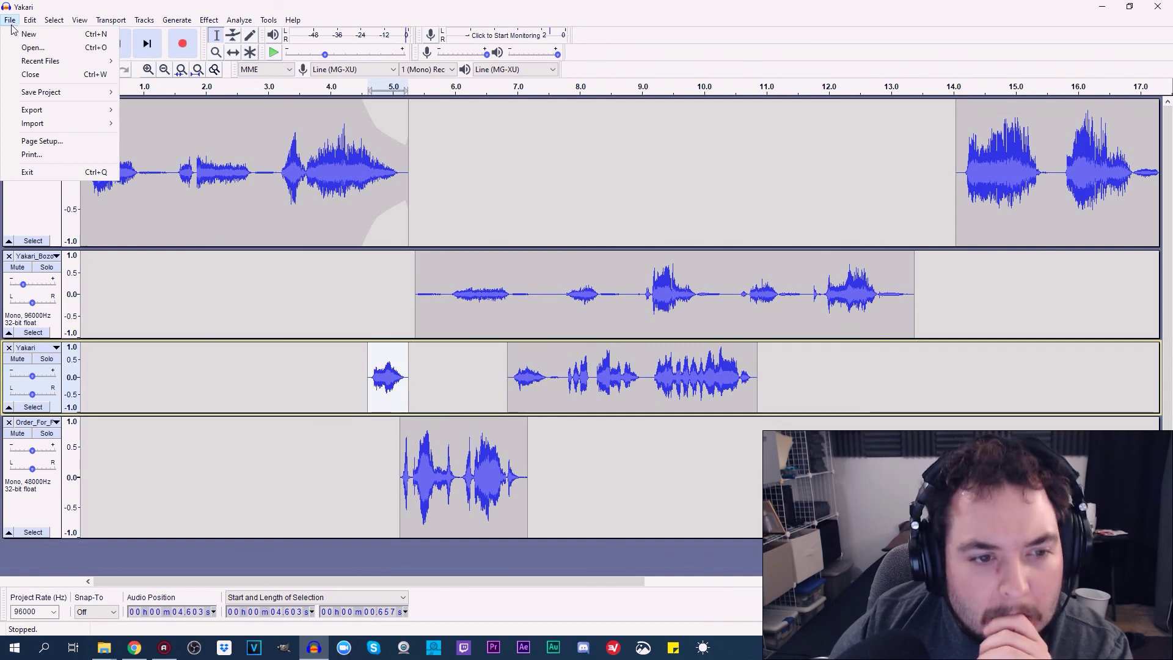
pyautogui.click(12, 24)
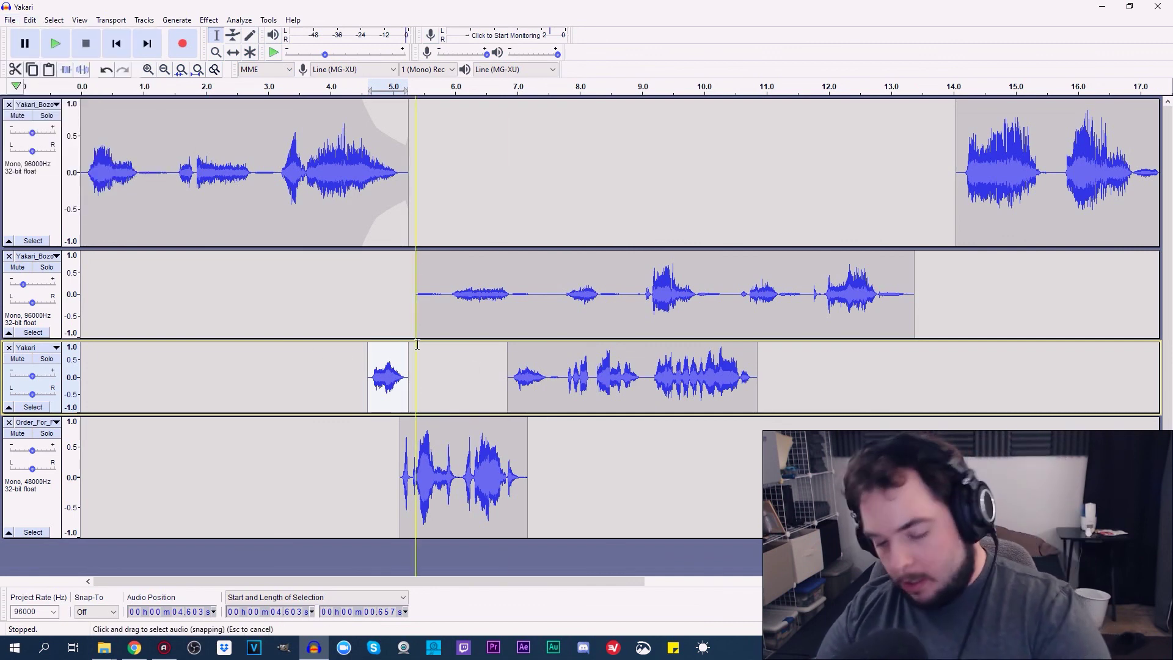
pyautogui.press('Delete')
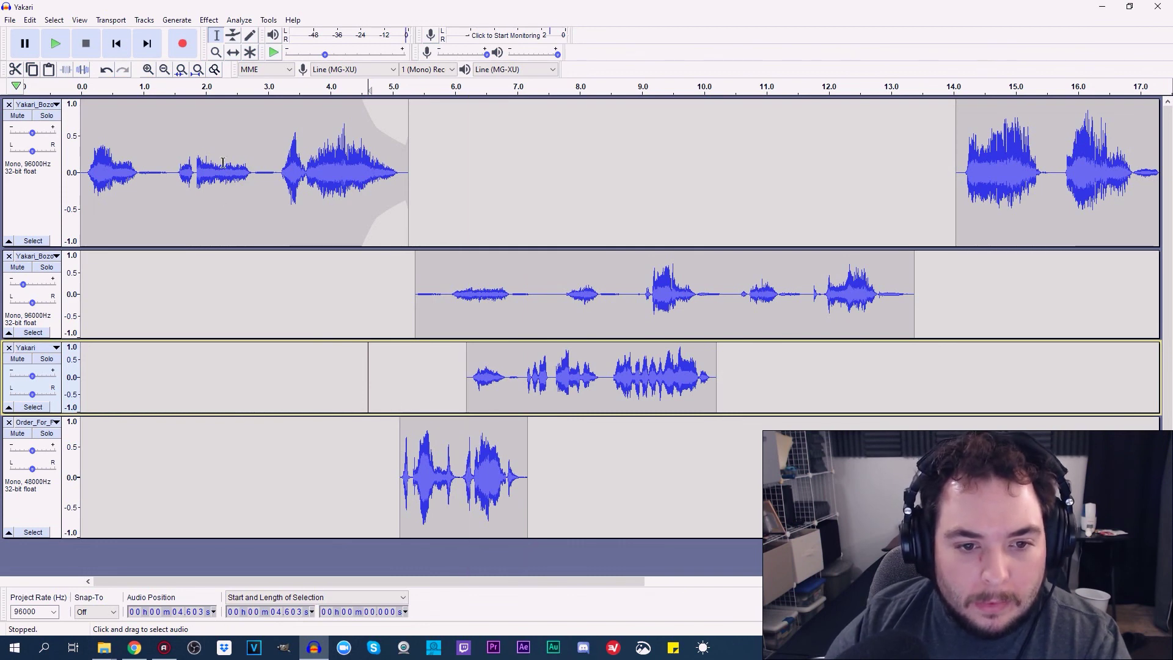
# Preview from about 1.5 s and delete track 1's opening clip tail after 2.775 s
pyautogui.click(172, 166)
pyautogui.press('space')
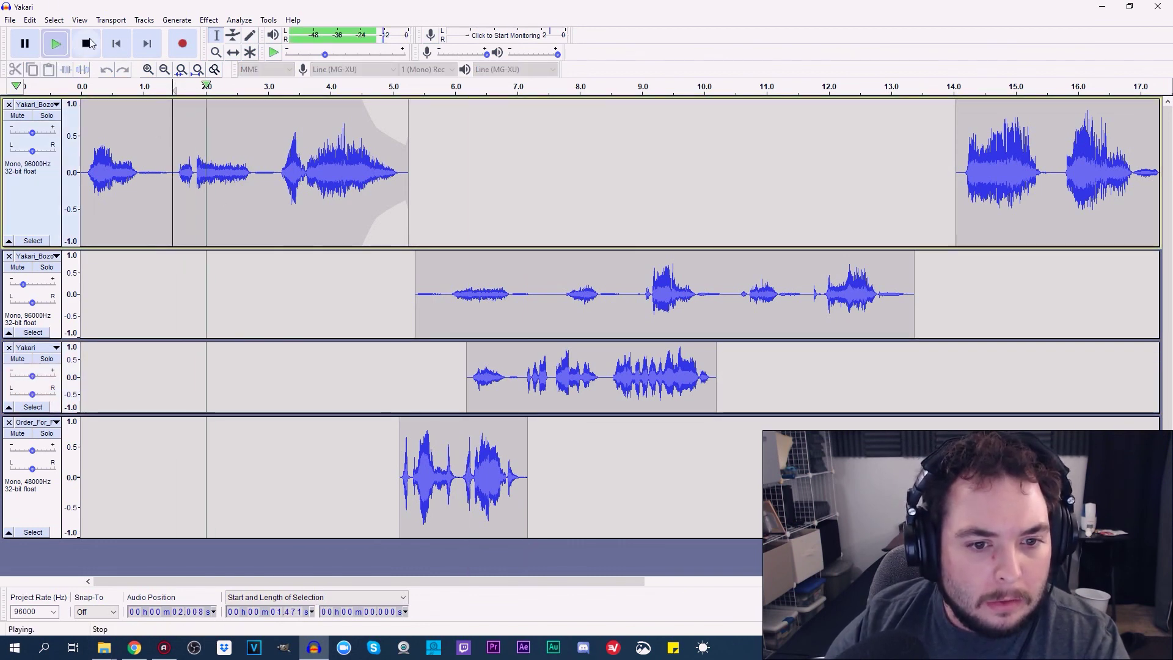
pyautogui.click(86, 43)
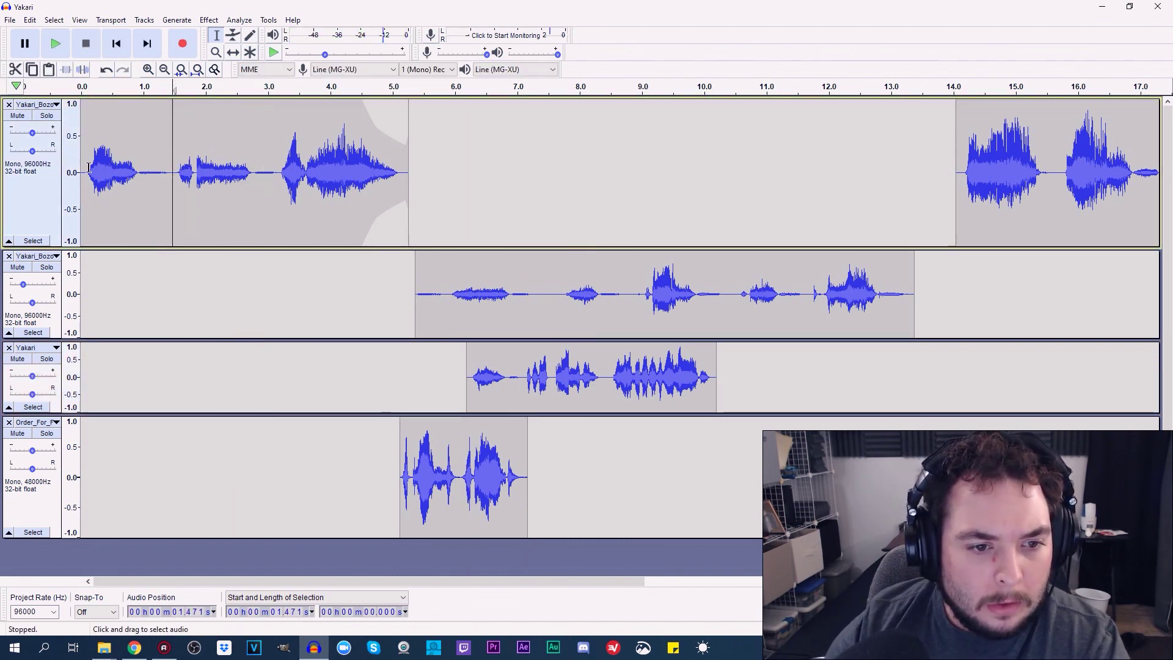
pyautogui.click(55, 43)
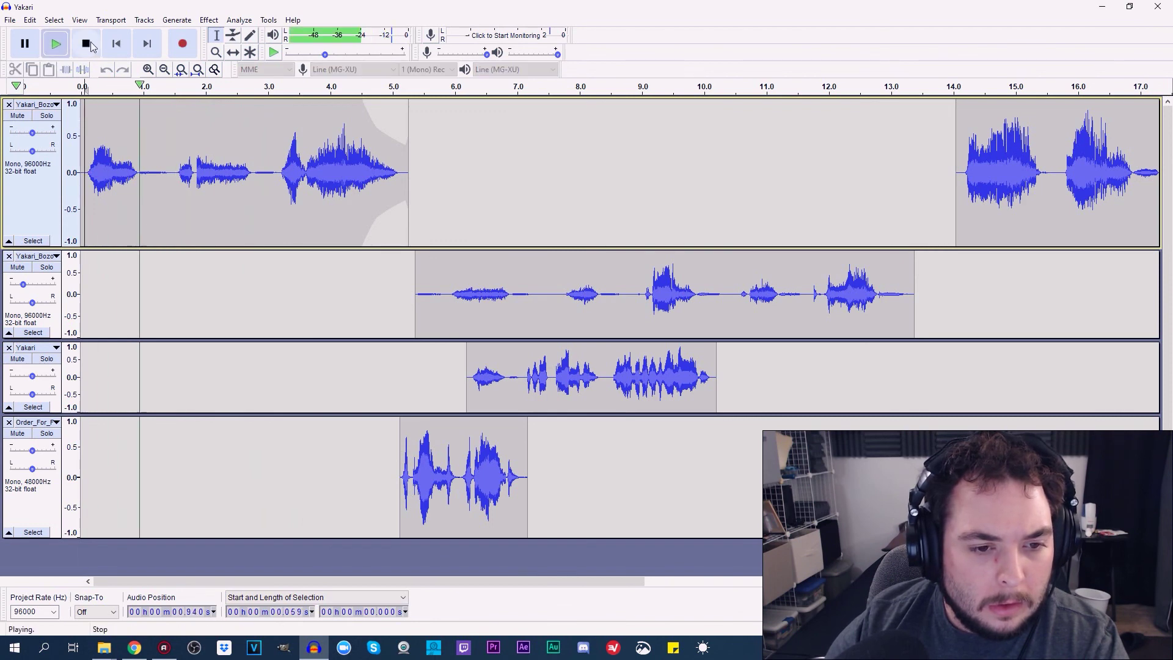
pyautogui.press('space')
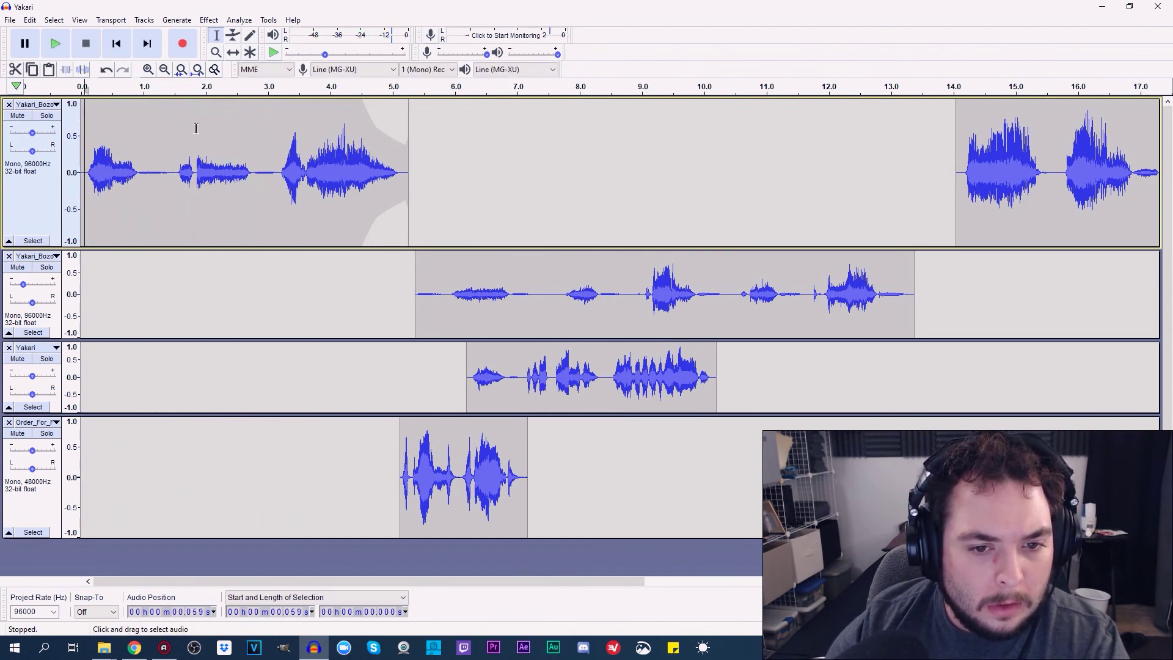
pyautogui.moveTo(254, 173); pyautogui.dragTo(407, 196)
pyautogui.press('Delete')
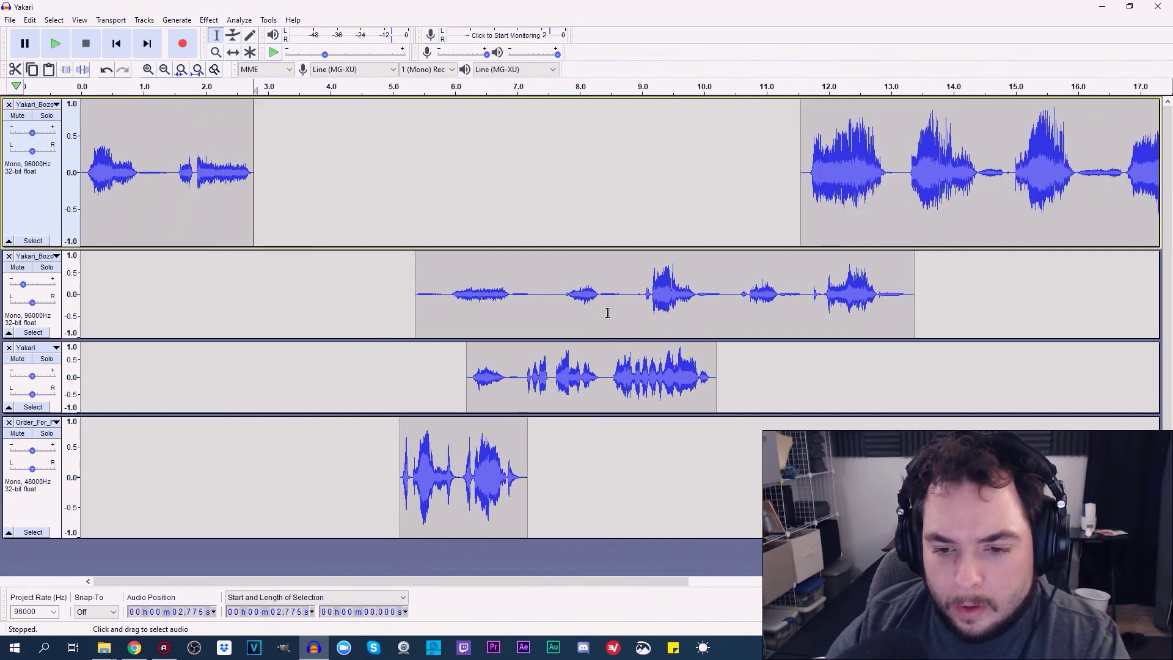
# Butt track 2's clip against the end of track 1's opening clip, near 2.75 s
pyautogui.moveTo(552, 313); pyautogui.dragTo(294, 289)
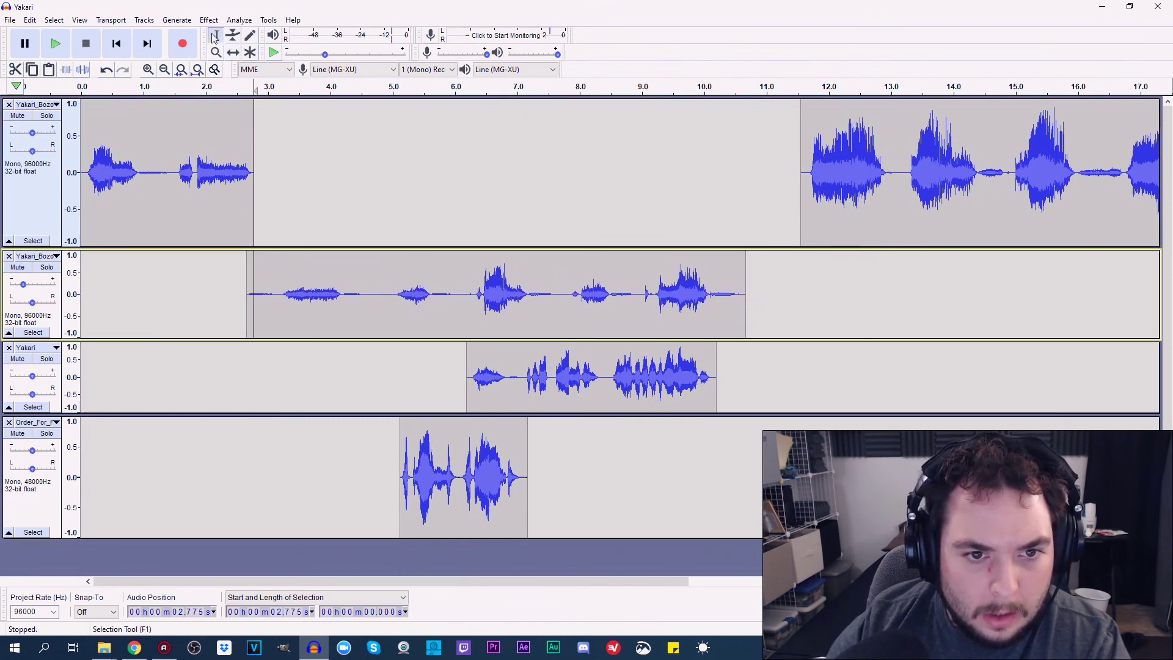
pyautogui.click(249, 263)
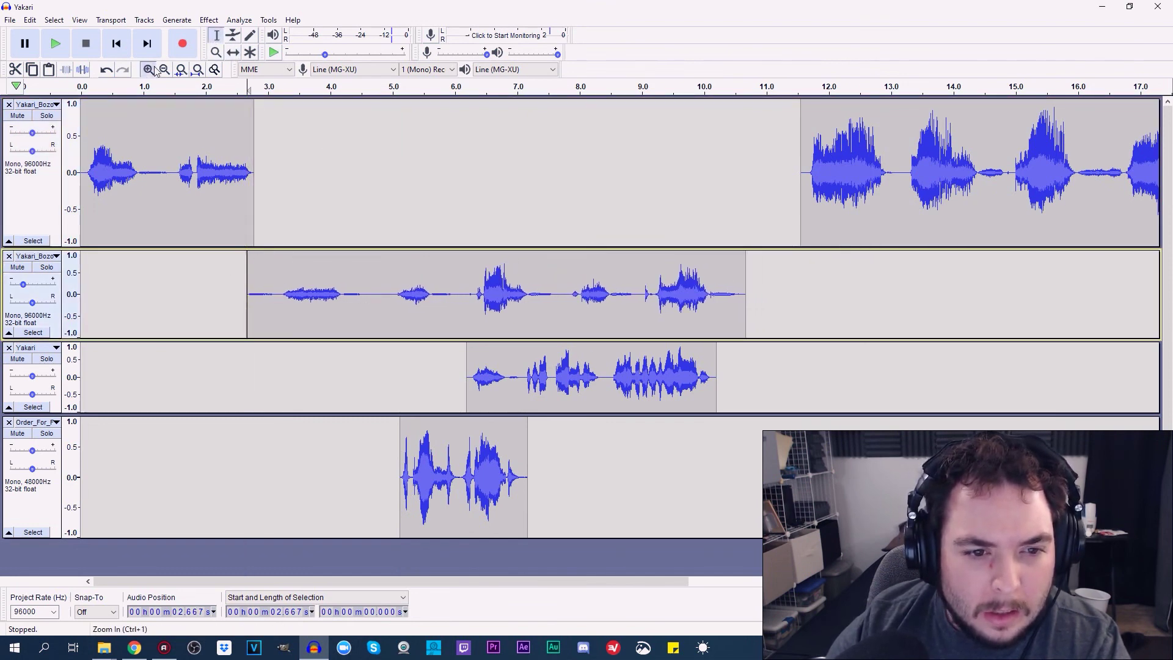
pyautogui.hotkey('ctrl', '1')
pyautogui.hotkey('ctrl', '1')
pyautogui.click(630, 216)
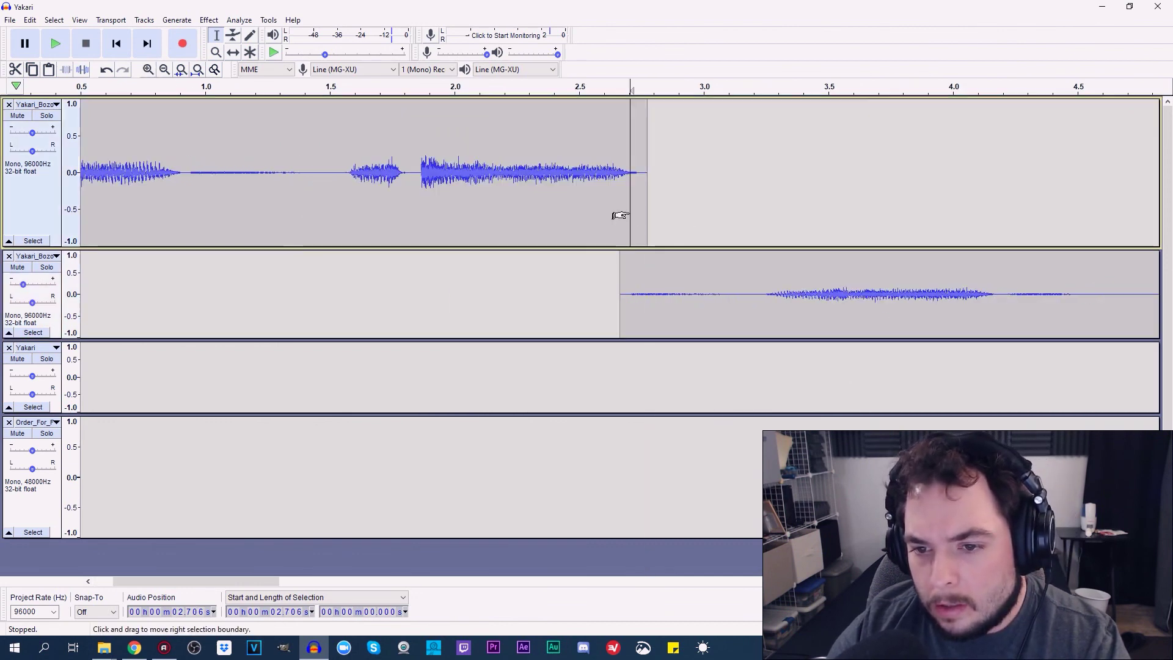
pyautogui.click(639, 171)
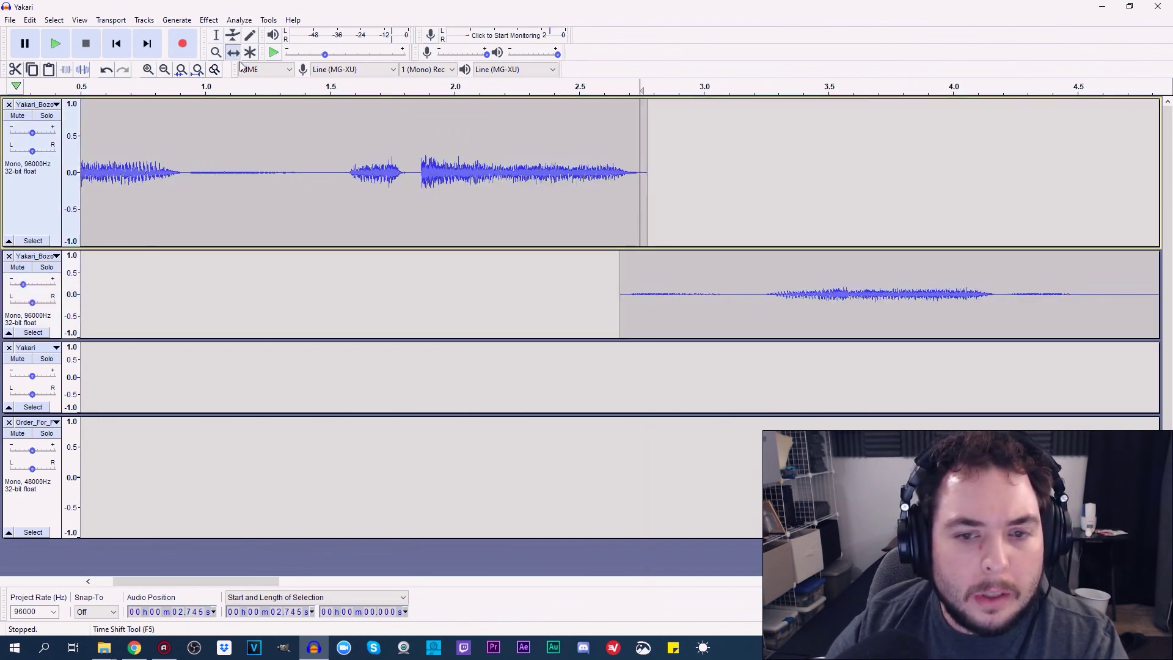
pyautogui.moveTo(683, 296); pyautogui.dragTo(704, 293)
# Move track 4's clip earlier so it starts alongside track 2's clip
pyautogui.click(165, 69)
pyautogui.click(165, 69)
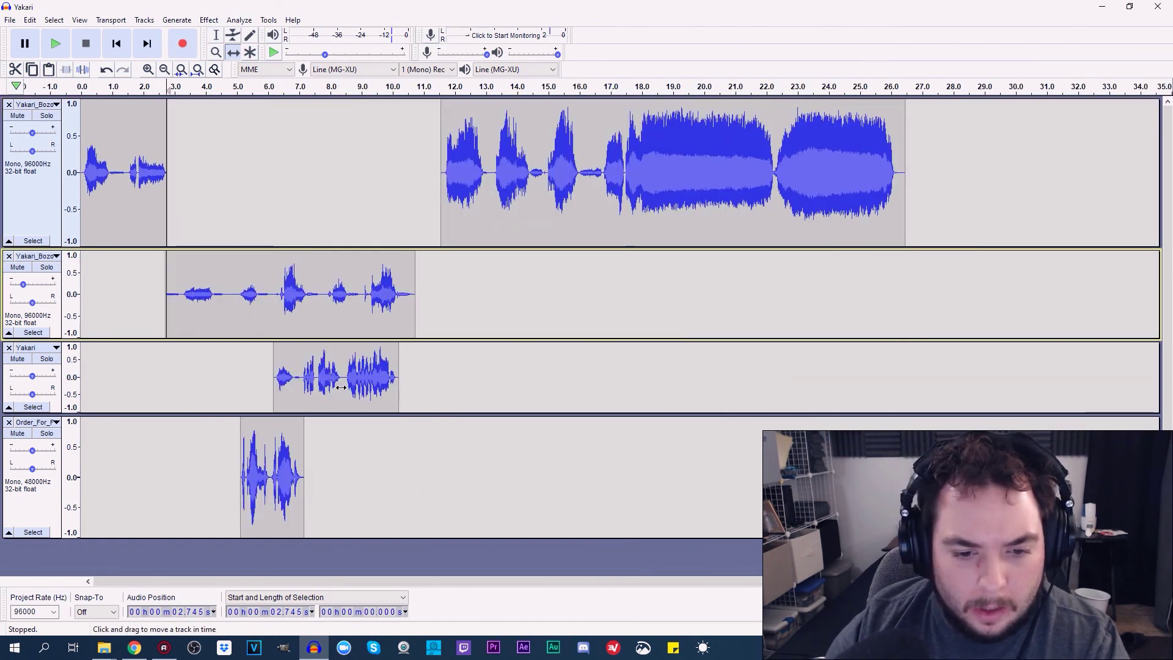
pyautogui.moveTo(273, 468)
pyautogui.mouseDown()
pyautogui.moveTo(174, 468)
pyautogui.moveTo(200, 468)
pyautogui.mouseUp()
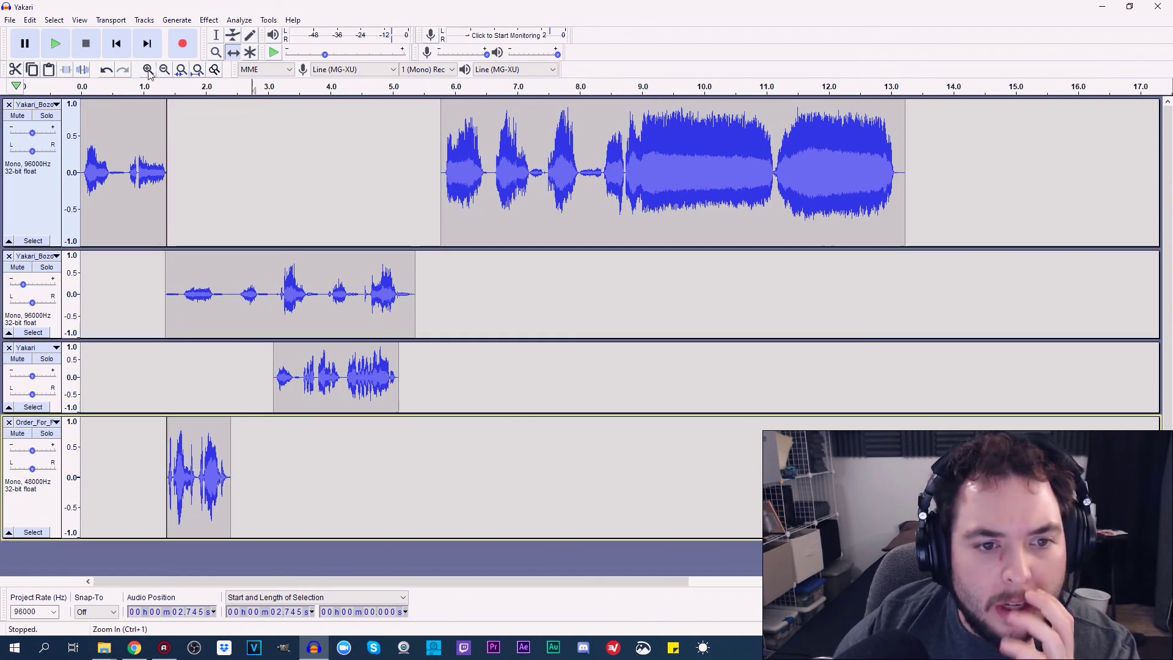
pyautogui.click(148, 69)
pyautogui.click(148, 69)
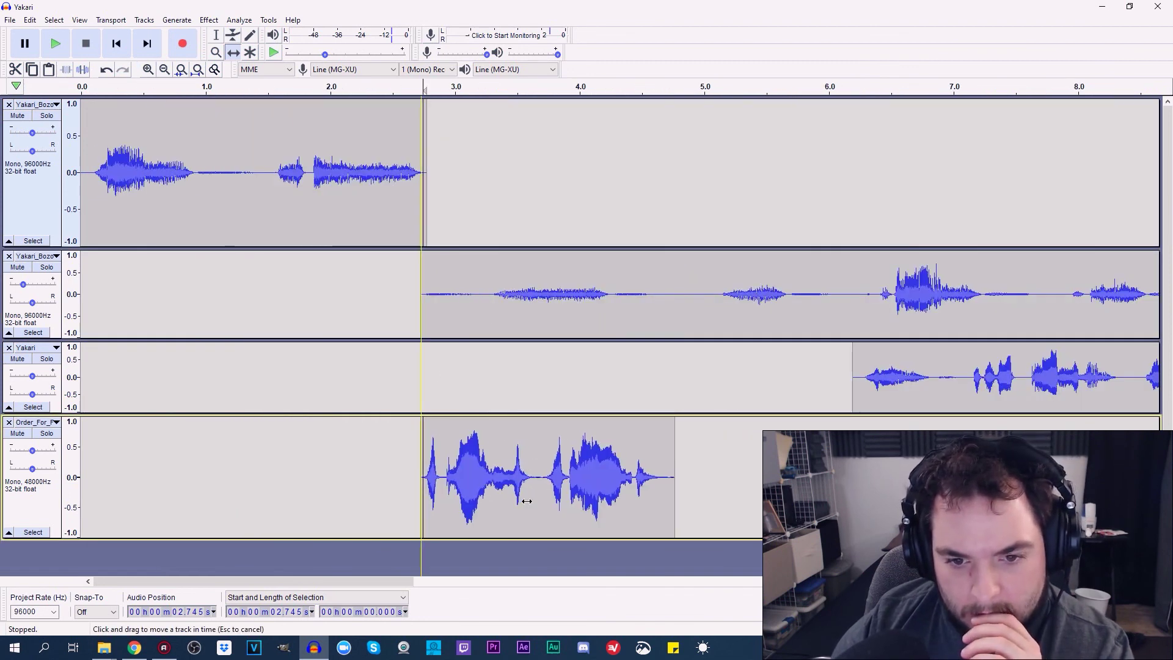
# Shift track 4's clip a little earlier and play the opening from about 1.4 s
pyautogui.moveTo(526, 501); pyautogui.dragTo(501, 511)
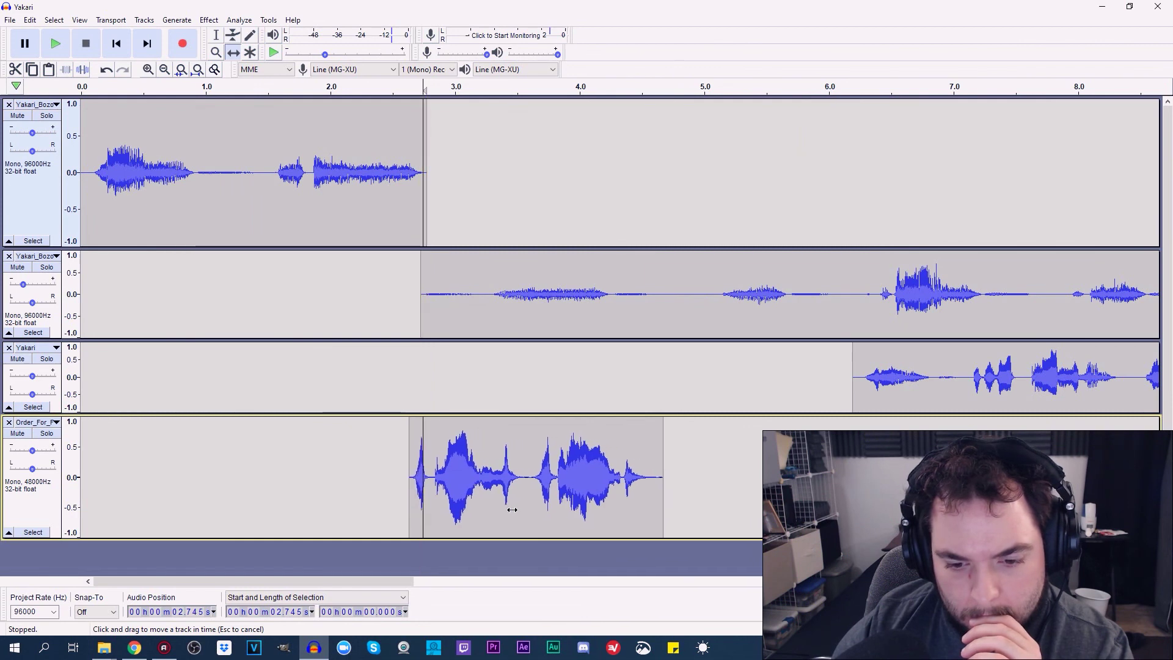
pyautogui.moveTo(500, 511); pyautogui.dragTo(480, 513)
pyautogui.click(216, 35)
pyautogui.click(257, 153)
pyautogui.click(55, 44)
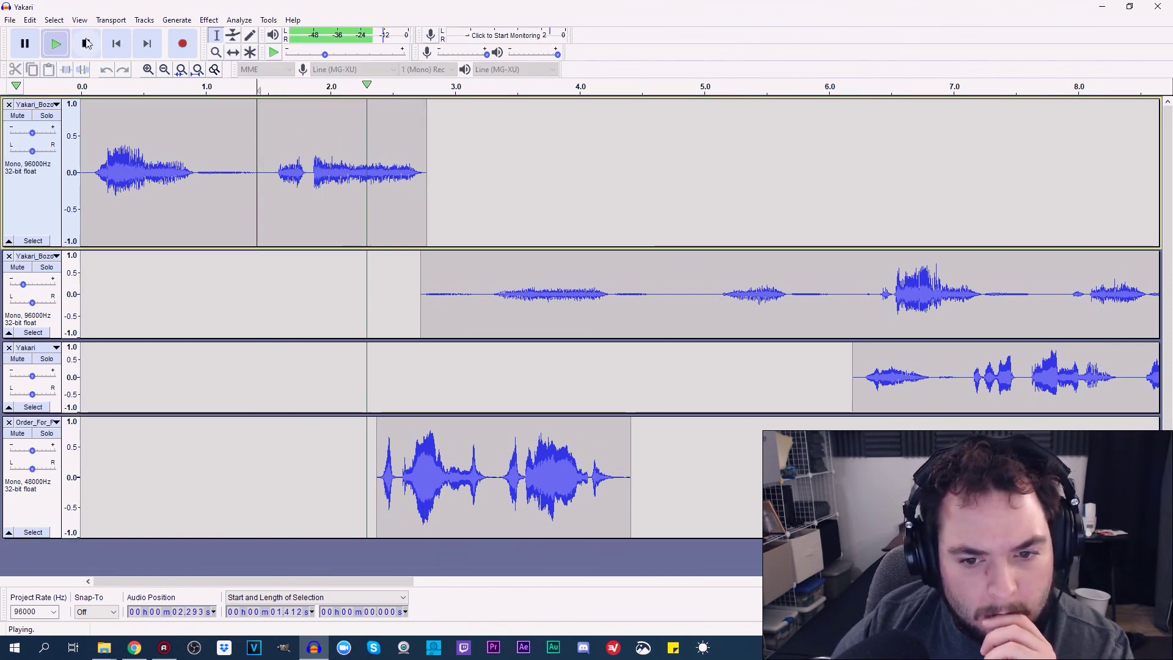
pyautogui.click(86, 42)
# Nudge track 4's clip slightly later, replay from 1.25 s, and place track 3's clip after it
pyautogui.click(444, 476)
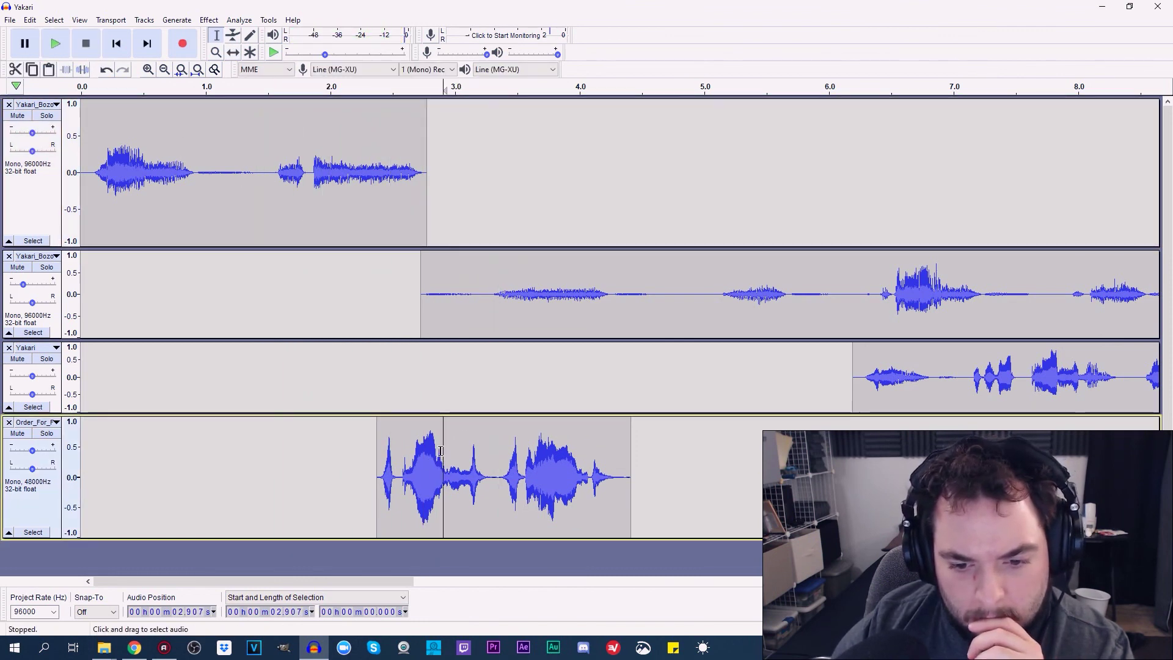
pyautogui.click(232, 55)
pyautogui.moveTo(465, 470); pyautogui.dragTo(479, 471)
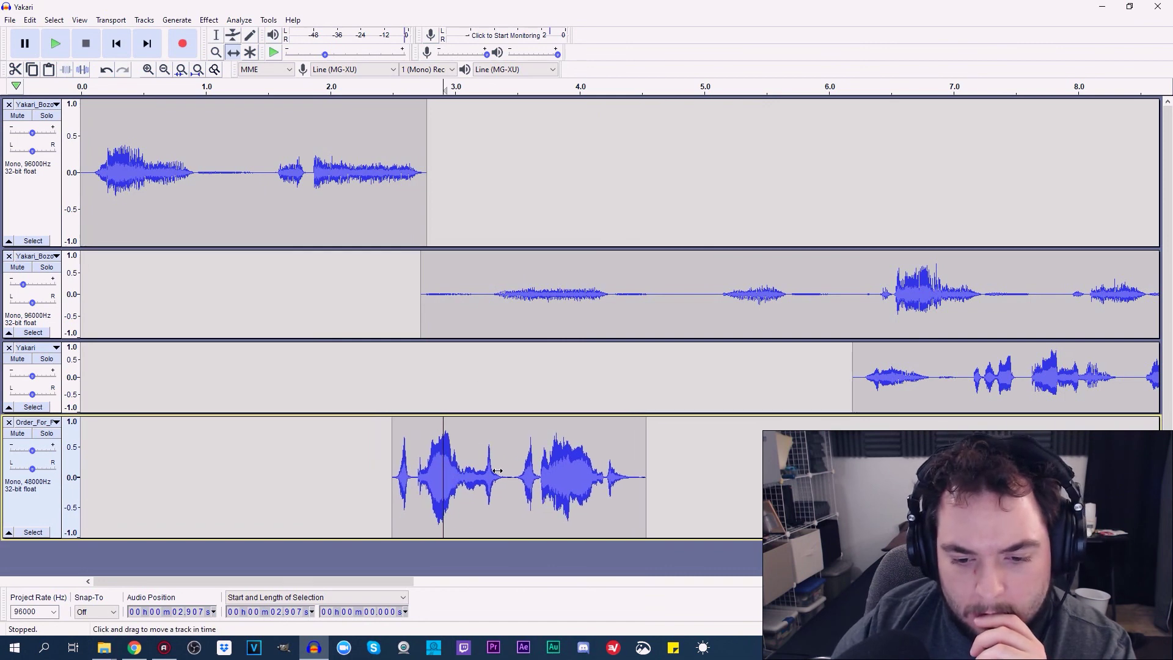
pyautogui.click(216, 34)
pyautogui.click(237, 183)
pyautogui.click(55, 43)
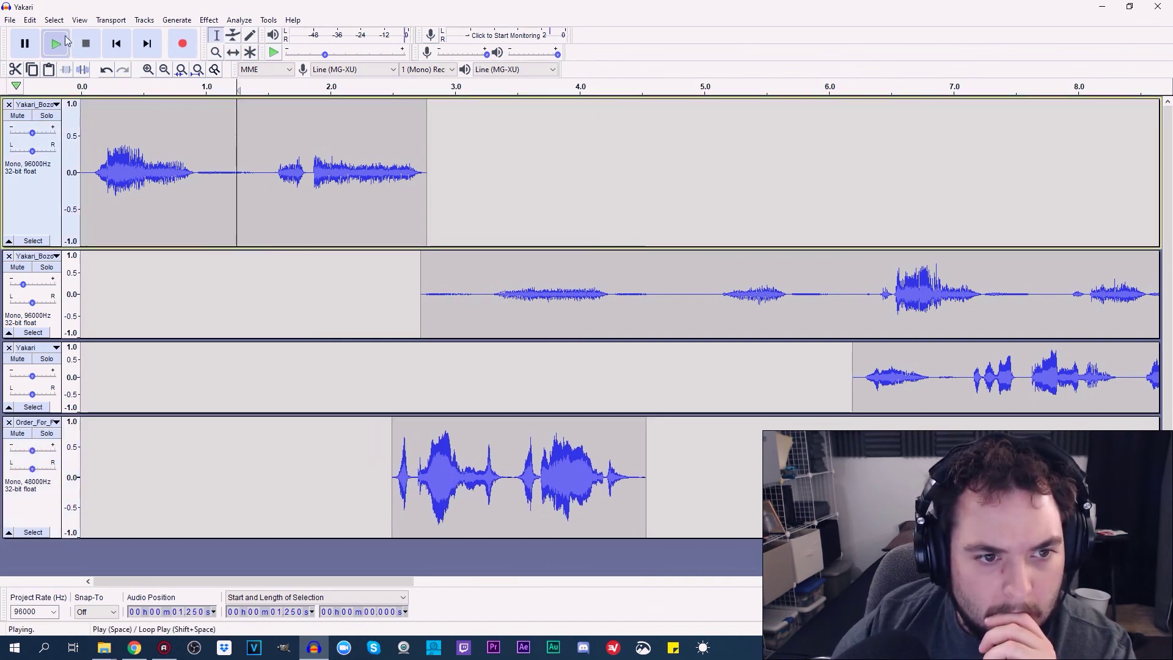
pyautogui.click(164, 69)
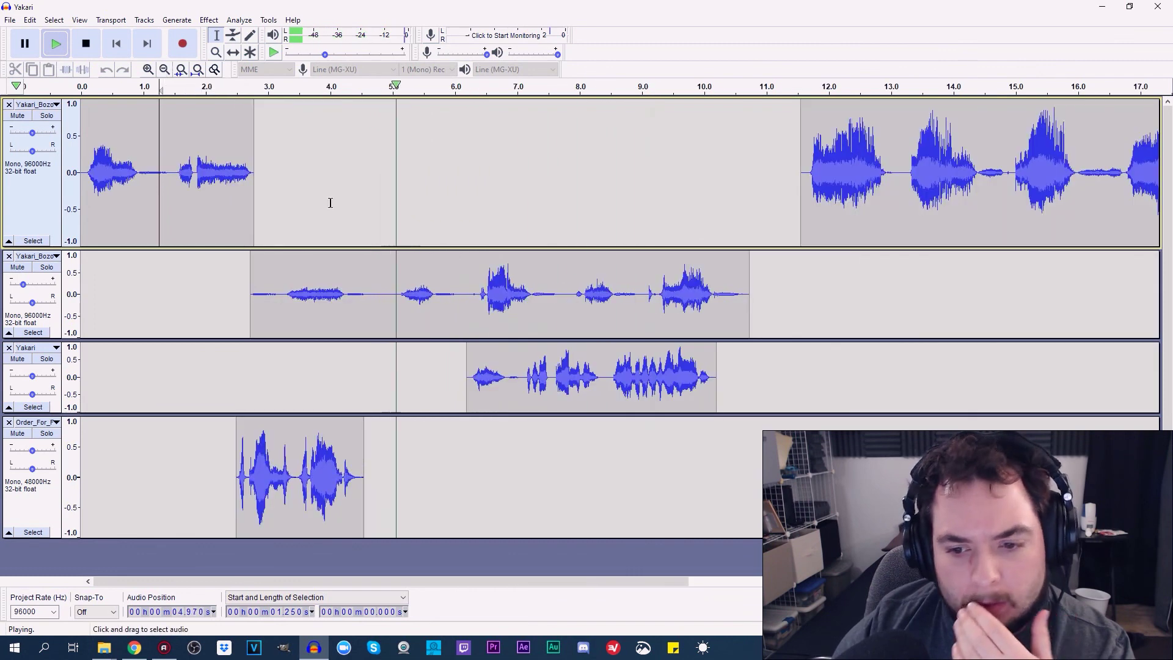
pyautogui.click(98, 46)
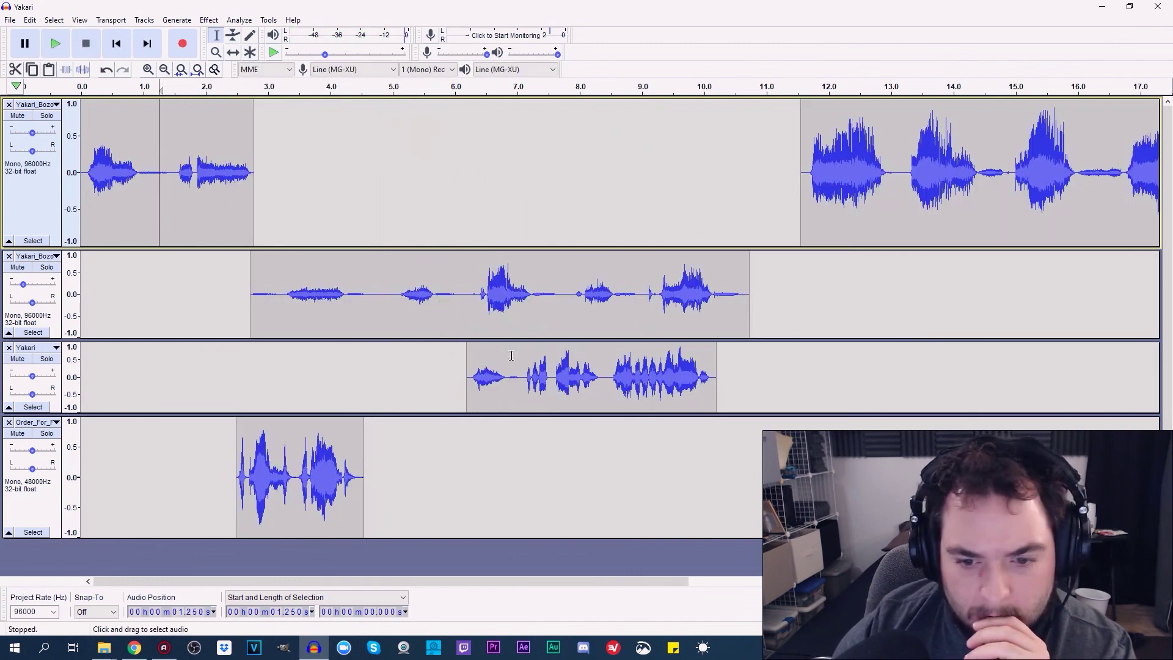
pyautogui.click(233, 52)
pyautogui.moveTo(595, 391); pyautogui.dragTo(477, 390)
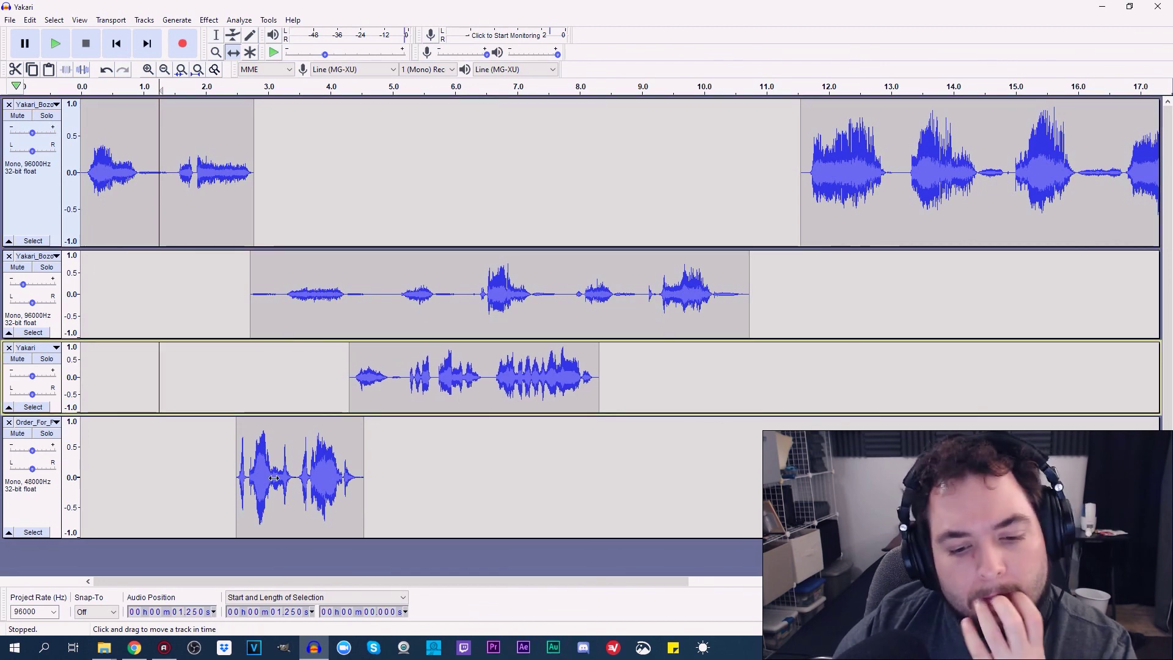
pyautogui.click(12, 455)
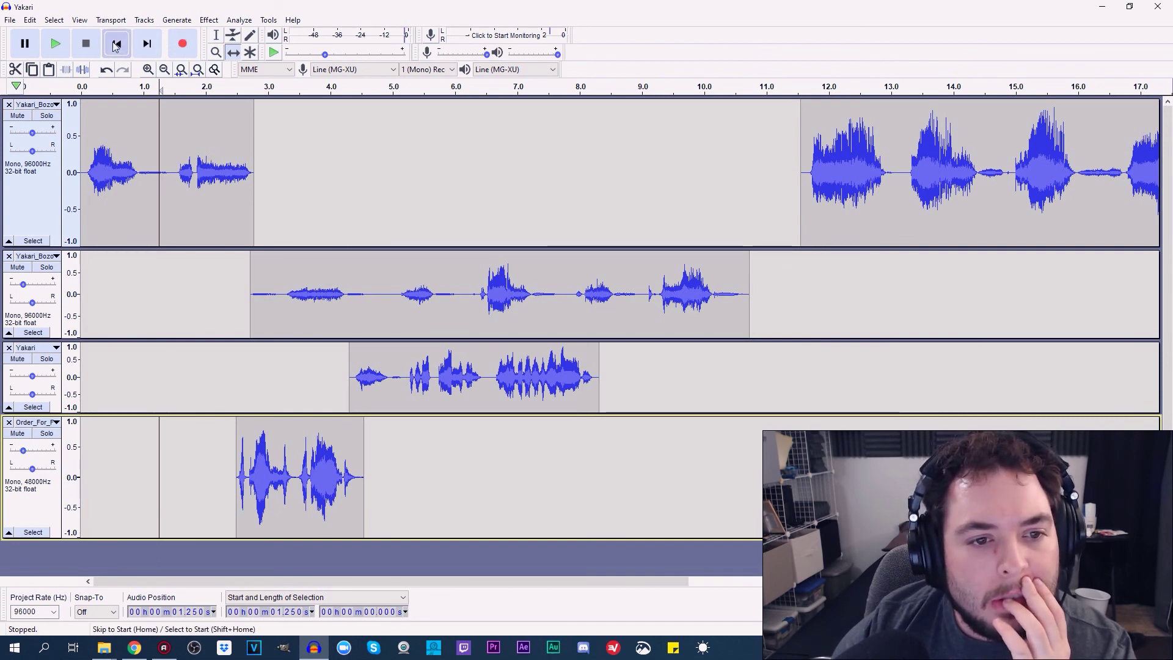
pyautogui.click(116, 44)
pyautogui.press('space')
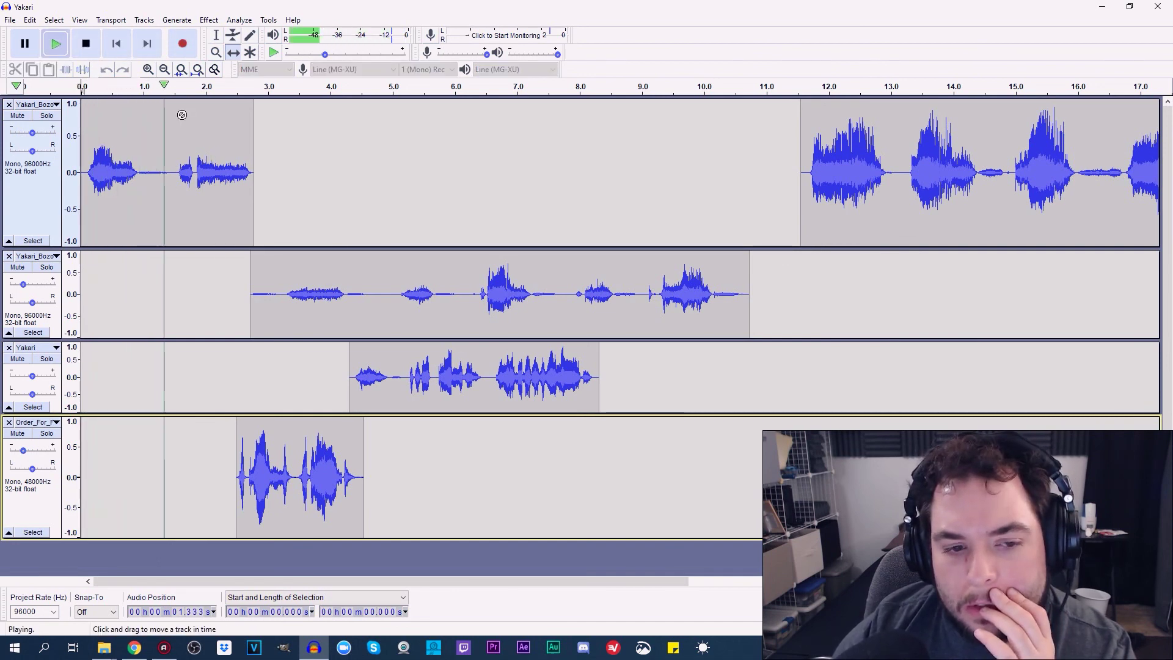
pyautogui.click(86, 43)
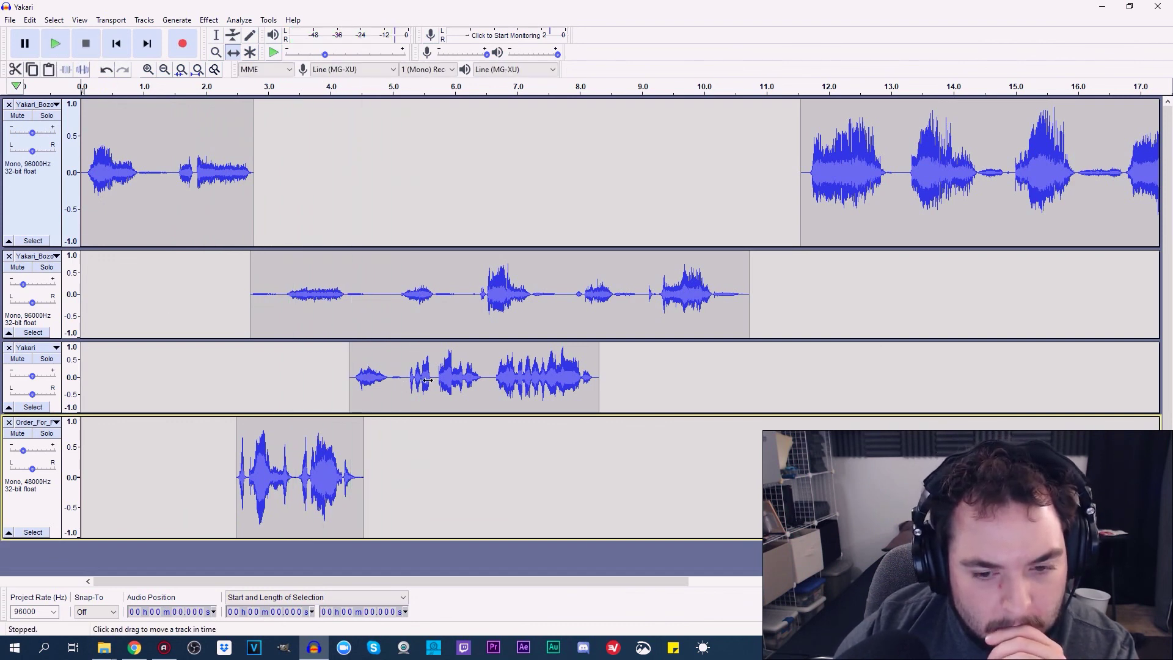
pyautogui.click(33, 377)
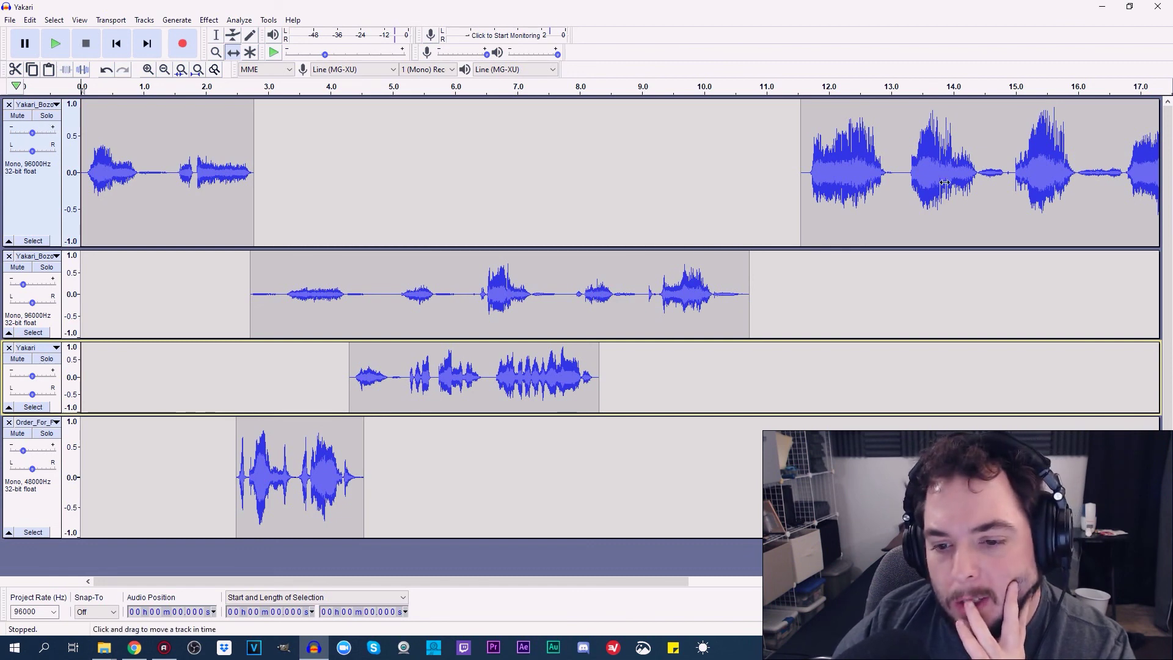
# Slide track 1's later clip to about 6.4 s, solo the track, and play it
pyautogui.moveTo(947, 182); pyautogui.dragTo(619, 182)
pyautogui.click(47, 115)
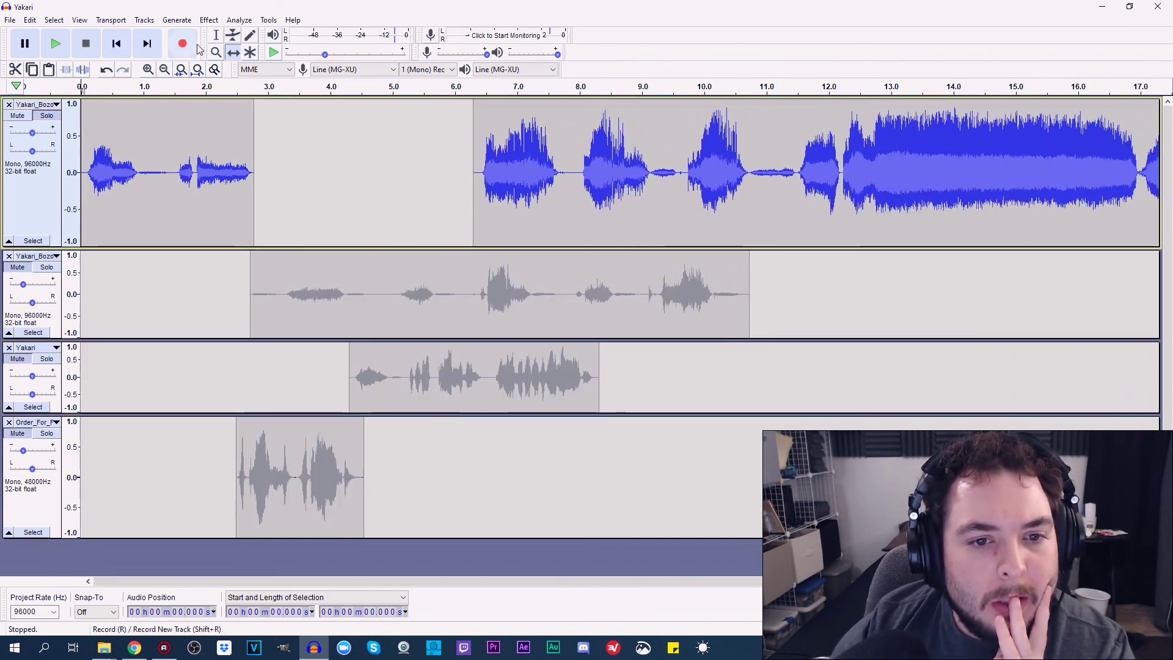
pyautogui.press('F1')
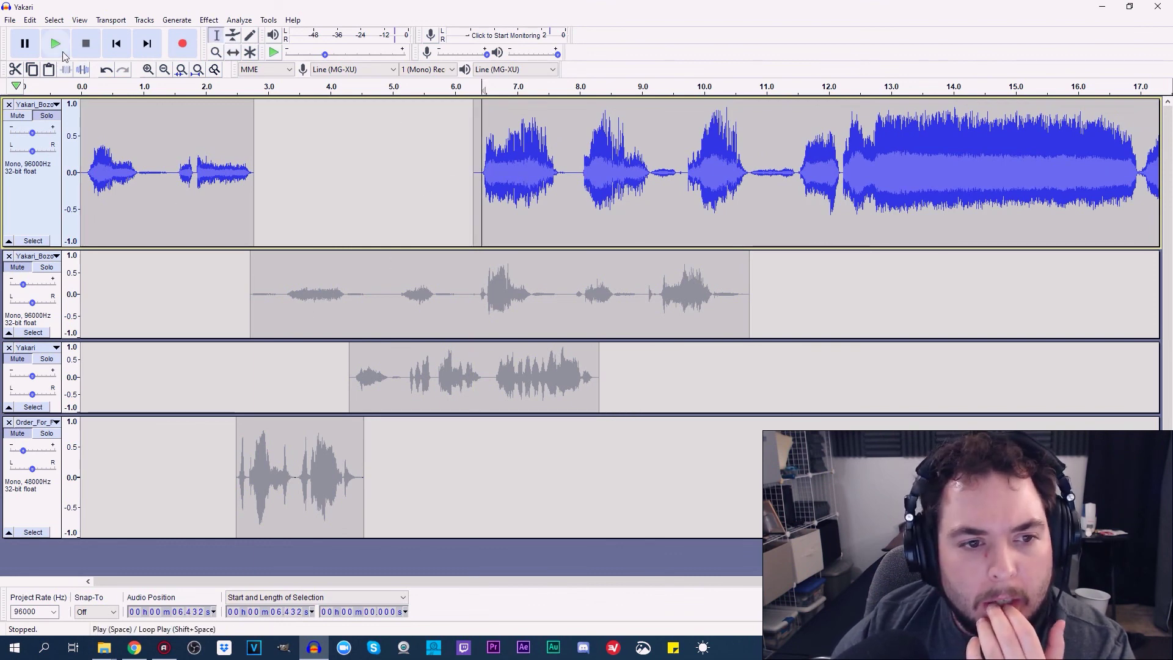
pyautogui.click(55, 44)
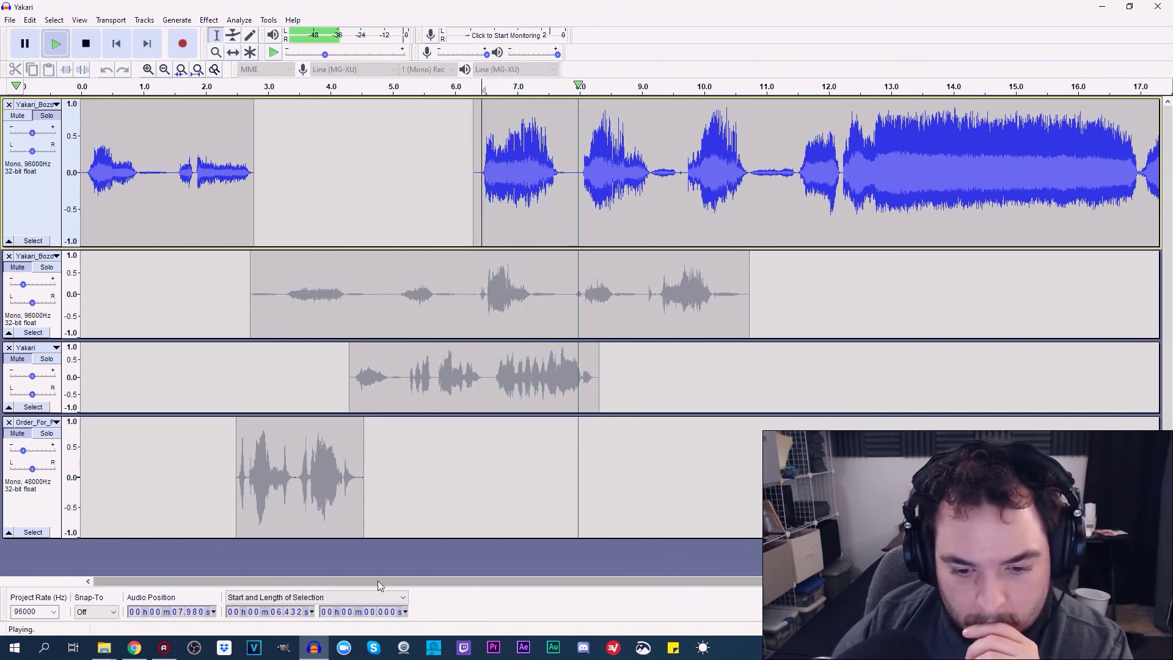
pyautogui.moveTo(382, 581); pyautogui.dragTo(498, 597)
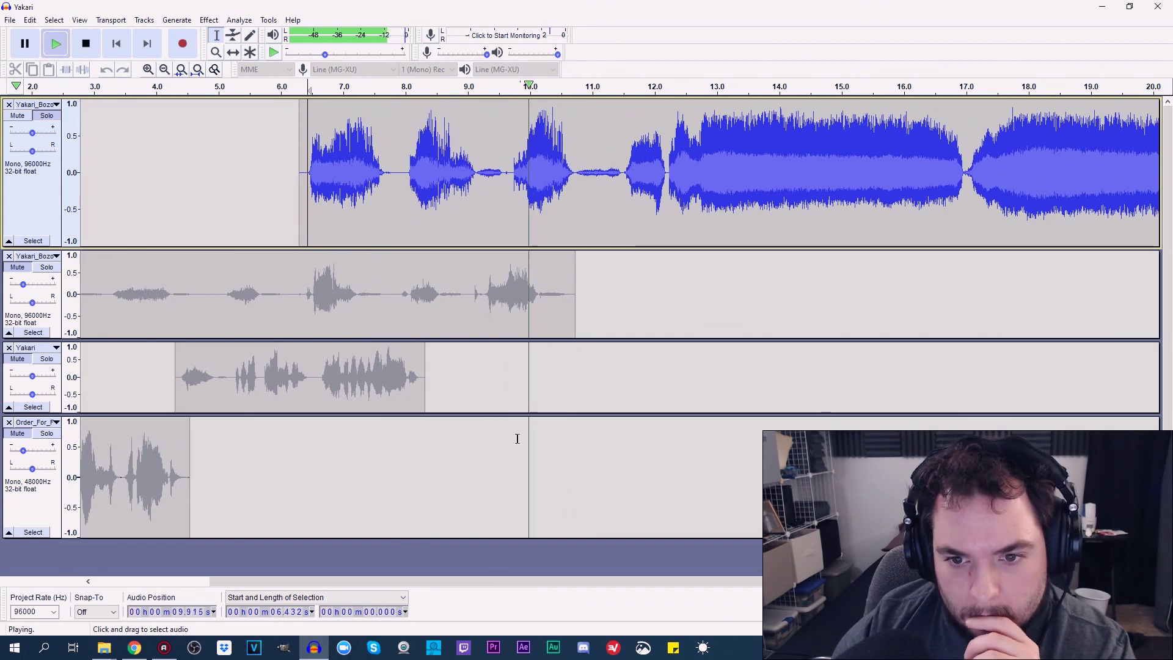
pyautogui.press('space')
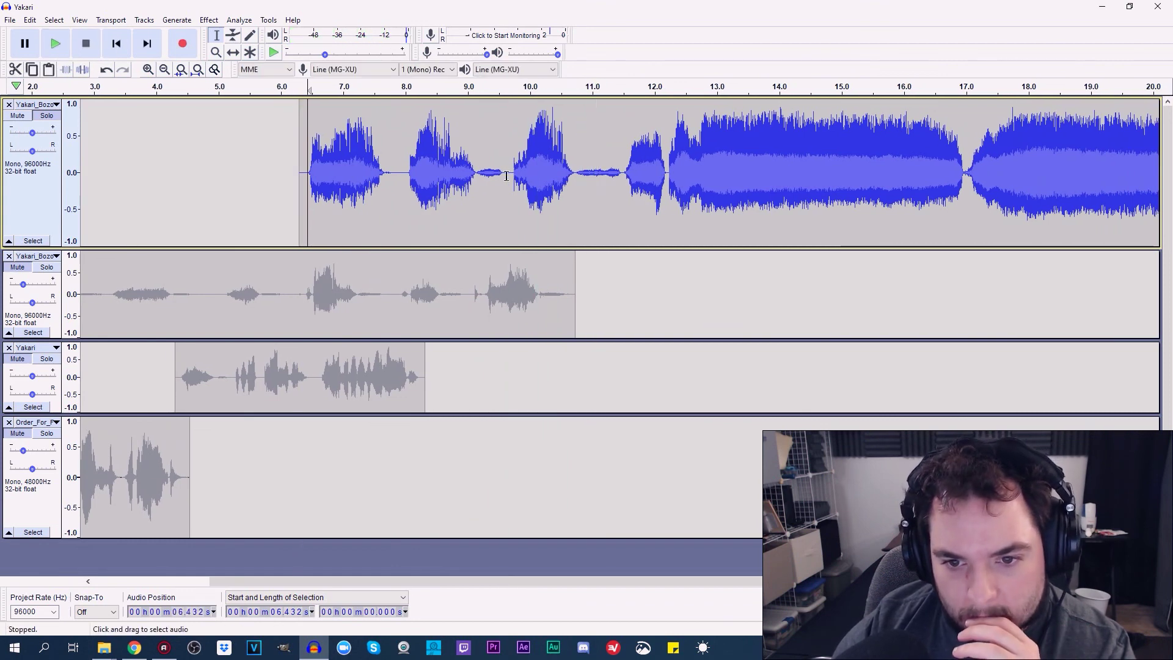
# Delete the 6.3–8 s passage from the top track
pyautogui.moveTo(509, 173); pyautogui.dragTo(398, 179)
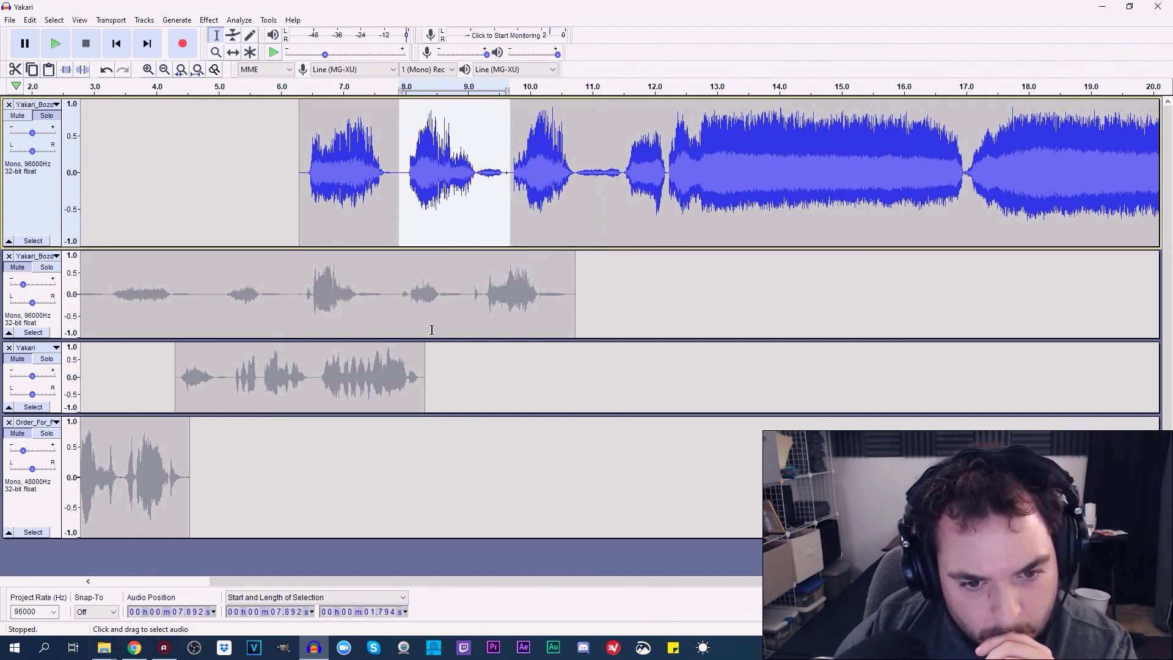
pyautogui.moveTo(459, 578); pyautogui.dragTo(352, 516)
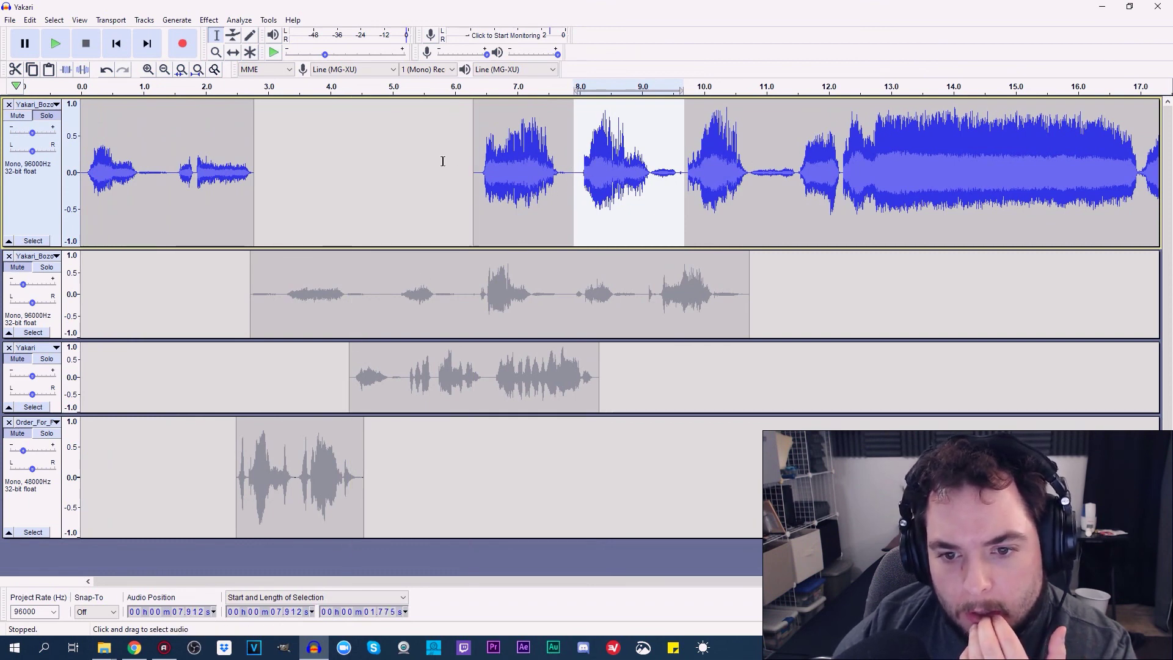
pyautogui.moveTo(475, 174); pyautogui.dragTo(577, 195)
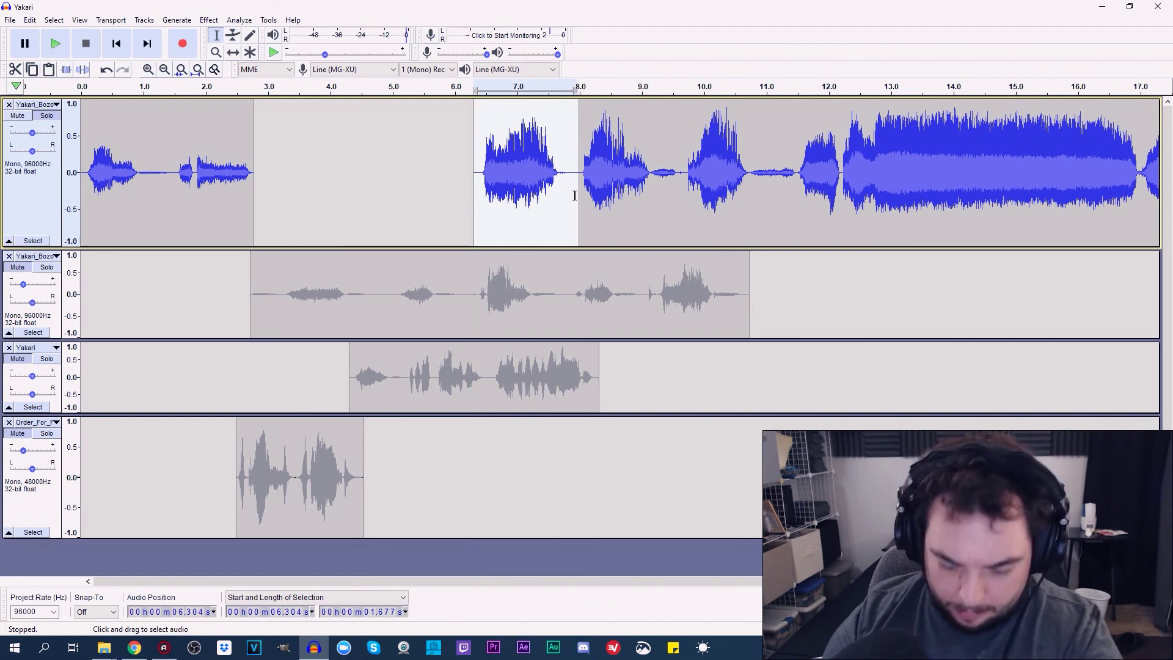
pyautogui.press('Delete')
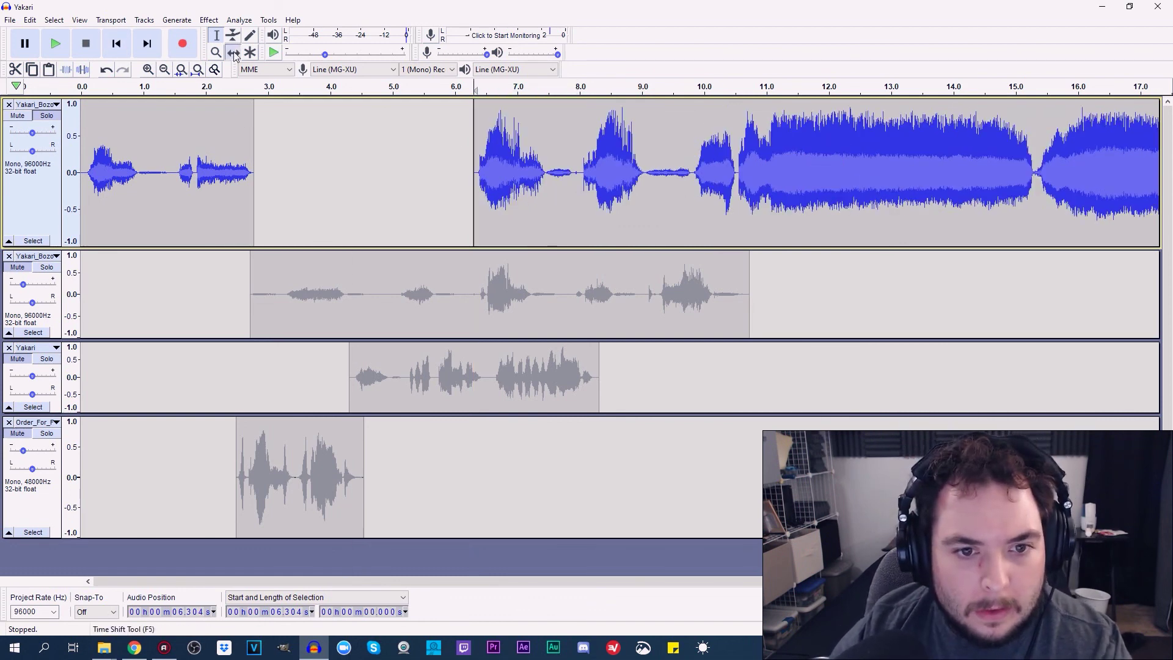
# Slide the remaining top-track audio right to about 8.4 s, level with the third track's clip end
pyautogui.moveTo(550, 209); pyautogui.dragTo(613, 205)
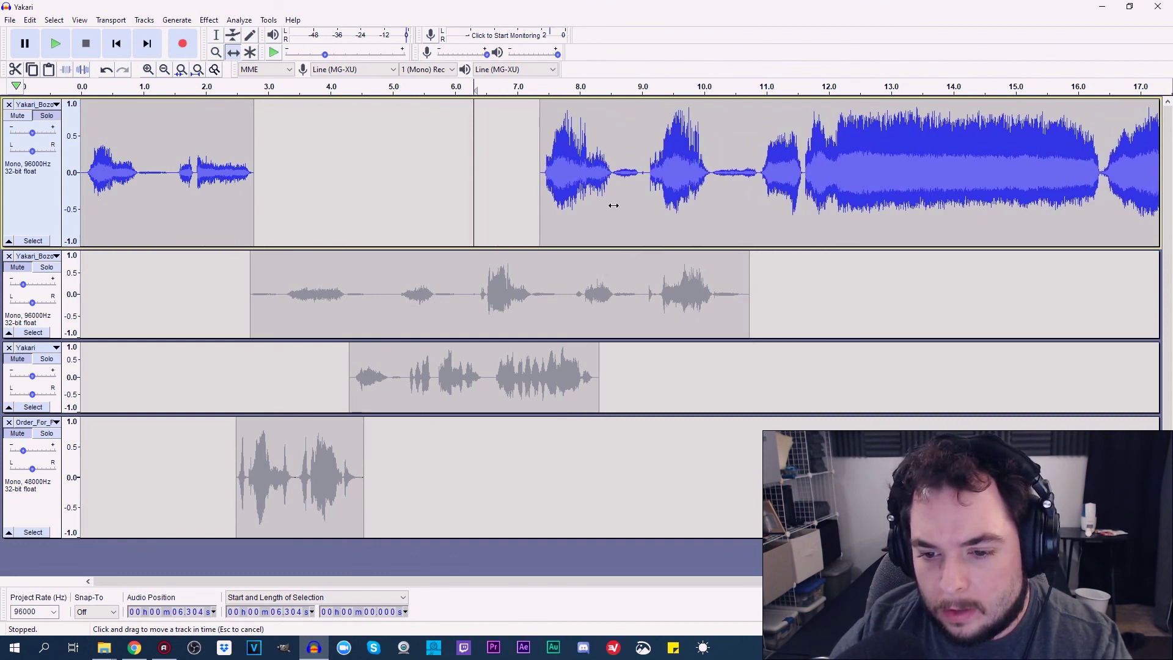
pyautogui.moveTo(613, 205); pyautogui.dragTo(672, 204)
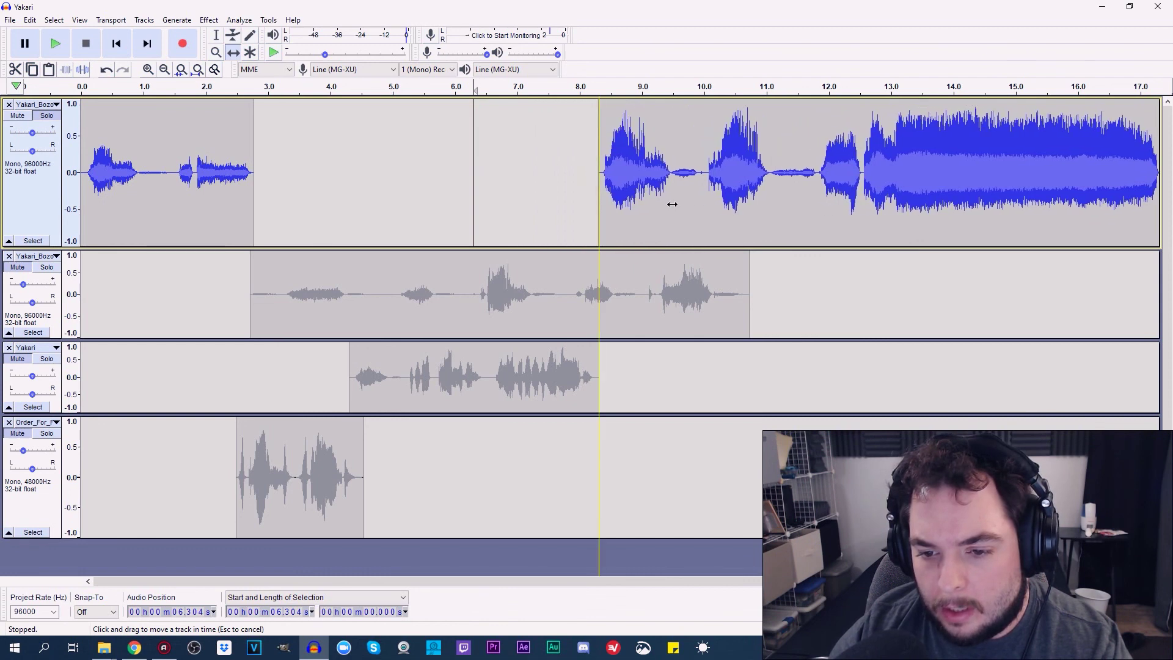
pyautogui.click(437, 314)
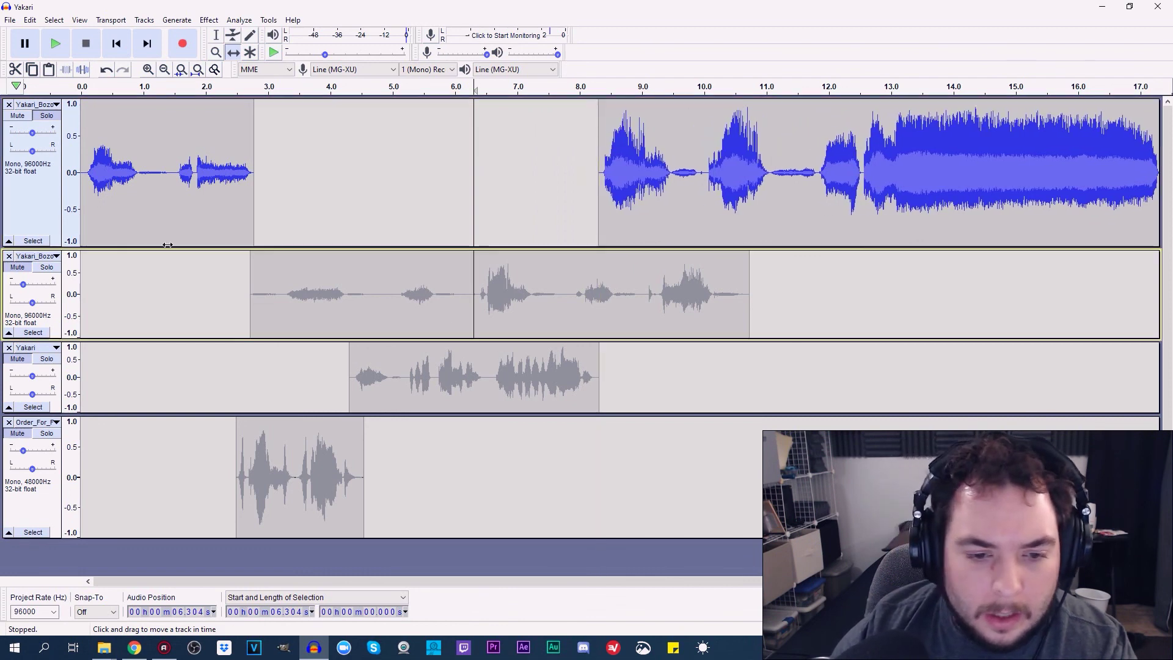
pyautogui.click(217, 35)
# Paste track 2's opening phrases into the top track at 2.775 s
pyautogui.click(251, 282)
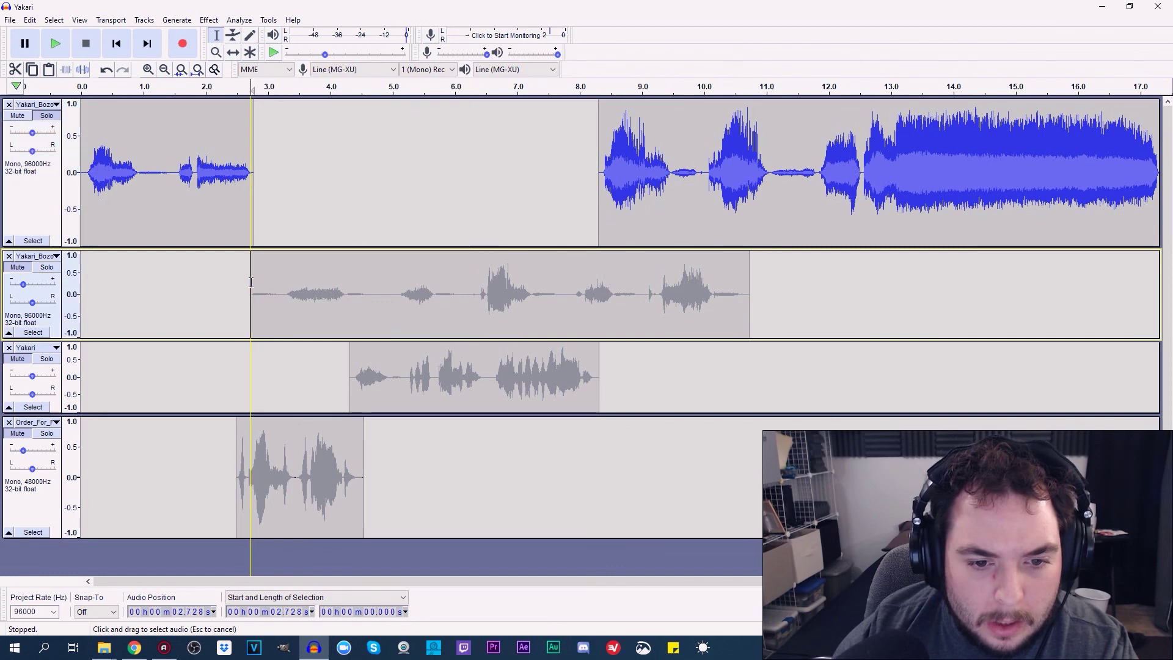
pyautogui.moveTo(250, 282)
pyautogui.mouseDown()
pyautogui.moveTo(598, 325)
pyautogui.moveTo(570, 324)
pyautogui.mouseUp()
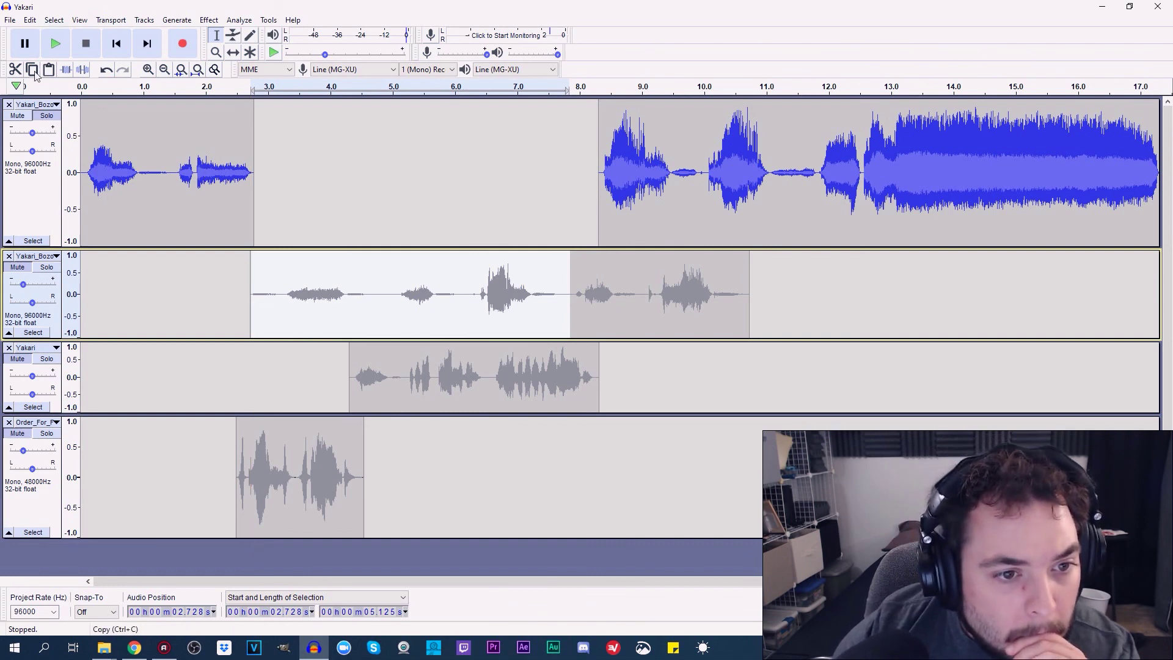
pyautogui.click(258, 141)
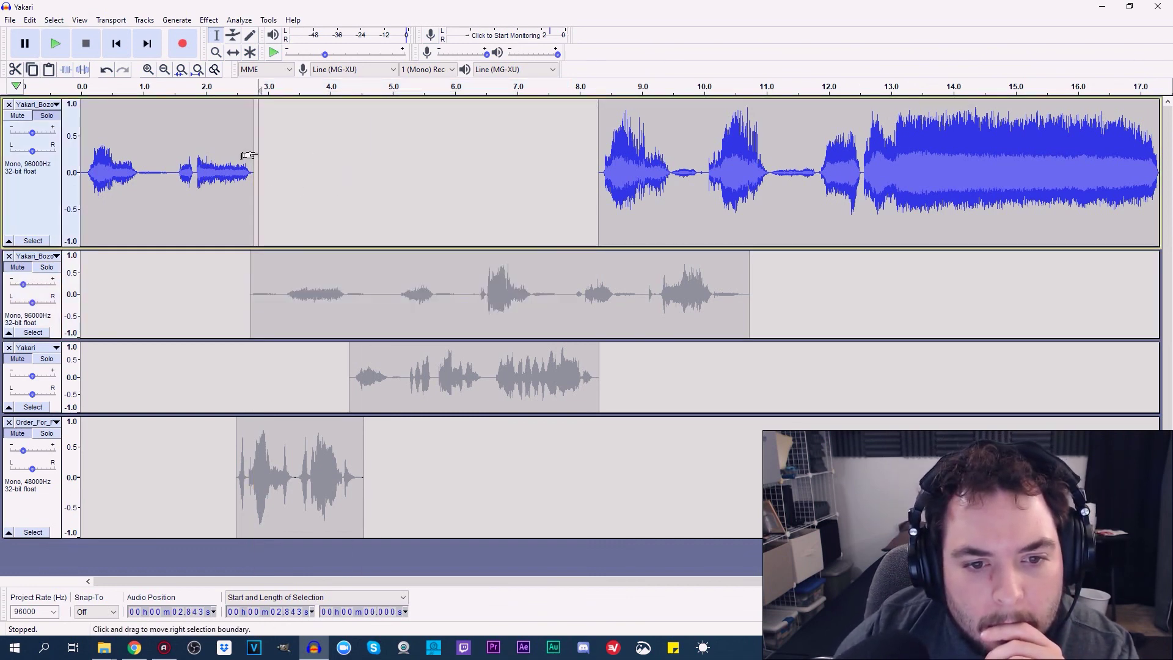
pyautogui.click(254, 156)
pyautogui.click(49, 69)
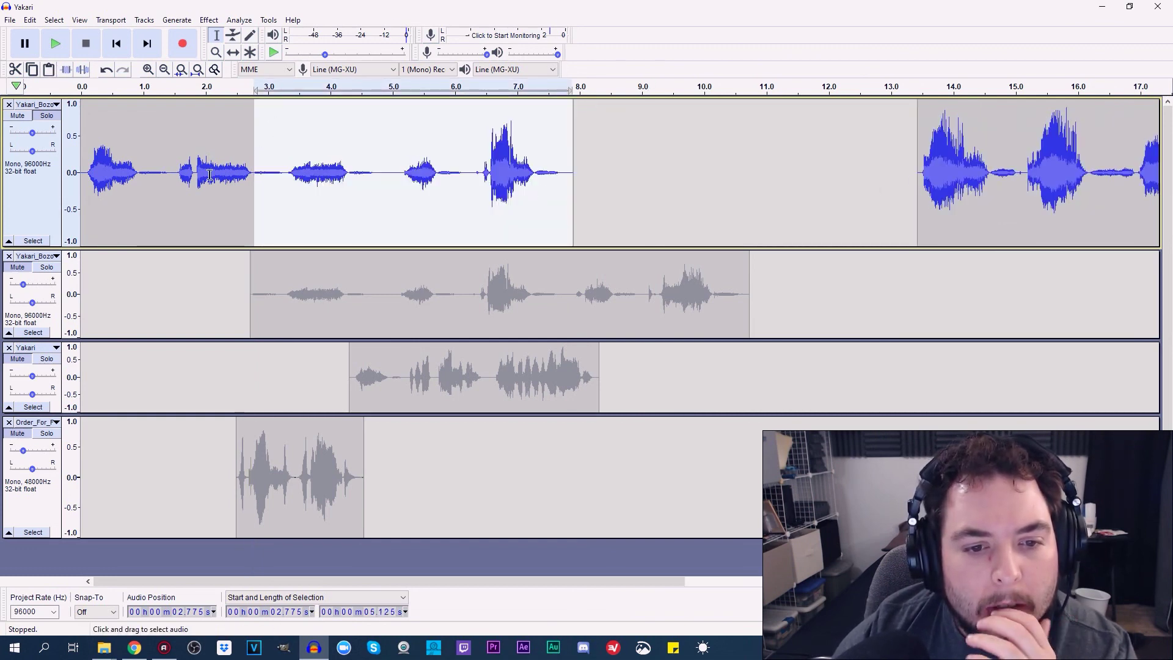
# Check the join by playback, then close up the later top-track audio and join the clips
pyautogui.click(173, 168)
pyautogui.click(56, 43)
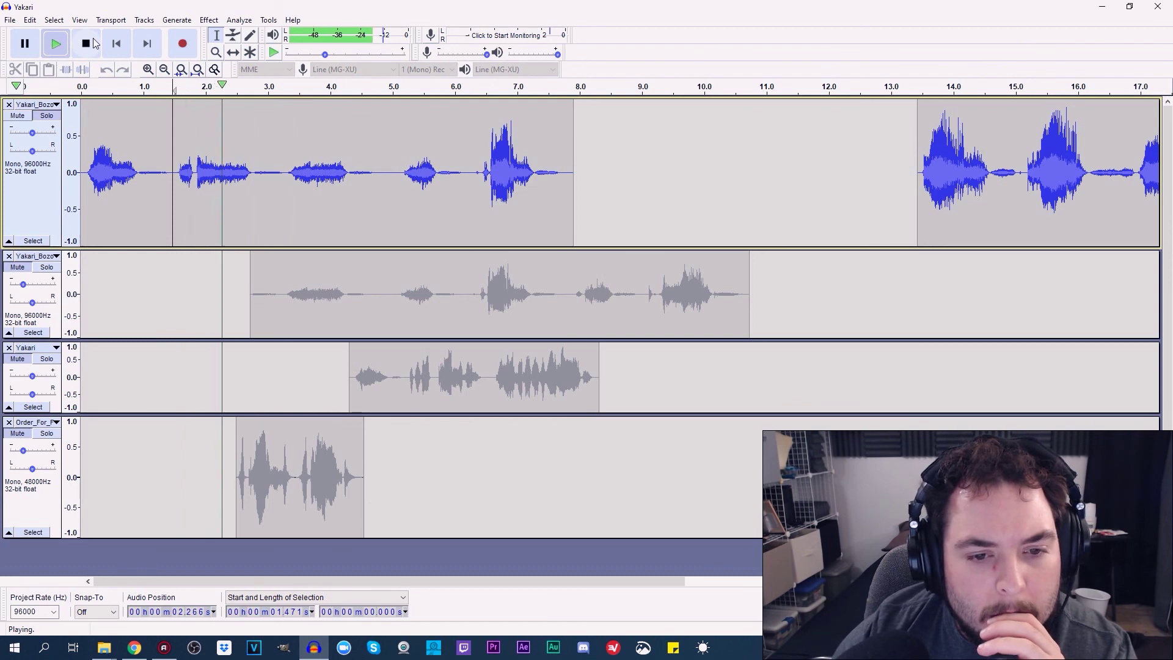
pyautogui.click(92, 43)
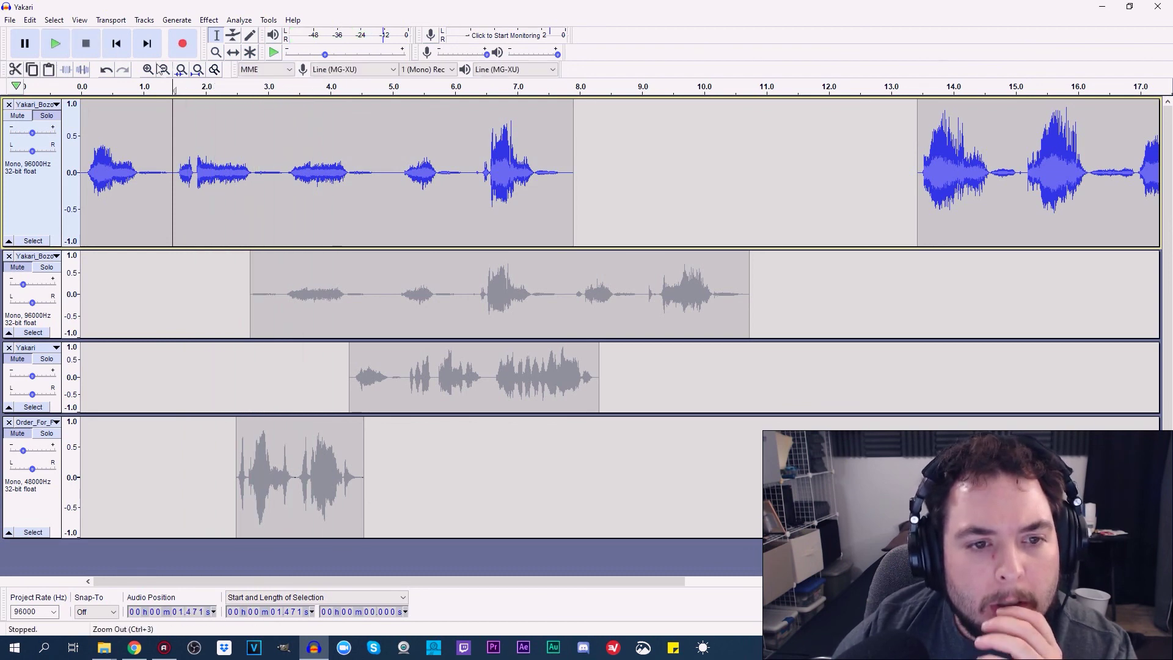
pyautogui.click(232, 52)
pyautogui.moveTo(1013, 194); pyautogui.dragTo(669, 194)
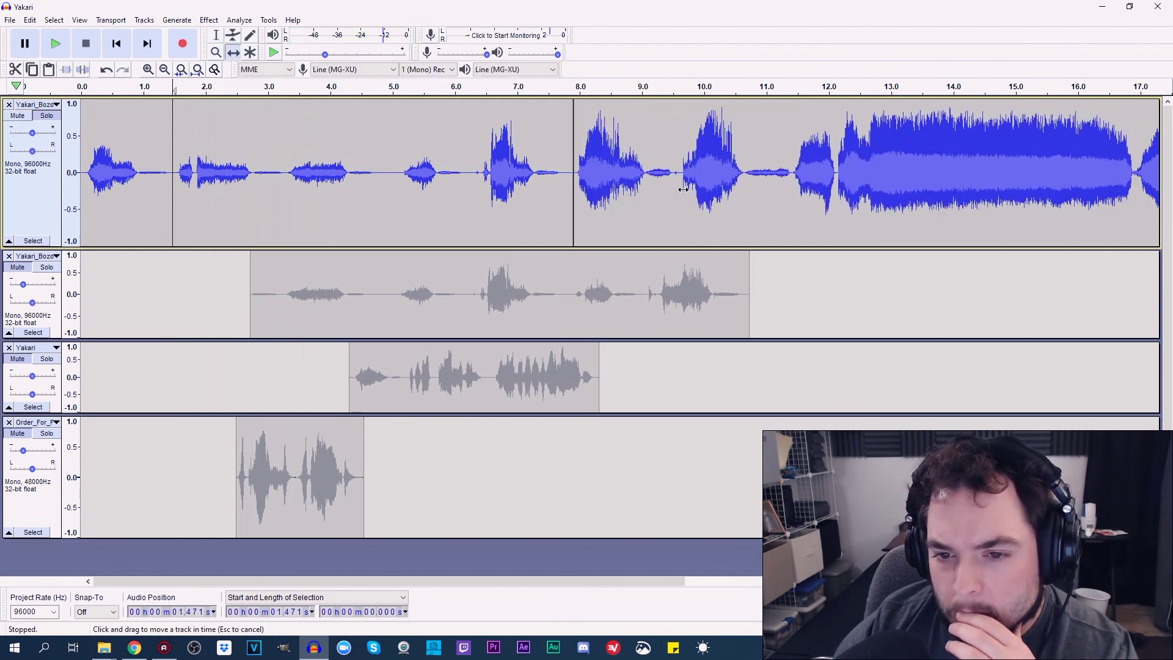
pyautogui.click(216, 36)
pyautogui.click(575, 190)
# Delete the short pauses near 4.8 s and 7.5 s and zoom out
pyautogui.moveTo(380, 166); pyautogui.dragTo(395, 171)
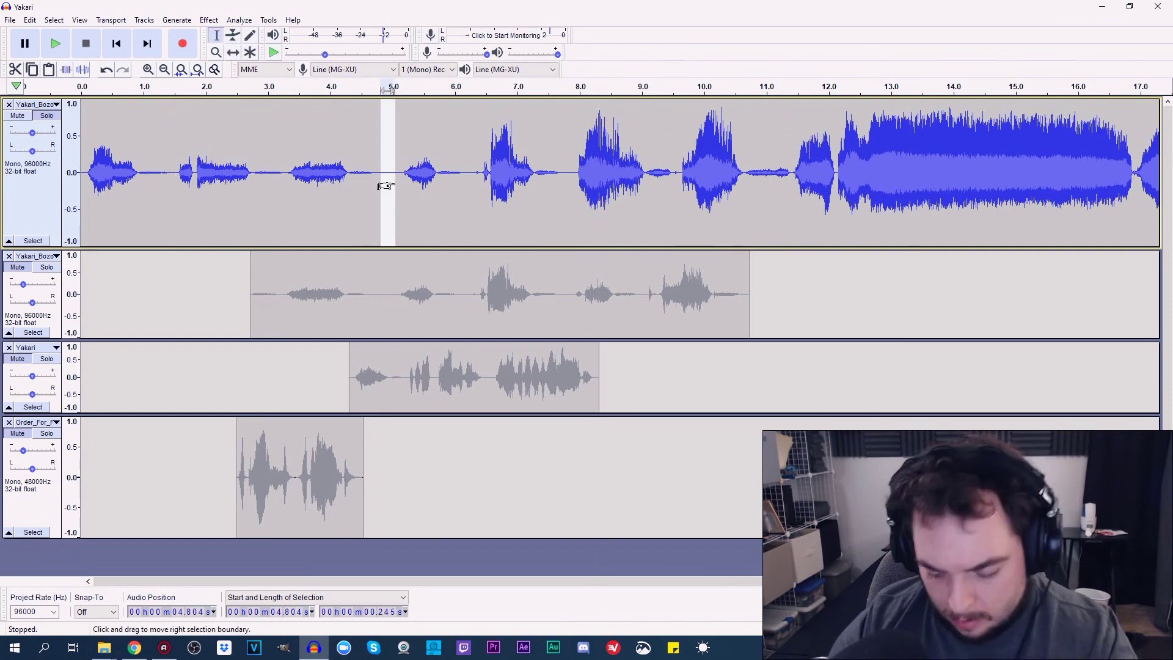
pyautogui.press('Delete')
pyautogui.moveTo(549, 169); pyautogui.dragTo(556, 178)
pyautogui.press('Delete')
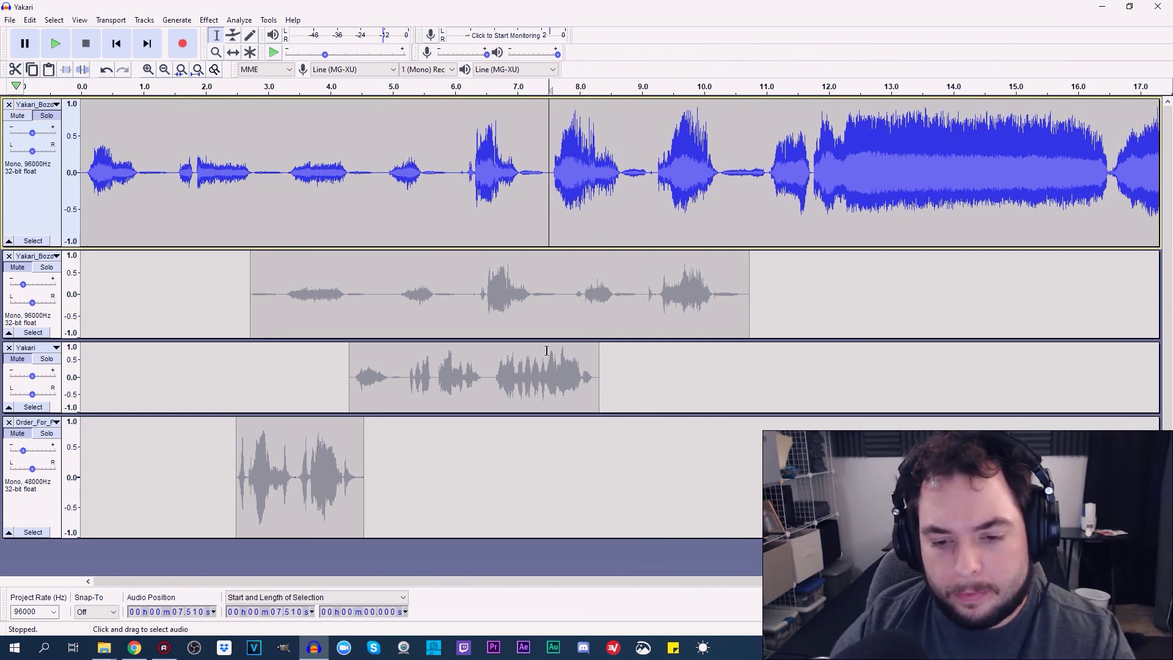
pyautogui.hotkey('ctrl', '3')
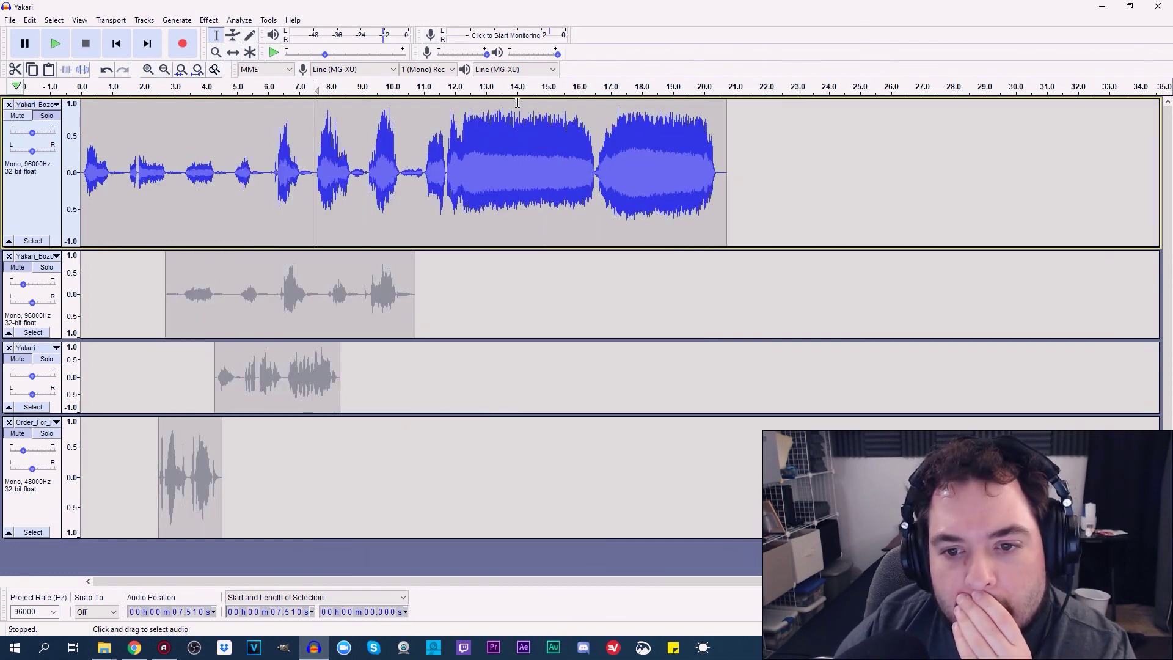
pyautogui.moveTo(816, 142); pyautogui.dragTo(549, 93)
pyautogui.click(538, 92)
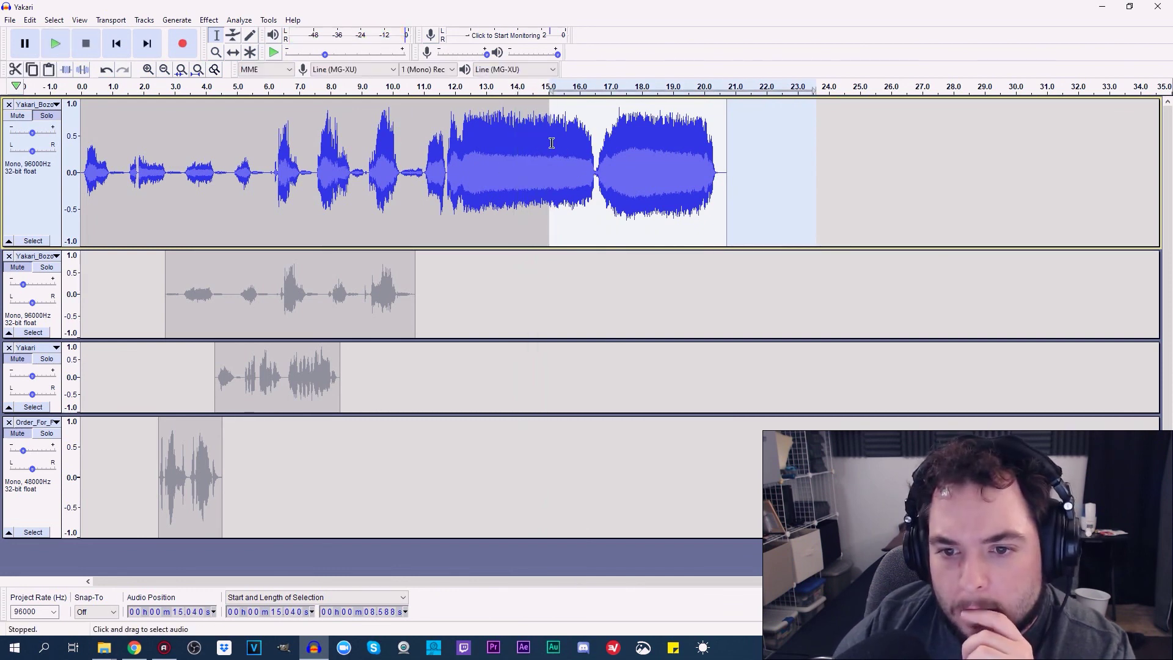
pyautogui.click(480, 166)
pyautogui.moveTo(550, 143); pyautogui.dragTo(70, 146)
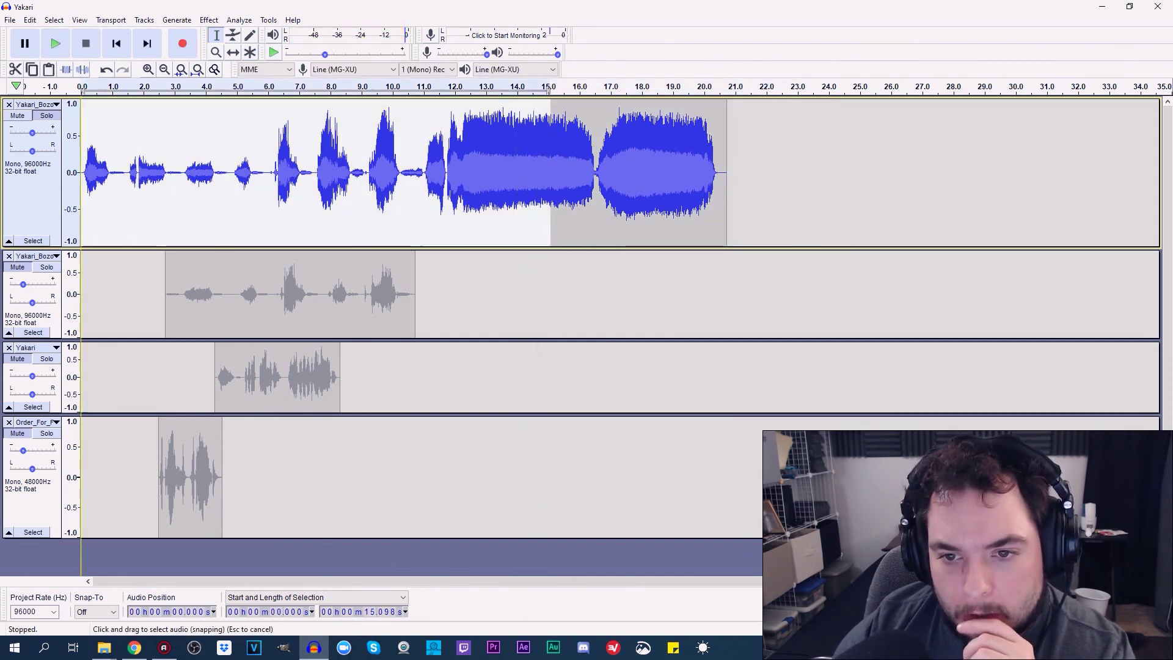
pyautogui.click(55, 45)
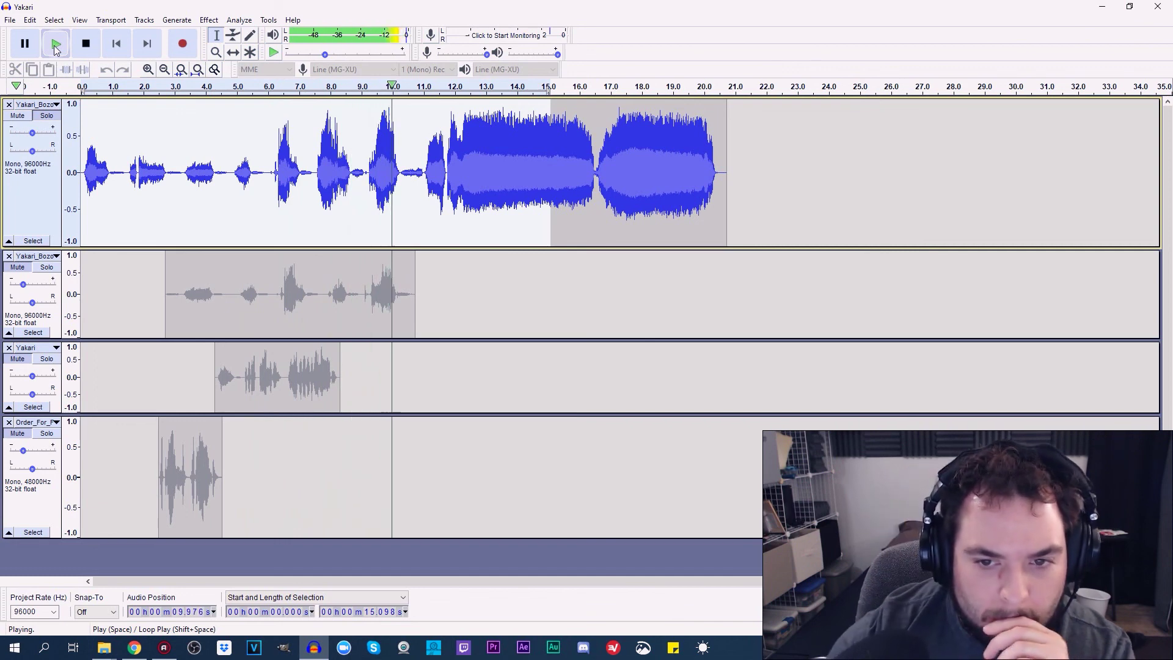
pyautogui.click(86, 43)
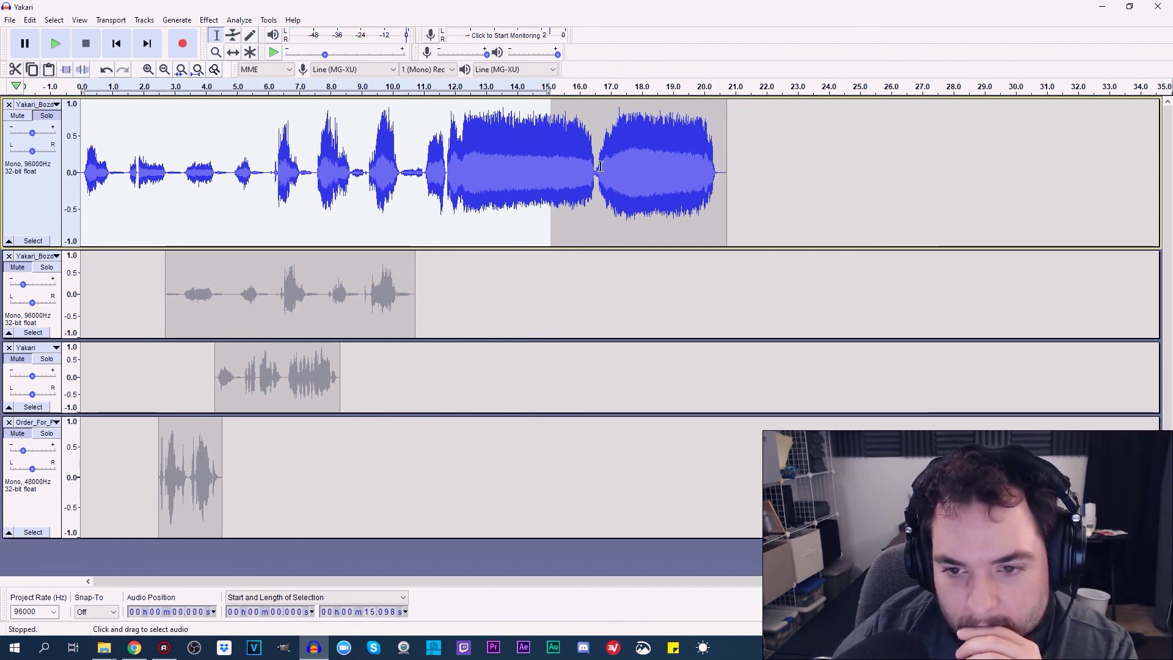
pyautogui.moveTo(661, 166); pyautogui.dragTo(81, 158)
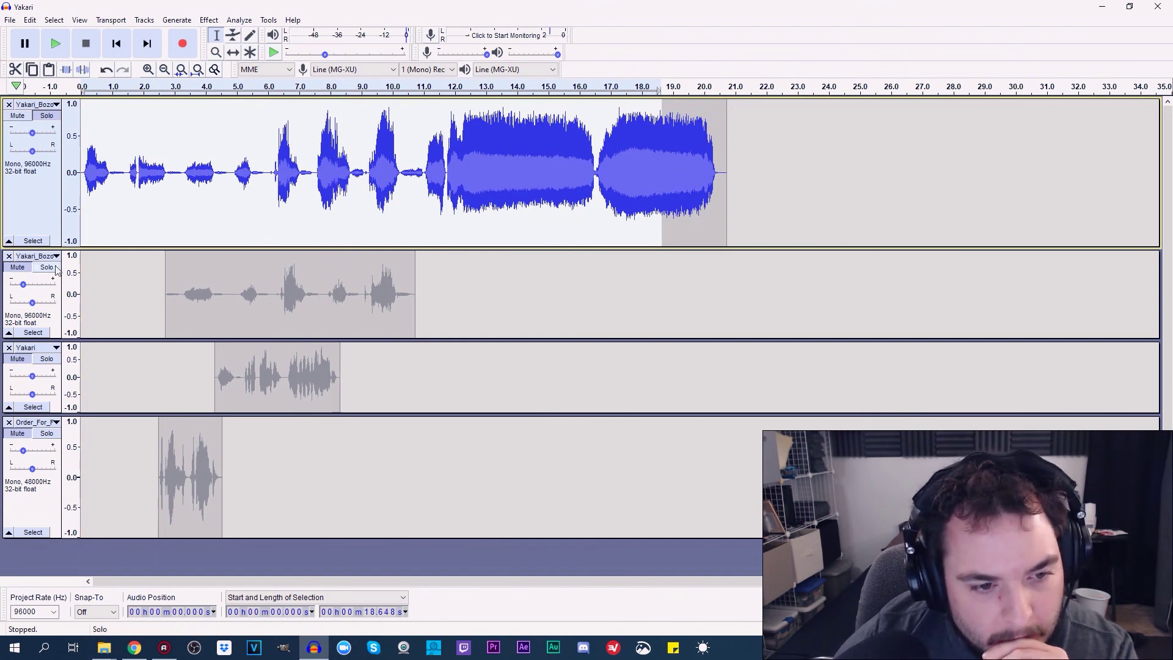
# Close track 2, shorten the bottom track, and select the top track's end from 19.4 s
pyautogui.click(9, 256)
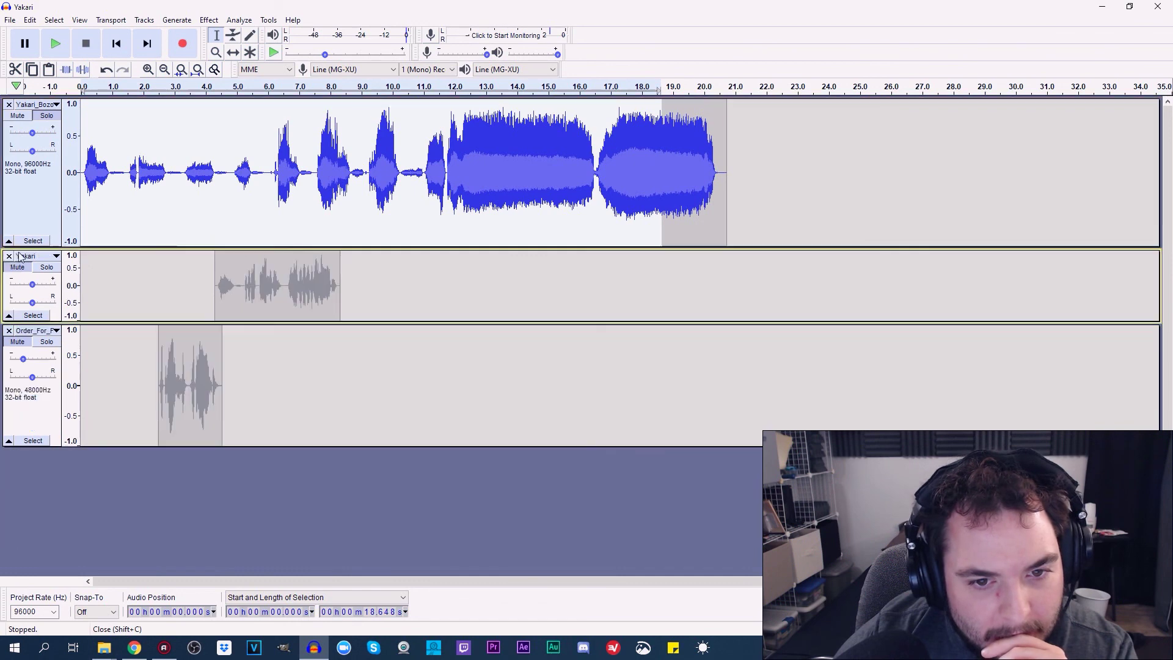
pyautogui.click(206, 428)
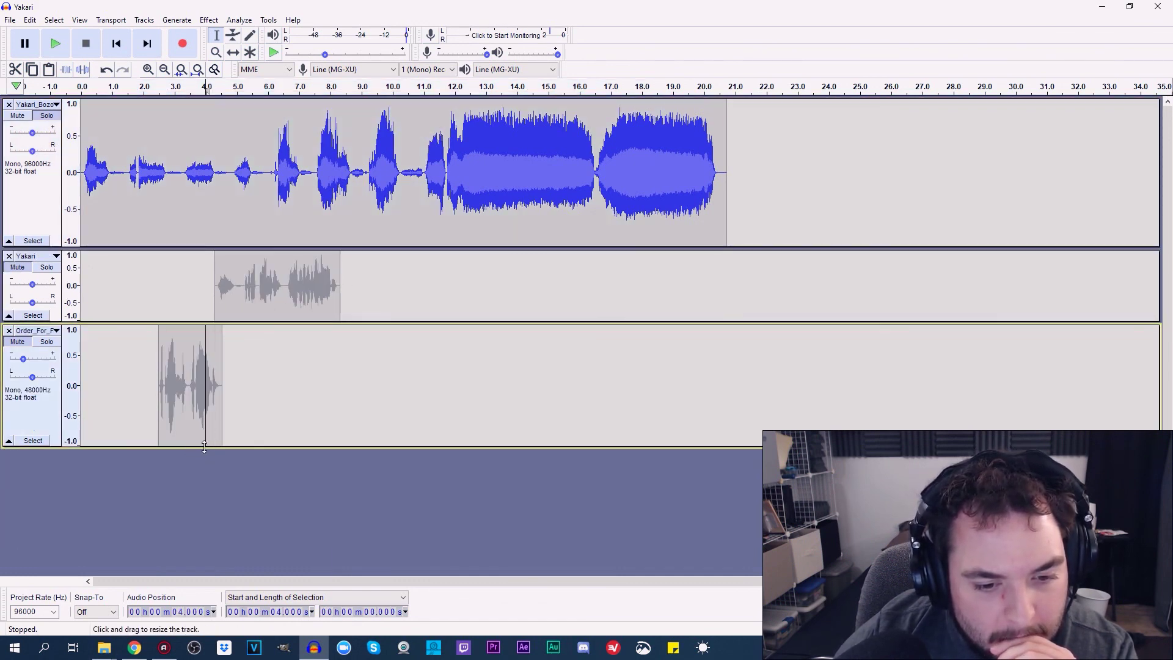
pyautogui.moveTo(202, 447); pyautogui.dragTo(203, 390)
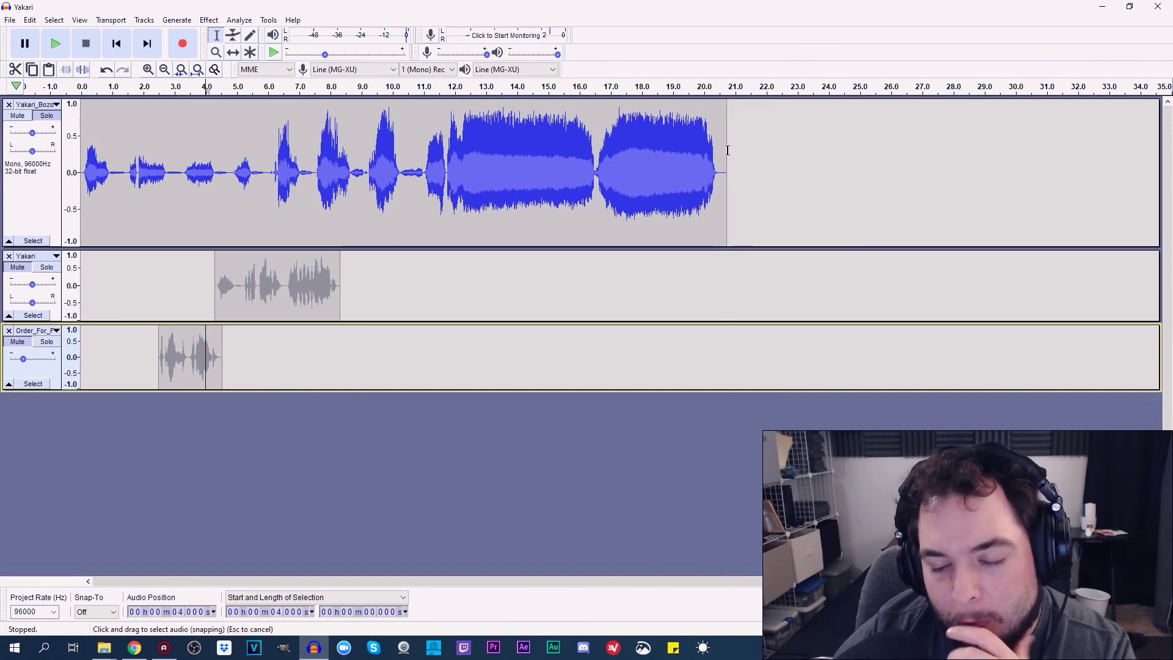
pyautogui.moveTo(779, 140); pyautogui.dragTo(674, 203)
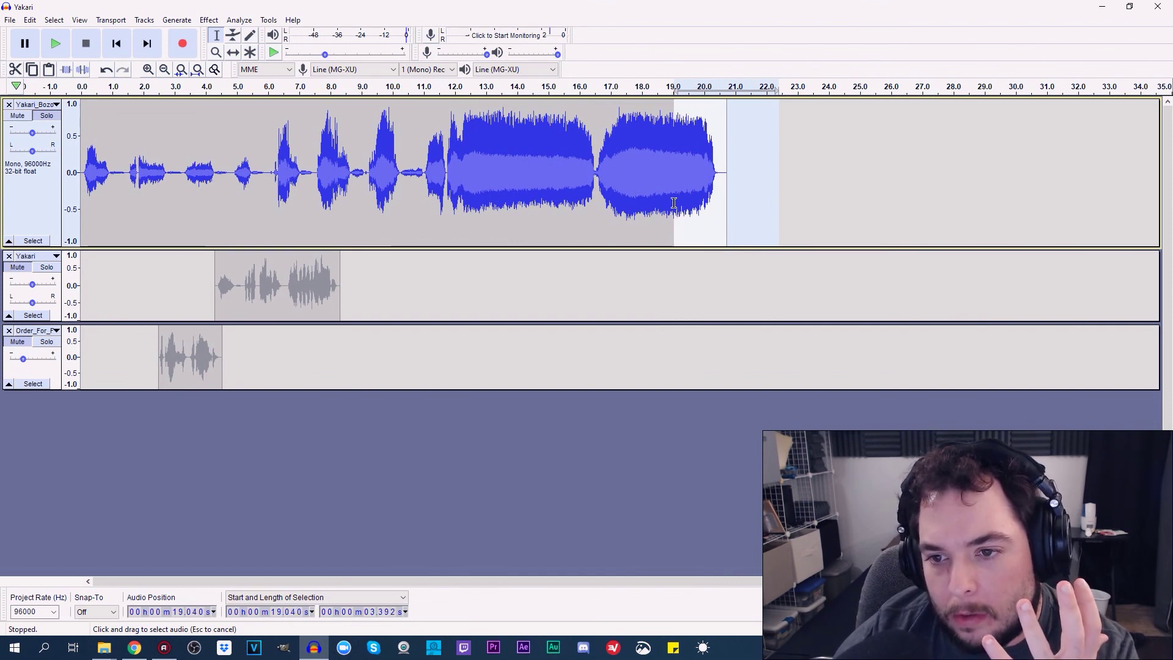
# Move the top track's selection start to about 19 s
pyautogui.moveTo(673, 202); pyautogui.dragTo(673, 204)
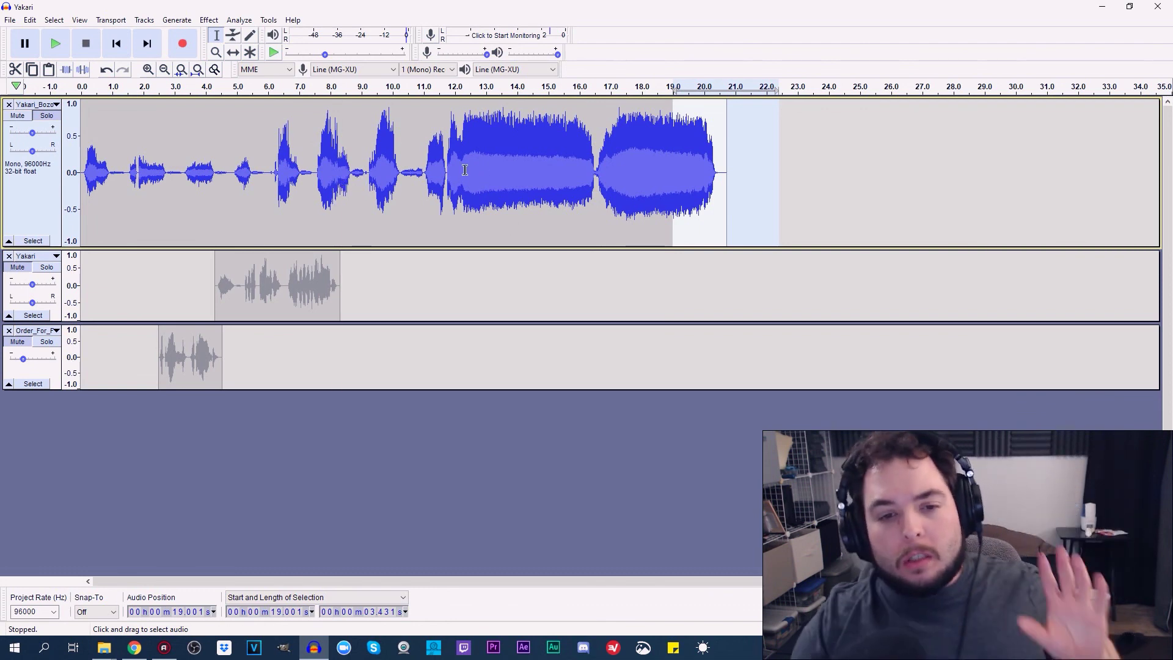
# Play the voice from 11 s and select the loud phrases from 11 to 20.5 s
pyautogui.click(424, 156)
pyautogui.press('space')
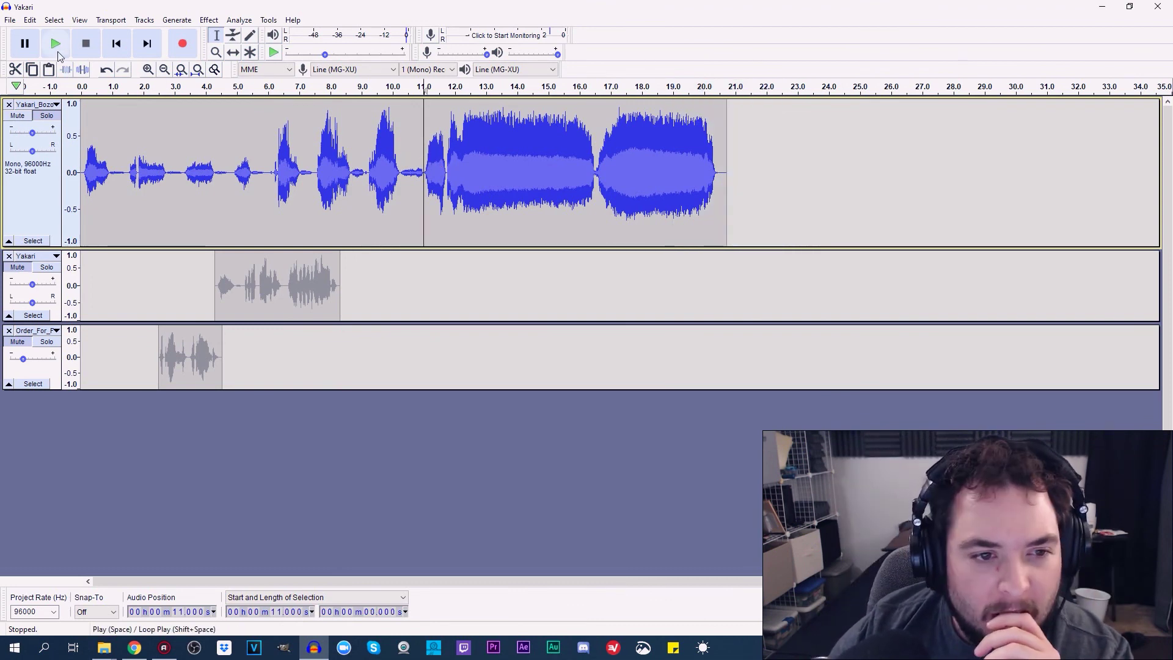
pyautogui.press('space')
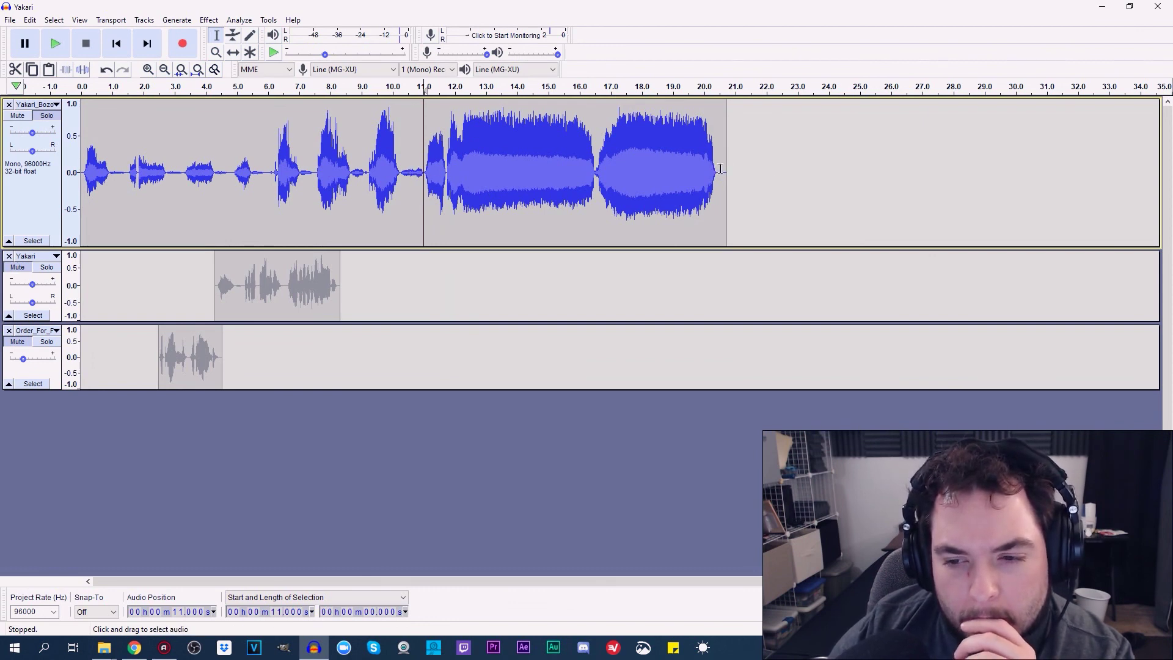
pyautogui.moveTo(720, 169); pyautogui.dragTo(423, 196)
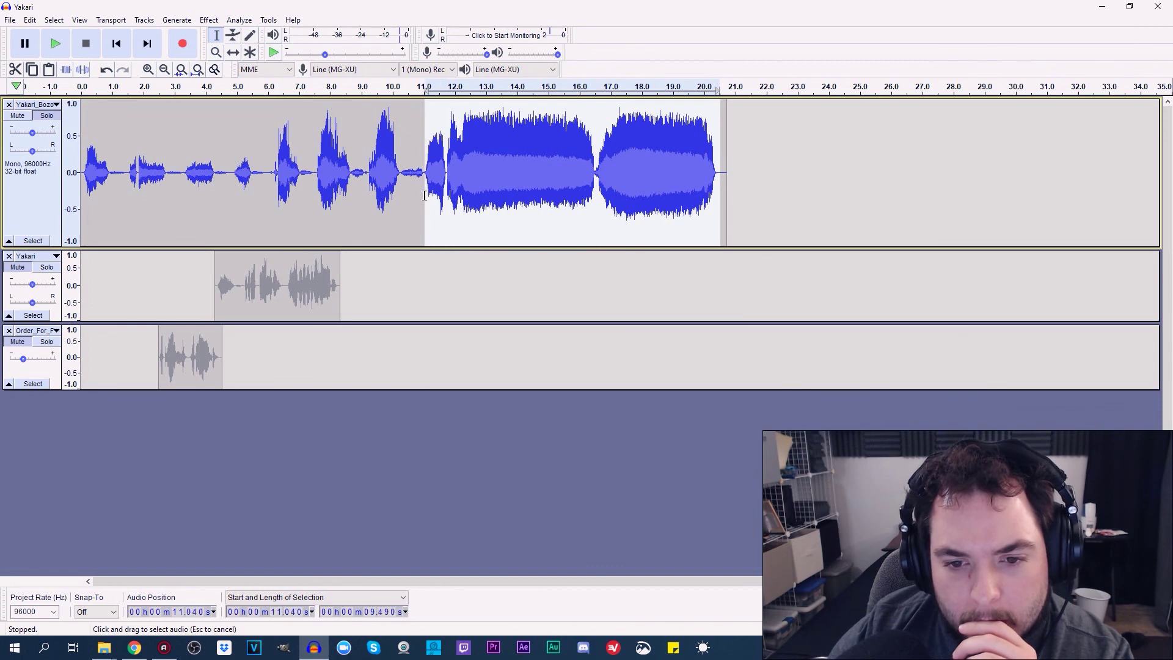
# In Reverb, set room size 100, high tone 0 and lower reverberance, previewing each change
pyautogui.click(208, 20)
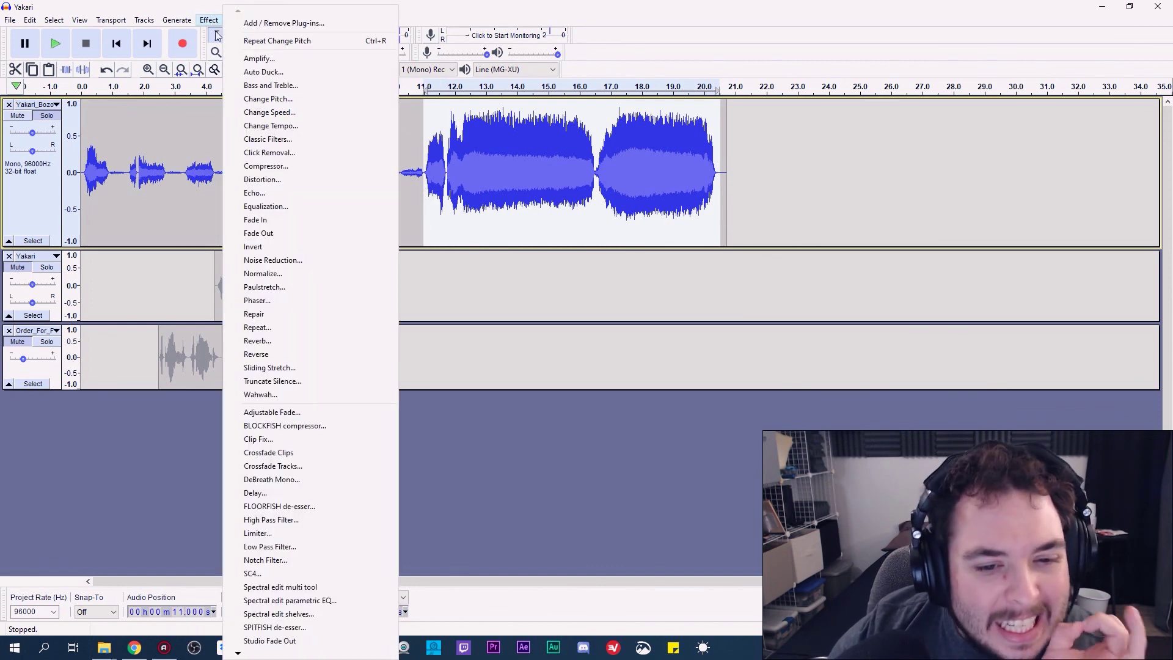
pyautogui.click(268, 339)
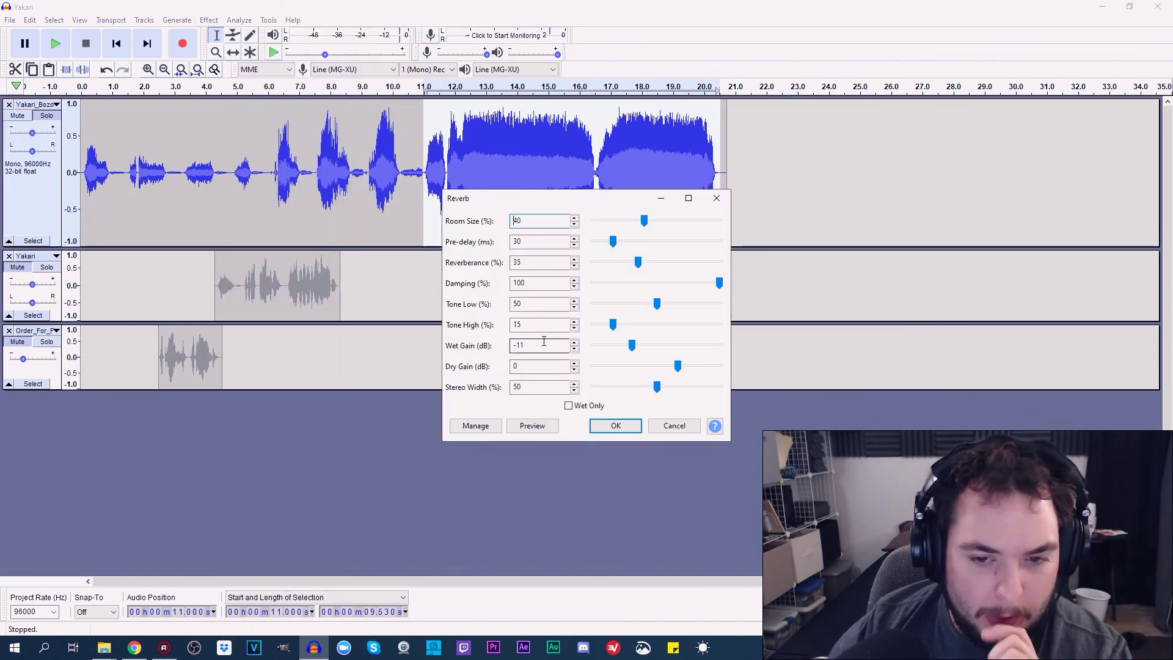
pyautogui.click(540, 427)
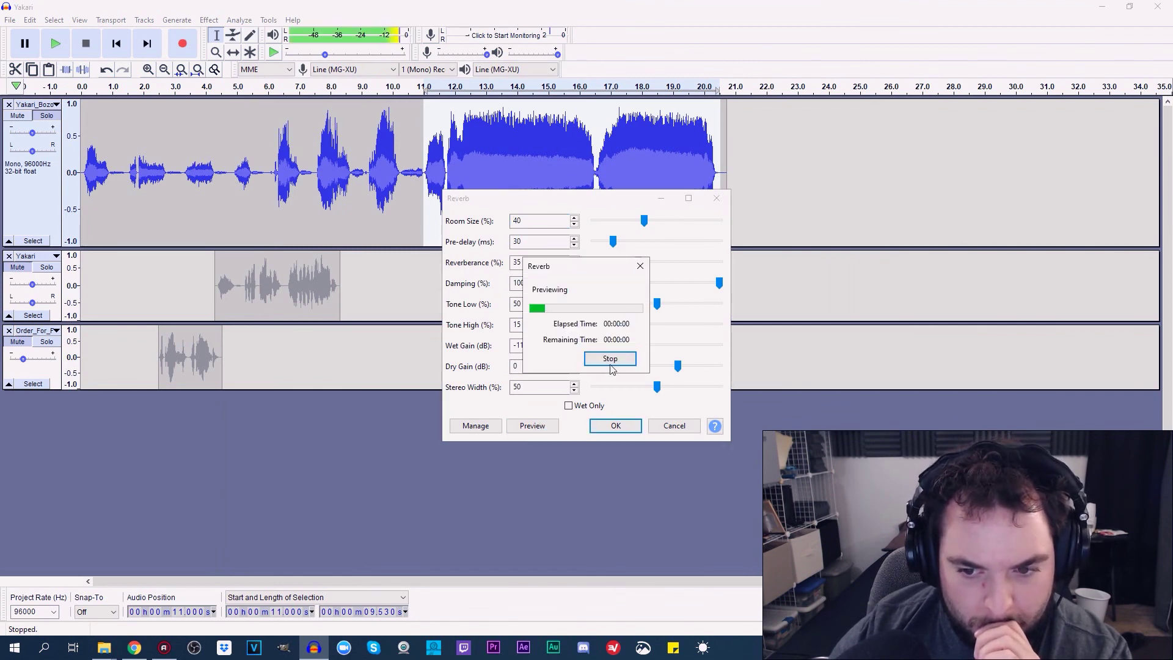
pyautogui.click(611, 359)
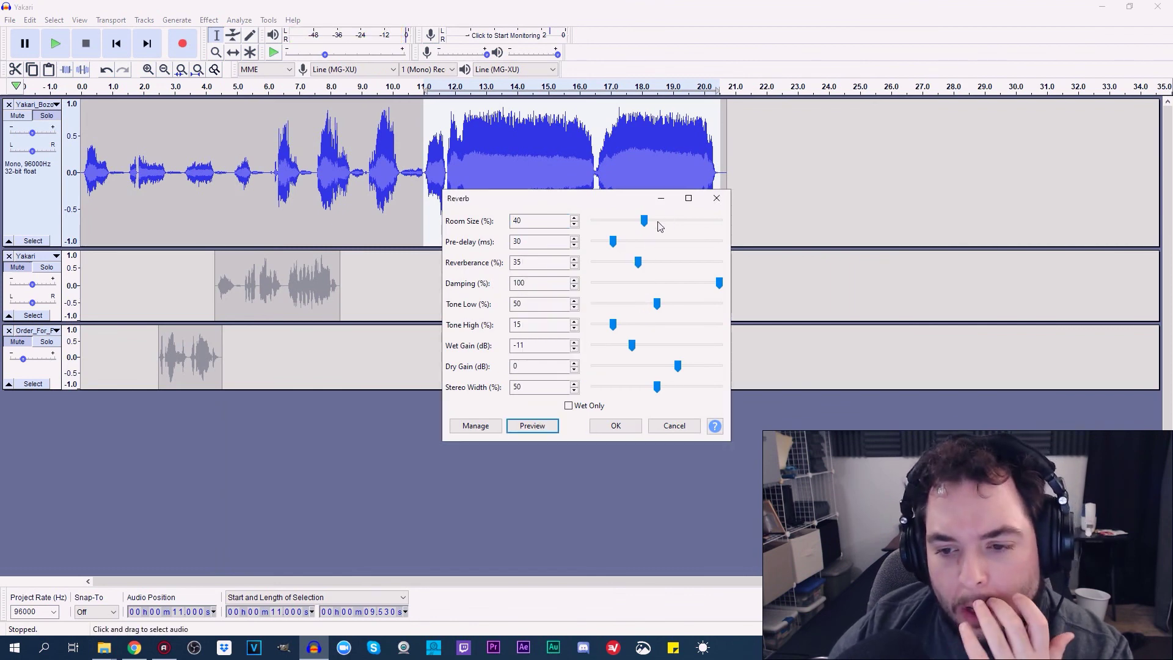
pyautogui.moveTo(644, 221); pyautogui.dragTo(768, 232)
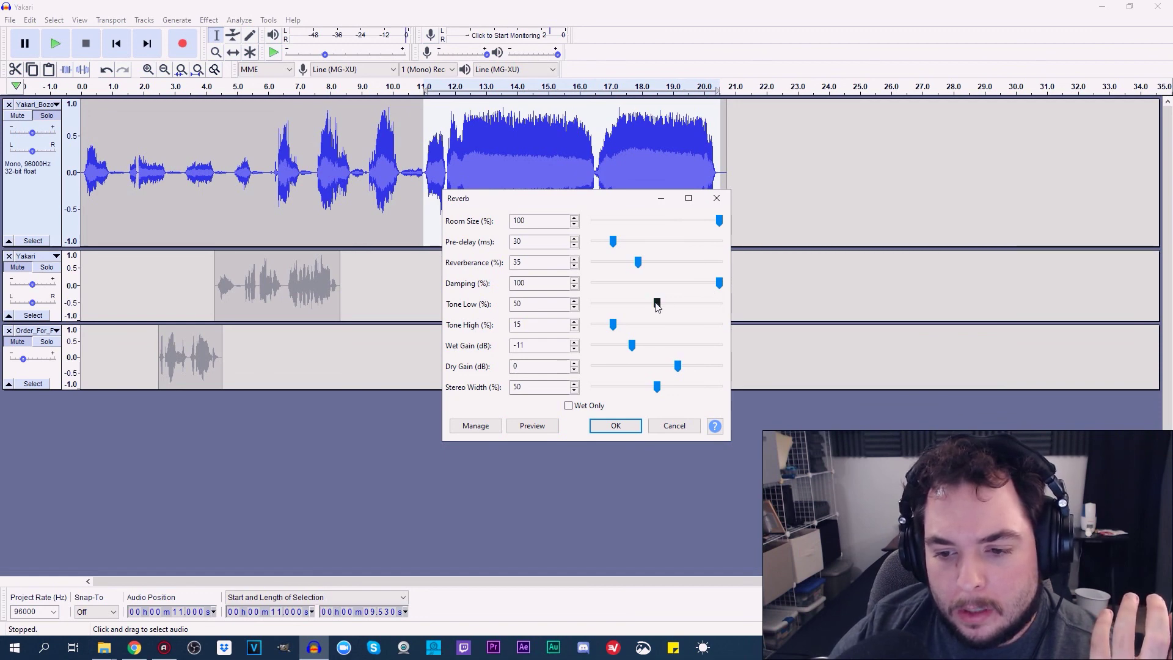
pyautogui.moveTo(612, 326); pyautogui.dragTo(593, 325)
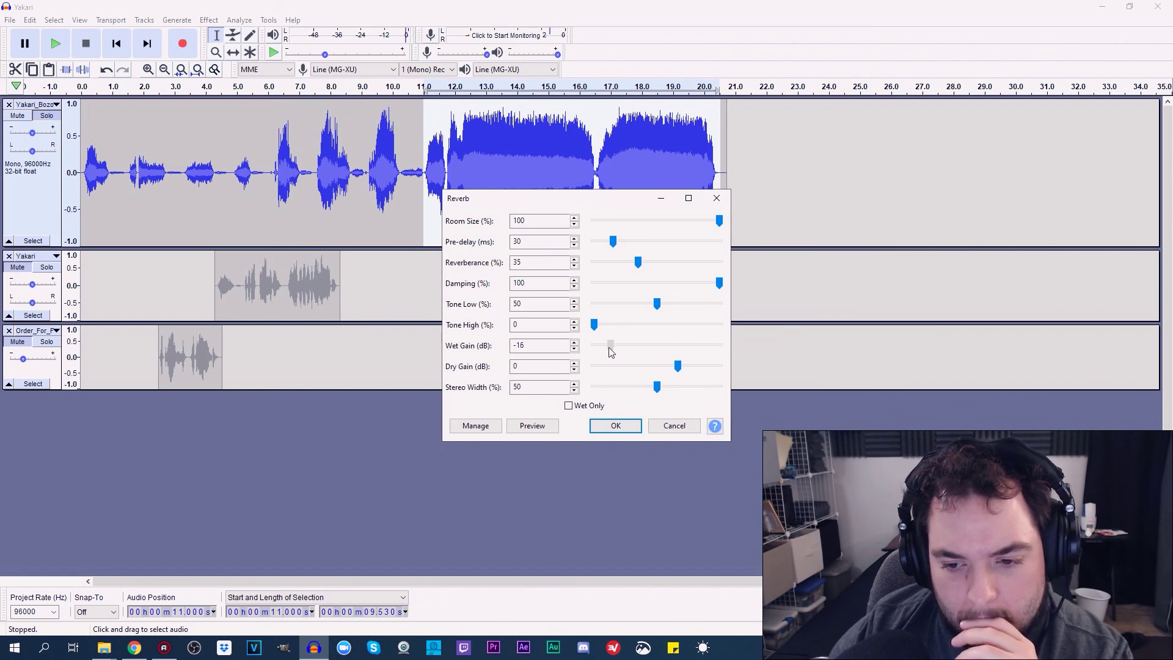
pyautogui.click(532, 429)
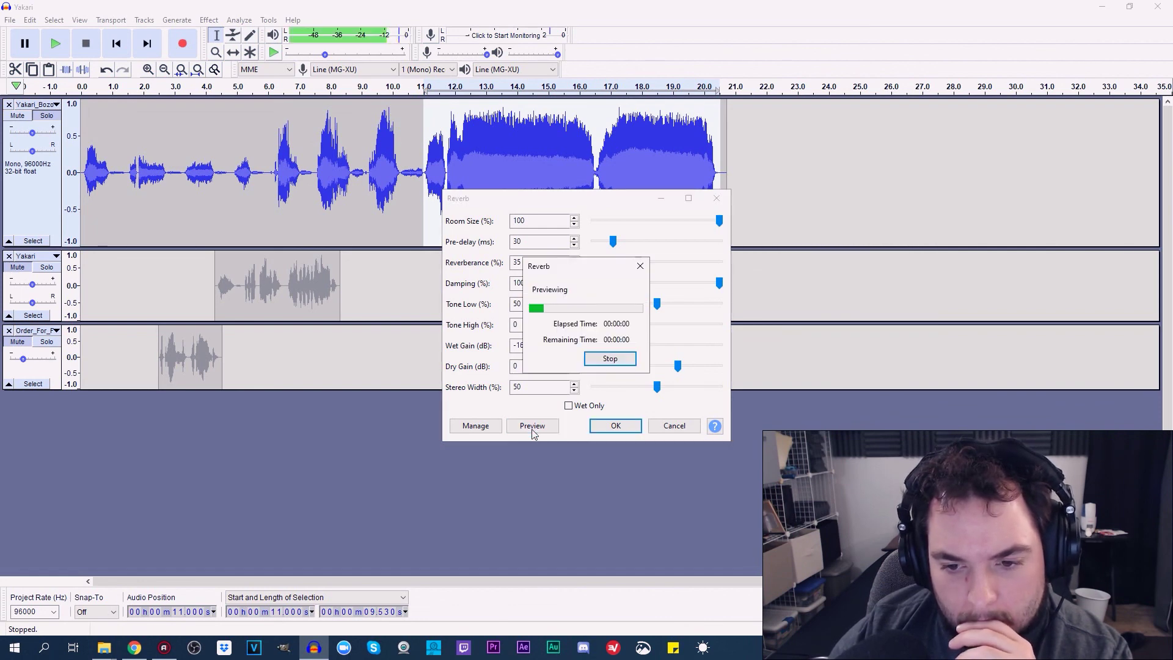
pyautogui.click(611, 360)
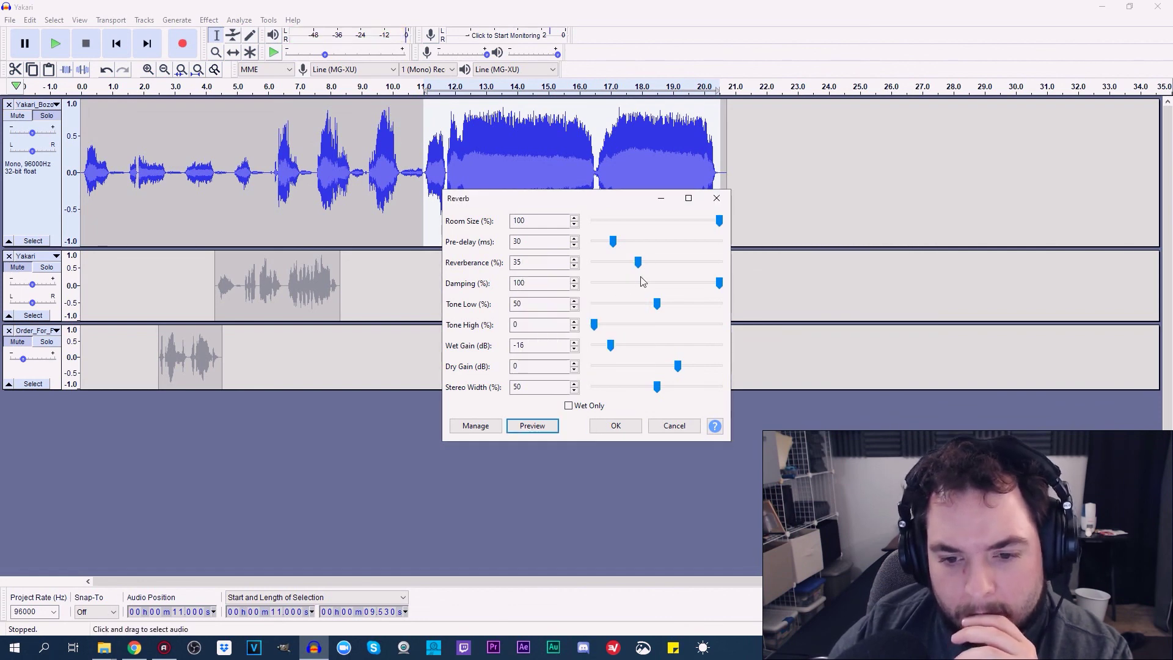
pyautogui.click(638, 264)
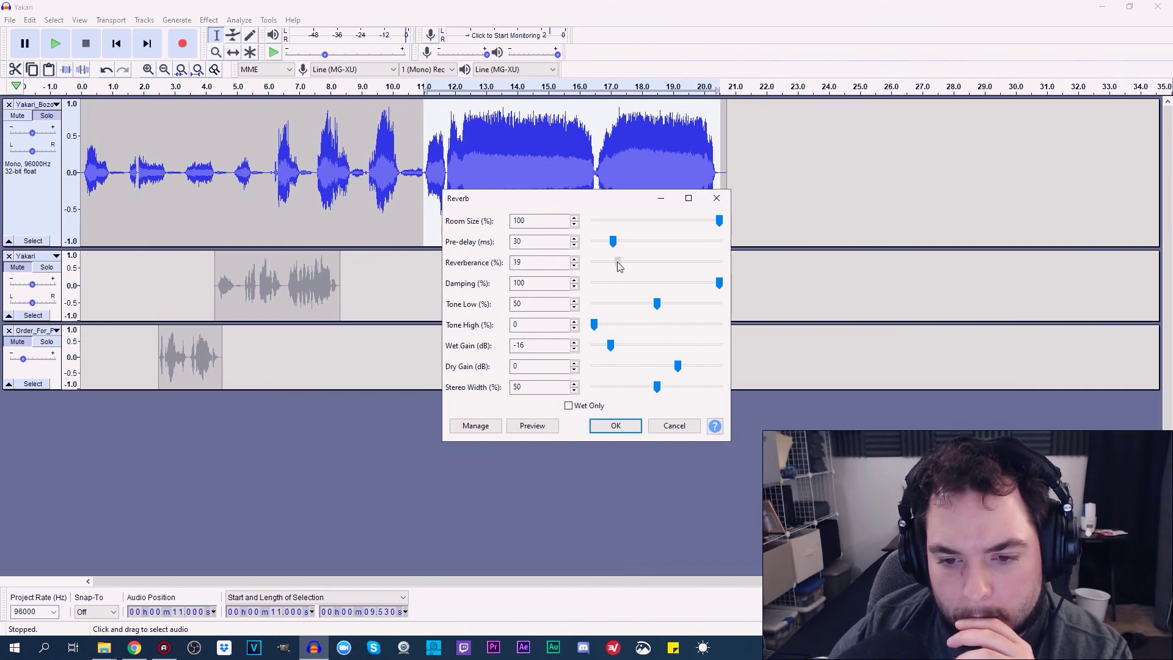
pyautogui.click(523, 428)
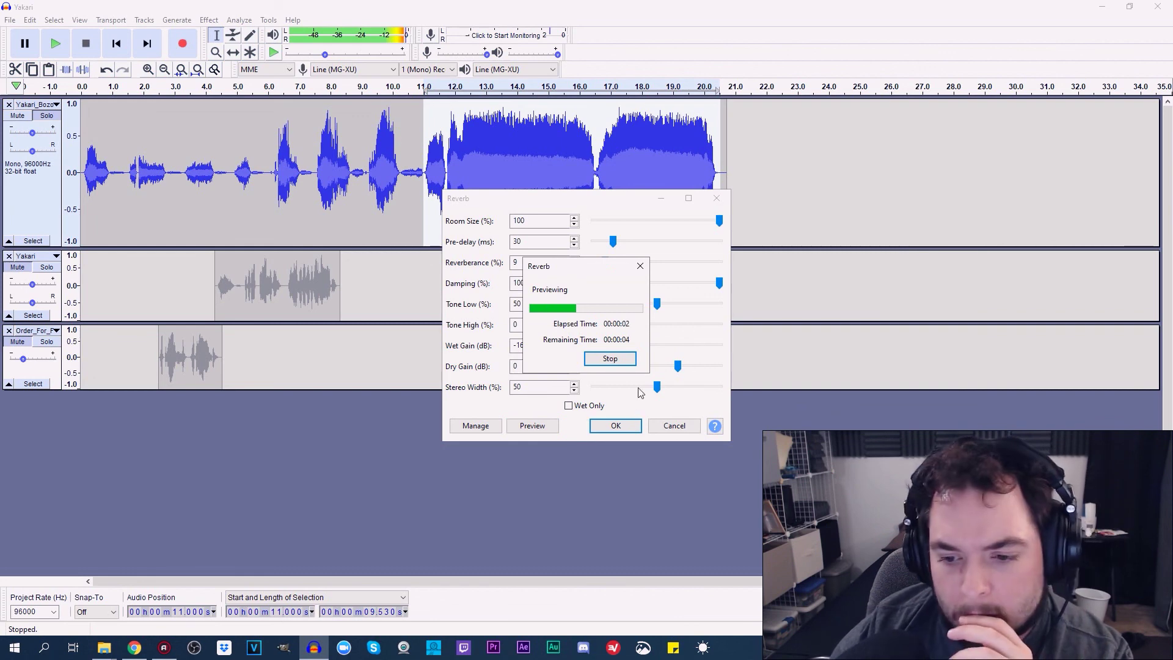
pyautogui.click(624, 361)
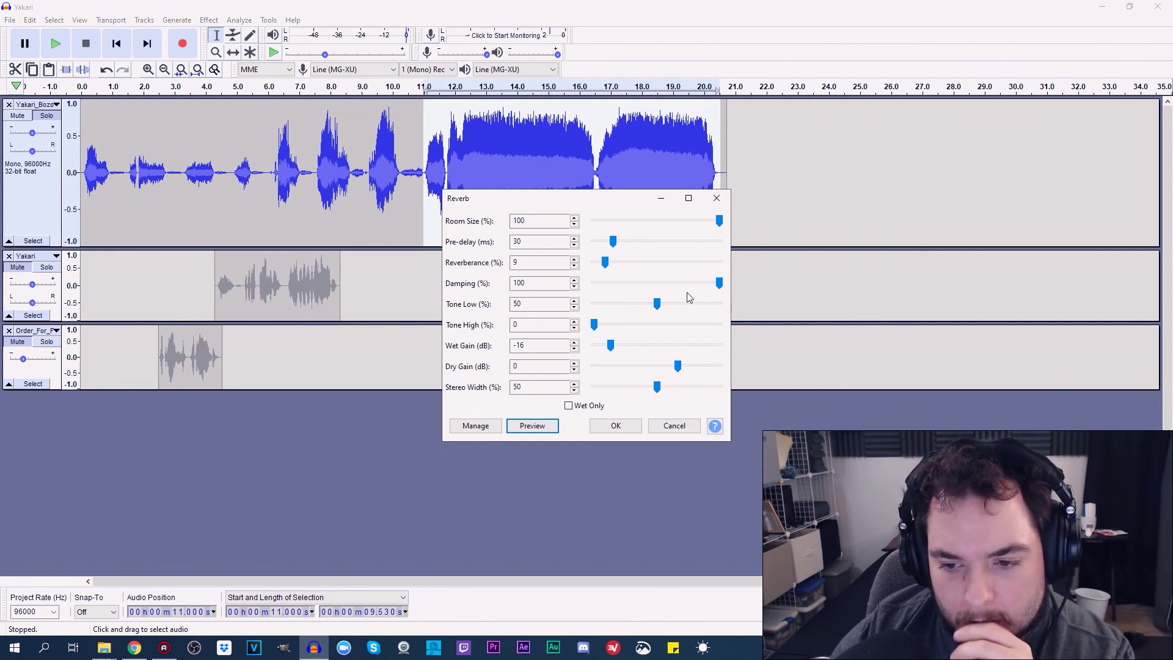
# Try low tone at maximum then about 90, and pre-delay at zero then slightly up, previewing
pyautogui.moveTo(656, 303); pyautogui.dragTo(721, 303)
pyautogui.click(553, 425)
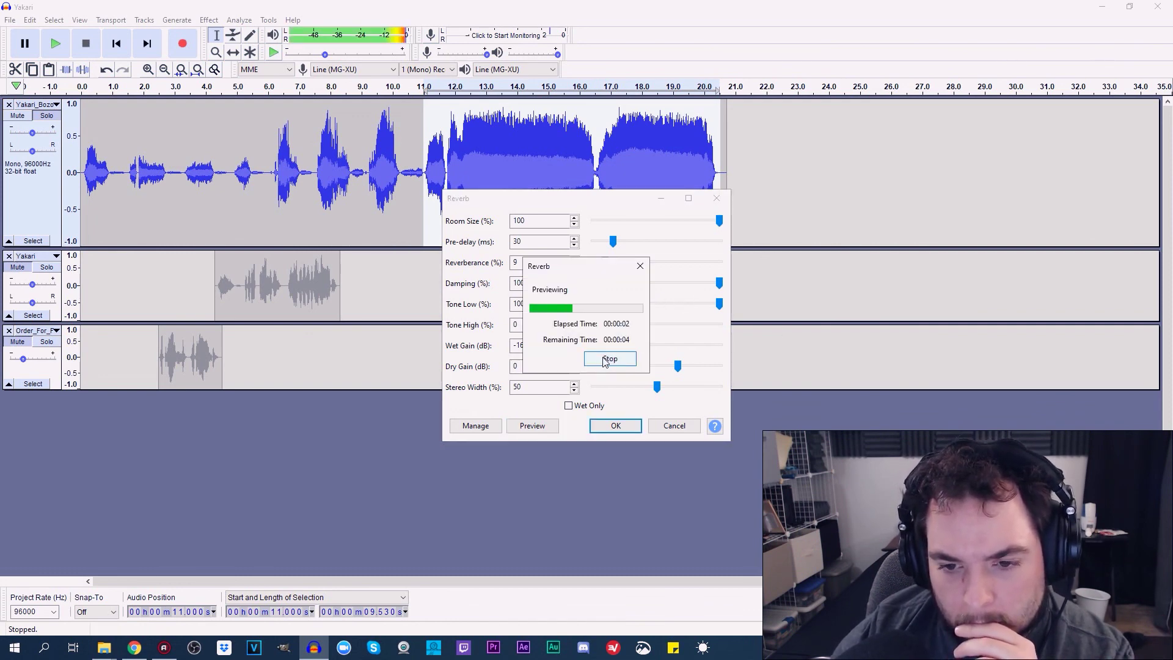
pyautogui.click(601, 360)
pyautogui.moveTo(719, 304); pyautogui.dragTo(710, 304)
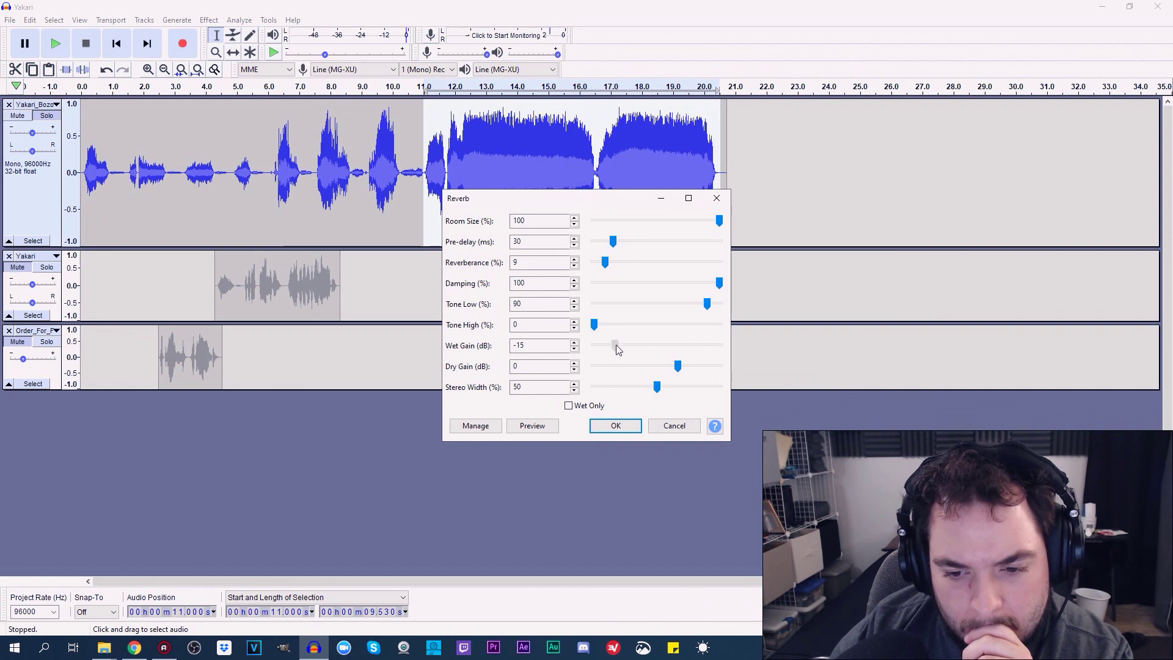
pyautogui.click(529, 428)
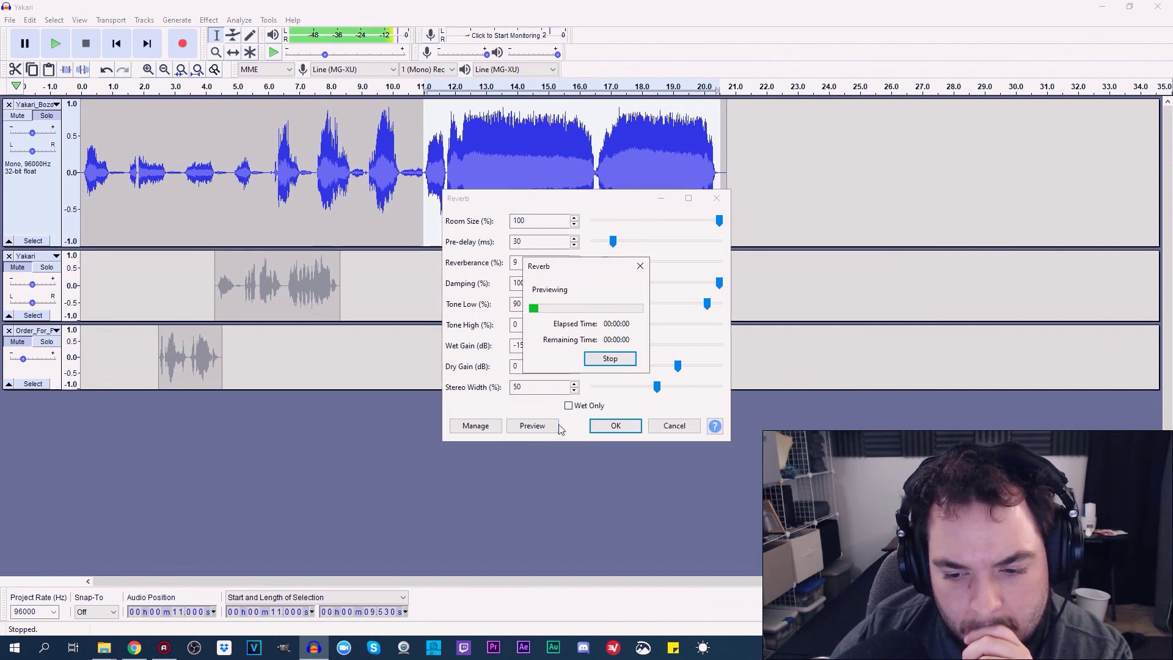
pyautogui.click(610, 359)
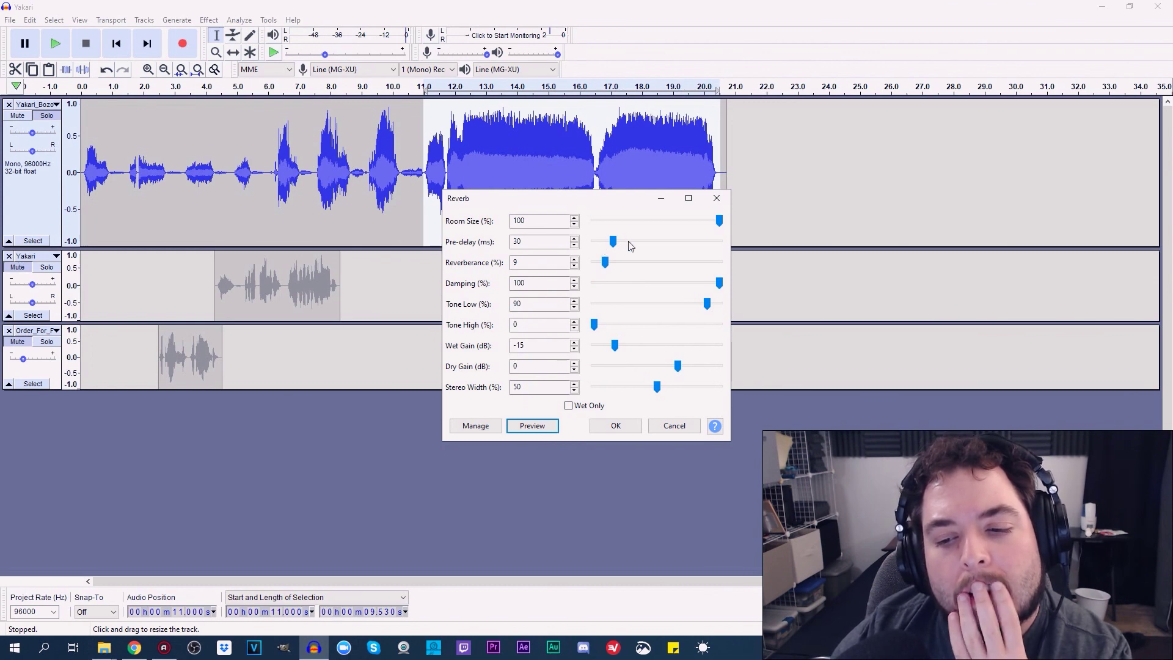
pyautogui.moveTo(613, 242); pyautogui.dragTo(594, 243)
pyautogui.click(529, 428)
pyautogui.click(610, 359)
pyautogui.moveTo(594, 242); pyautogui.dragTo(598, 242)
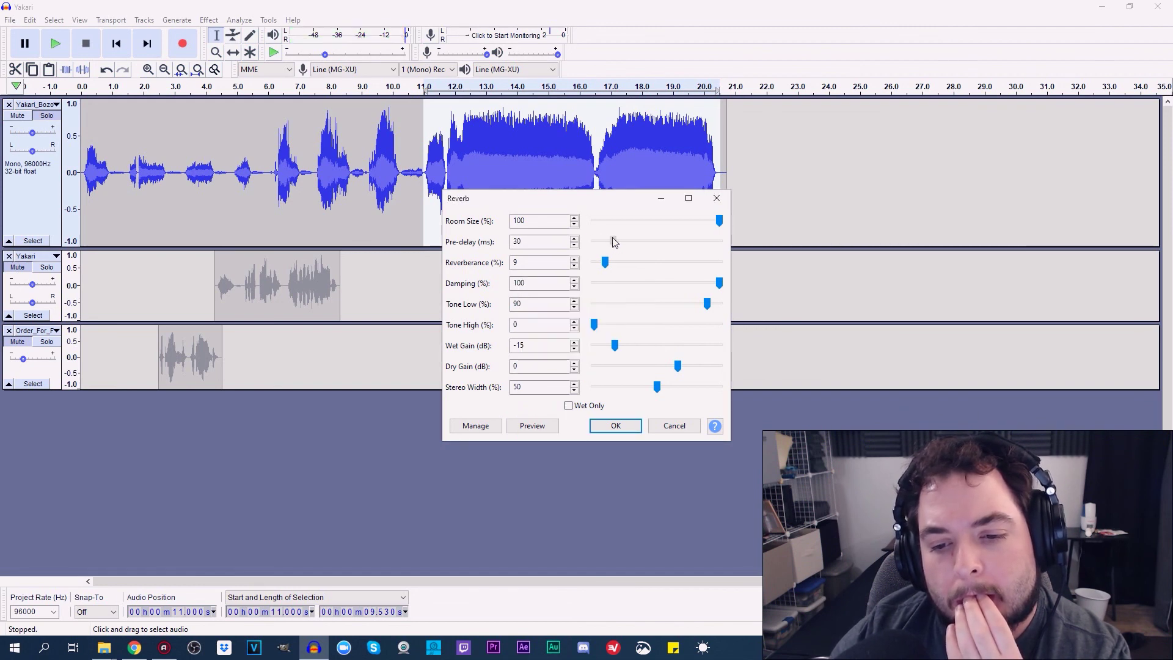
pyautogui.click(532, 426)
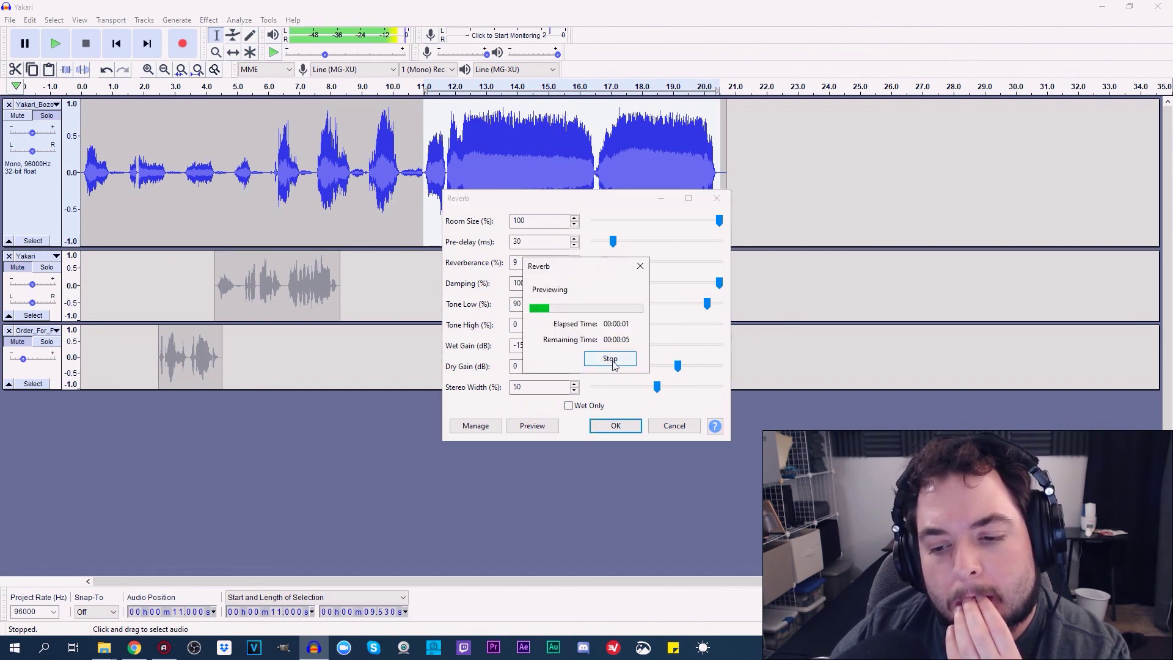
pyautogui.click(611, 361)
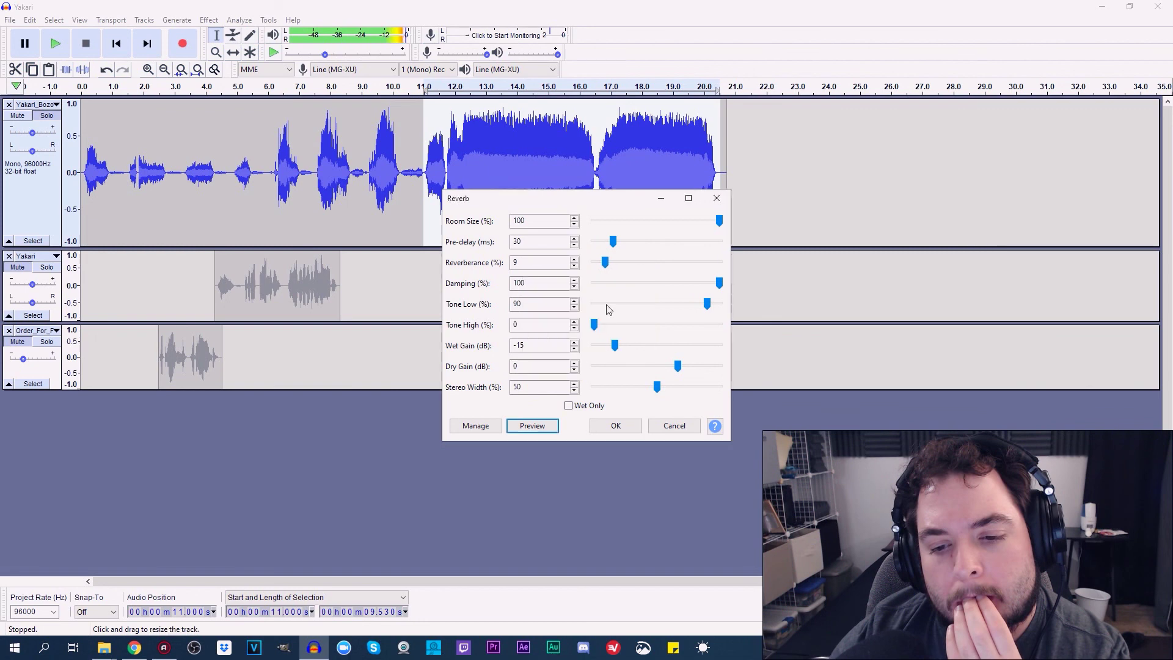
# Raise reverberance to 12, enter room size 200, and raise the low tone, previewing
pyautogui.click(606, 263)
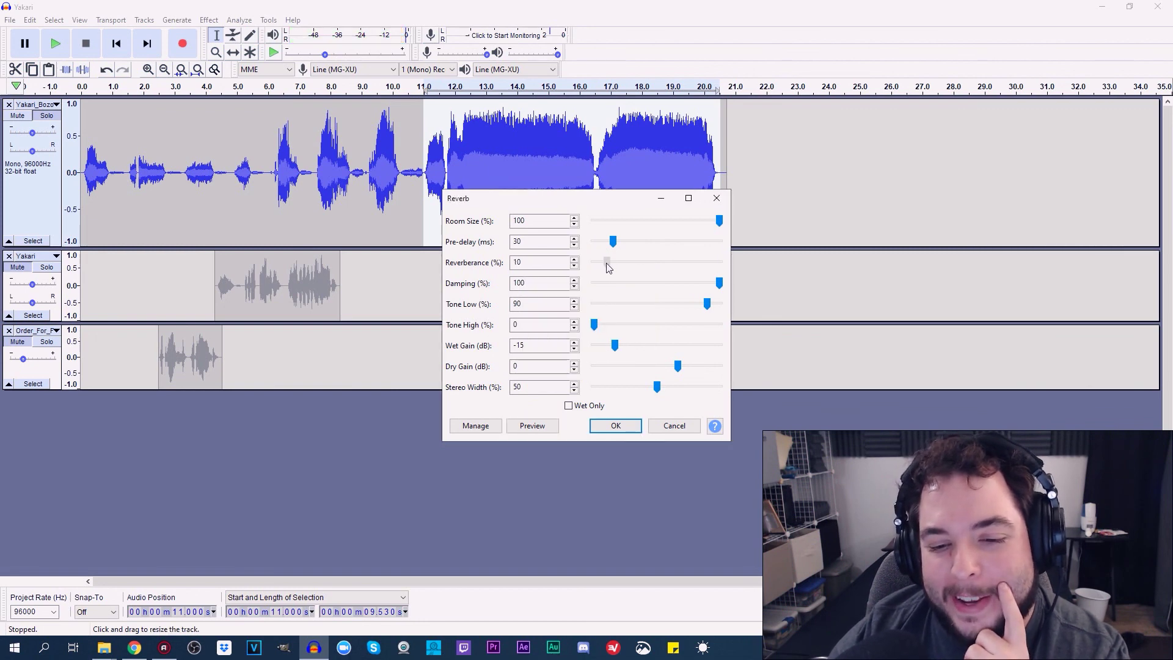
pyautogui.moveTo(608, 267); pyautogui.dragTo(611, 267)
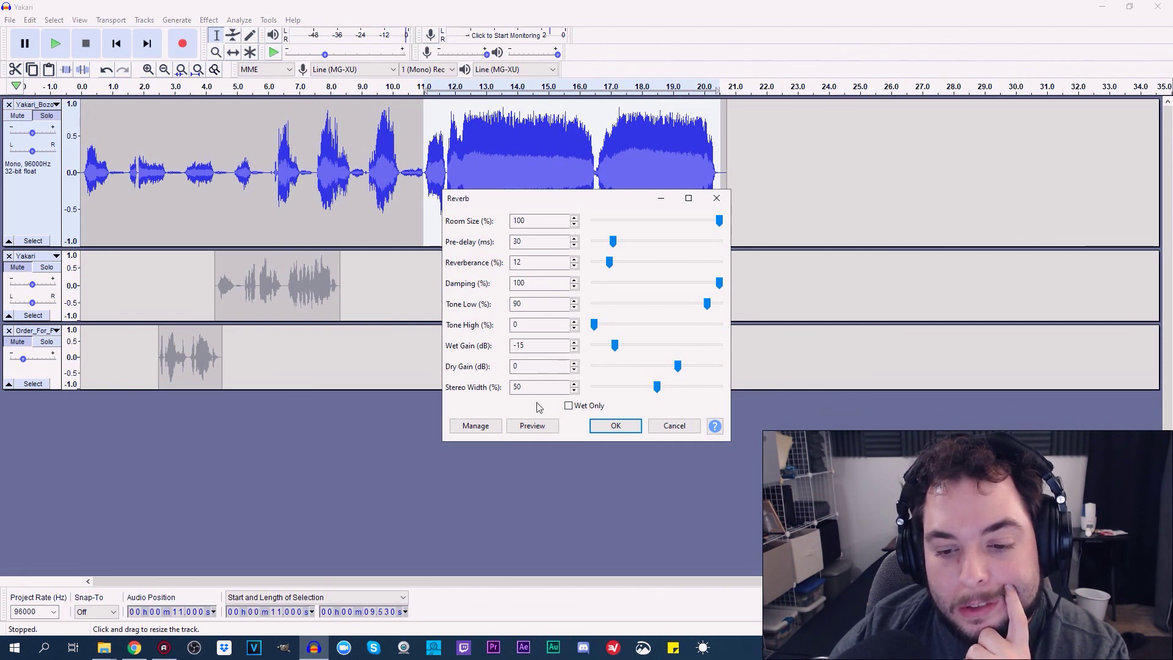
pyautogui.click(535, 424)
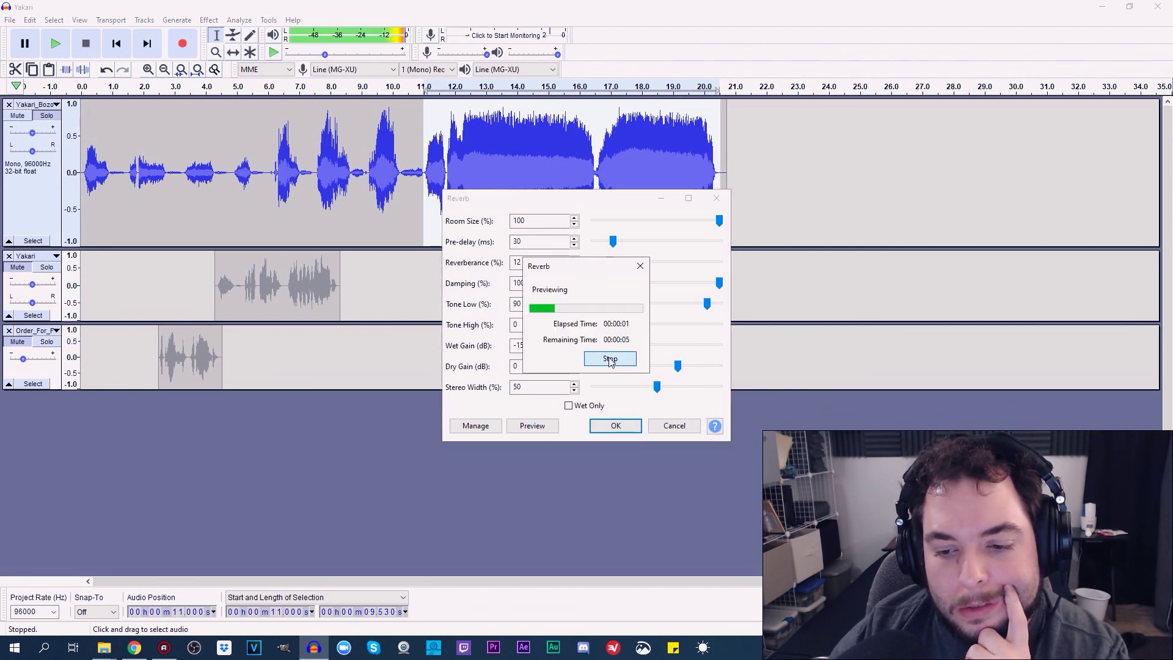
pyautogui.click(610, 359)
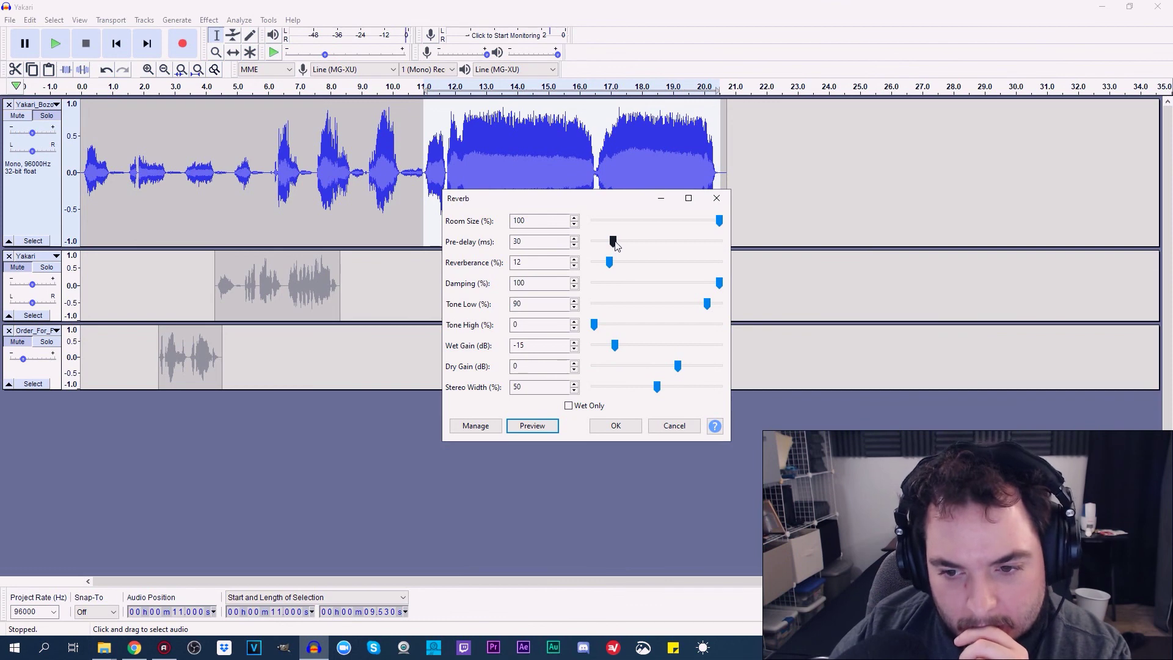
pyautogui.doubleClick(519, 221)
pyautogui.write('200')
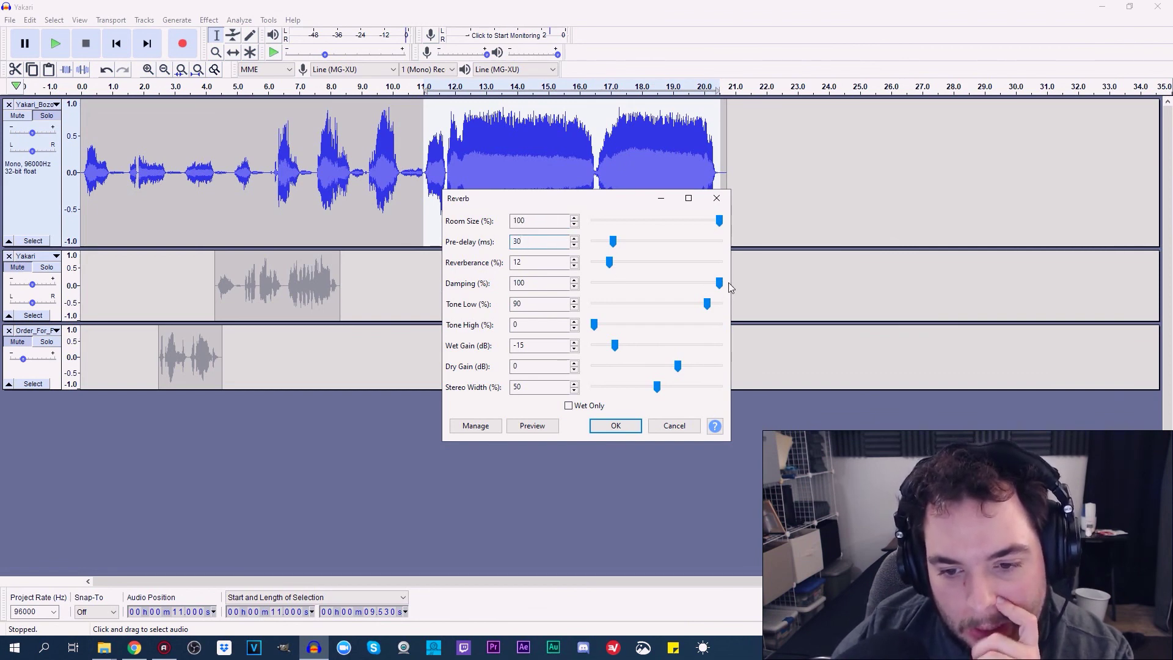
pyautogui.moveTo(707, 304); pyautogui.dragTo(711, 307)
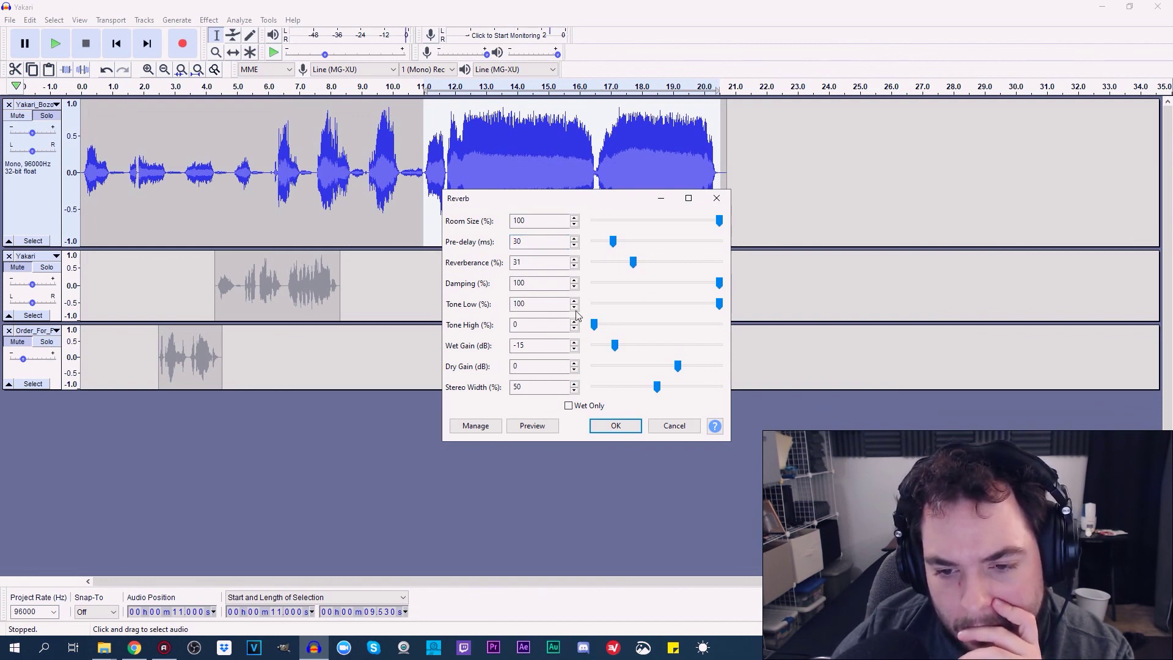
pyautogui.click(531, 428)
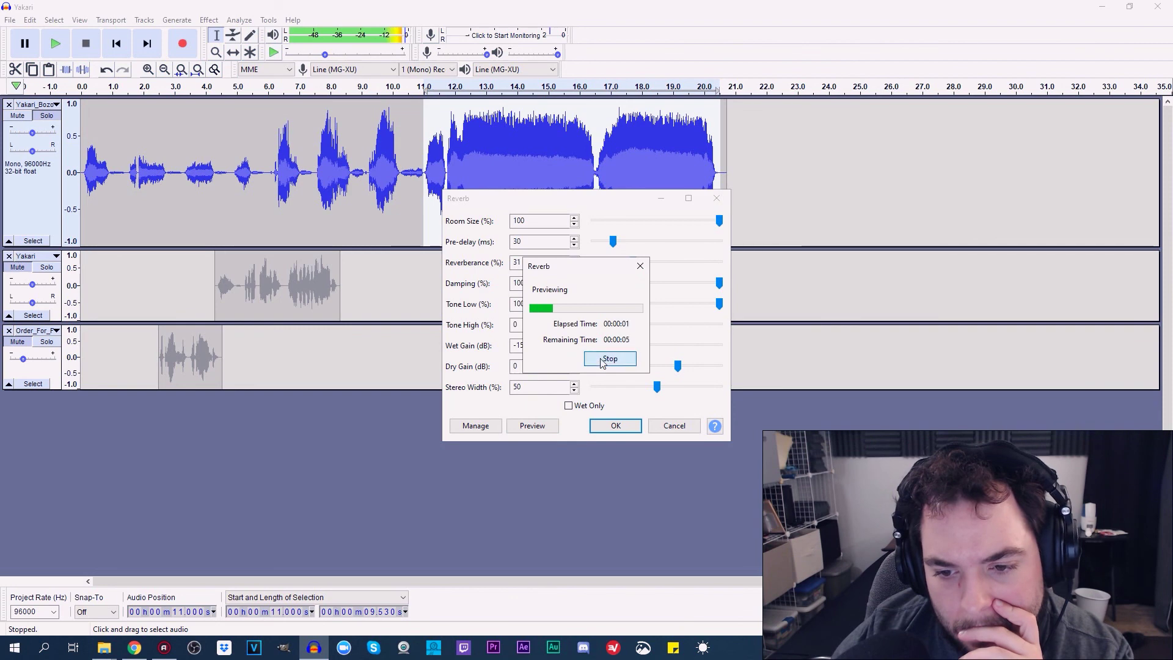
pyautogui.click(607, 358)
# Push pre-delay to 200 ms, lower reverberance to about 15, and apply the reverb
pyautogui.moveTo(612, 242); pyautogui.dragTo(740, 255)
pyautogui.click(538, 426)
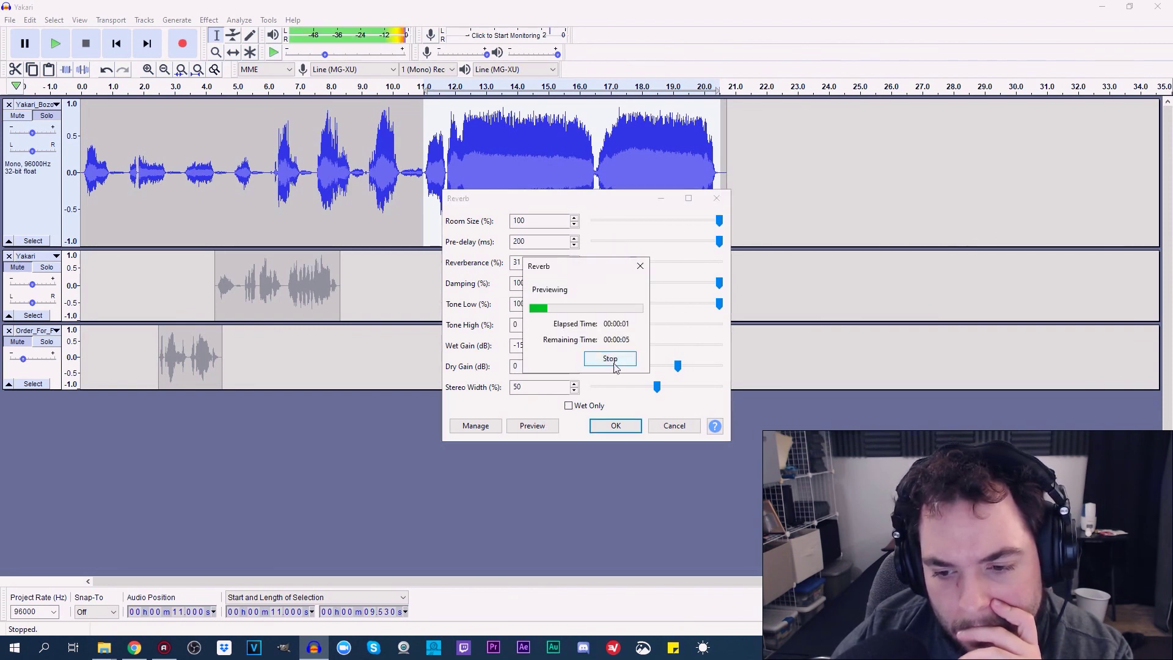
pyautogui.click(611, 360)
pyautogui.moveTo(631, 262); pyautogui.dragTo(628, 263)
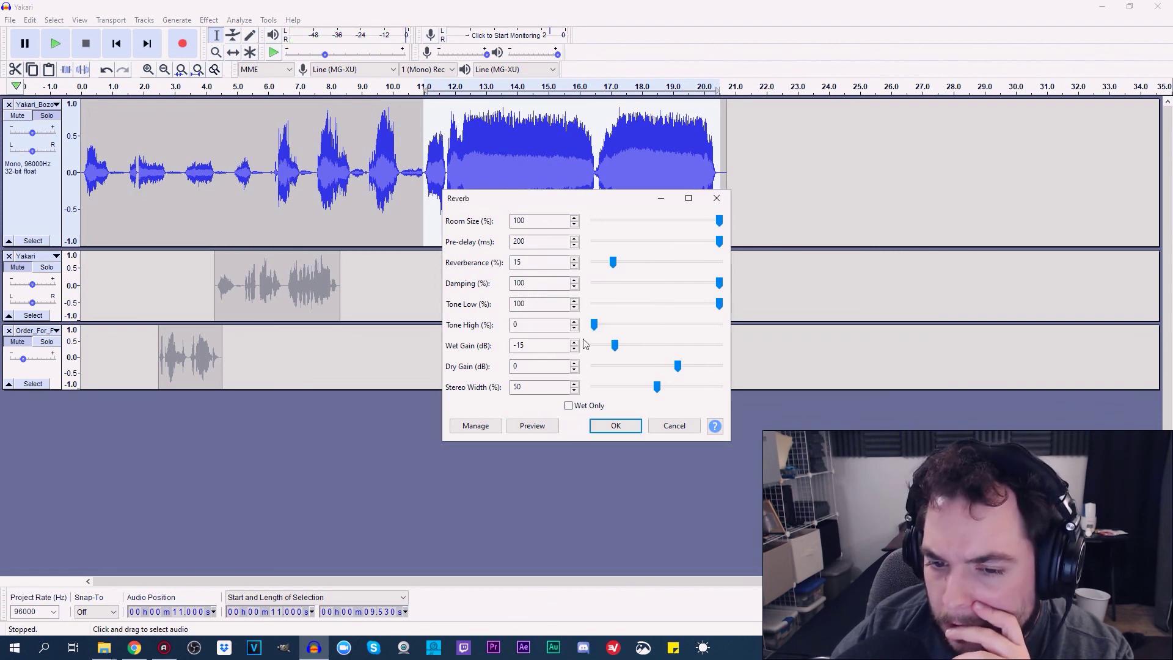
pyautogui.click(539, 426)
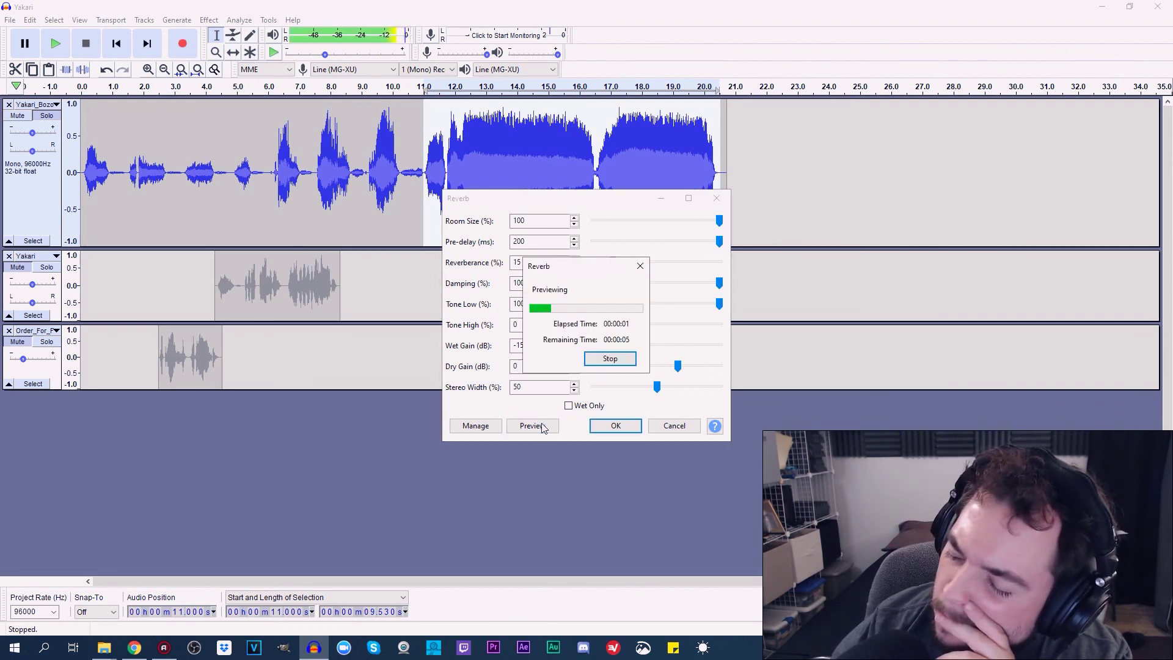
pyautogui.click(610, 360)
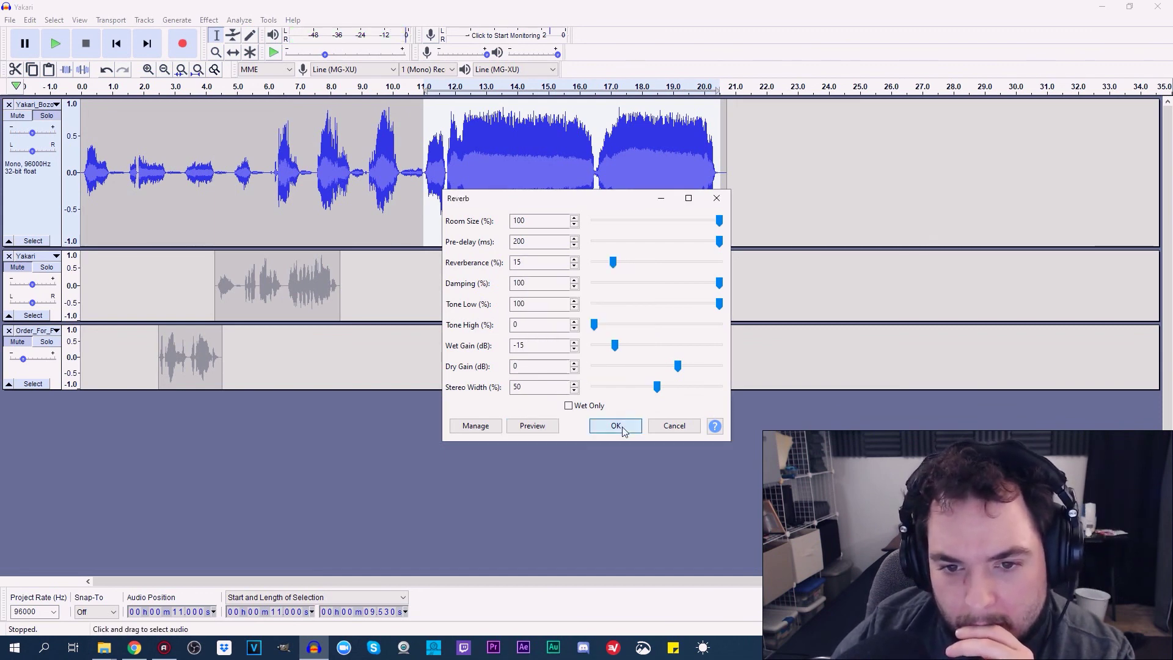
pyautogui.click(621, 427)
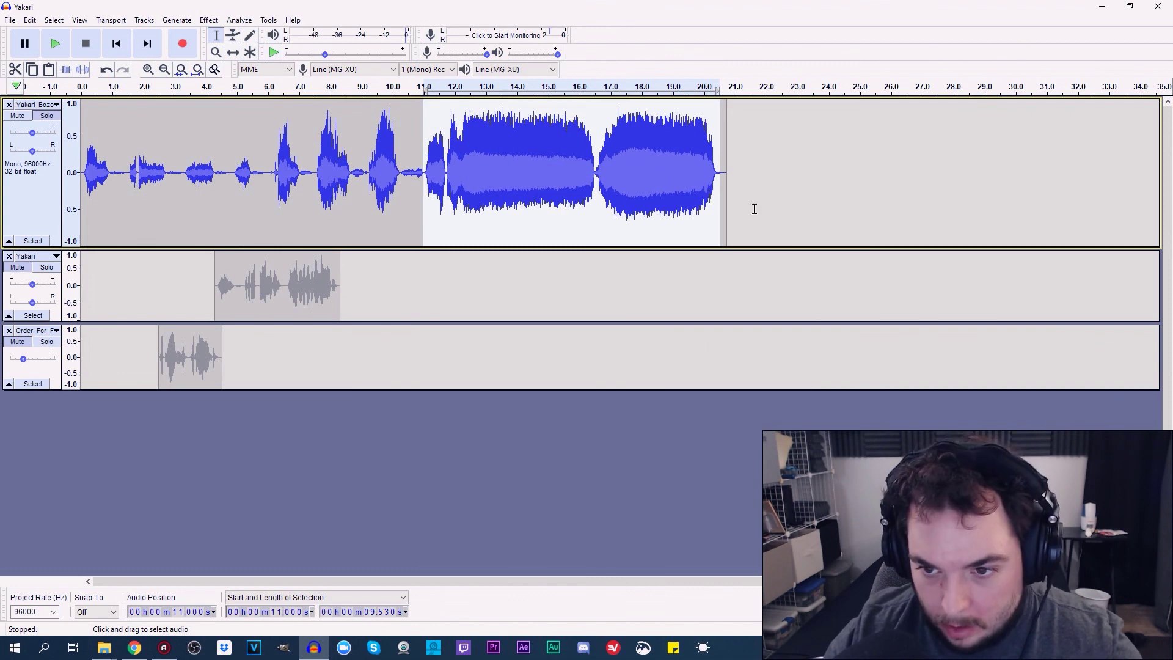
# Extend the selection to about 20.7 s and apply Reverb again
pyautogui.moveTo(721, 202); pyautogui.dragTo(725, 201)
pyautogui.click(209, 19)
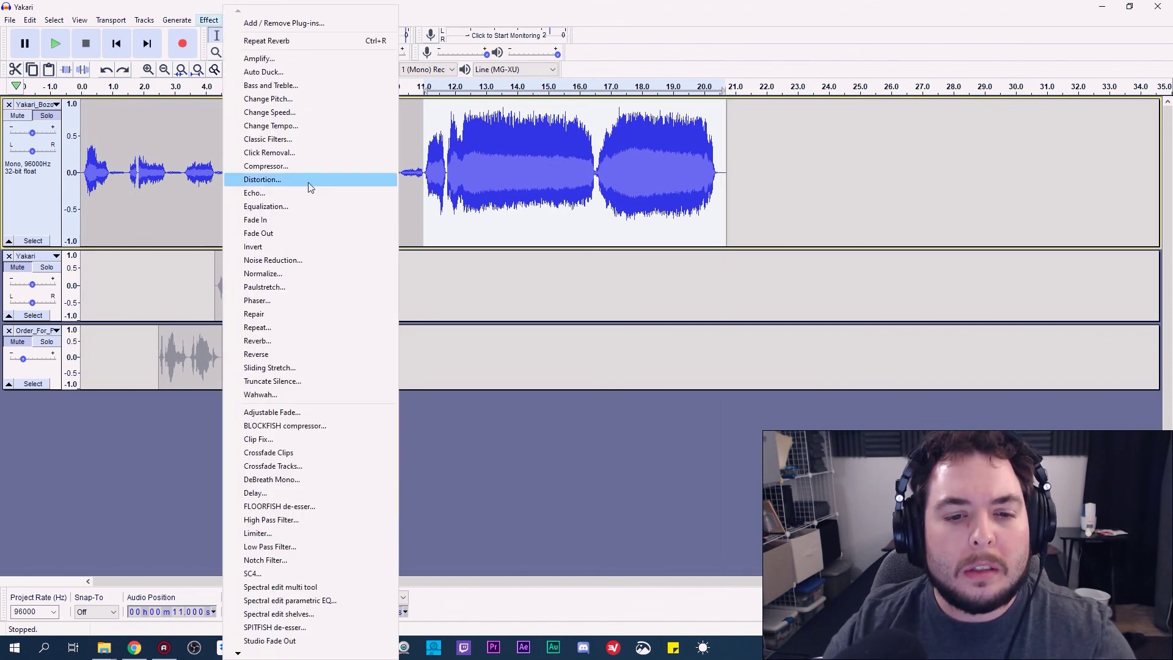
pyautogui.click(287, 341)
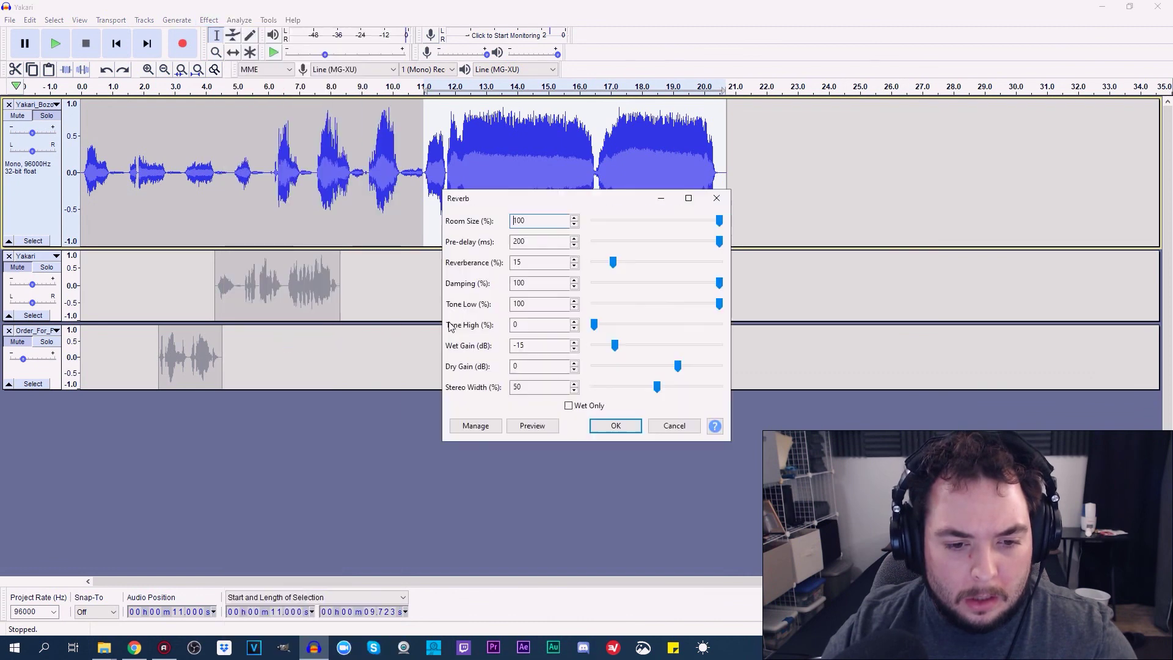
pyautogui.click(609, 429)
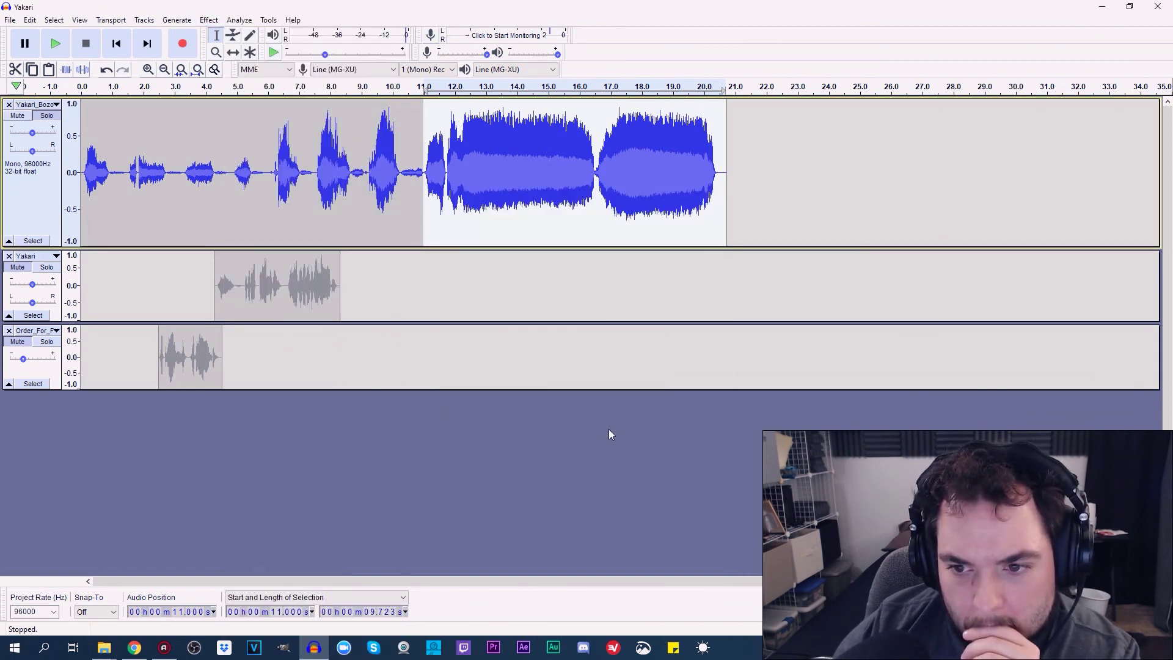
# Enlarge the third track, select its whole clip, and zoom in on it
pyautogui.moveTo(166, 393); pyautogui.dragTo(173, 525)
pyautogui.doubleClick(190, 428)
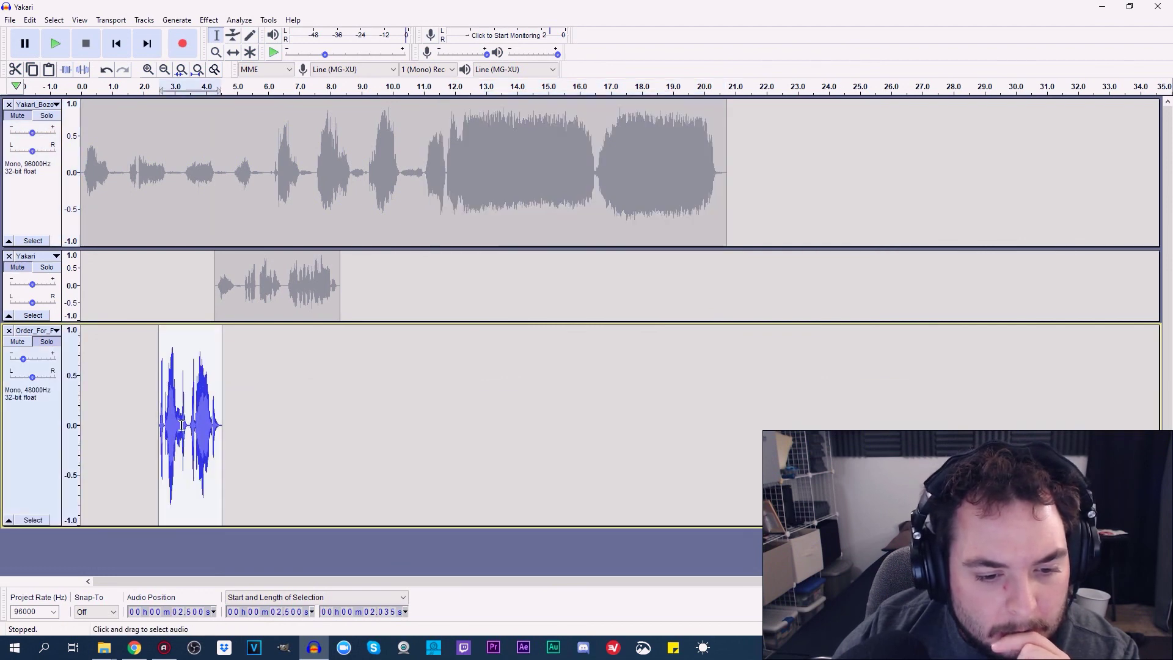
pyautogui.click(148, 69)
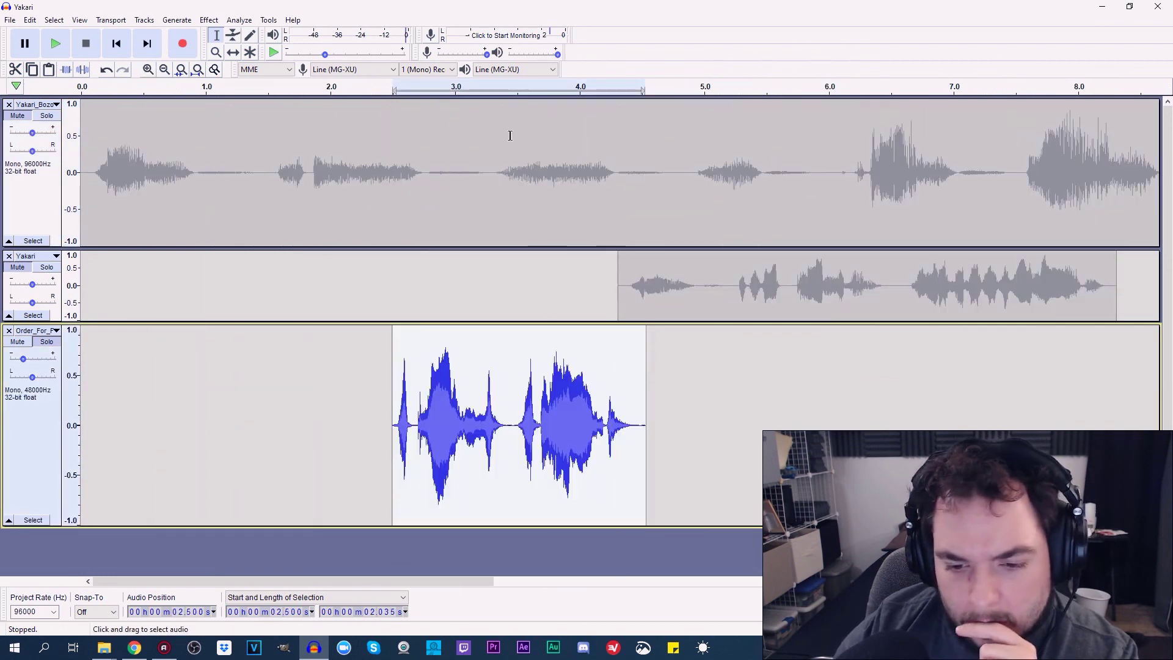
# Preview Reverb on the clip with pre-delay near 100 ms and a louder wet gain
pyautogui.click(209, 20)
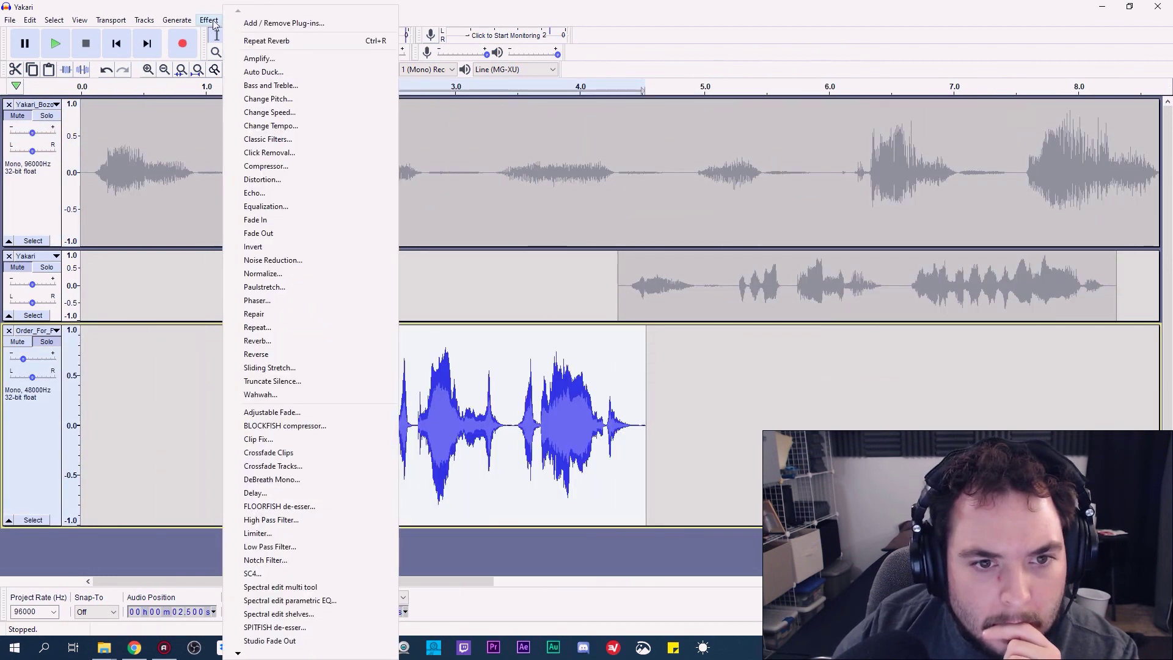
pyautogui.click(265, 346)
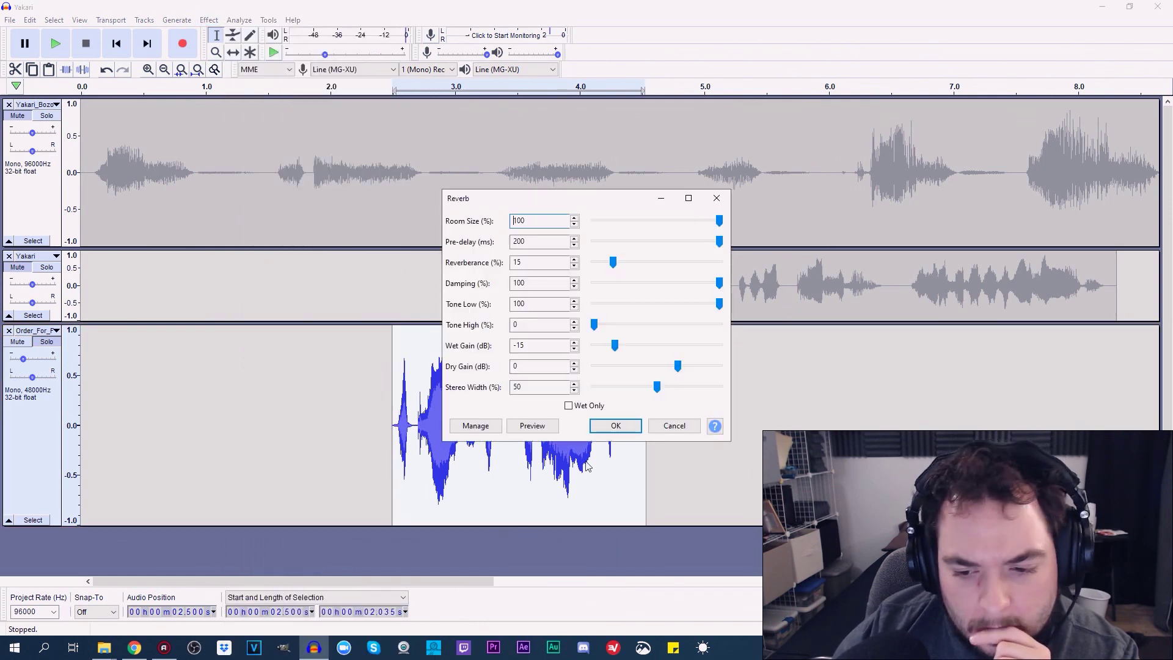
pyautogui.click(522, 430)
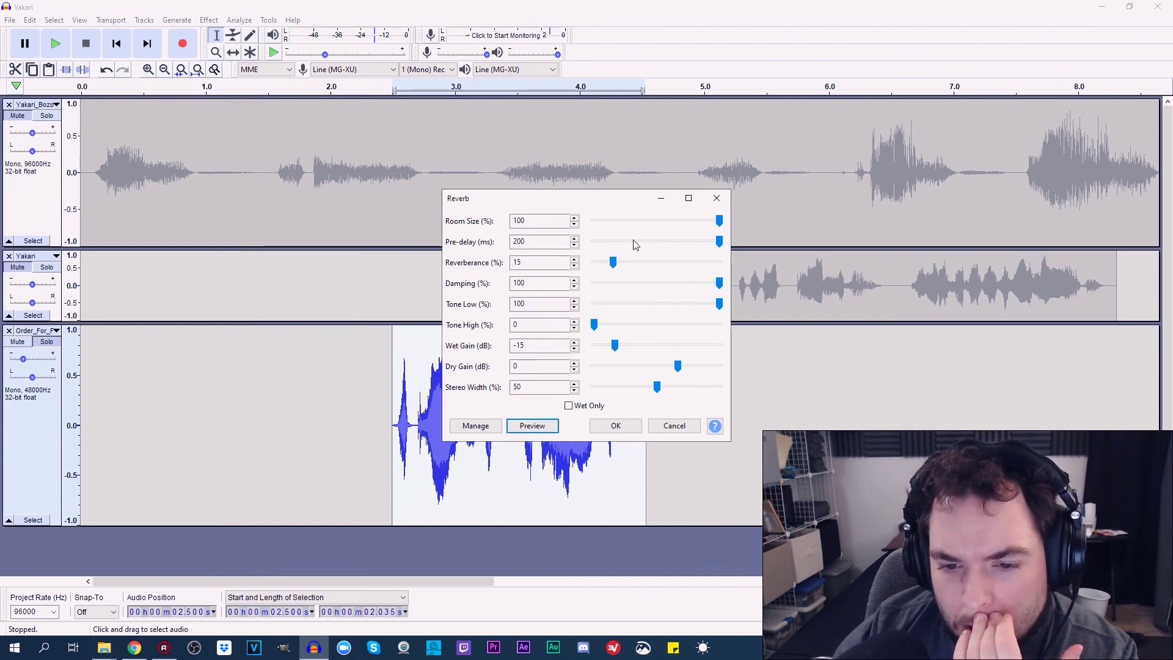
pyautogui.click(719, 242)
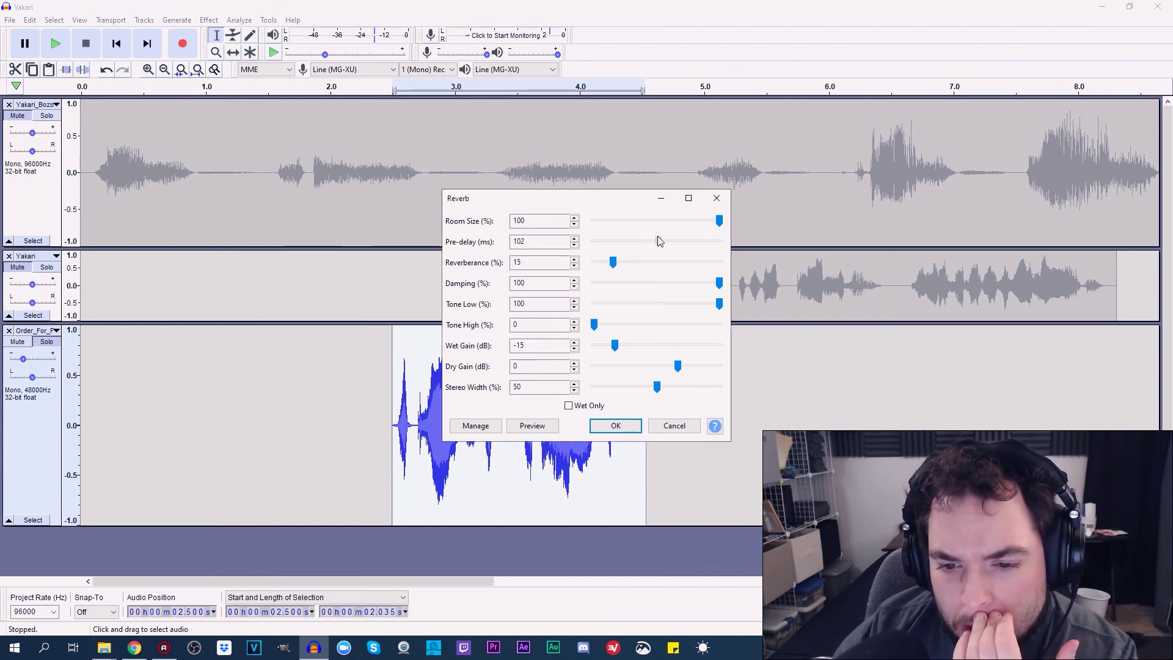
pyautogui.click(532, 426)
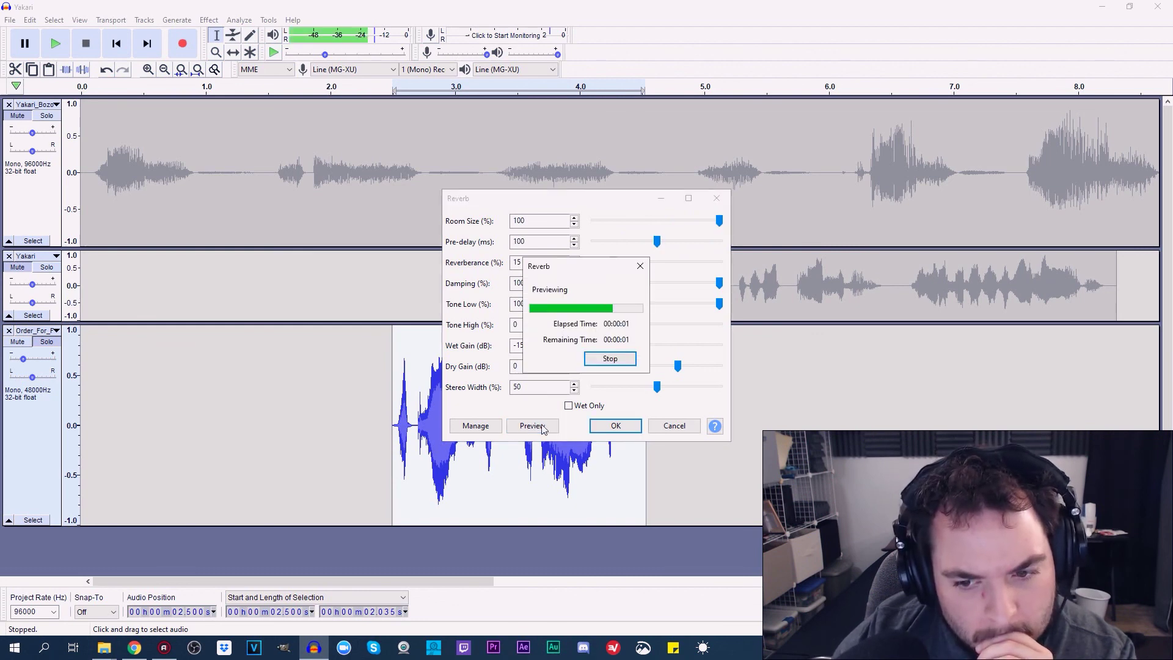
pyautogui.click(611, 361)
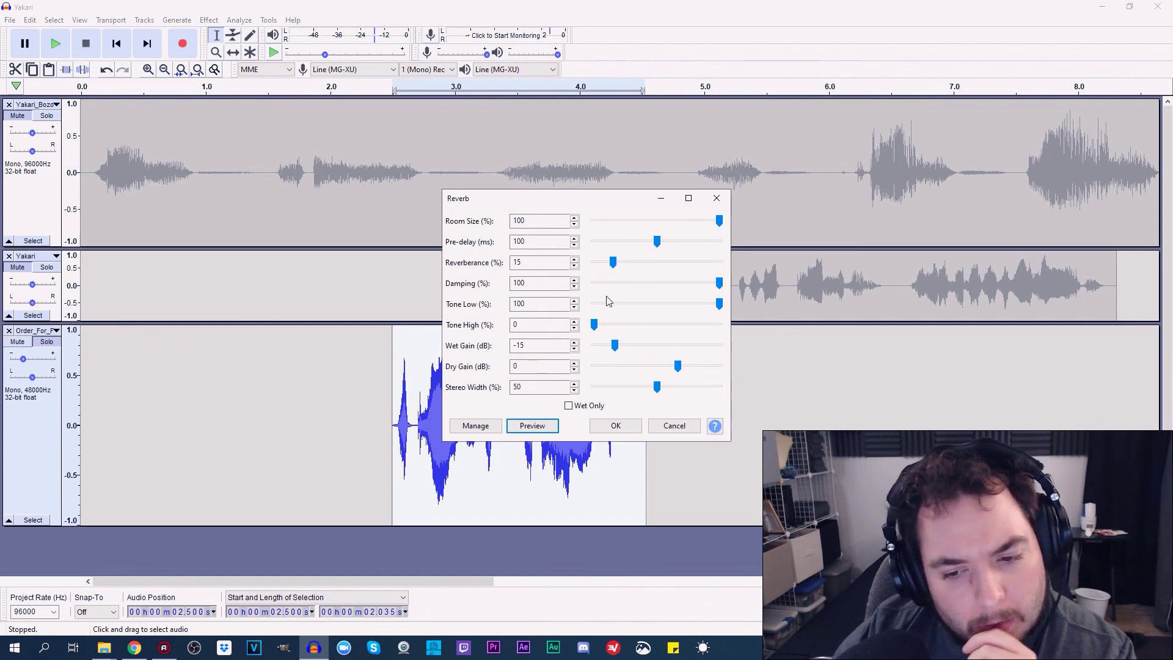
pyautogui.moveTo(615, 347); pyautogui.dragTo(616, 349)
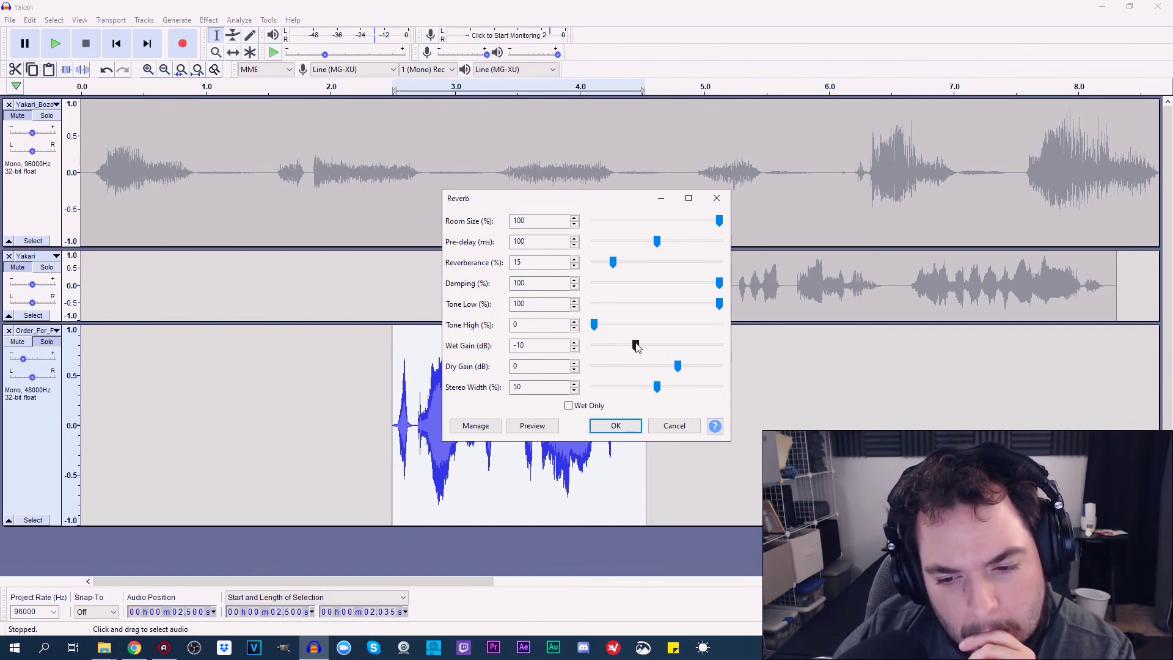
pyautogui.click(532, 427)
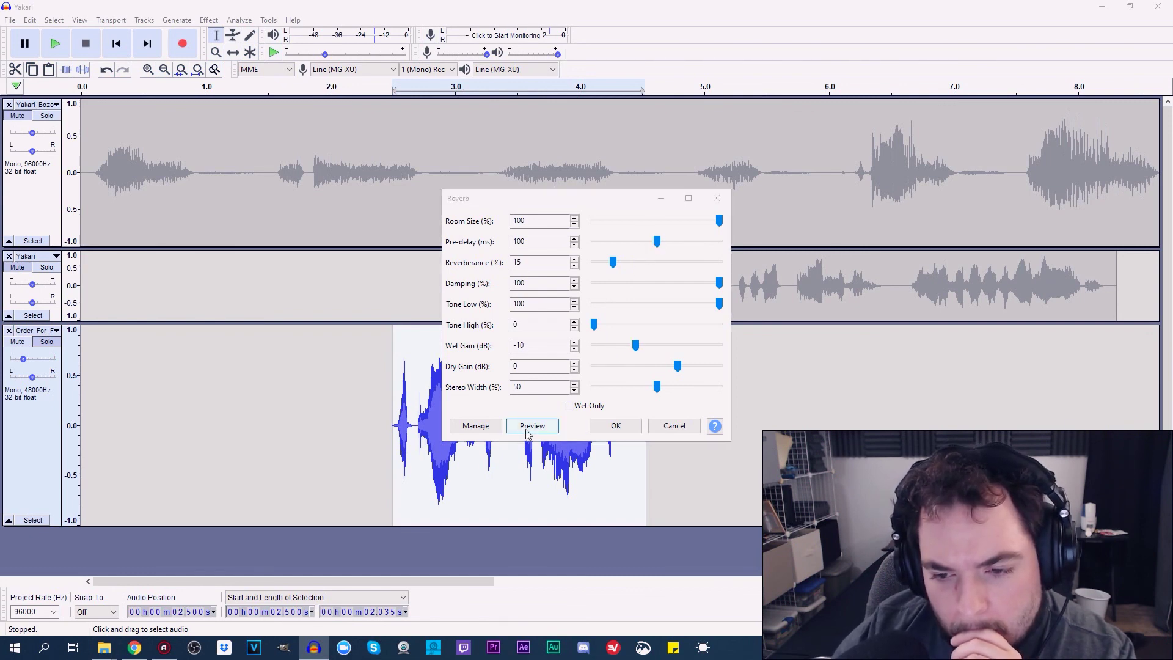
# Settle on pre-delay about 60 ms, dry gain 0 dB and reverberance 7%, then apply
pyautogui.click(602, 364)
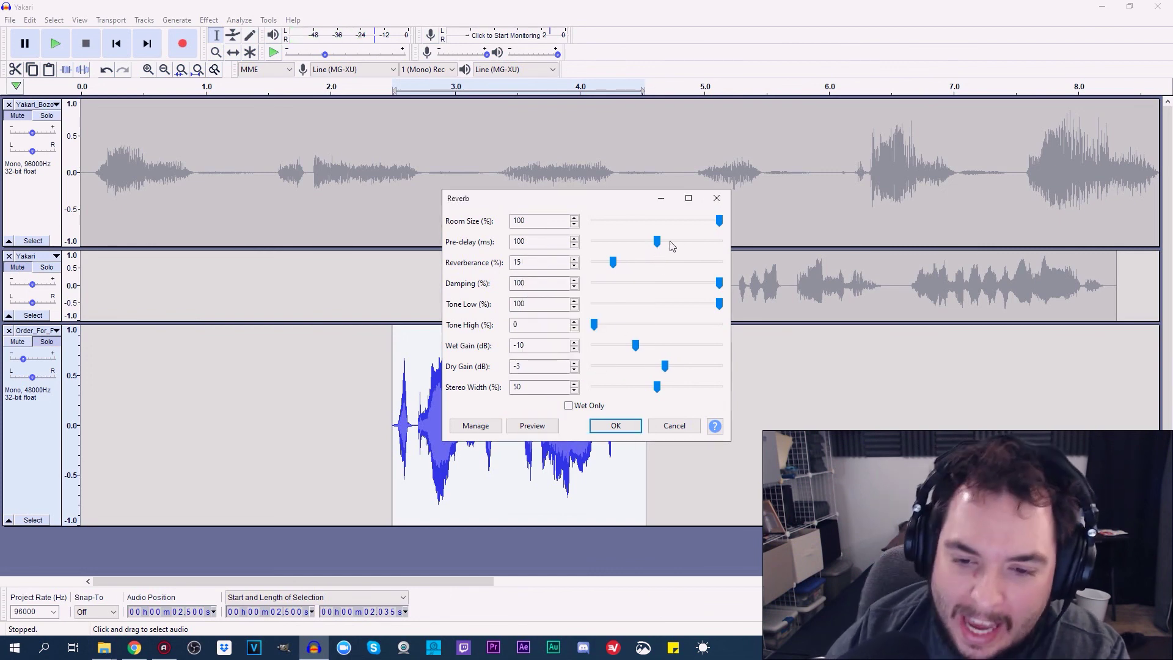
pyautogui.moveTo(655, 242); pyautogui.dragTo(627, 242)
pyautogui.click(532, 426)
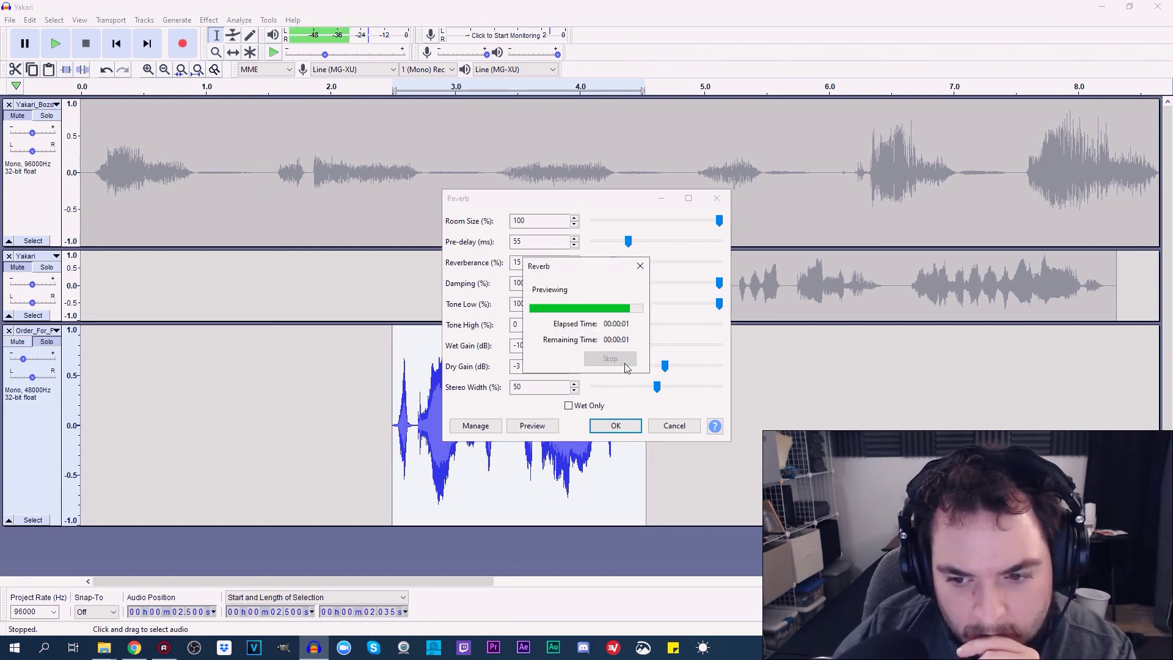
pyautogui.moveTo(628, 241); pyautogui.dragTo(635, 246)
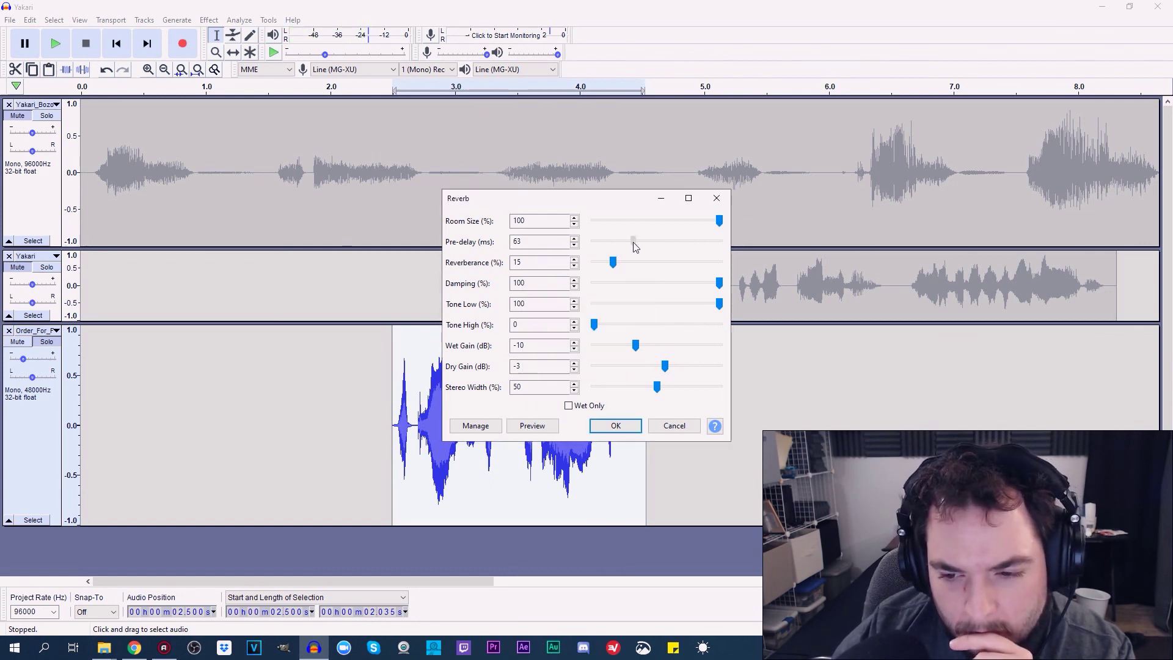
pyautogui.click(532, 425)
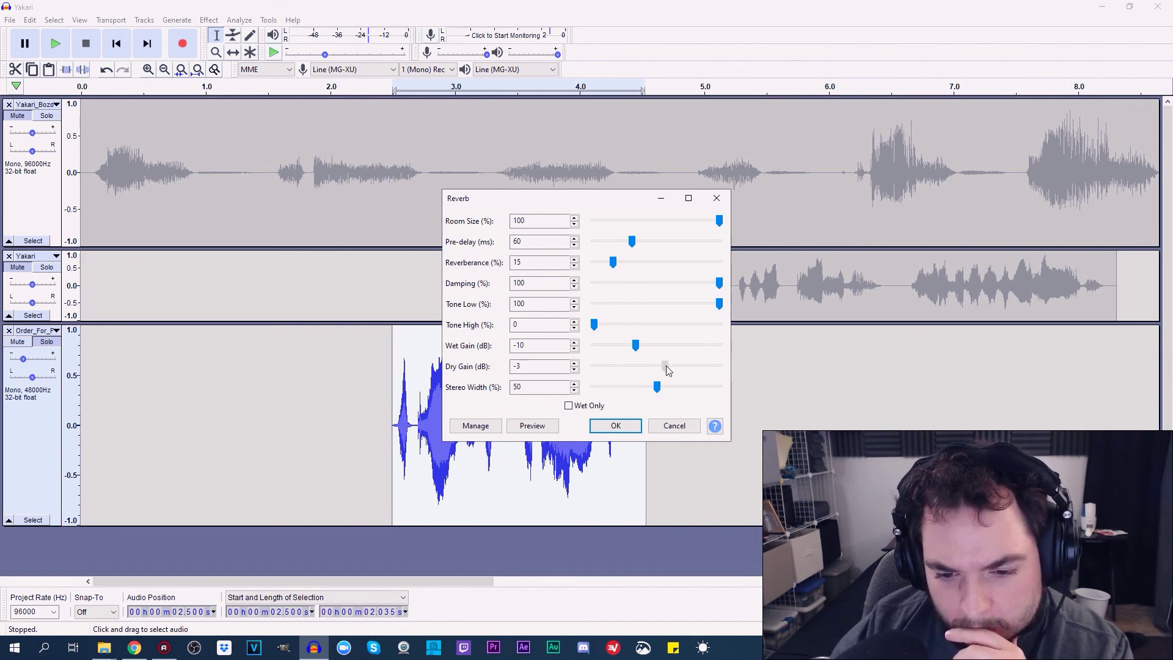
pyautogui.moveTo(674, 367); pyautogui.dragTo(680, 368)
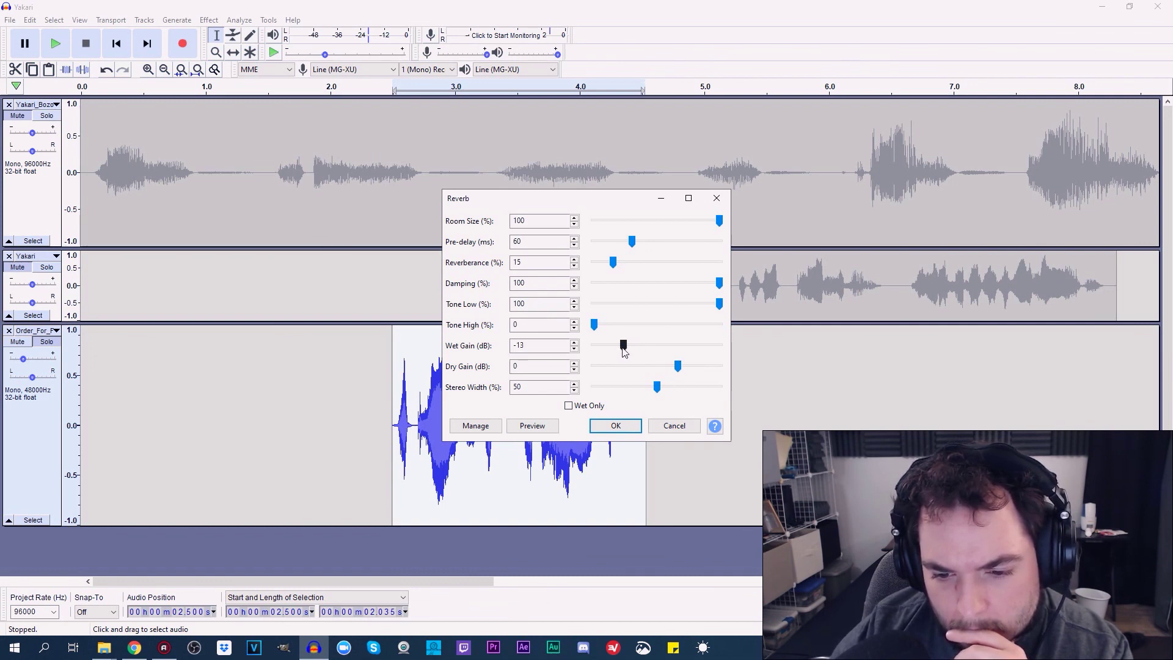
pyautogui.click(531, 426)
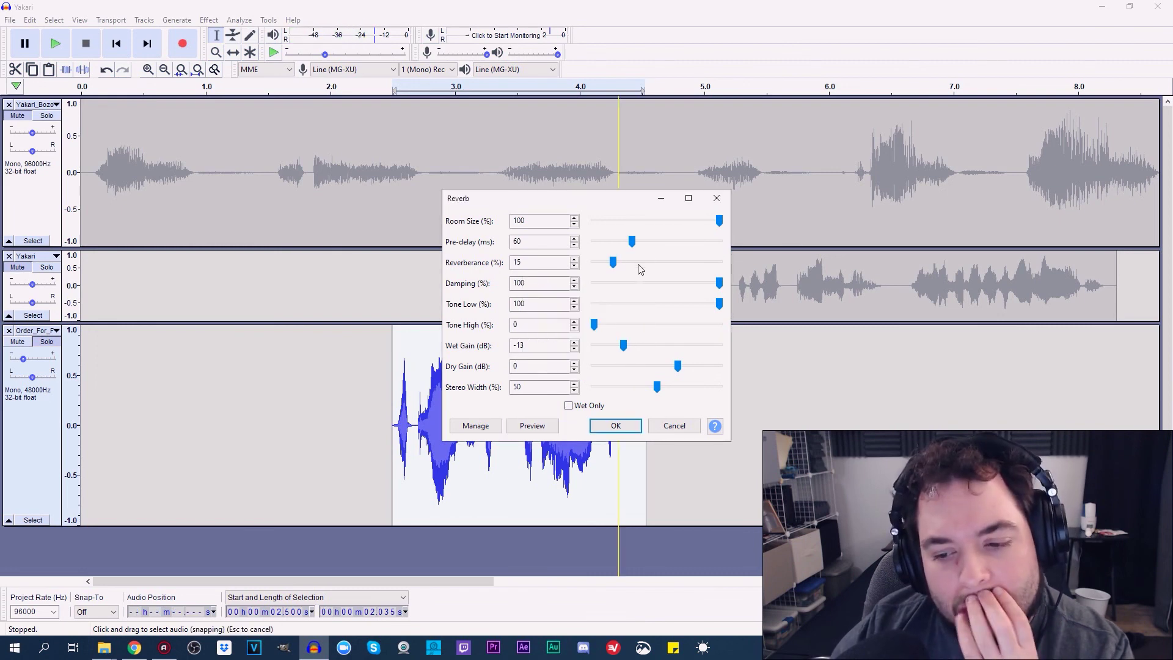
pyautogui.moveTo(612, 266); pyautogui.dragTo(609, 267)
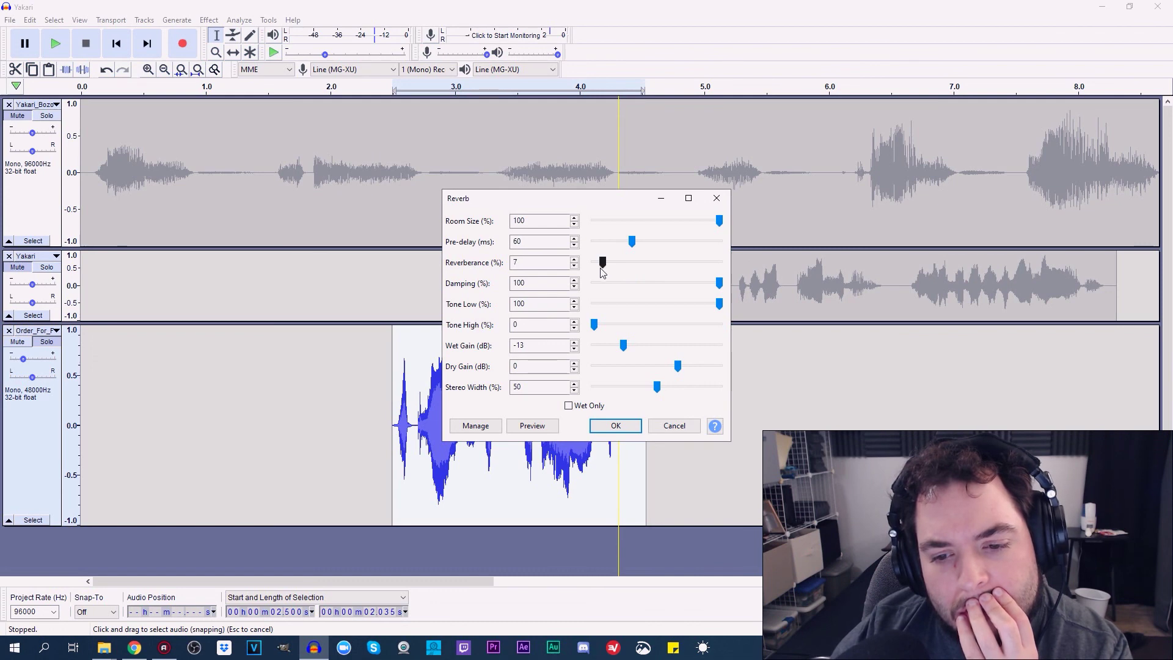
pyautogui.click(522, 428)
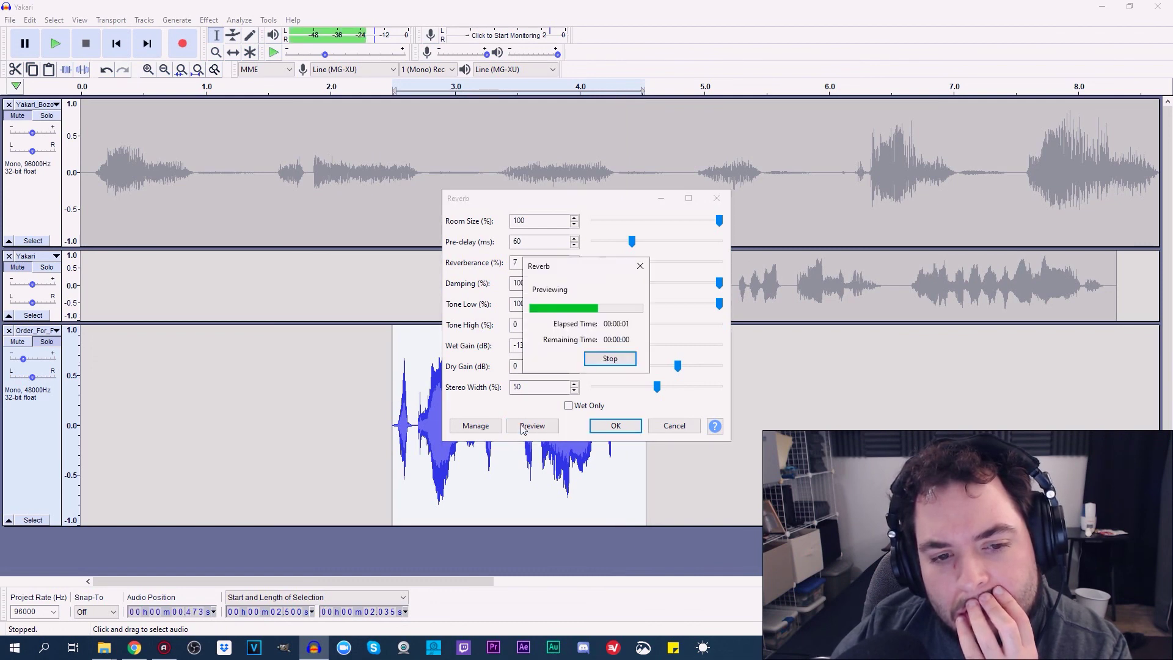
pyautogui.click(616, 426)
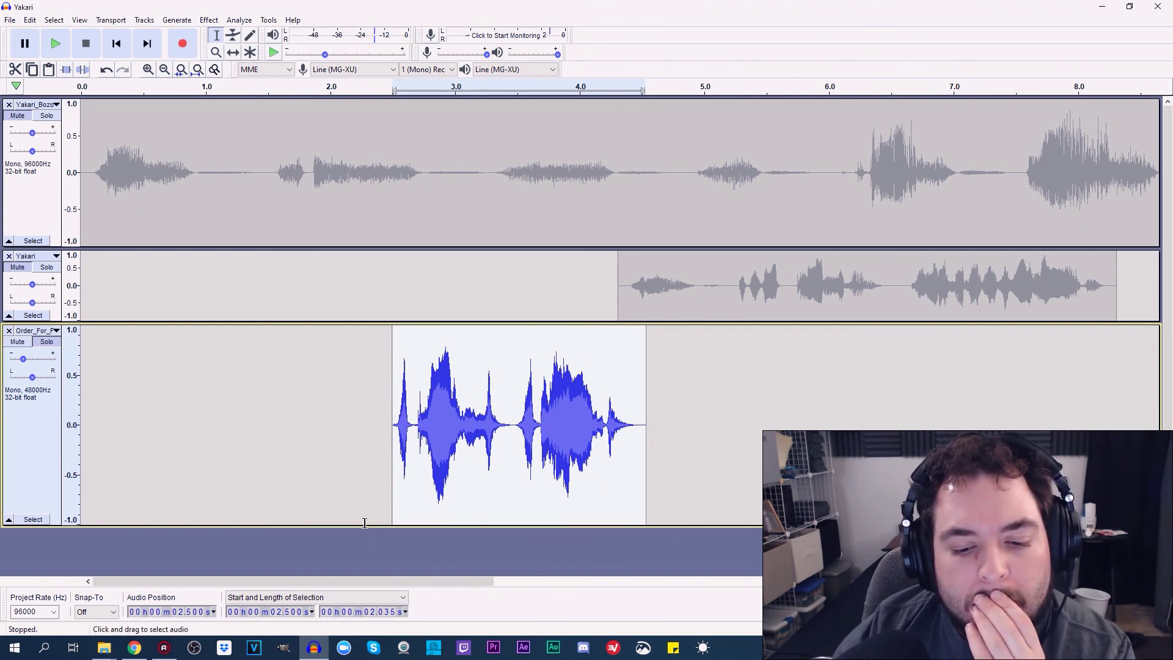
# Shorten the third track, make the second track taller, and zoom out
pyautogui.moveTo(365, 525); pyautogui.dragTo(379, 418)
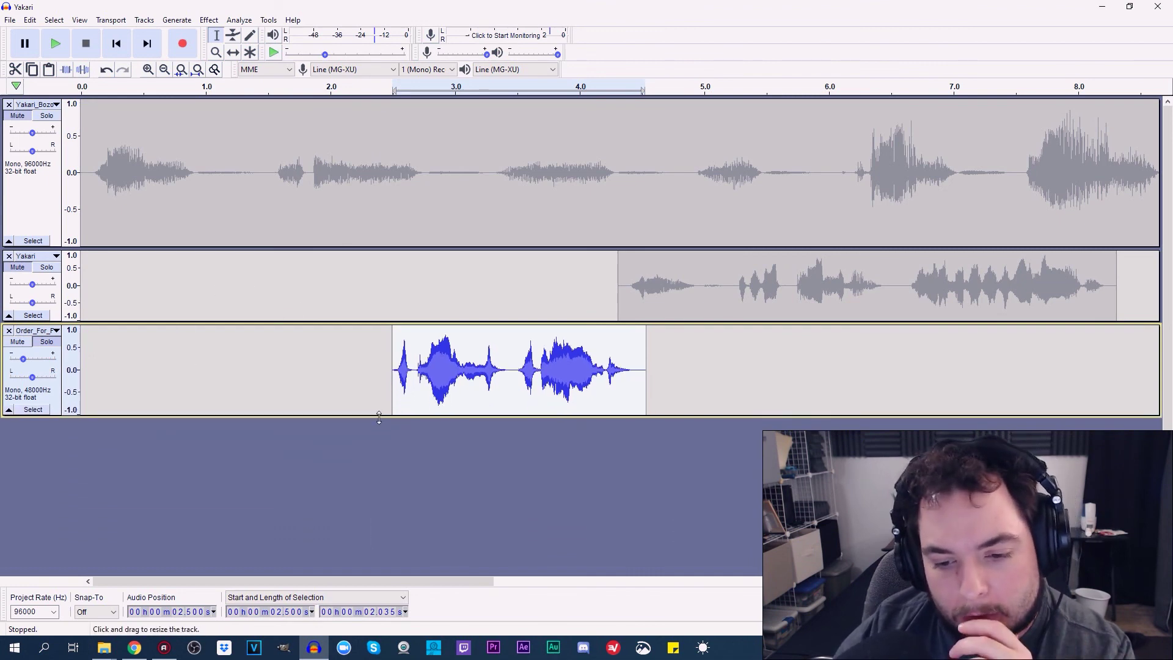
pyautogui.moveTo(453, 321); pyautogui.dragTo(455, 414)
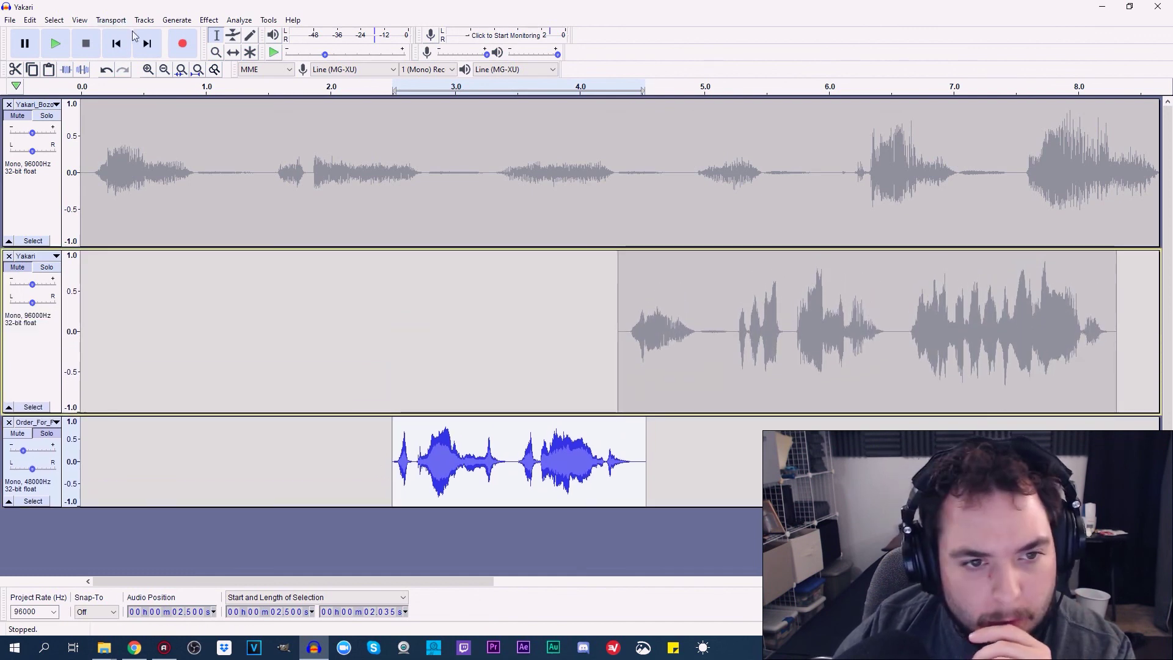
pyautogui.click(168, 75)
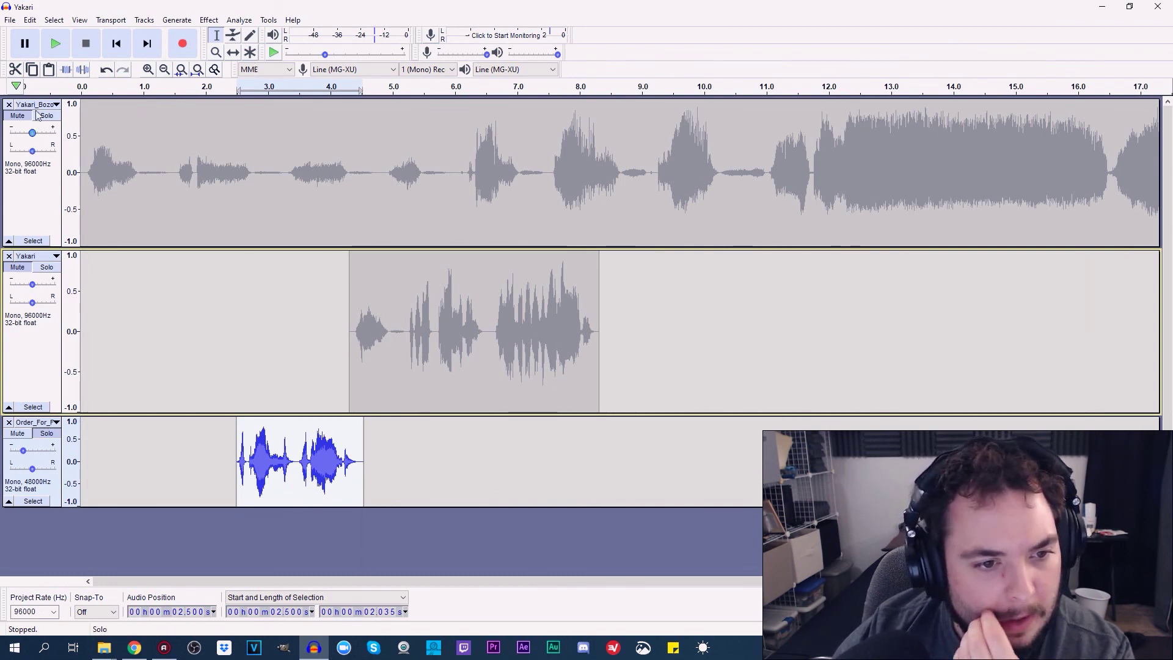
# Unsolo, show the whole project from the start, and solo the top Yakari_Bozon track
pyautogui.click(47, 433)
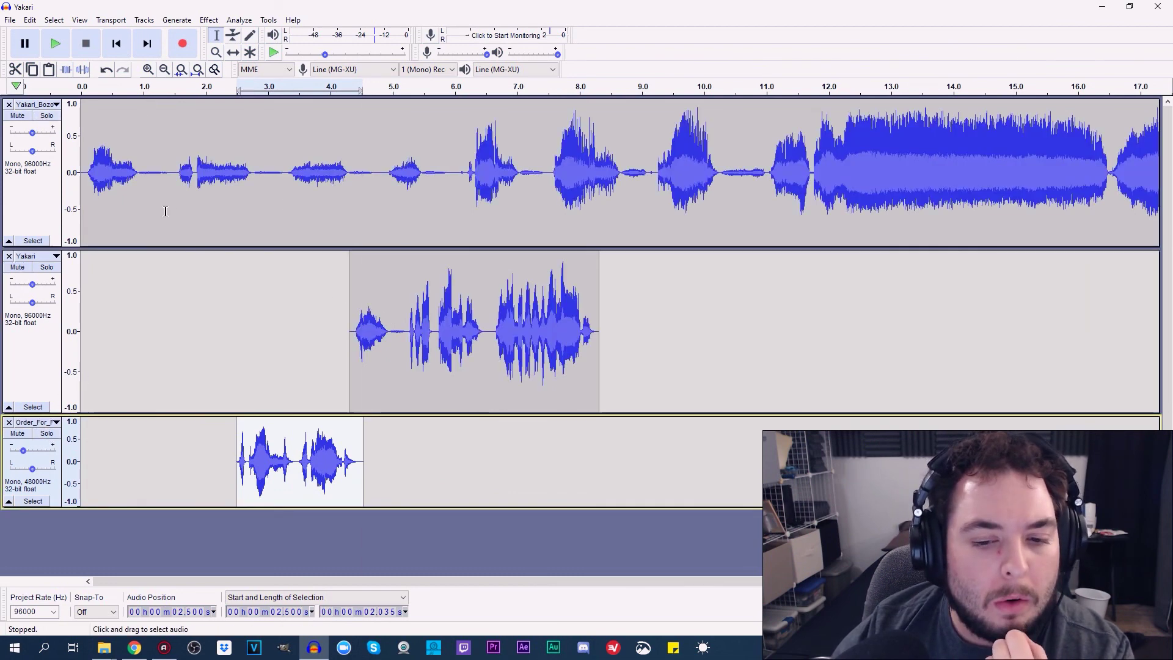
pyautogui.click(148, 69)
pyautogui.click(164, 69)
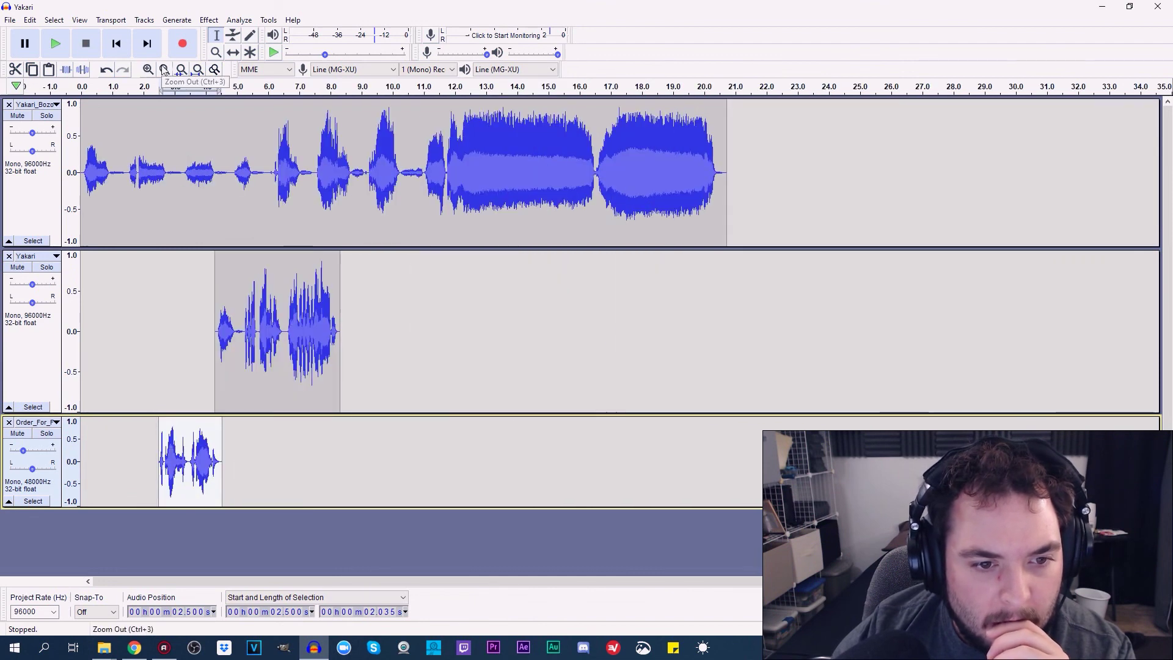
pyautogui.click(118, 52)
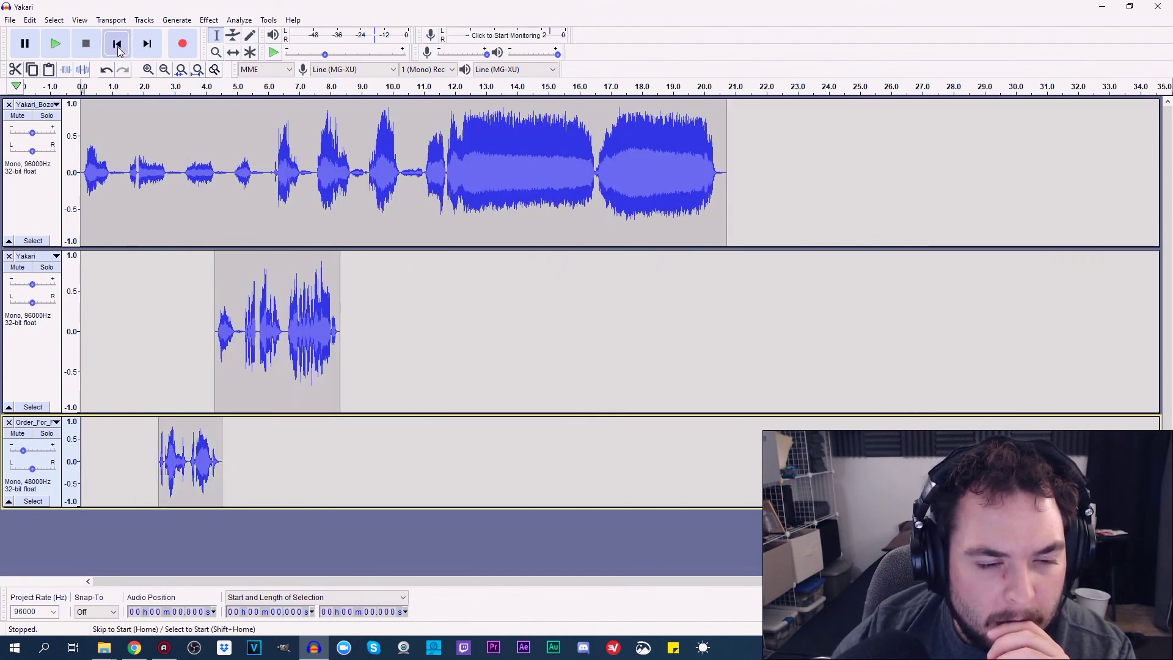
pyautogui.click(46, 115)
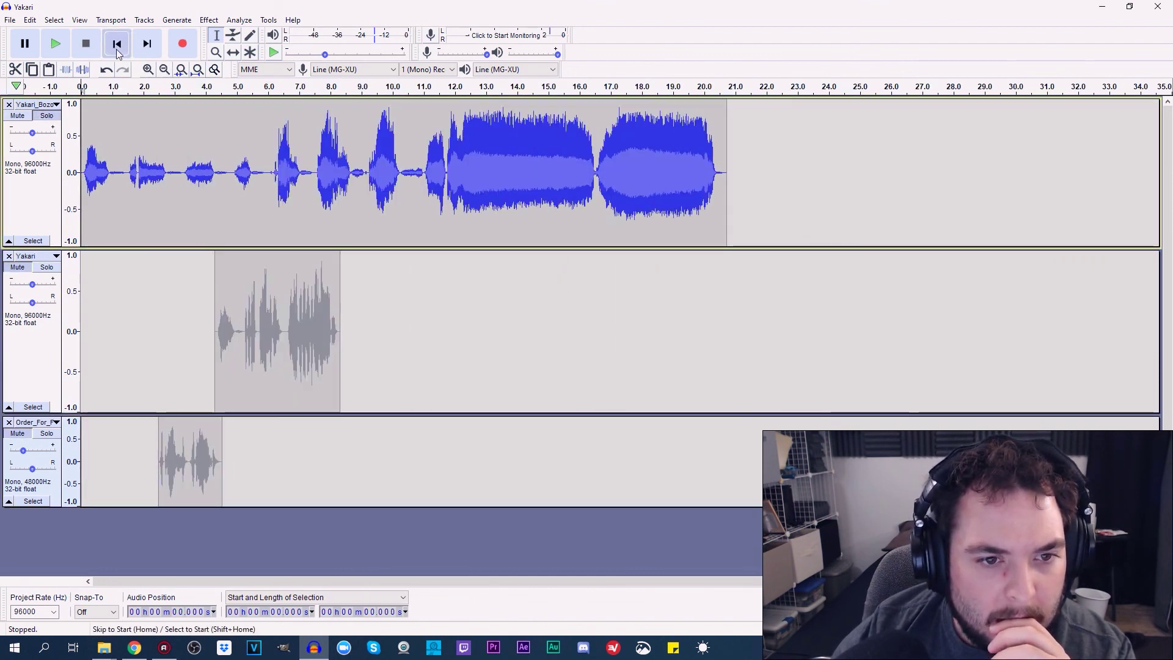
# Zoom in on the first eight seconds of the soloed top track and play it back
pyautogui.doubleClick(147, 69)
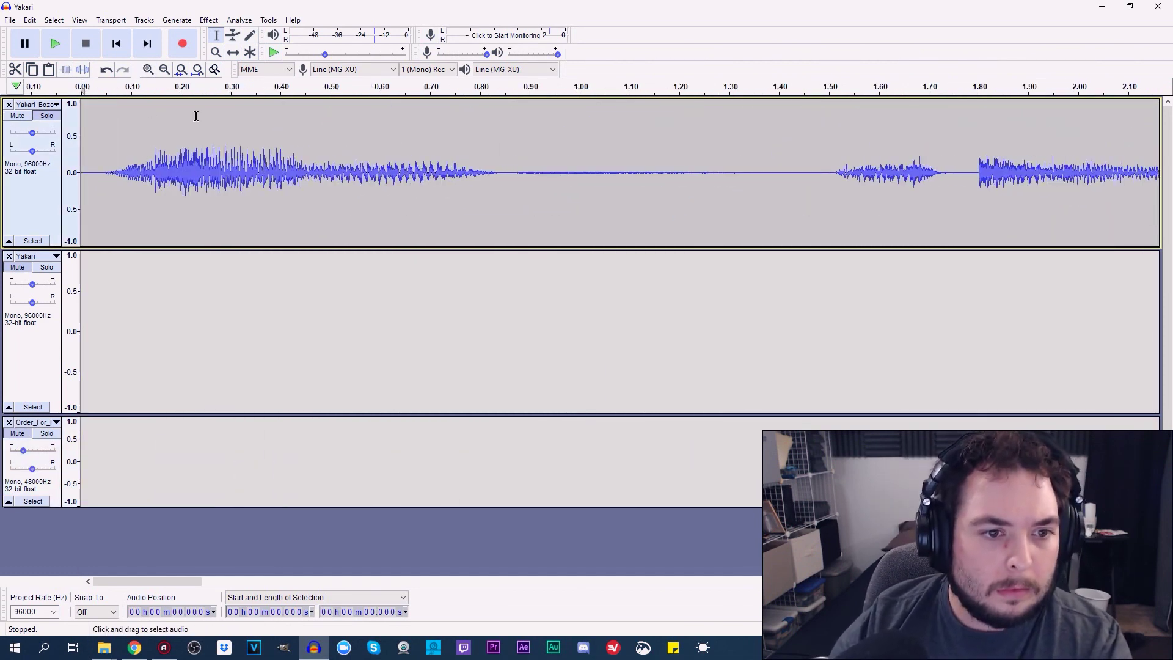
pyautogui.click(56, 44)
pyautogui.hotkey('ctrl', '3')
pyautogui.hotkey('ctrl', '3')
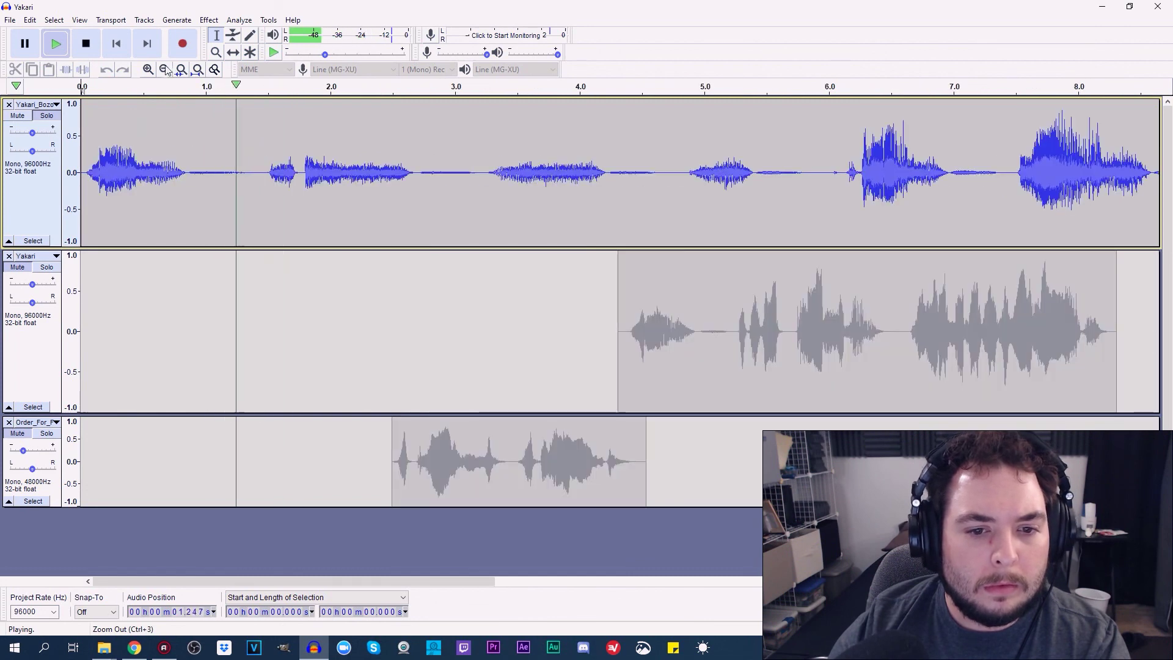
pyautogui.click(97, 48)
# Cut the short pause near 1.35 s from the top track and replay to check
pyautogui.moveTo(248, 171); pyautogui.dragTo(264, 183)
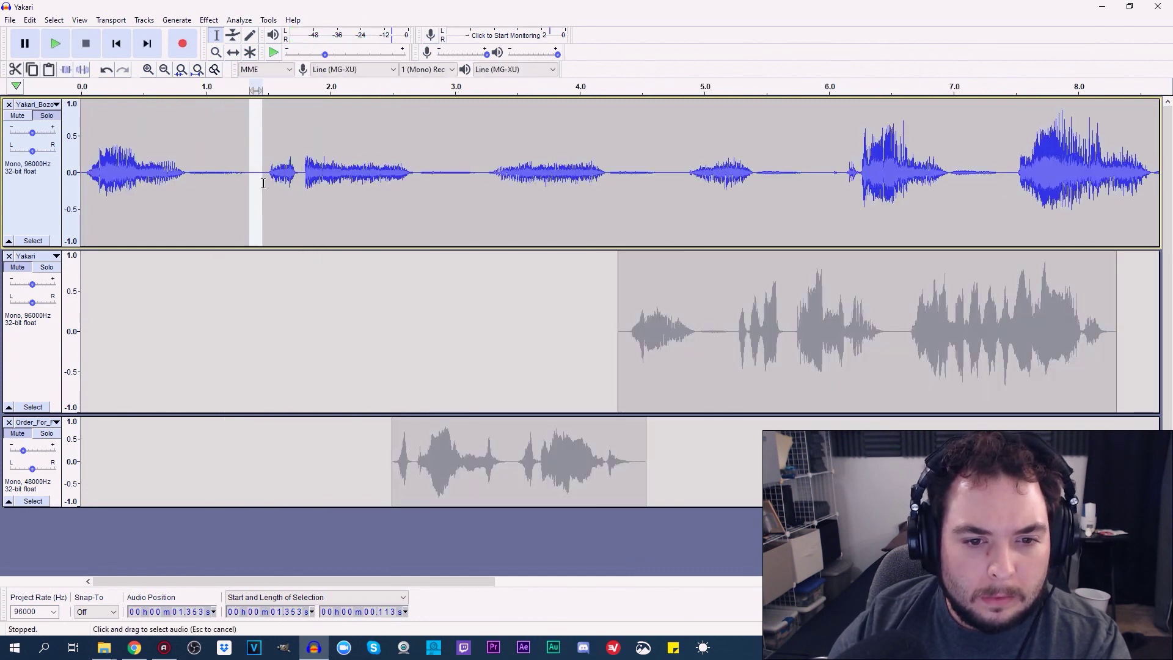
pyautogui.press('Delete')
pyautogui.click(135, 124)
pyautogui.press('space')
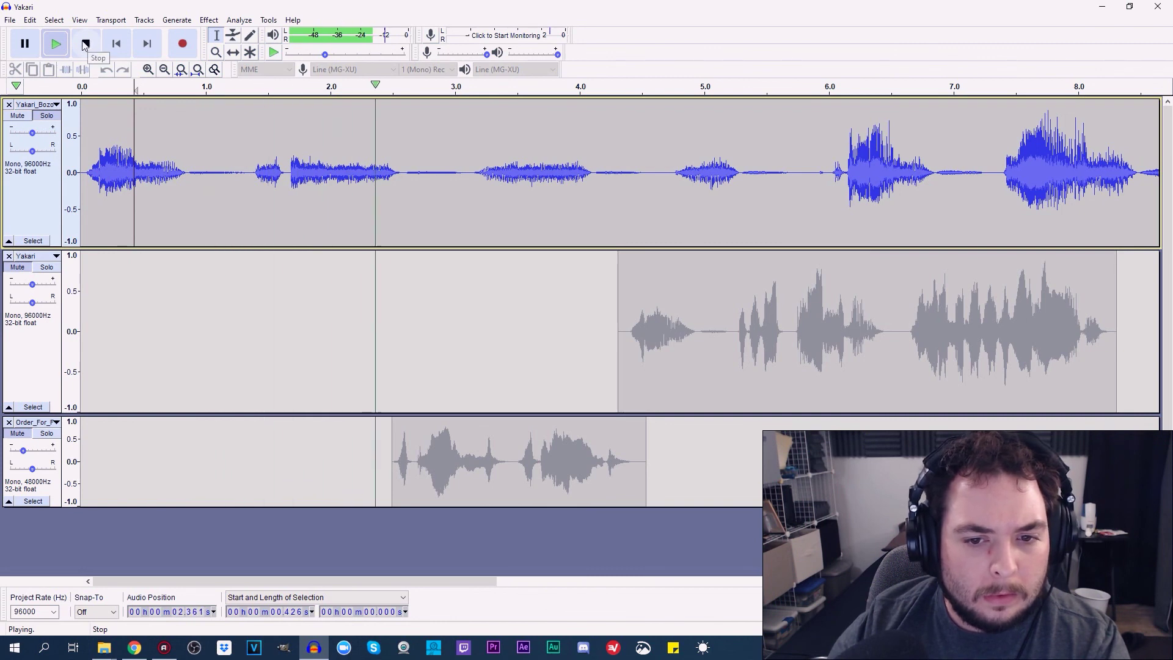
pyautogui.click(86, 44)
# Cut the tiny gap at about 3.08 s and another short pause, checking by playback
pyautogui.moveTo(463, 175); pyautogui.dragTo(468, 182)
pyautogui.press('Delete')
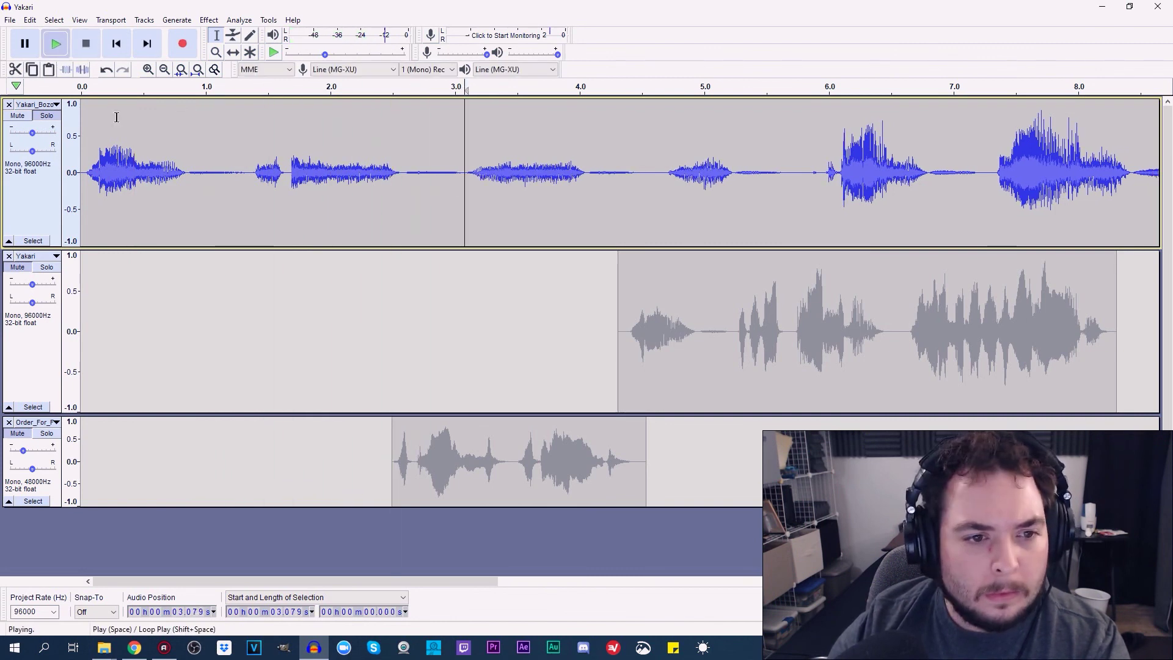
pyautogui.hscroll(5, 72, 96)
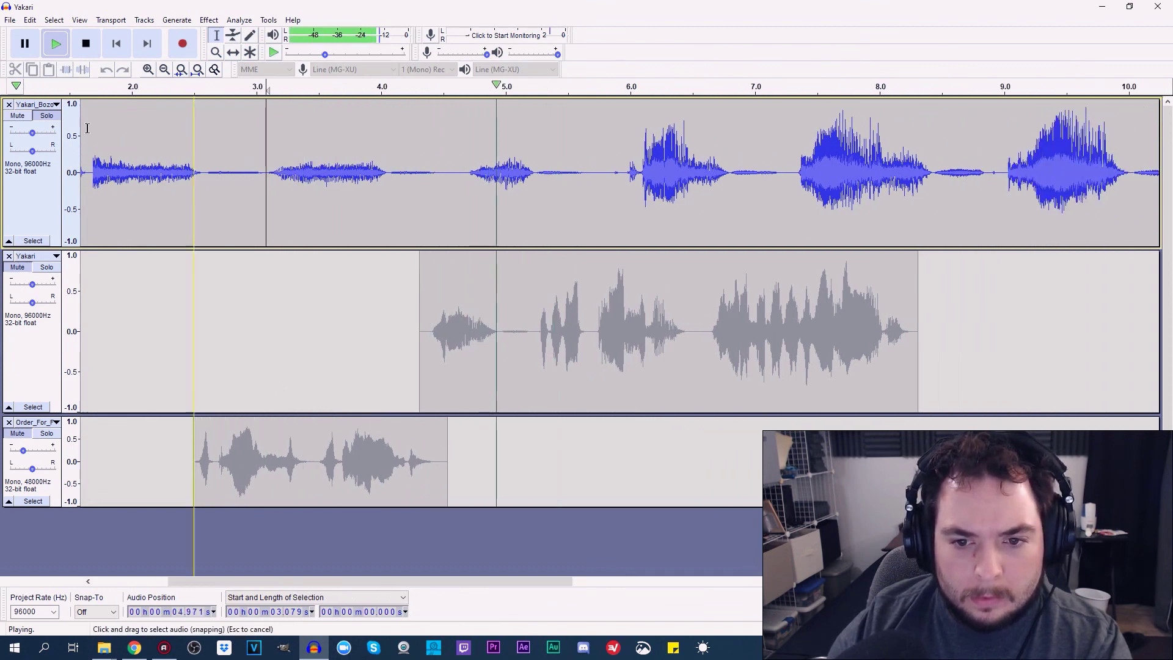
pyautogui.press('space')
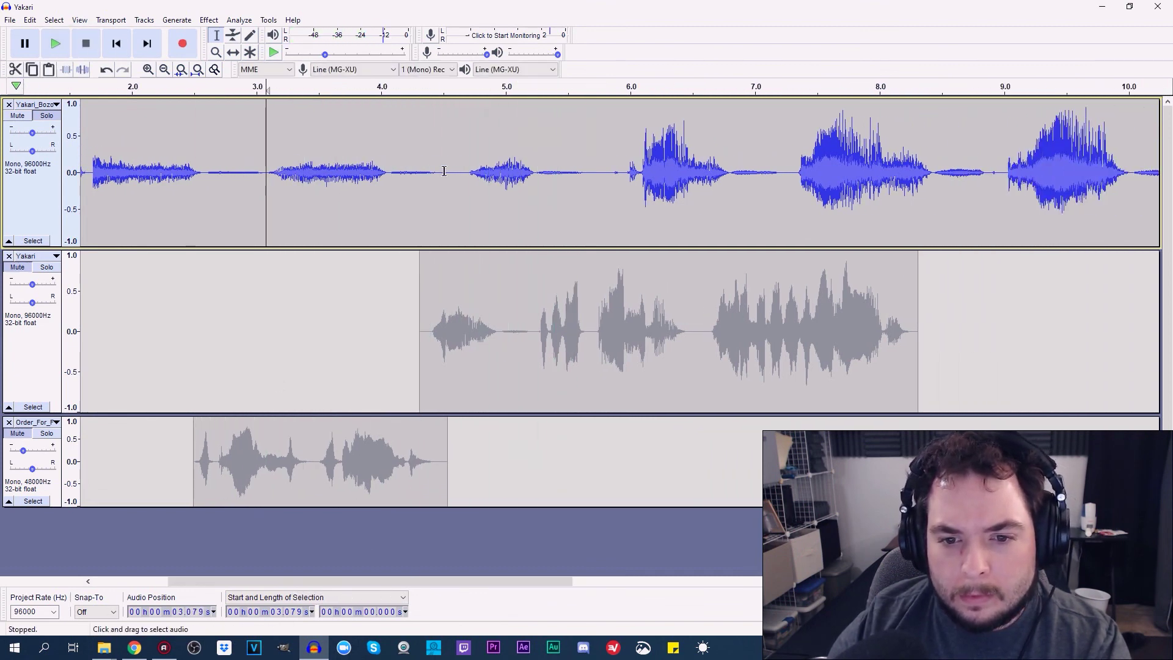
pyautogui.moveTo(444, 171); pyautogui.dragTo(466, 184)
pyautogui.press('Delete')
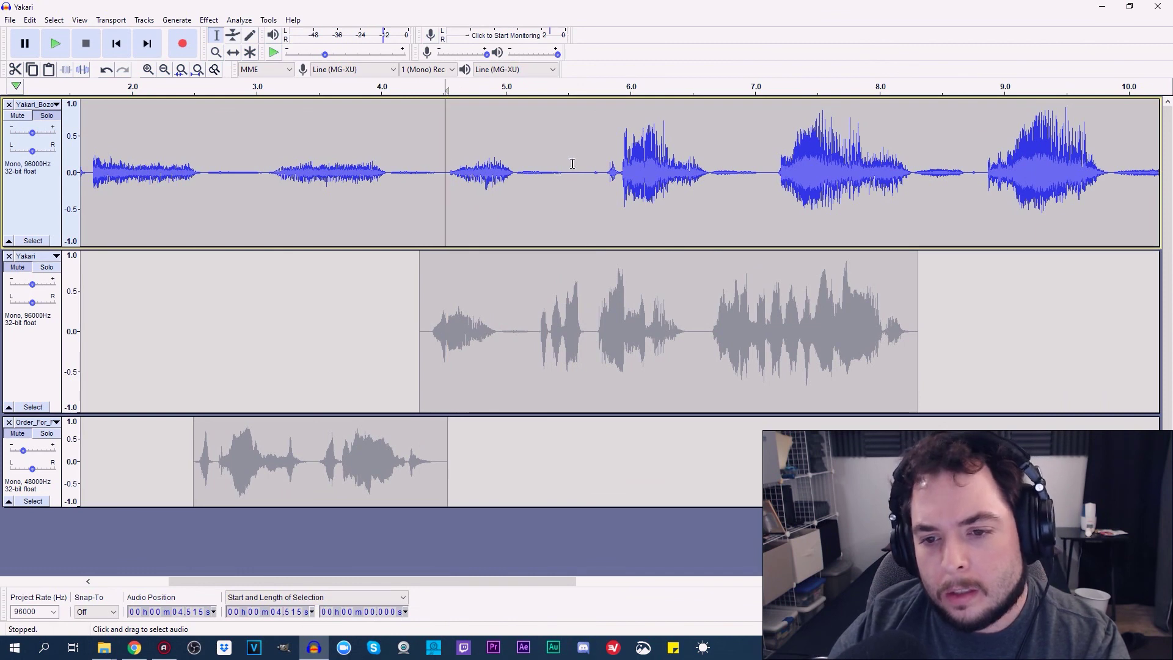
pyautogui.press('space')
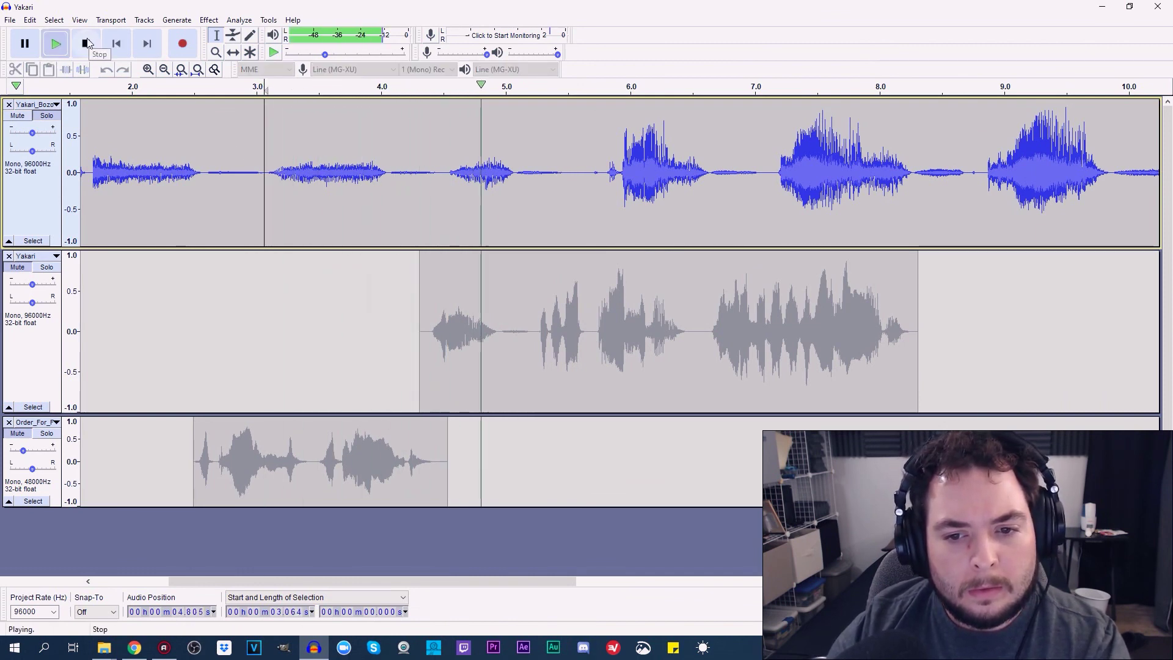
pyautogui.click(86, 44)
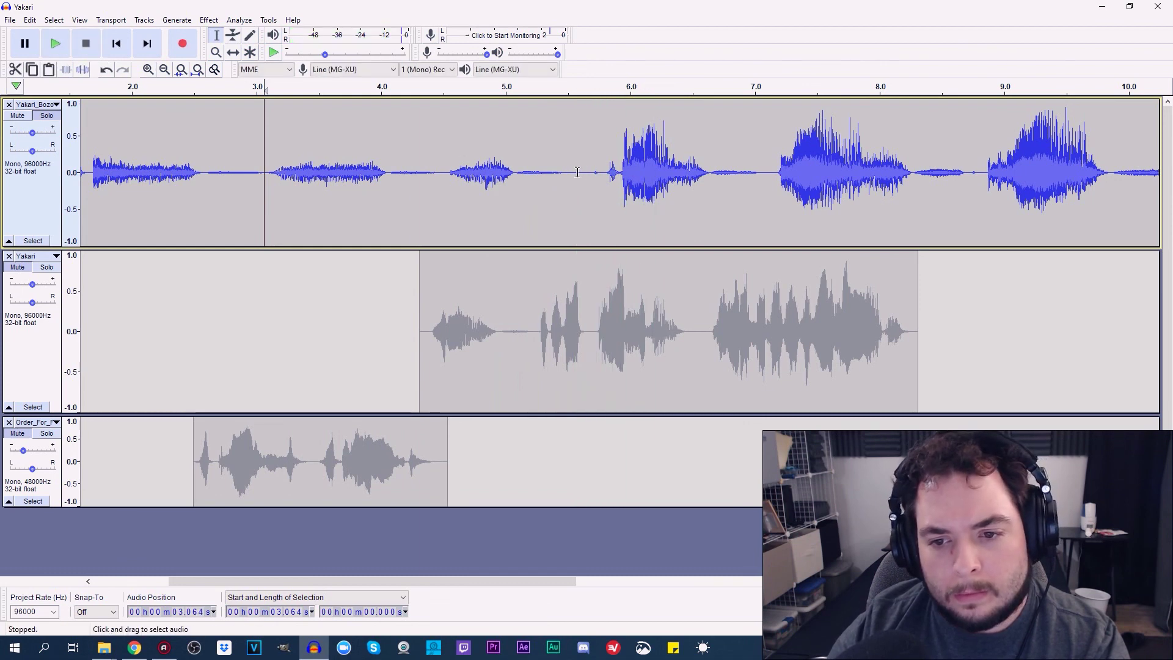
# Remove the pauses around 5.5 s and 6.8 s, playing back to check the edits
pyautogui.moveTo(572, 172); pyautogui.dragTo(607, 200)
pyautogui.press('Delete')
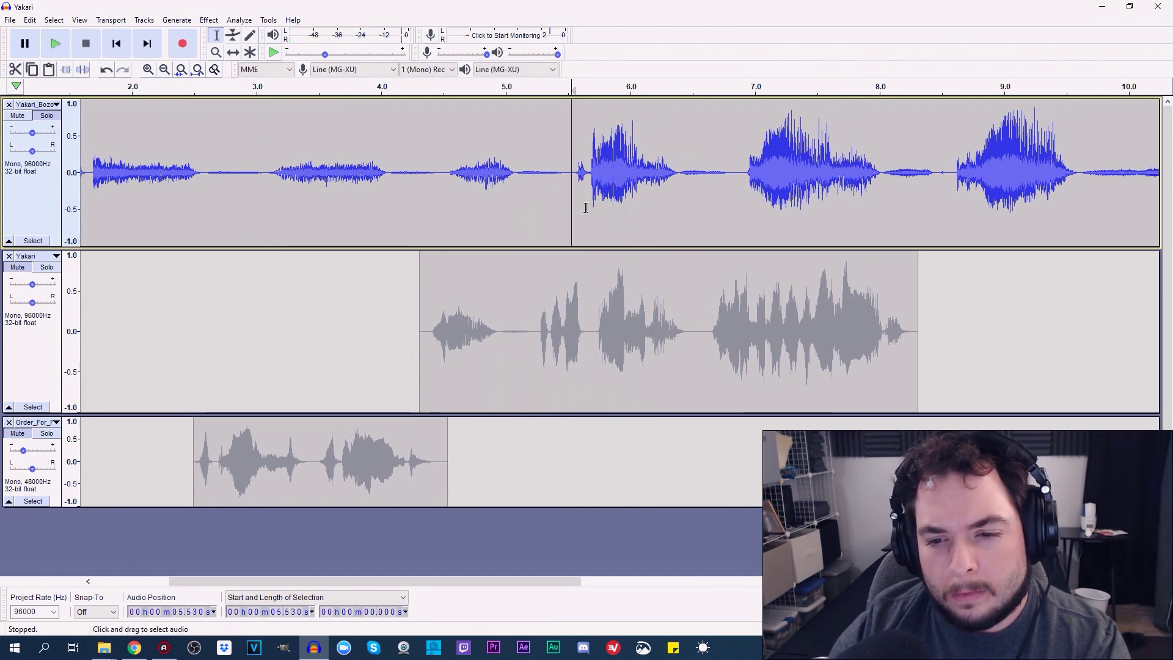
pyautogui.click(443, 158)
pyautogui.press('space')
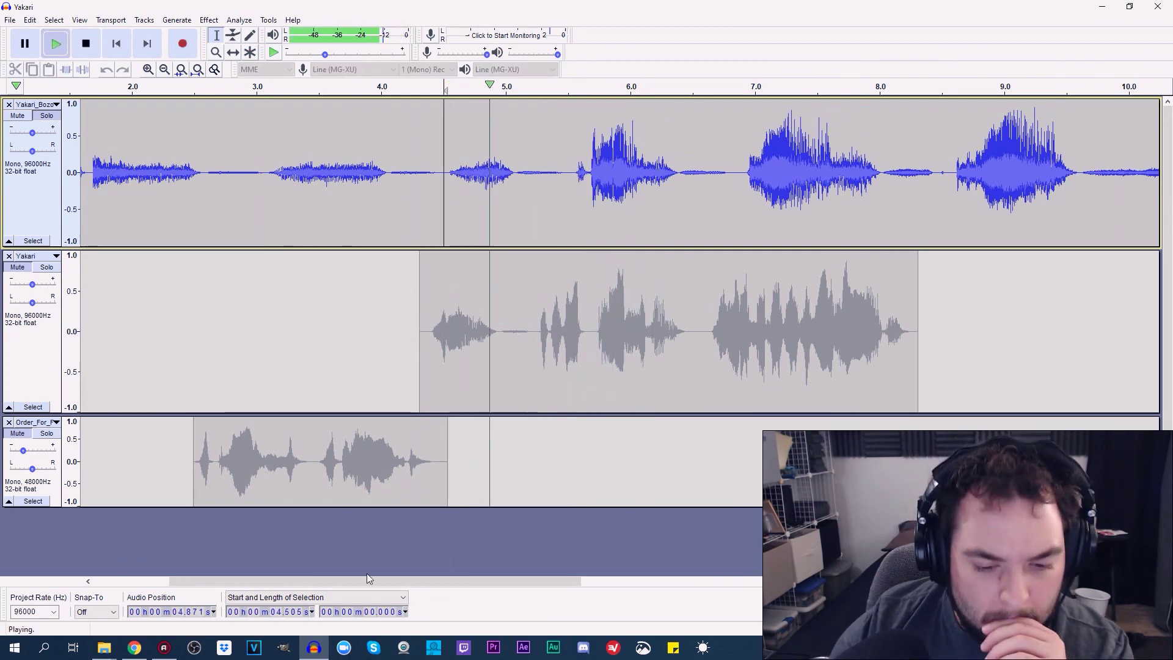
pyautogui.moveTo(384, 583); pyautogui.dragTo(529, 582)
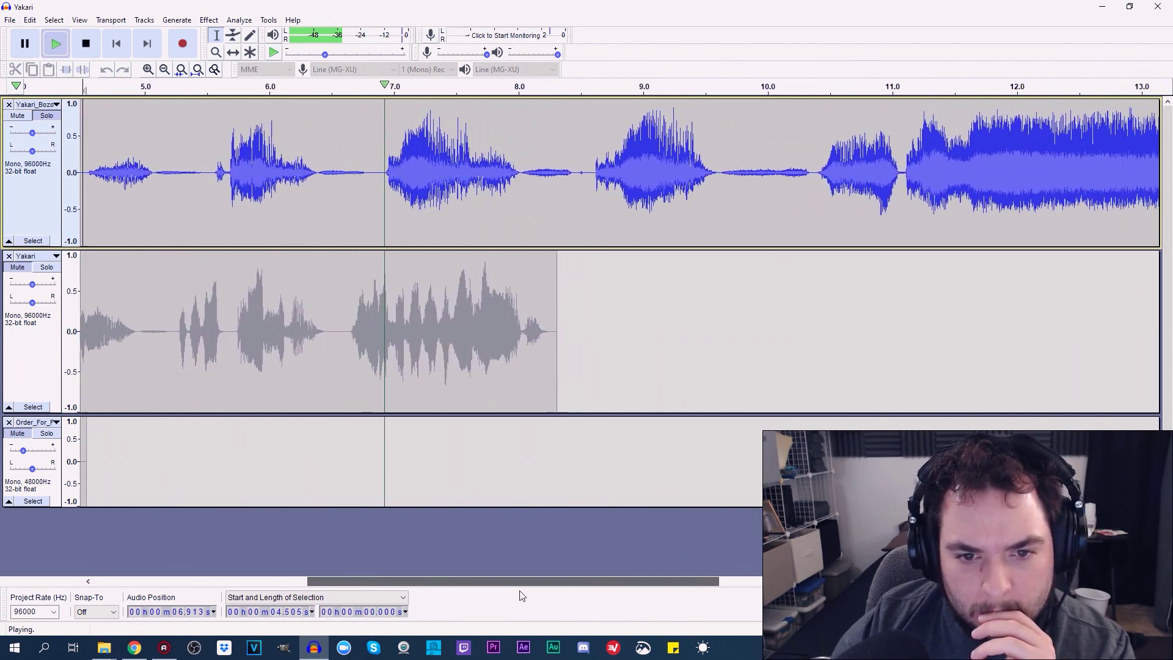
pyautogui.press('space')
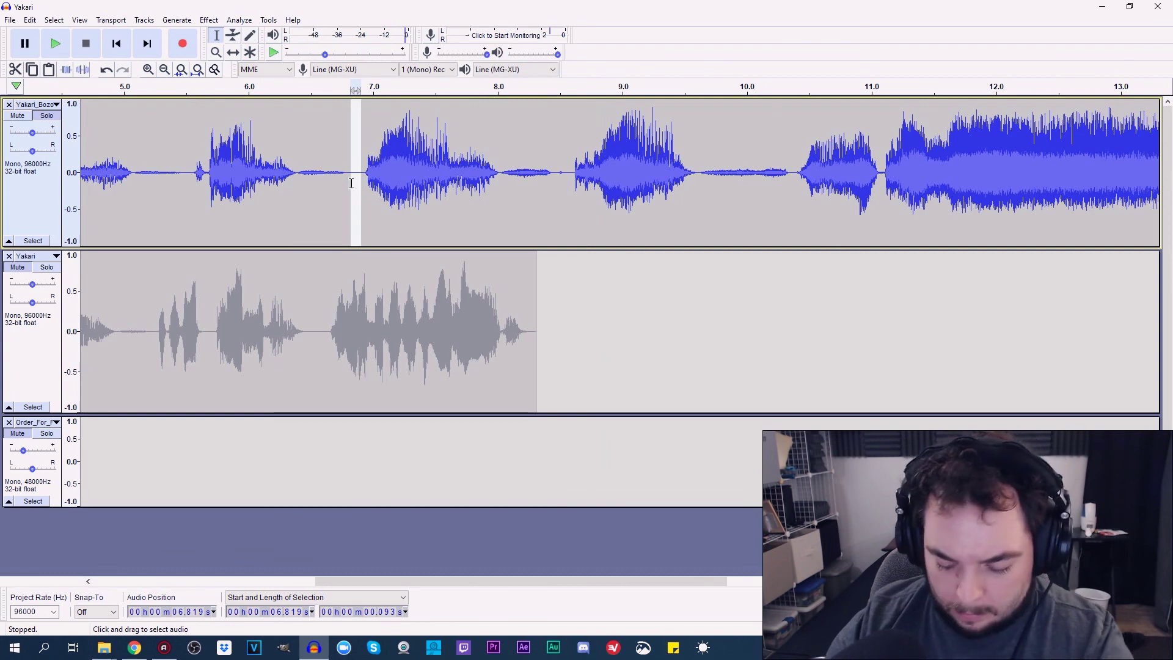
pyautogui.press('Delete')
pyautogui.click(57, 44)
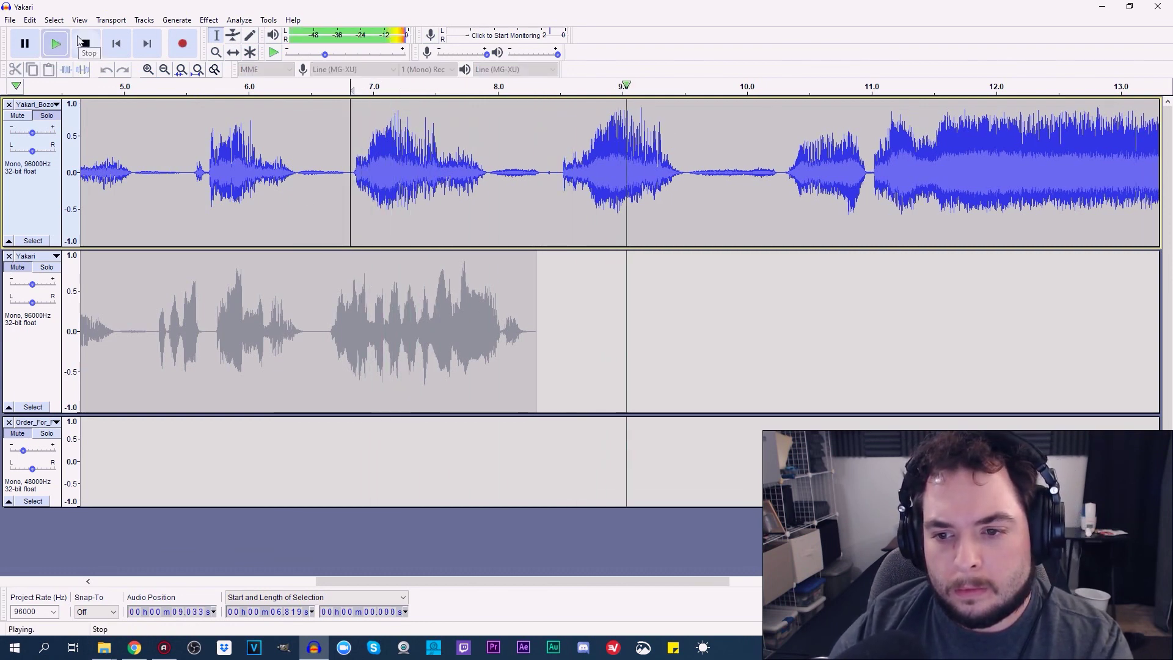
pyautogui.click(85, 42)
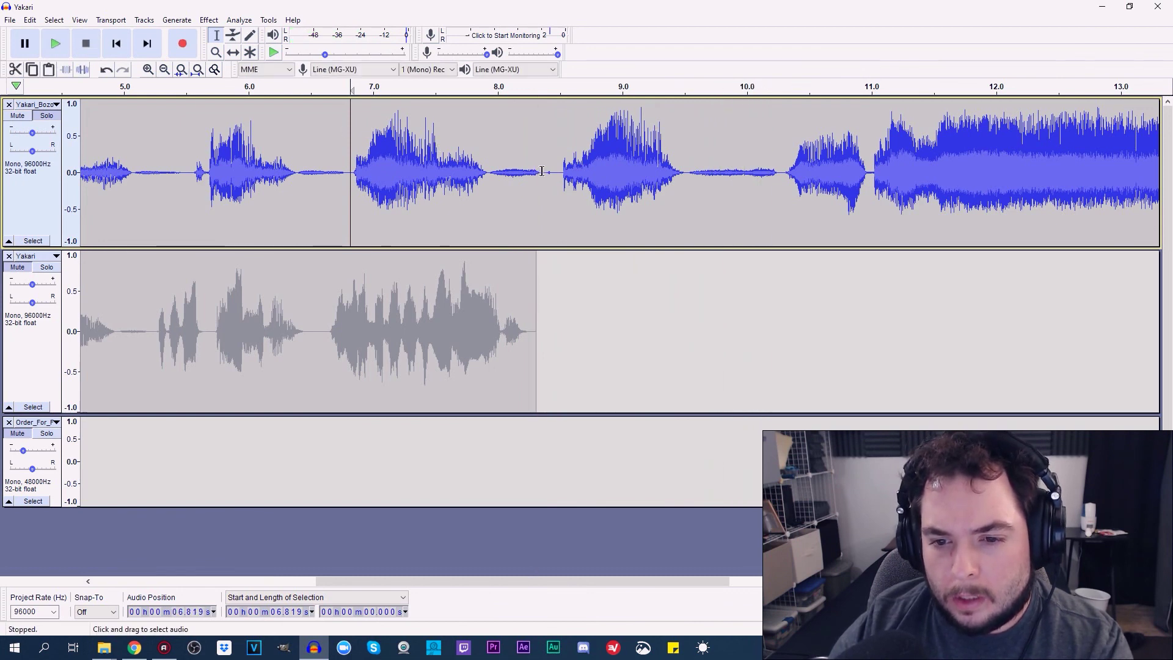
# Delete the 8.4–10.3 s stretch from the top track and replay from about 5.5 s
pyautogui.moveTo(544, 171); pyautogui.dragTo(779, 220)
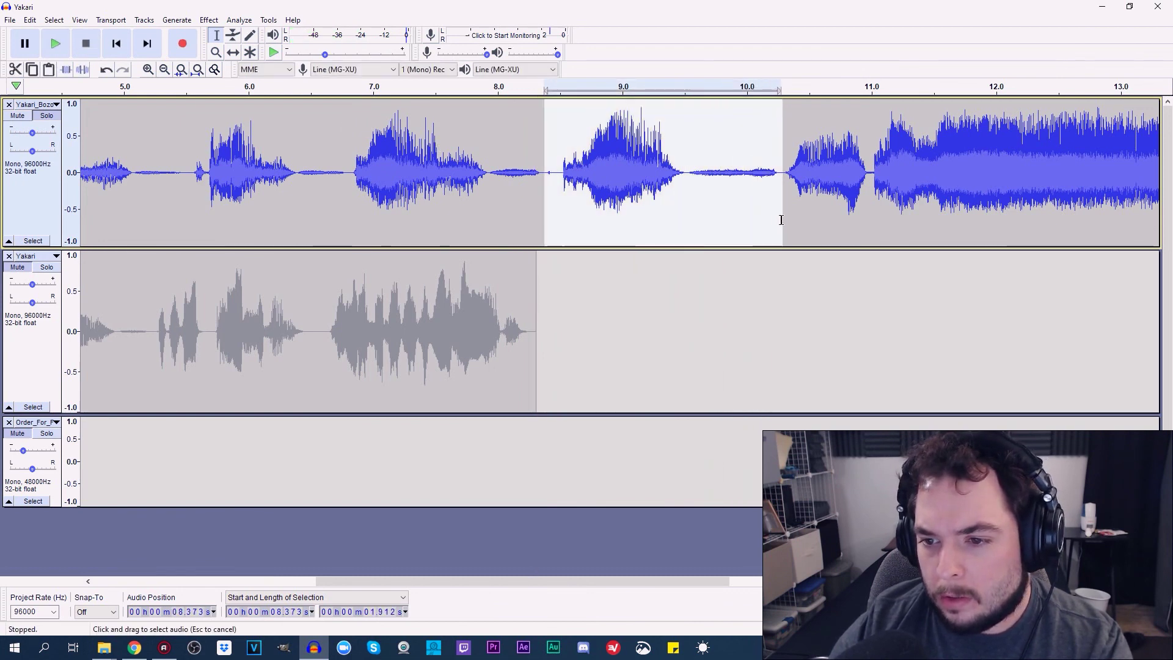
pyautogui.press('Delete')
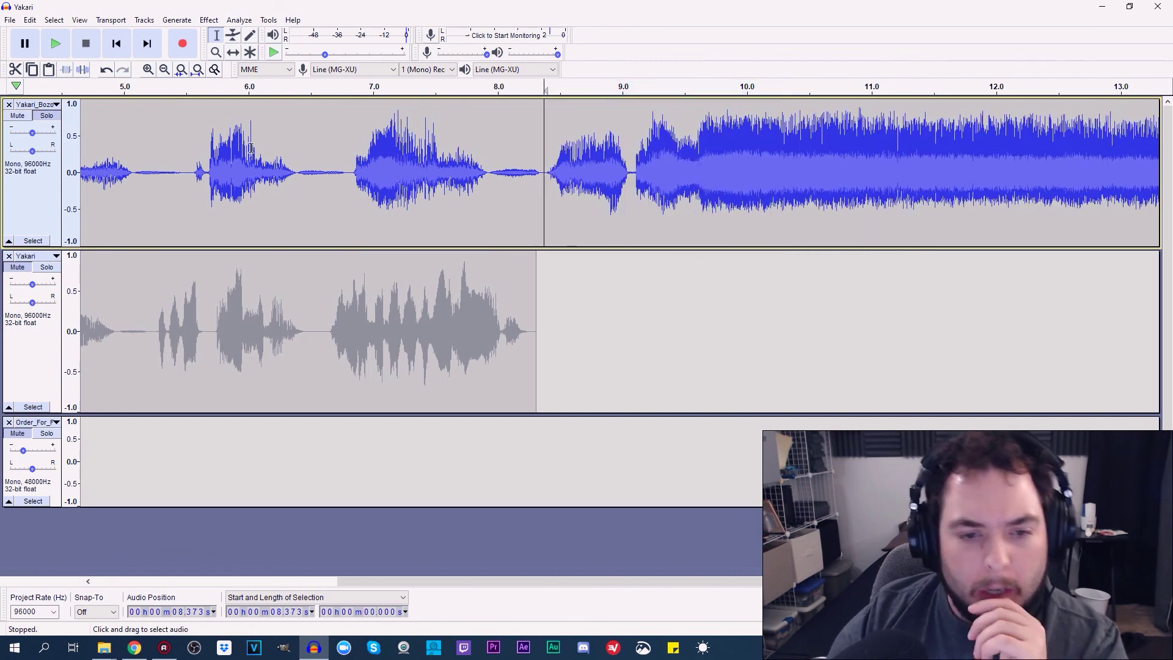
pyautogui.click(186, 155)
pyautogui.click(55, 43)
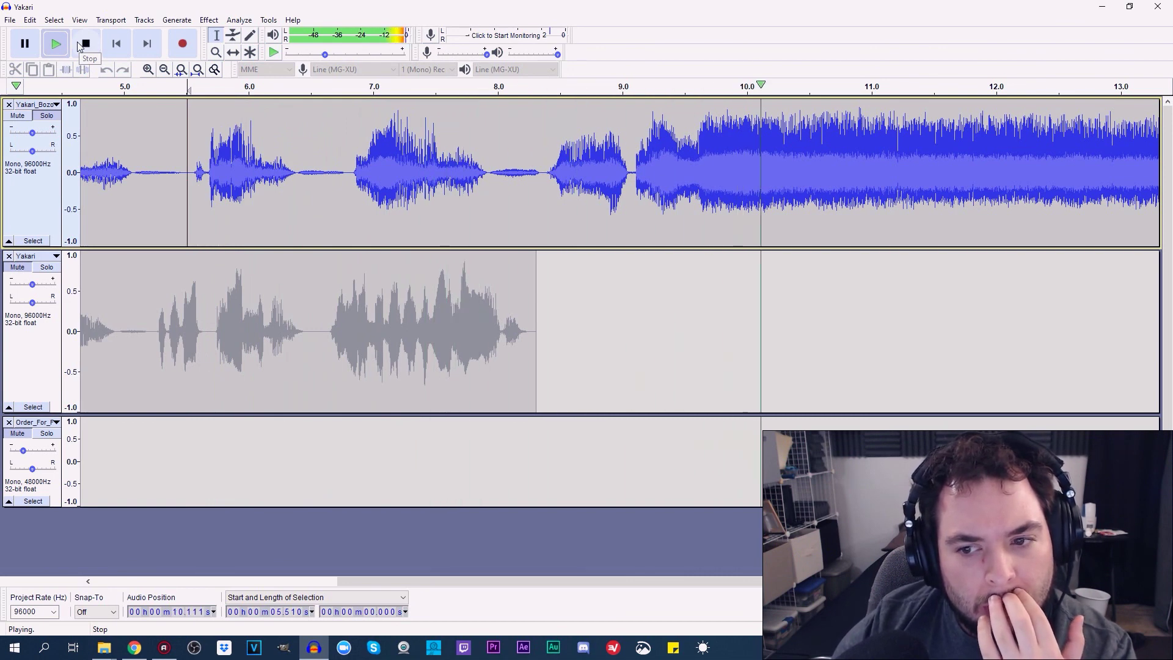
pyautogui.click(85, 43)
# Unsolo the top track, lower its gain, and play the full three-track mix
pyautogui.scroll(-2, 159, 149)
pyautogui.scroll(-1, 159, 149)
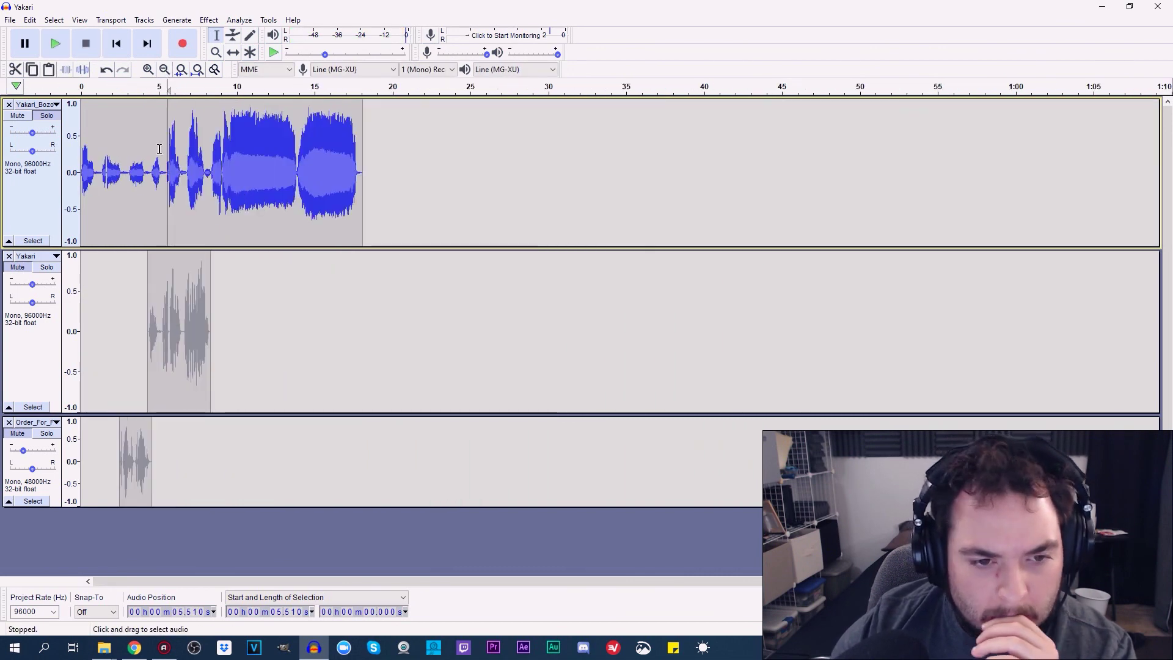
pyautogui.doubleClick(159, 149)
pyautogui.click(53, 118)
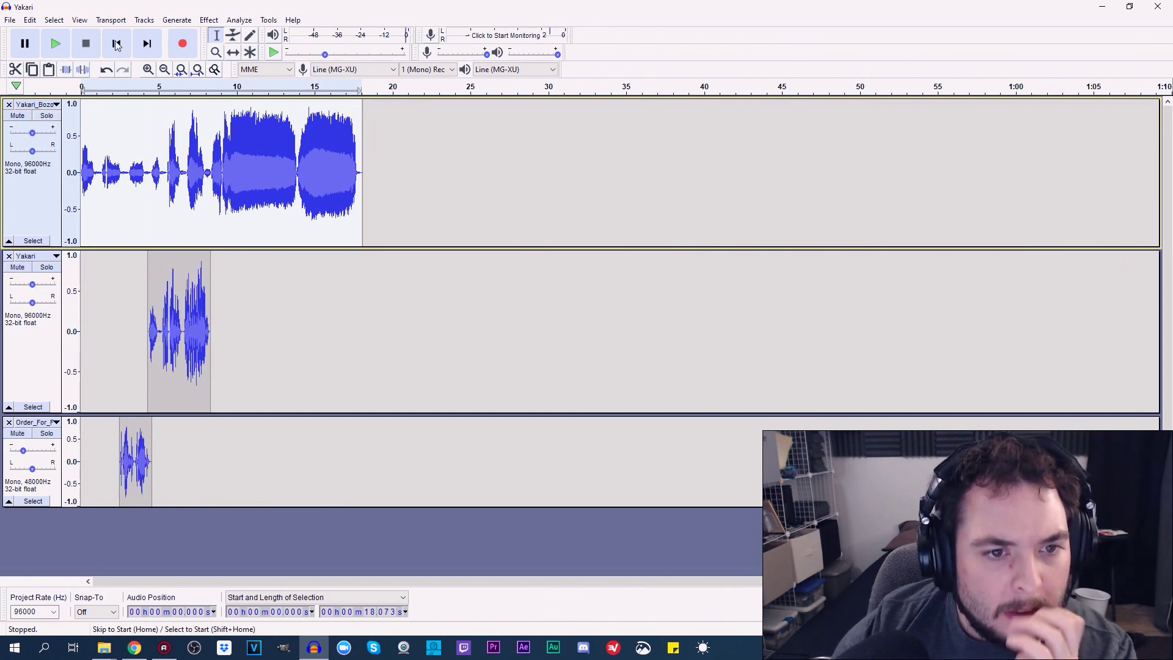
pyautogui.click(115, 43)
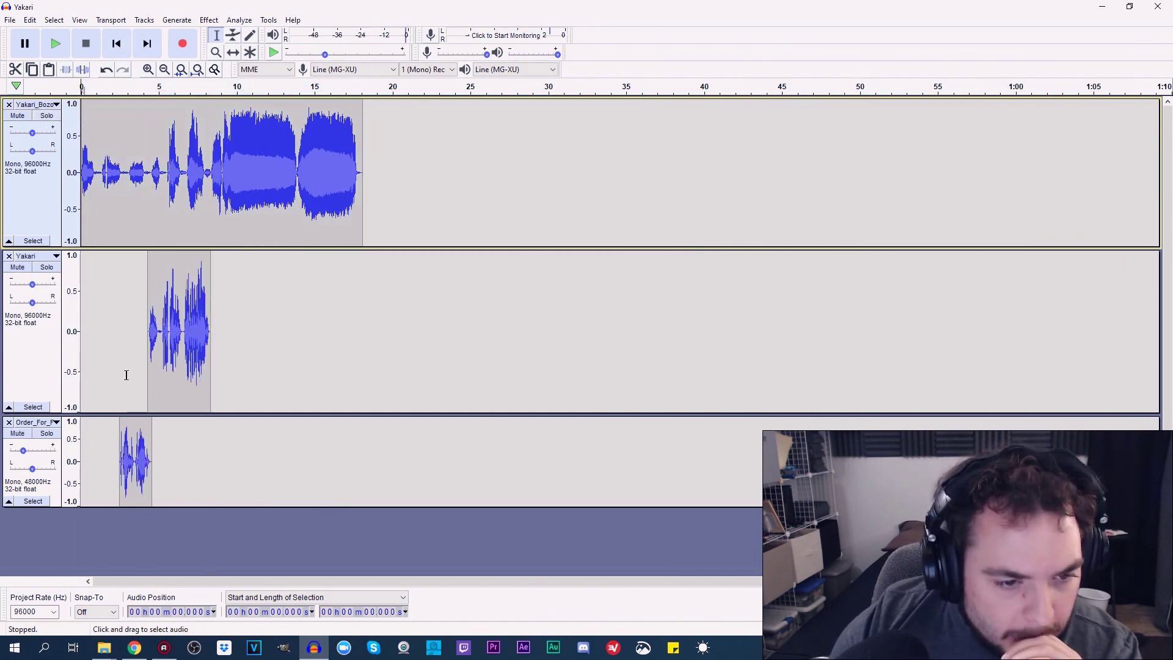
pyautogui.moveTo(32, 133); pyautogui.dragTo(25, 134)
pyautogui.click(55, 44)
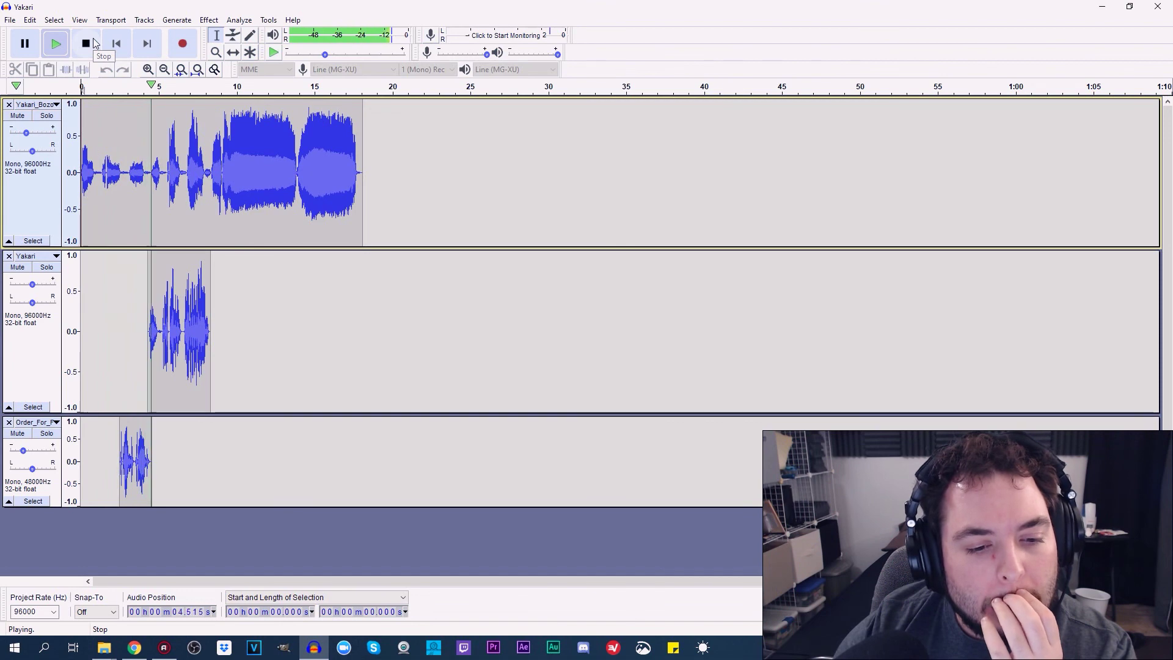
pyautogui.click(93, 43)
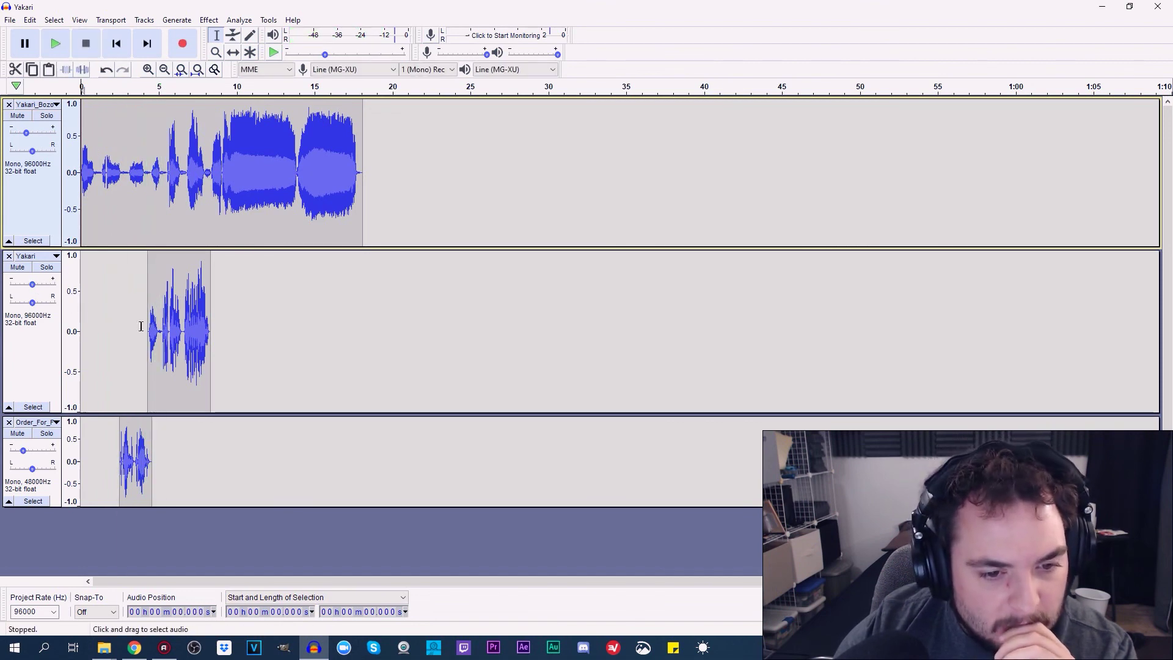
# Cut the roughly 0.9 s opening phrase of the Yakari clip, then zoom back out
pyautogui.click(164, 330)
pyautogui.hotkey('ctrl', '1')
pyautogui.hotkey('ctrl', '1')
pyautogui.hotkey('ctrl', '1')
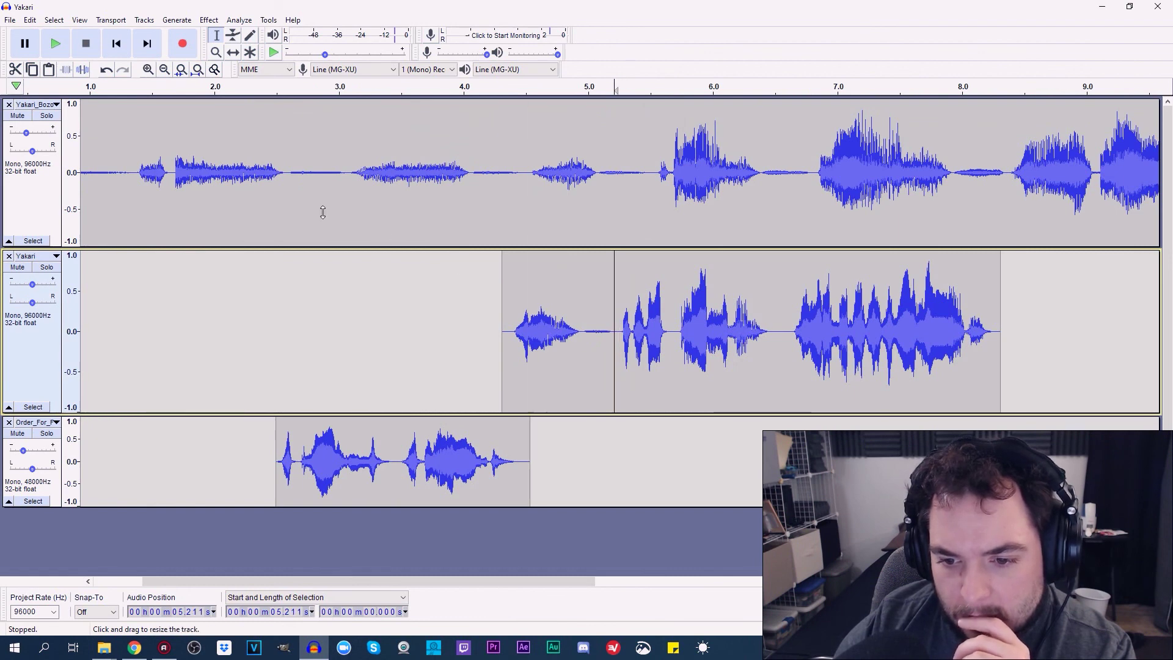
pyautogui.click(55, 43)
pyautogui.click(85, 42)
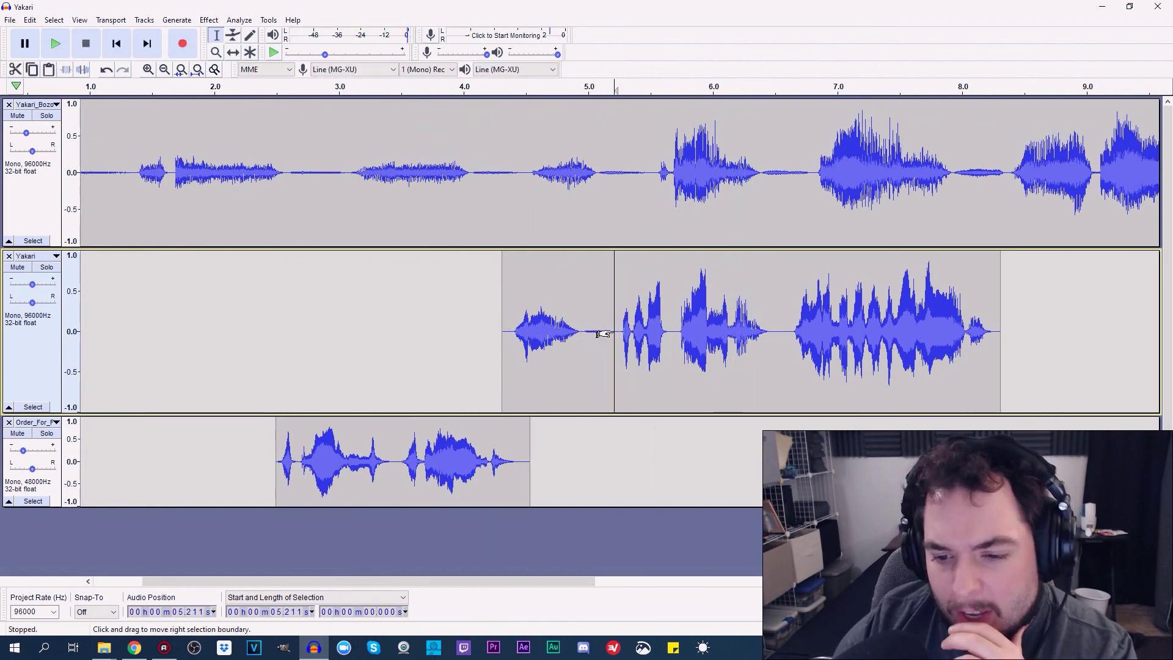
pyautogui.moveTo(592, 332); pyautogui.dragTo(502, 353)
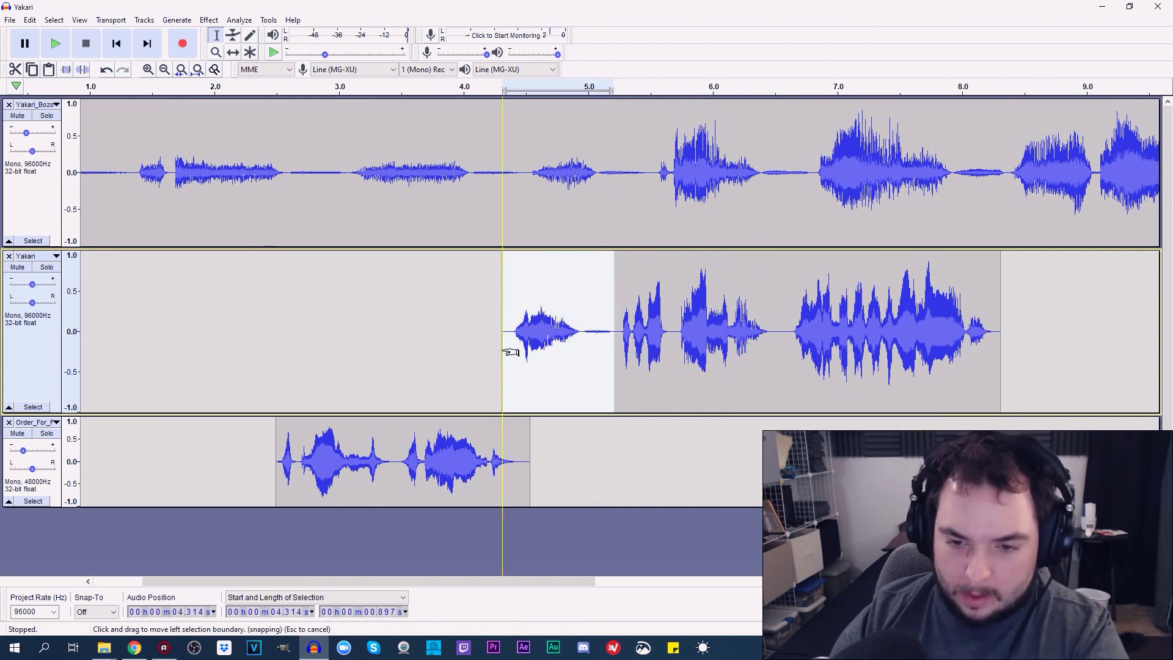
pyautogui.press('Delete')
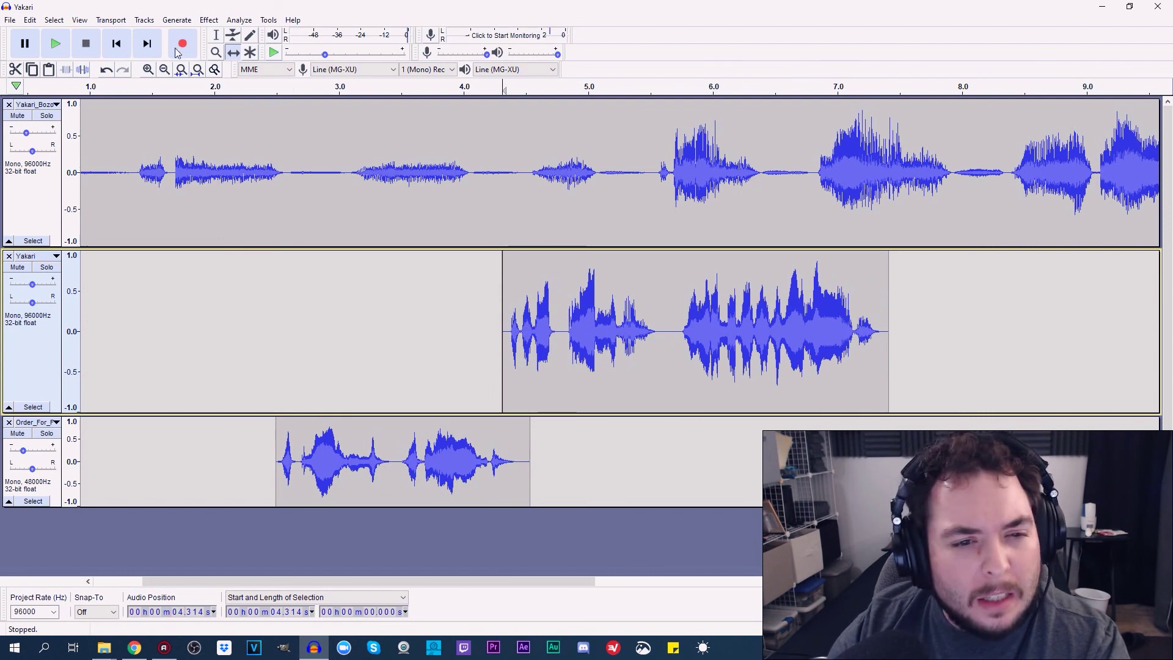
pyautogui.click(167, 71)
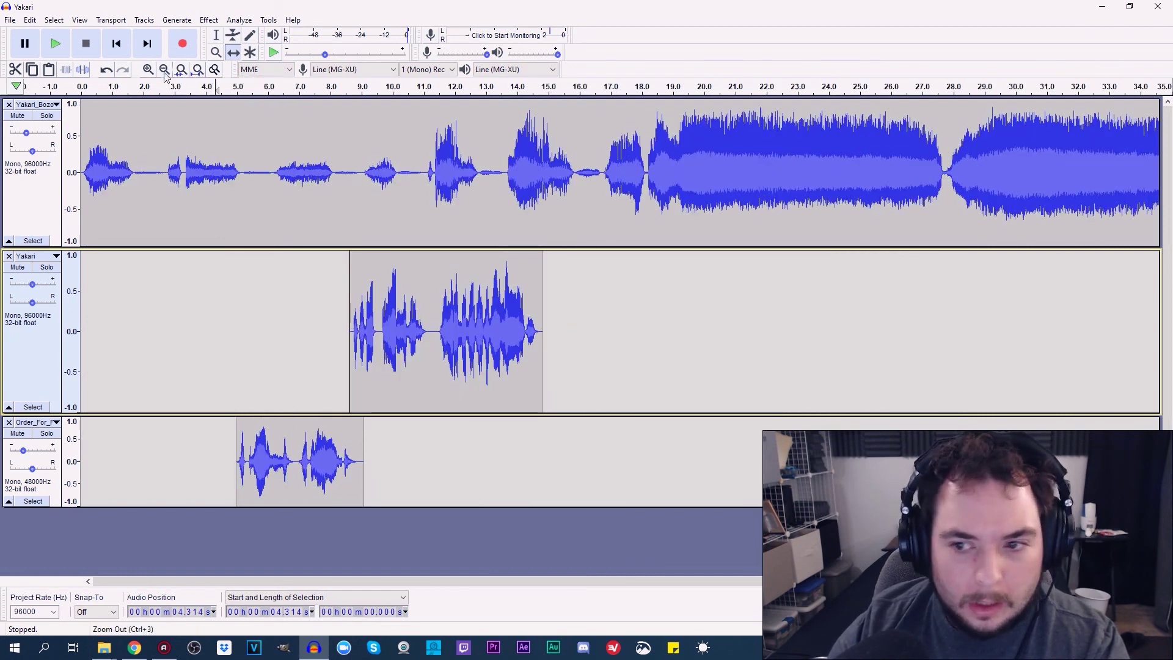
pyautogui.click(165, 70)
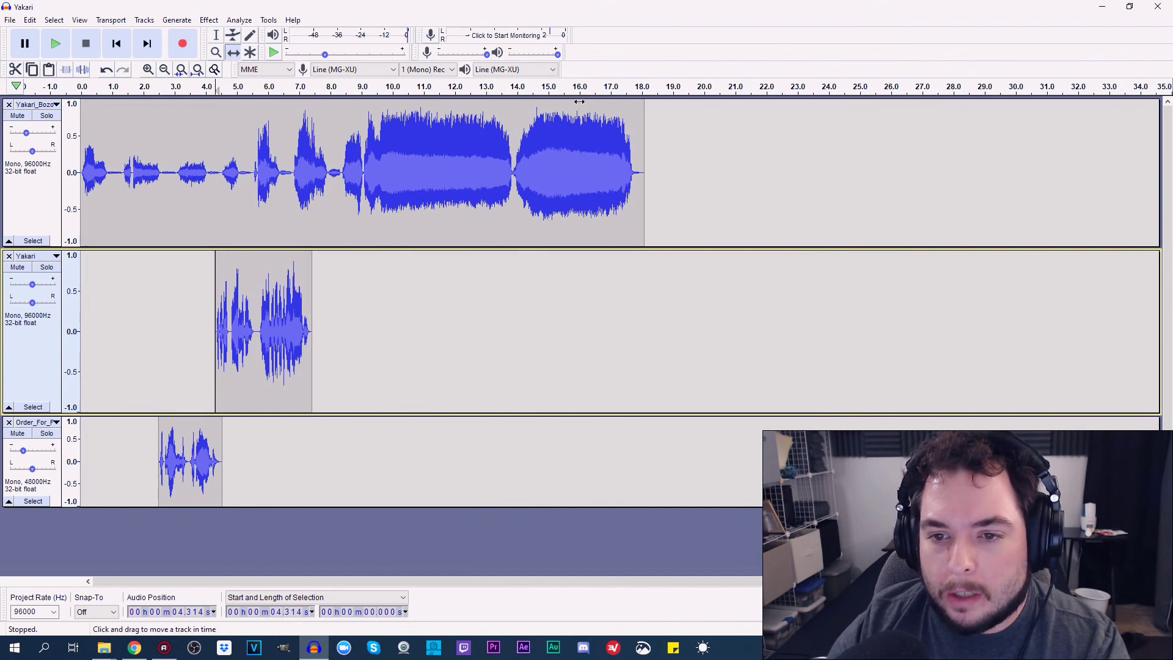
pyautogui.click(115, 47)
pyautogui.click(61, 46)
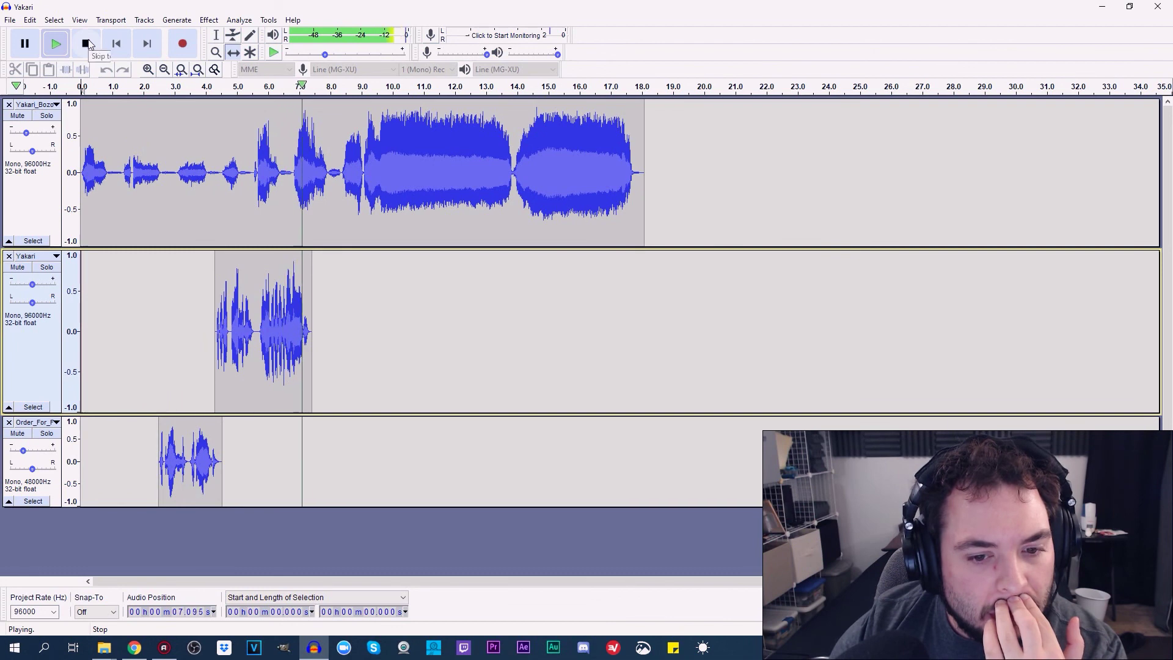
pyautogui.click(86, 43)
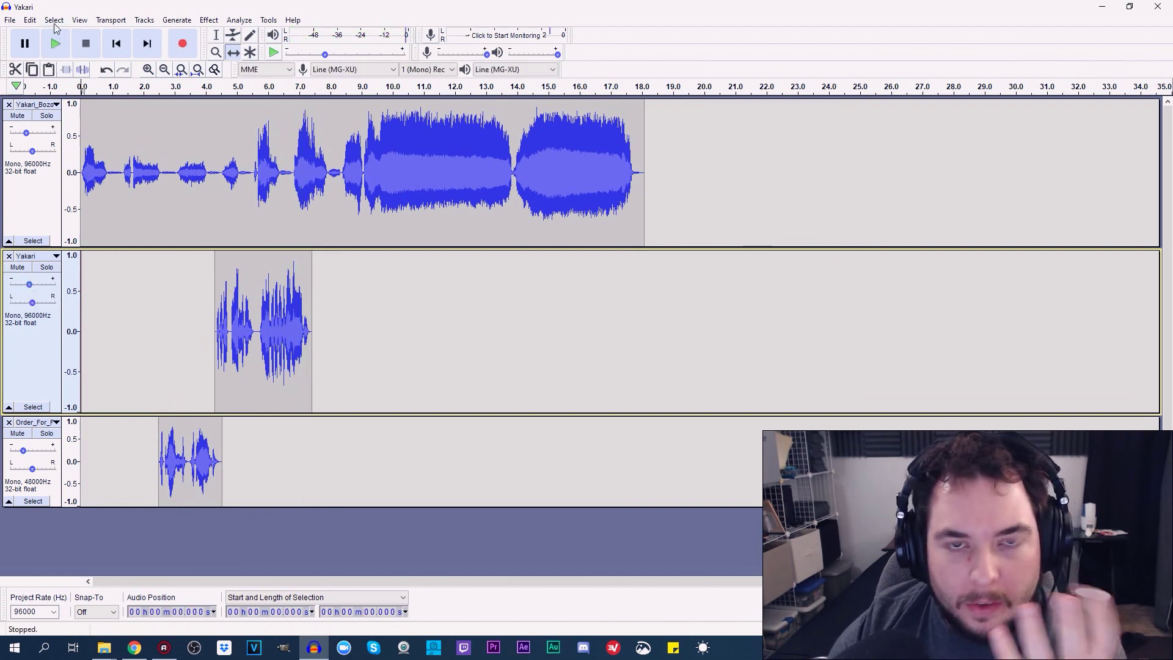
pyautogui.click(58, 47)
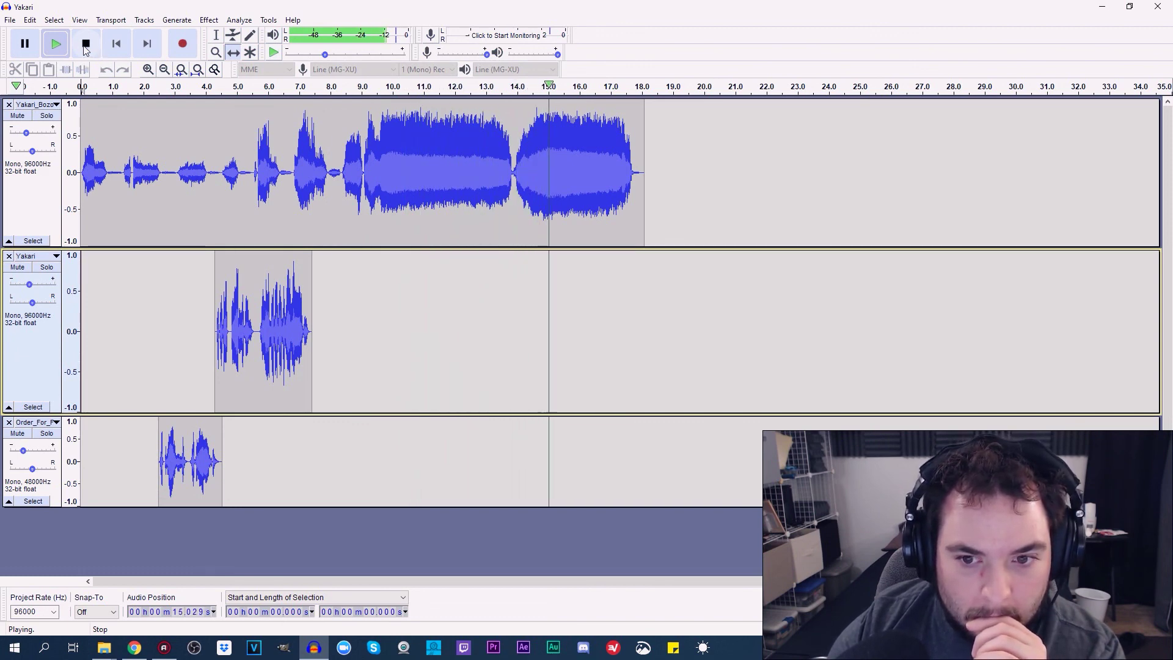
pyautogui.click(86, 47)
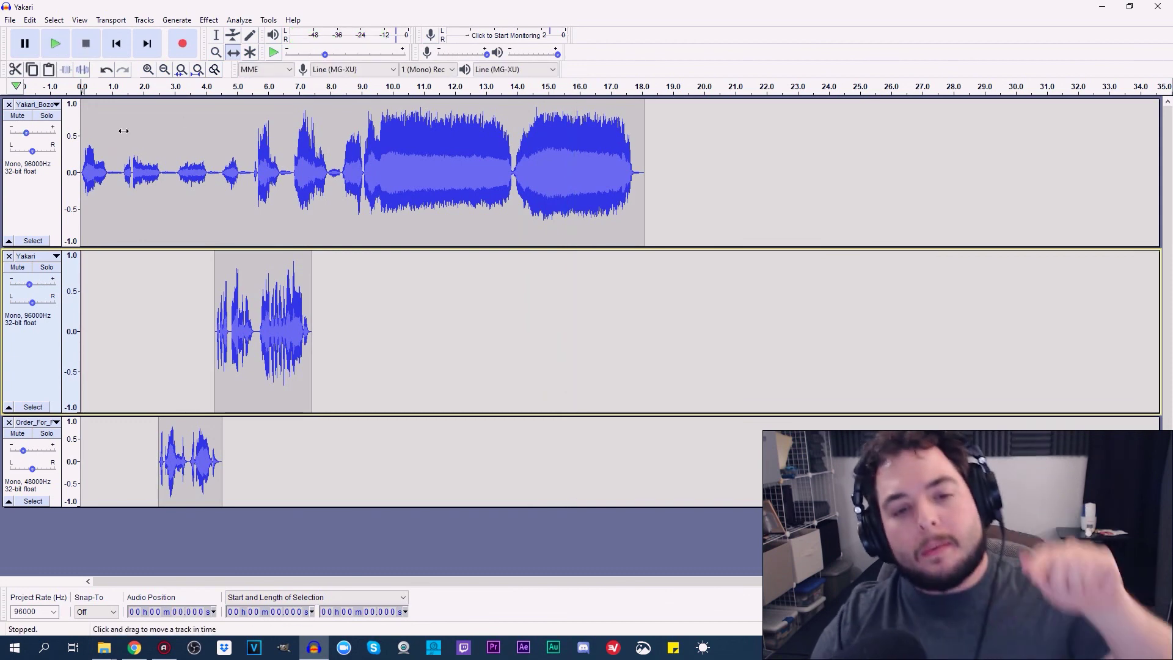
pyautogui.click(301, 161)
# Normalize the top track's clip to a -1.0 dB peak
pyautogui.click(216, 35)
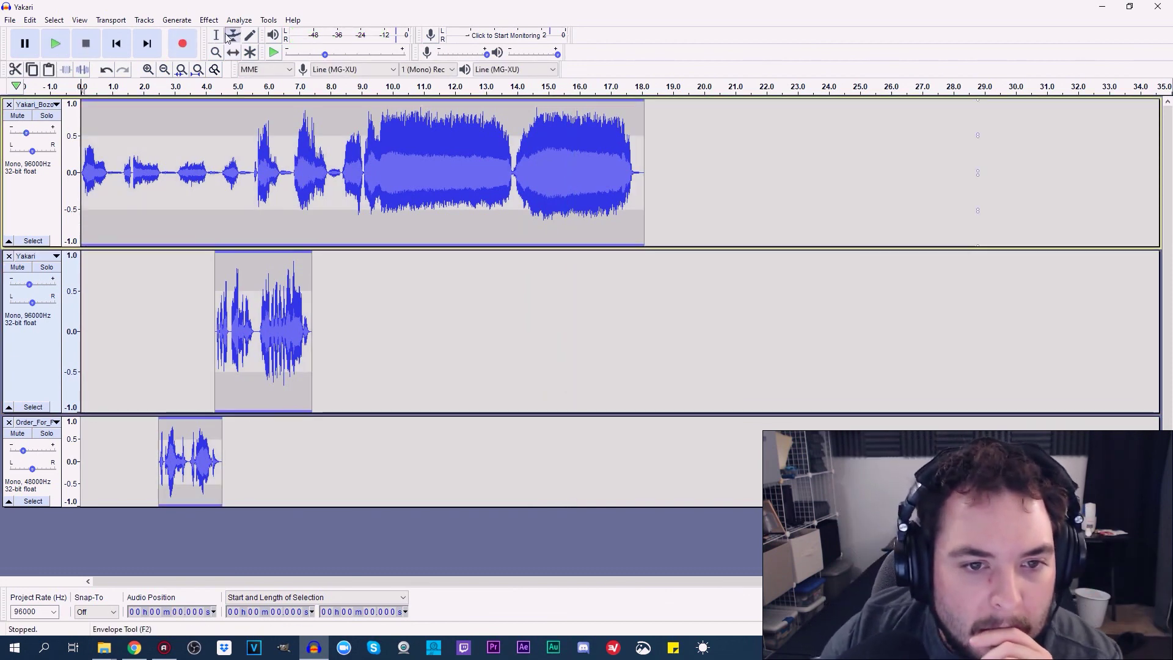
pyautogui.doubleClick(283, 101)
pyautogui.click(238, 19)
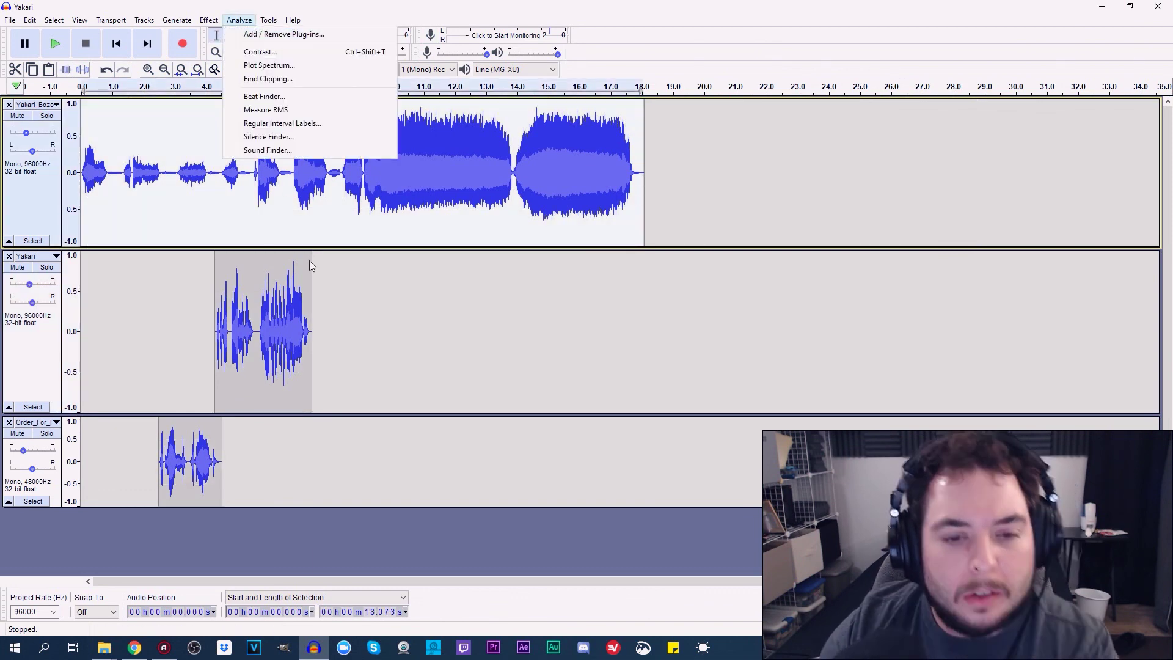
pyautogui.click(208, 19)
pyautogui.click(253, 276)
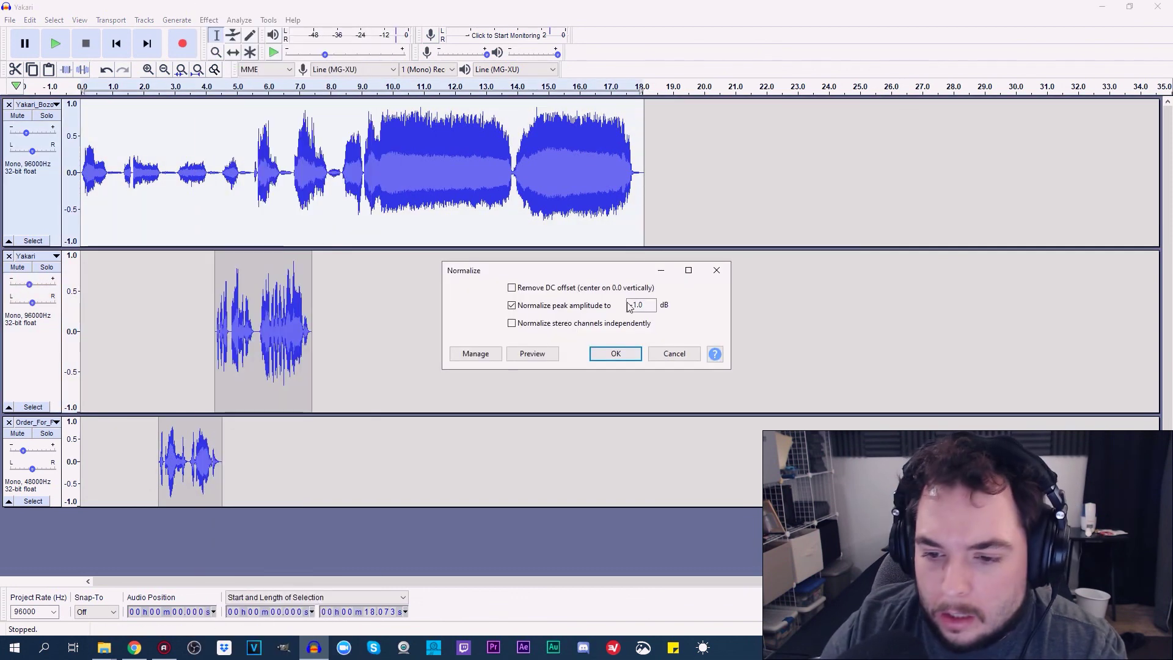
pyautogui.click(620, 360)
# Normalize the Yakari clip and the third track's clip to -1.0 dB peak as well
pyautogui.doubleClick(275, 330)
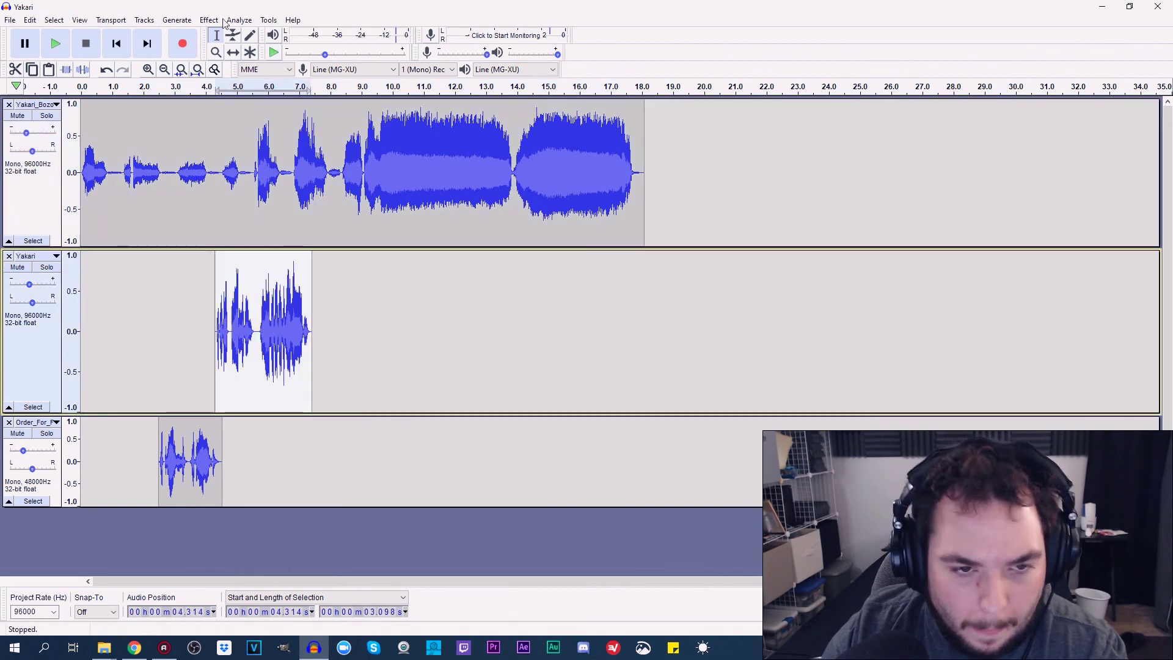
pyautogui.click(212, 19)
pyautogui.click(305, 273)
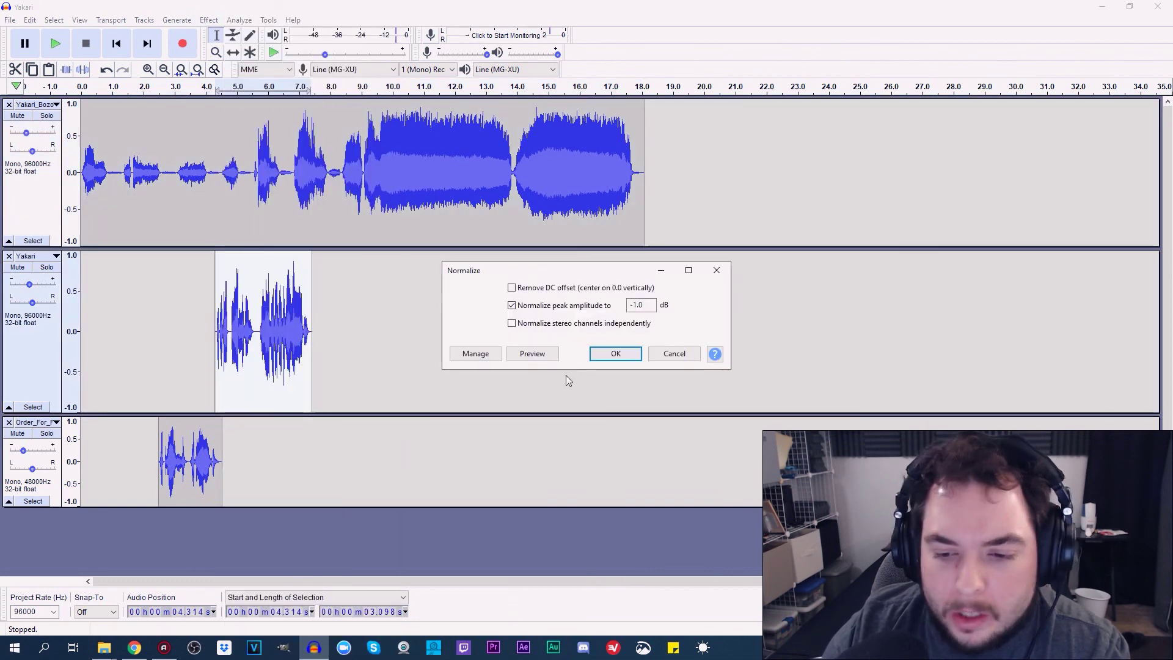
pyautogui.click(610, 353)
pyautogui.doubleClick(189, 465)
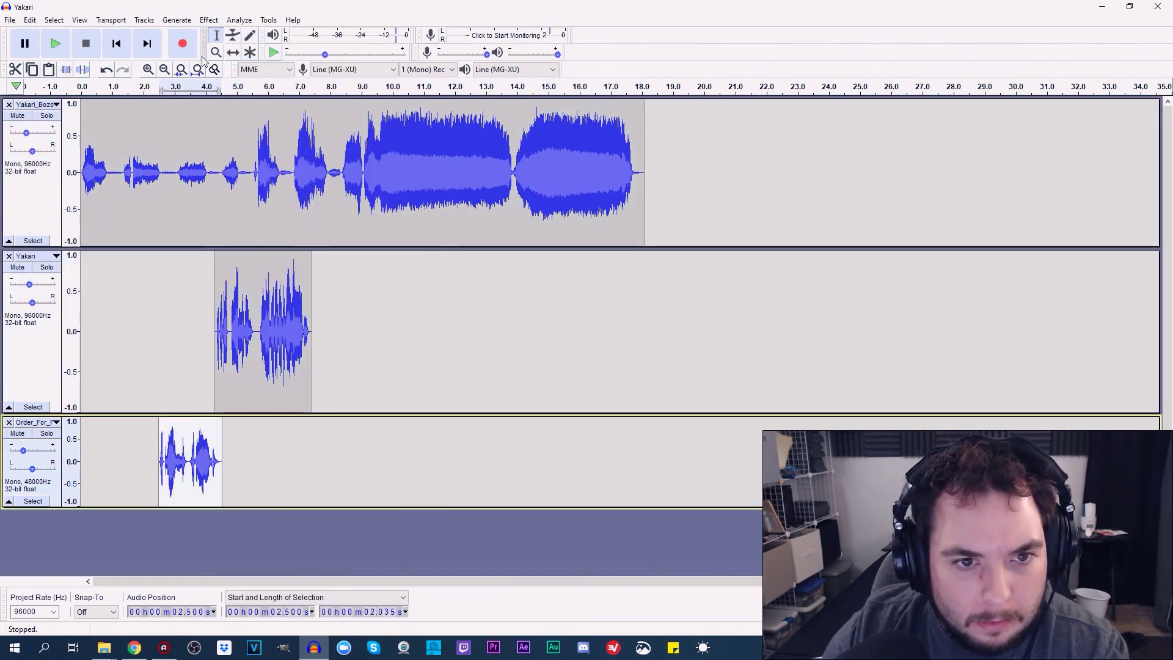
pyautogui.click(209, 20)
pyautogui.click(293, 273)
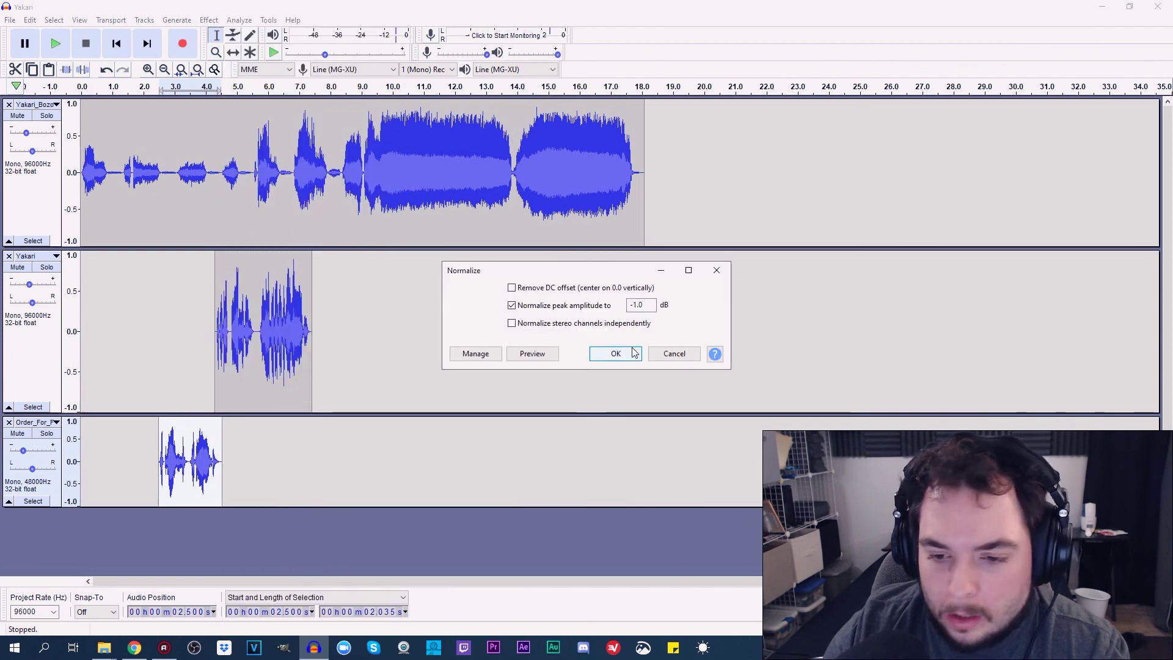
pyautogui.click(620, 353)
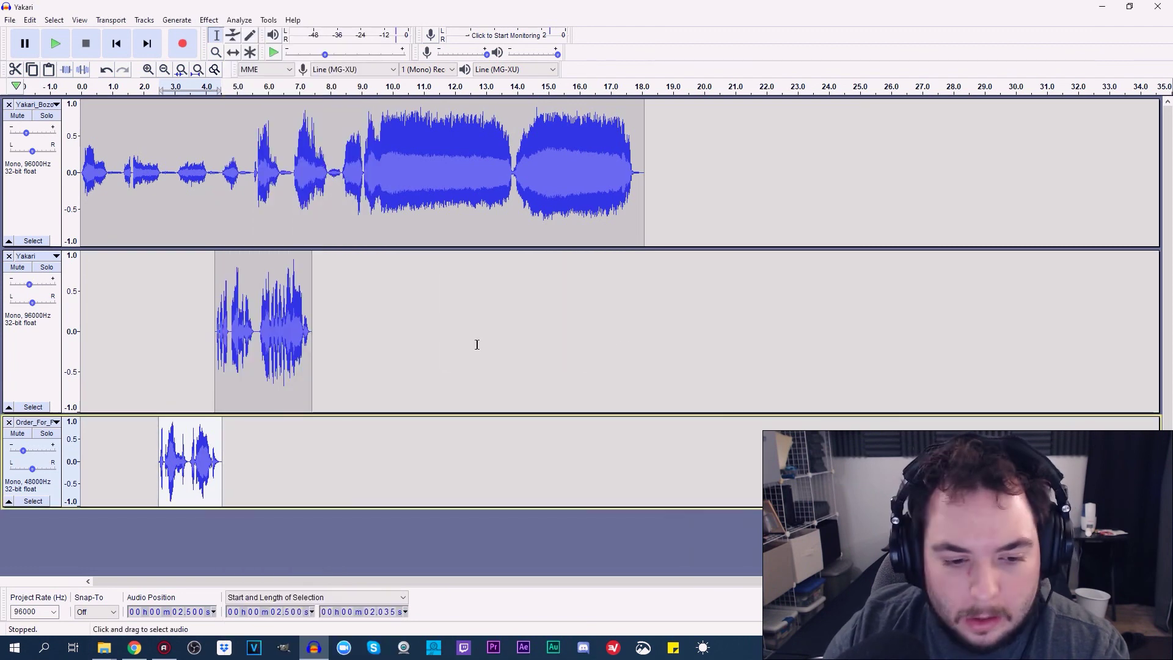
# Check each track's gain, then drag the top, Yakari and third tracks' bottom edges up to minimum height
pyautogui.click(38, 142)
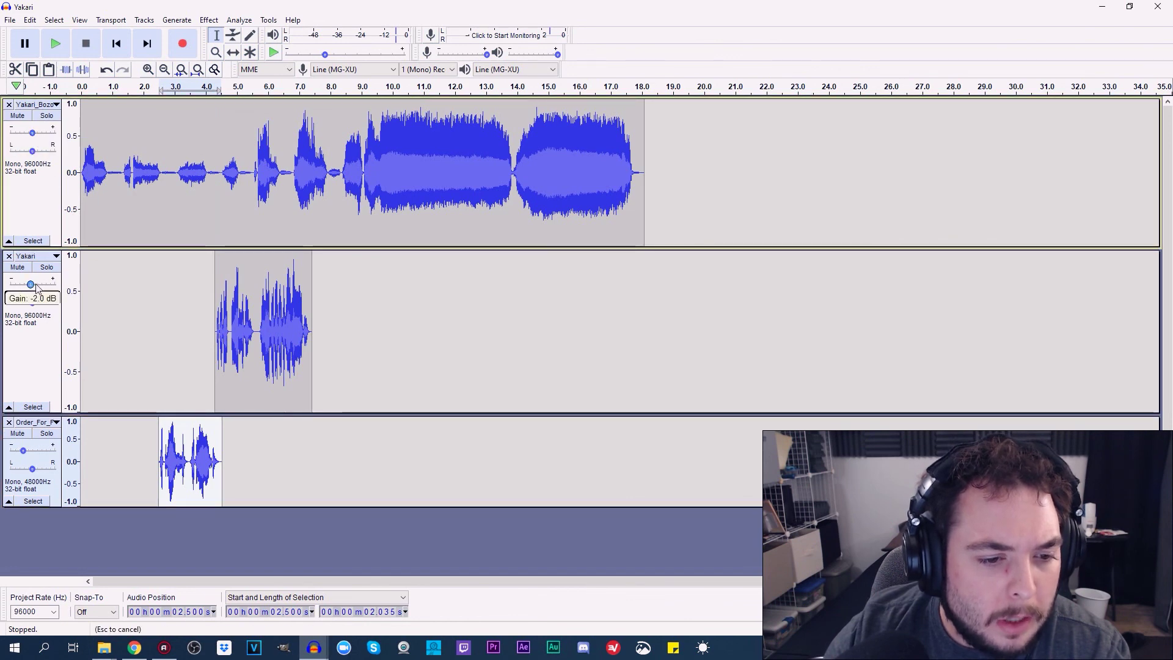
pyautogui.click(37, 363)
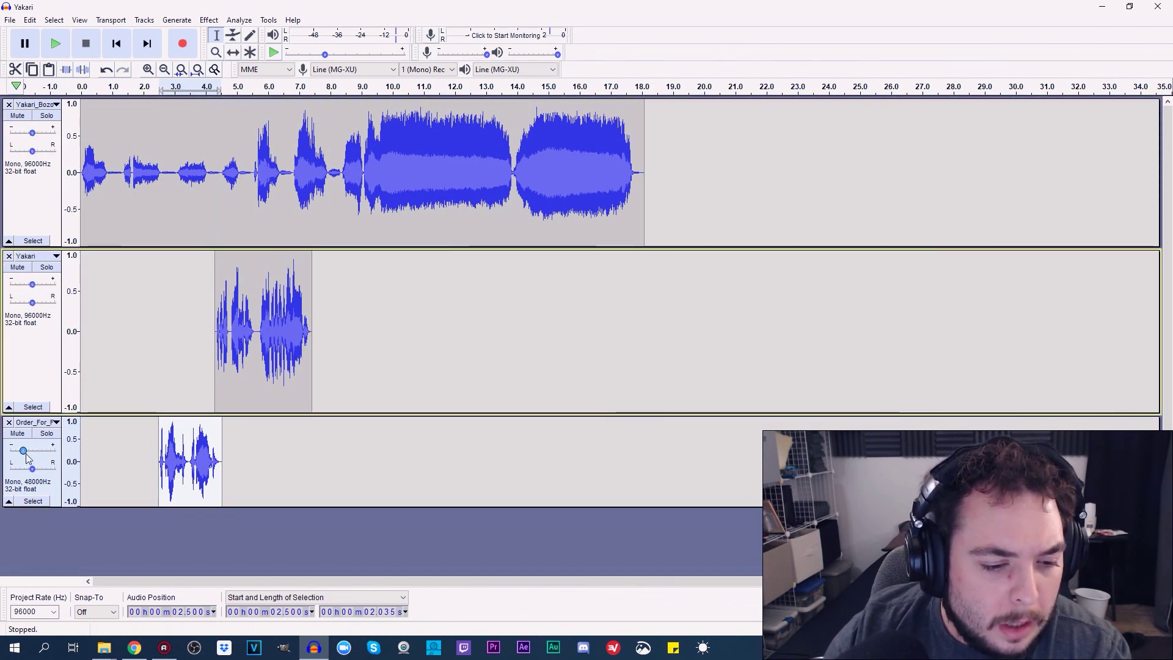
pyautogui.click(46, 458)
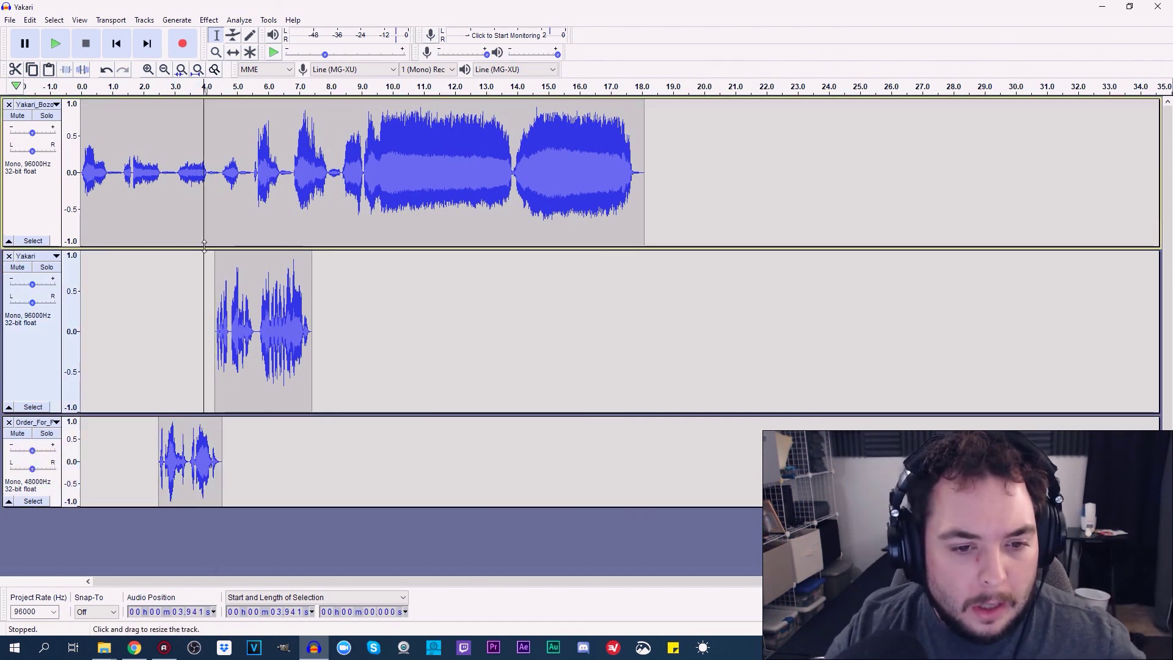
pyautogui.moveTo(204, 248); pyautogui.dragTo(182, 79)
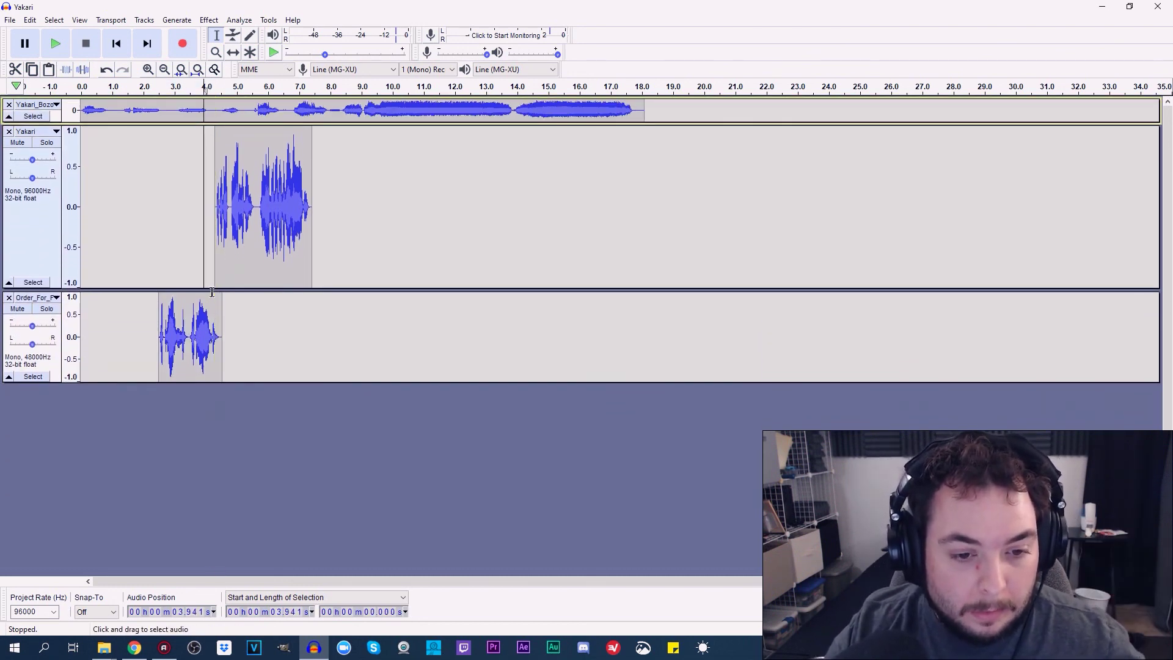
pyautogui.moveTo(212, 289); pyautogui.dragTo(226, 149)
pyautogui.moveTo(222, 243); pyautogui.dragTo(185, 207)
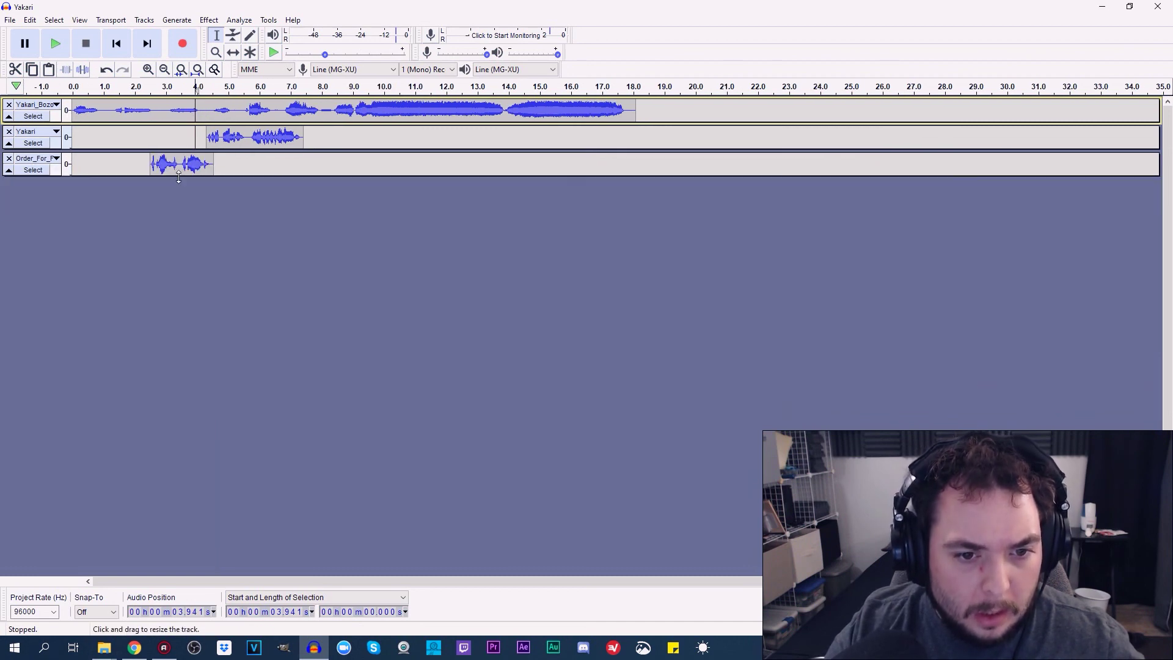
# Save the project as a new copy named 'Yakari 2', accepting the project-file warning
pyautogui.click(9, 20)
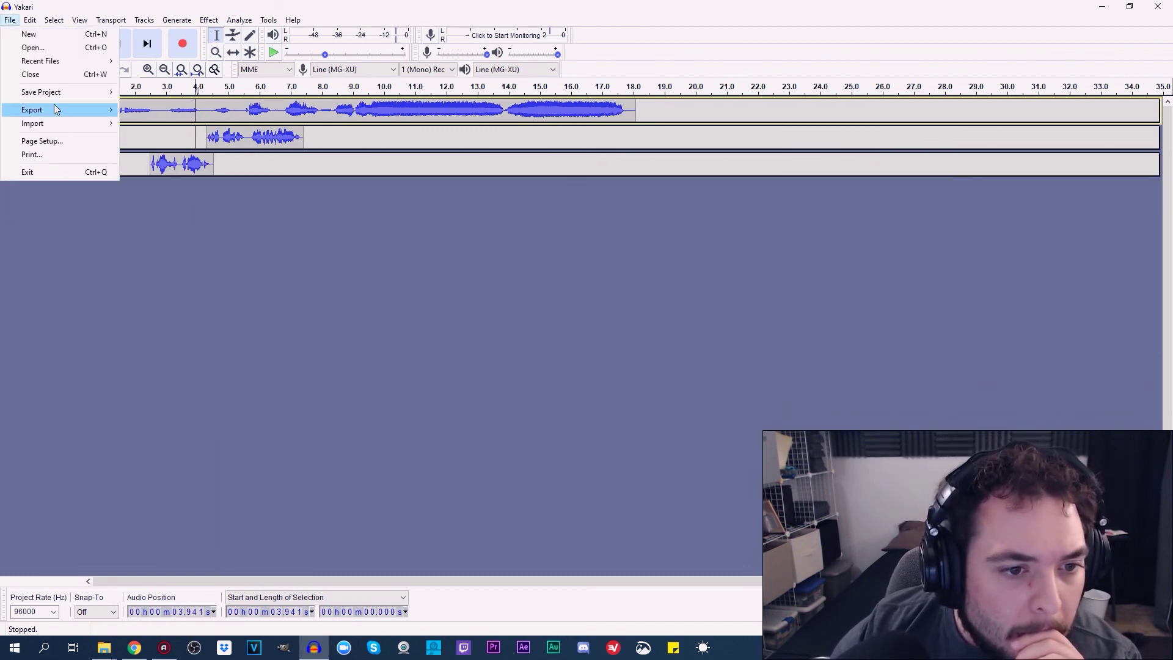
pyautogui.moveTo(31, 109)
pyautogui.click(53, 20)
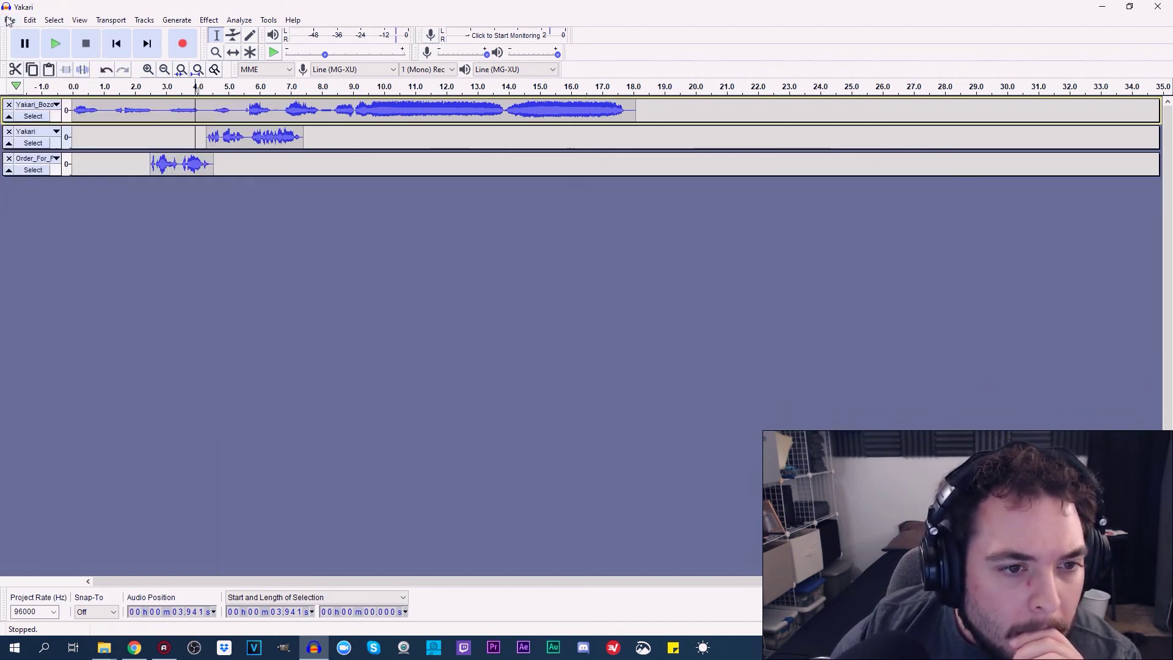
pyautogui.click(10, 20)
pyautogui.click(144, 92)
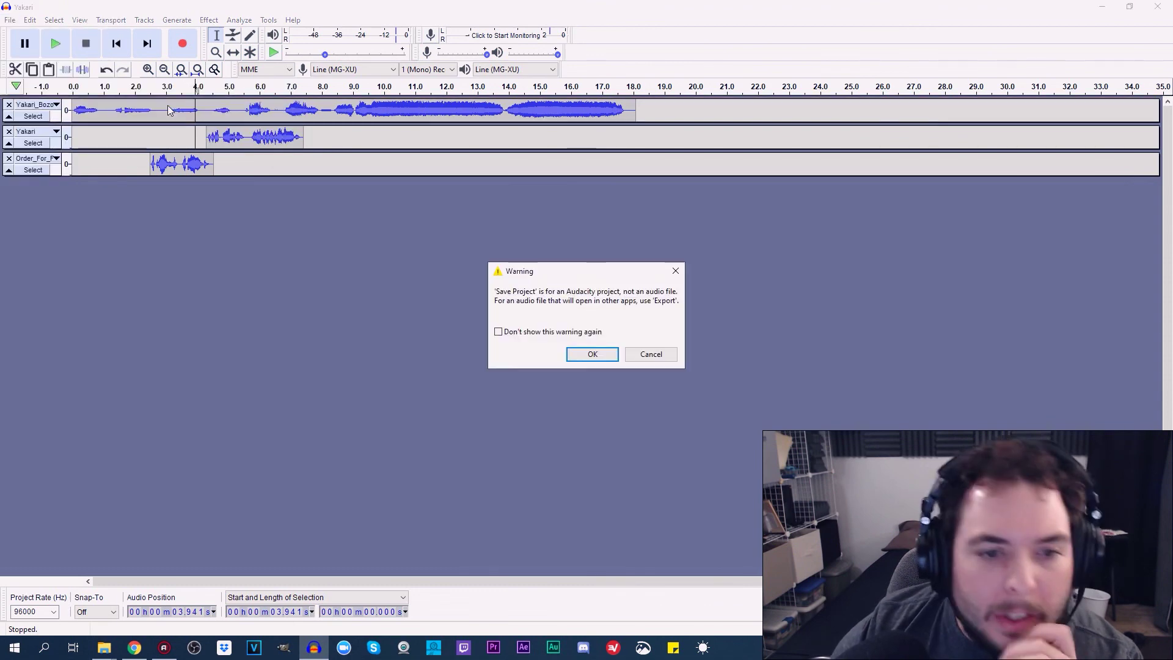
pyautogui.press('Return')
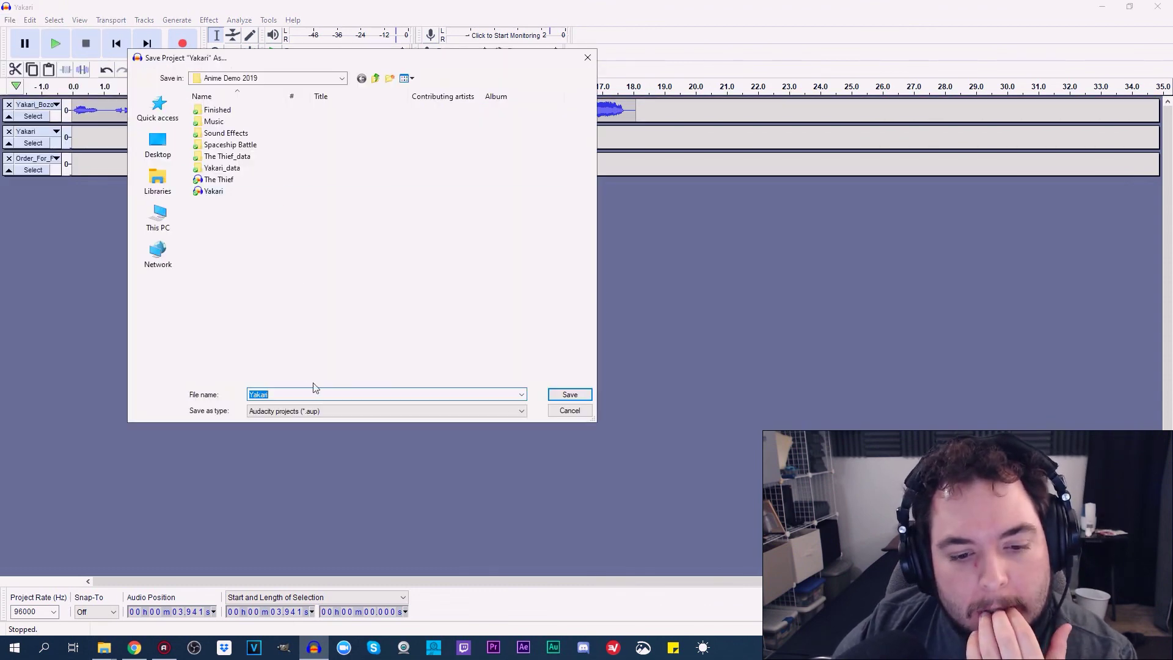
pyautogui.click(301, 395)
pyautogui.write('2')
pyautogui.click(577, 394)
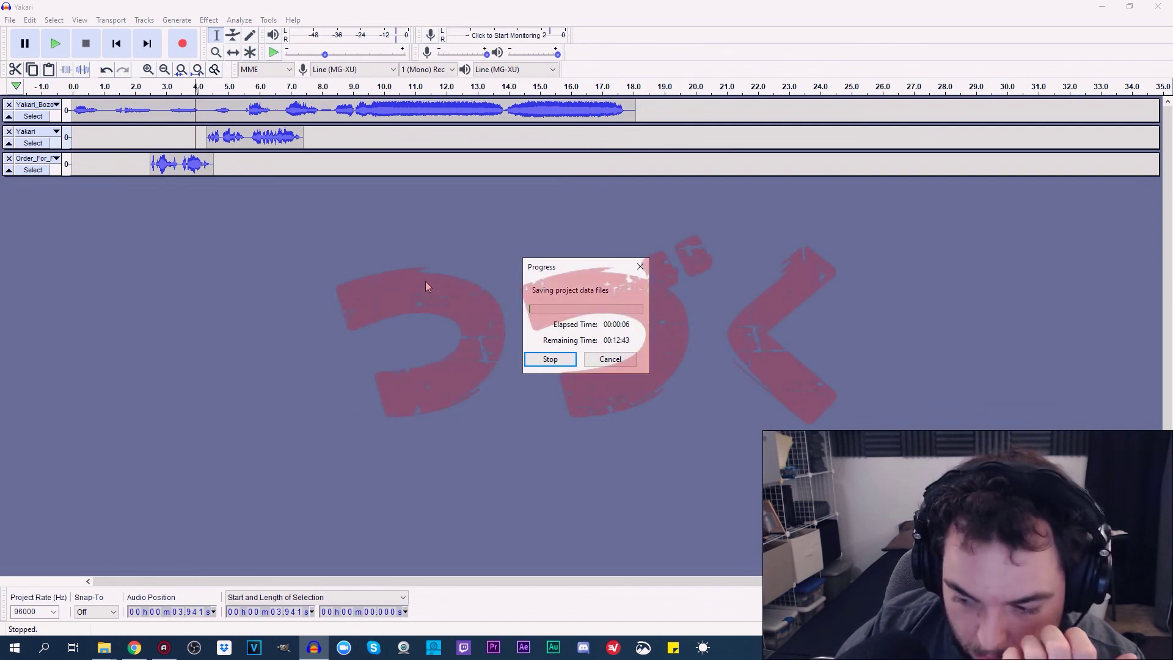
pyautogui.click(1024, 654)
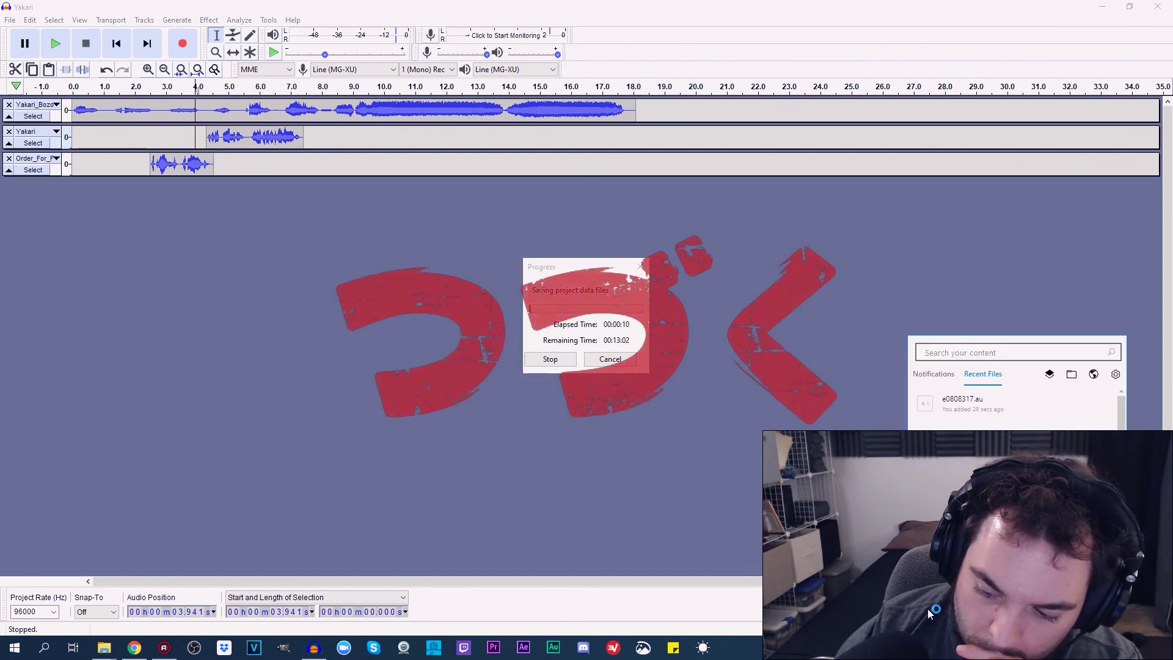